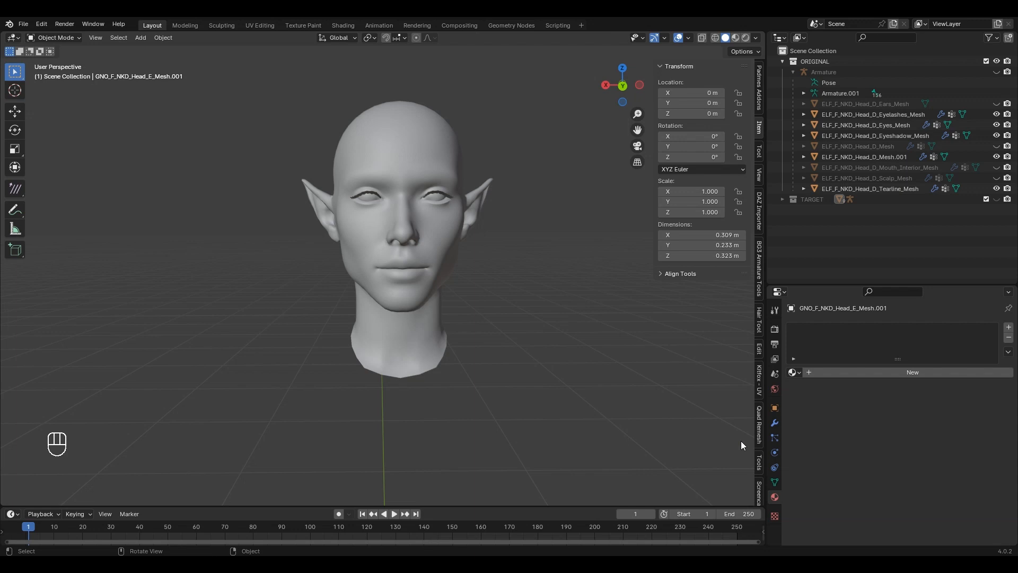
Step: Open the Transfer Vertex Order page, then select the eyelashes, eyes, eyeshadow and tearline meshes
click(206, 517)
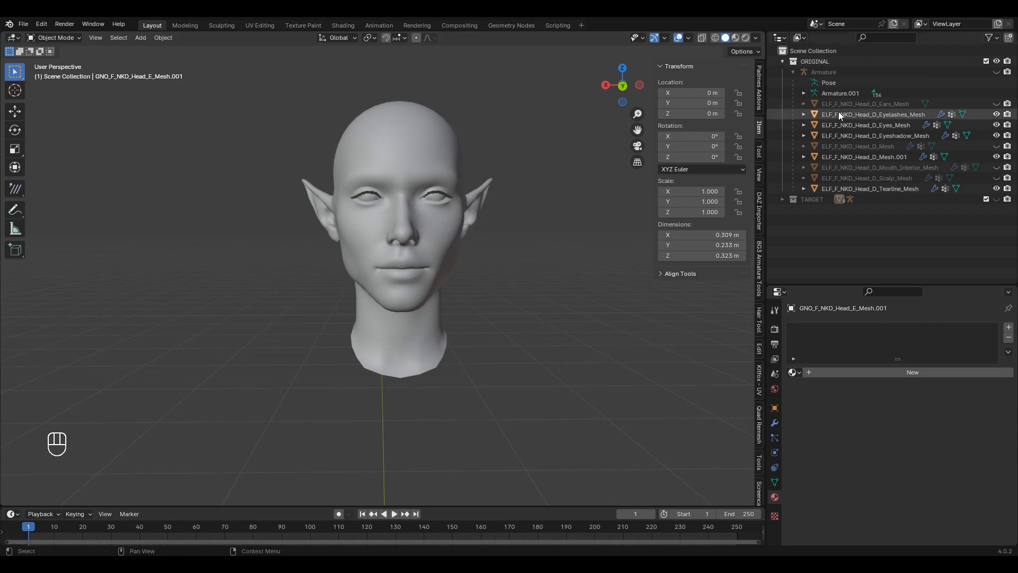
click(880, 114)
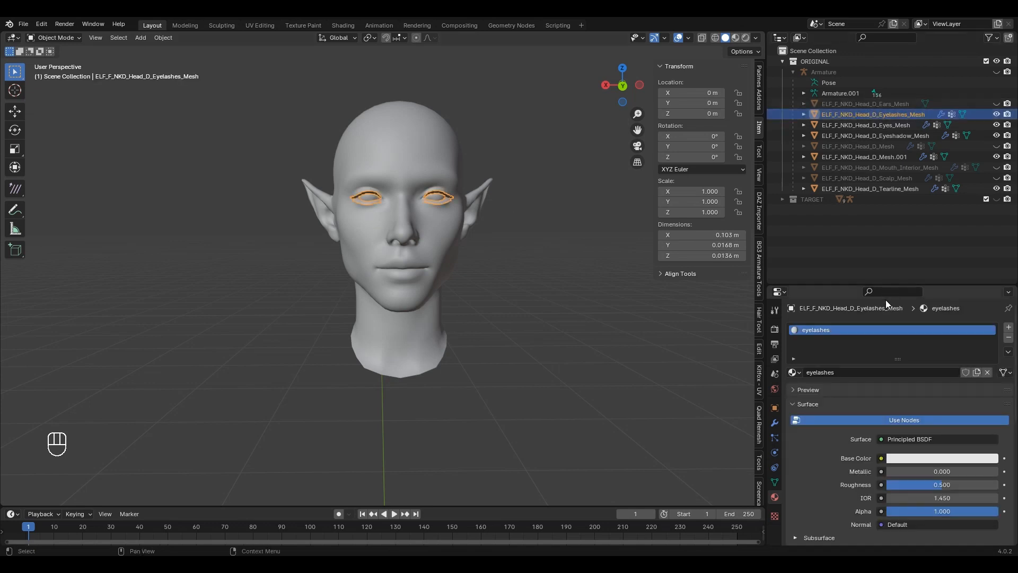
click(902, 125)
click(901, 134)
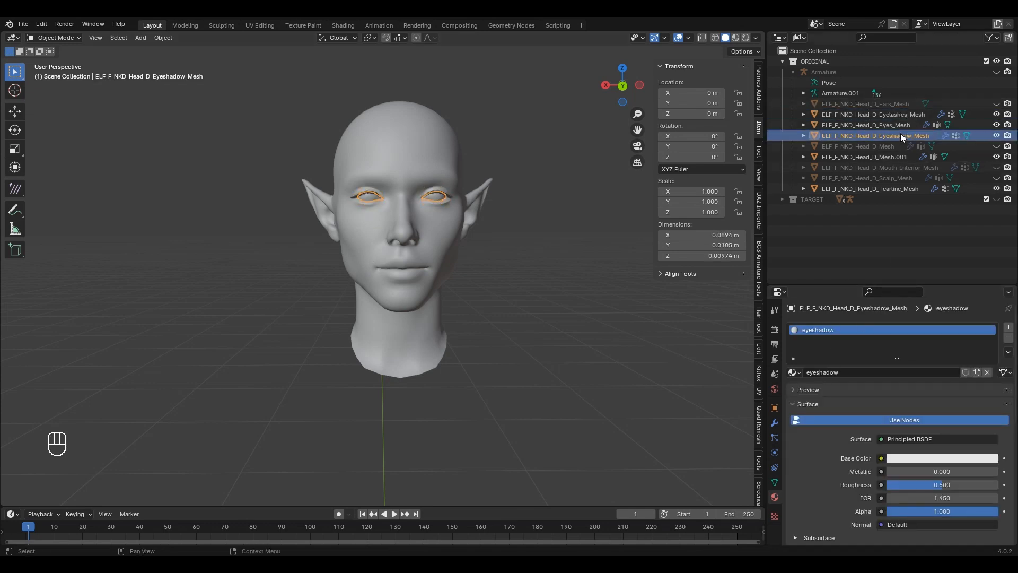
click(902, 189)
scroll(417, 177, up, 3)
middle_drag(416, 177, 555, 182)
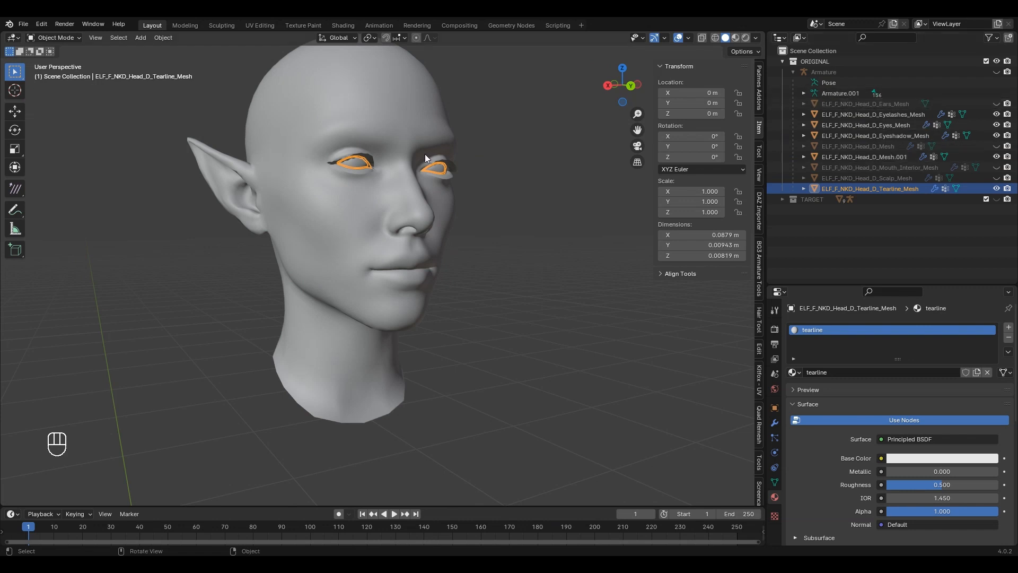
Step: Show the vertex groups and UV maps of head mesh Mesh.001 and the hidden original head
click(414, 125)
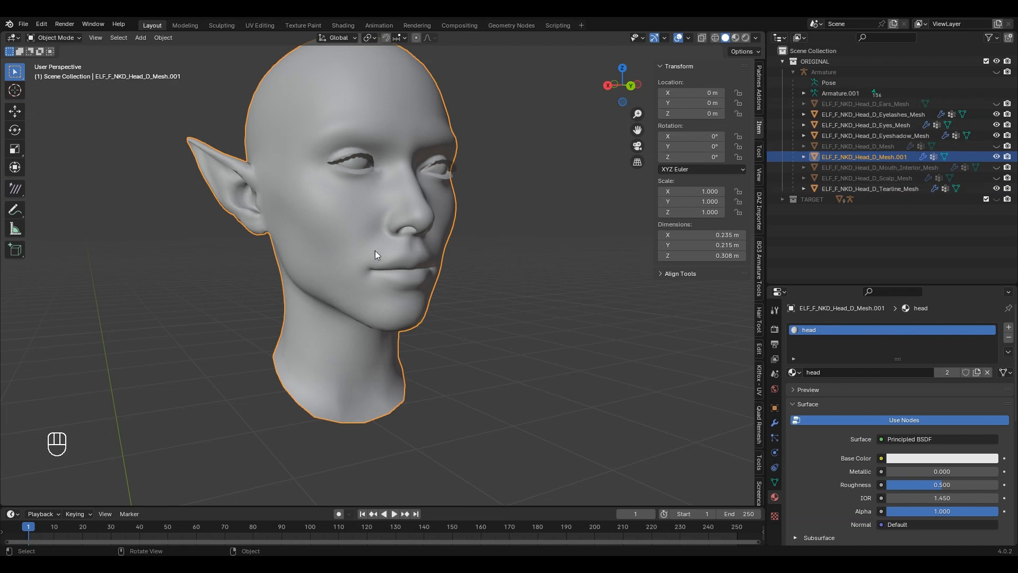
click(775, 483)
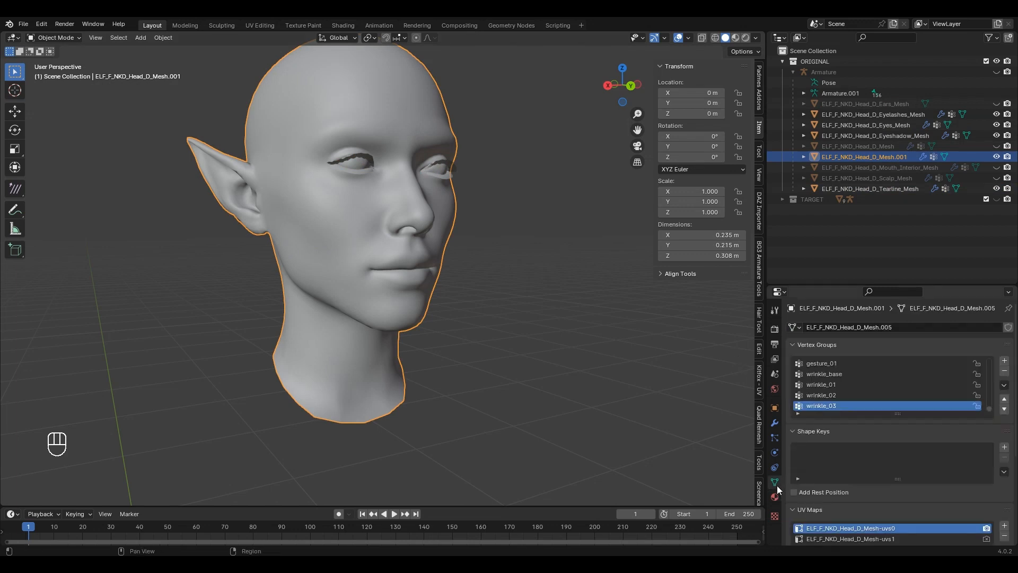
scroll(965, 429, down, 3)
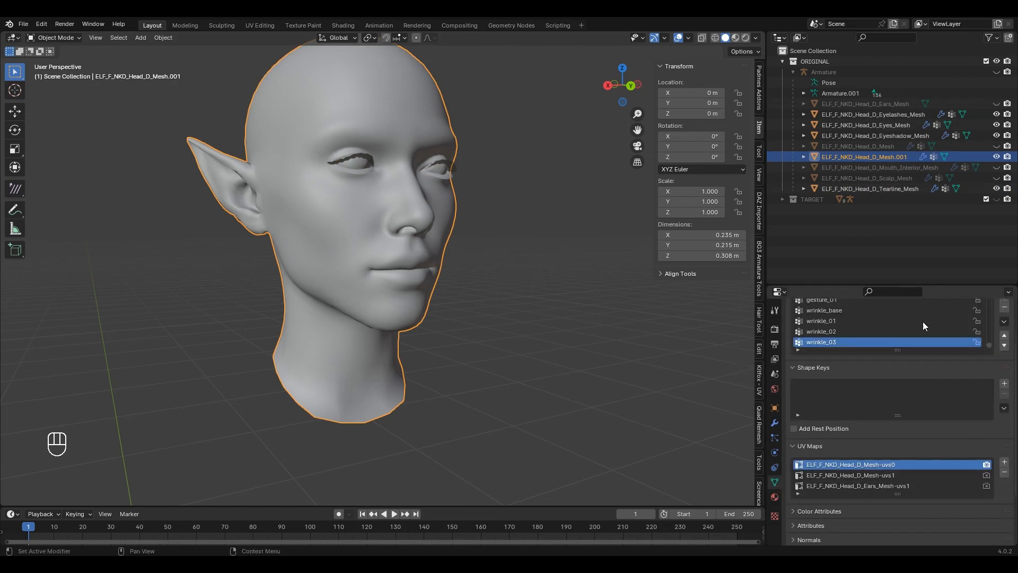
click(894, 145)
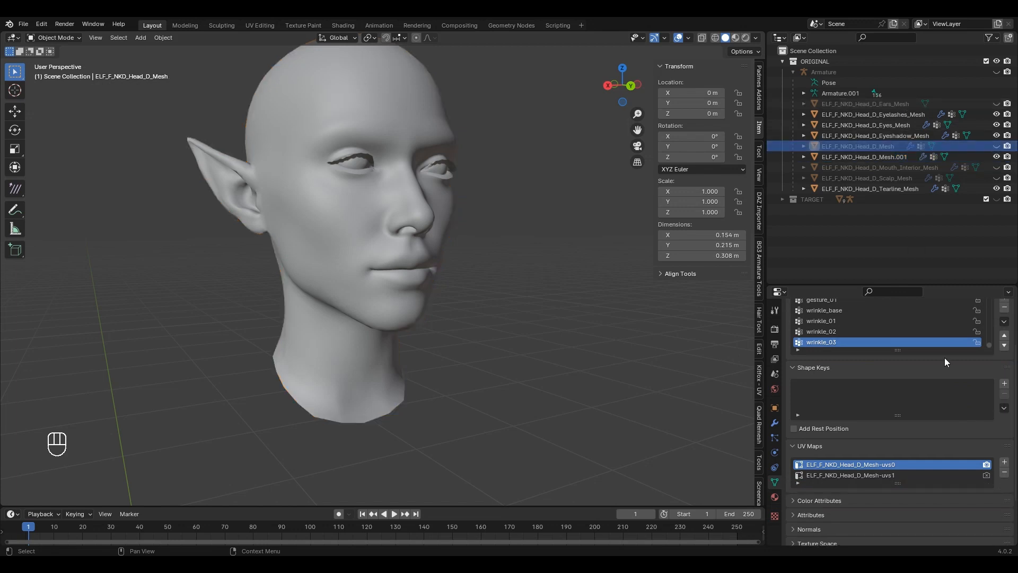
Step: Check the ears mesh's two UV maps, then return the view to the front of the head
click(903, 104)
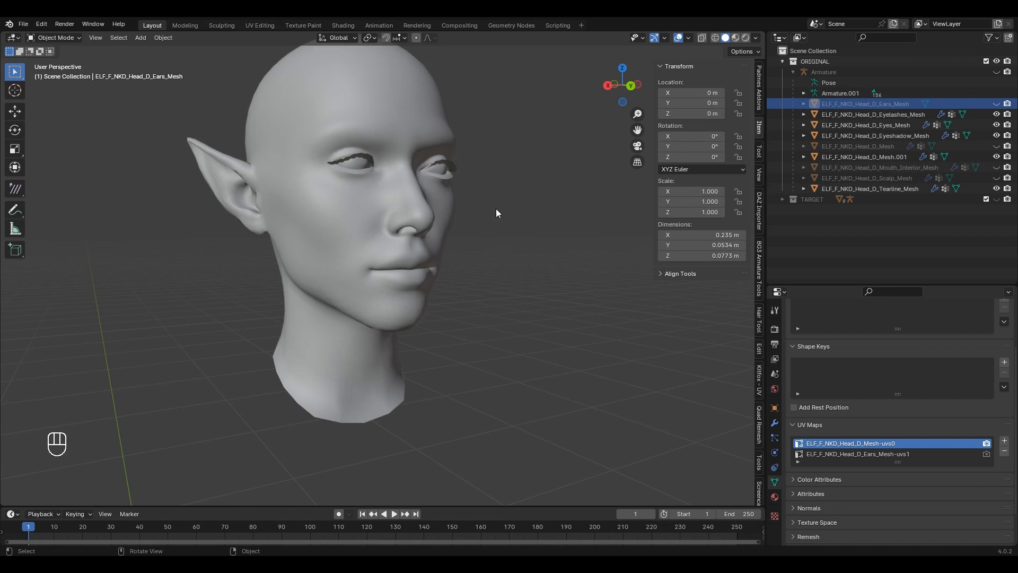
scroll(472, 234, down, 3)
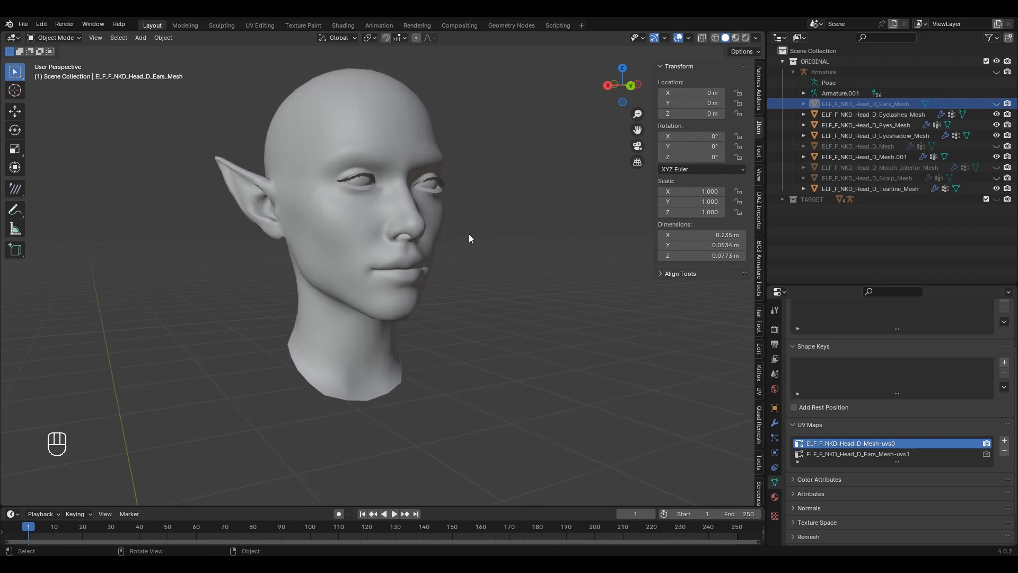
middle_drag(459, 236, 412, 251)
shift+middle_drag(412, 251, 383, 267)
scroll(405, 253, up, 1)
scroll(413, 252, up, 1)
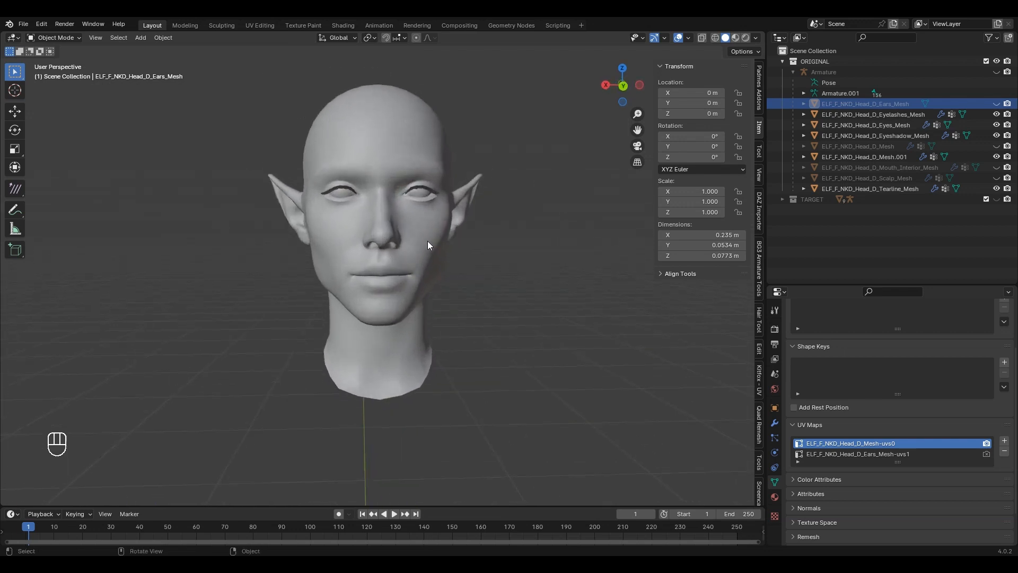
Step: Select the eyelashes mesh and start, then cancel, a Wavefront OBJ export
click(908, 116)
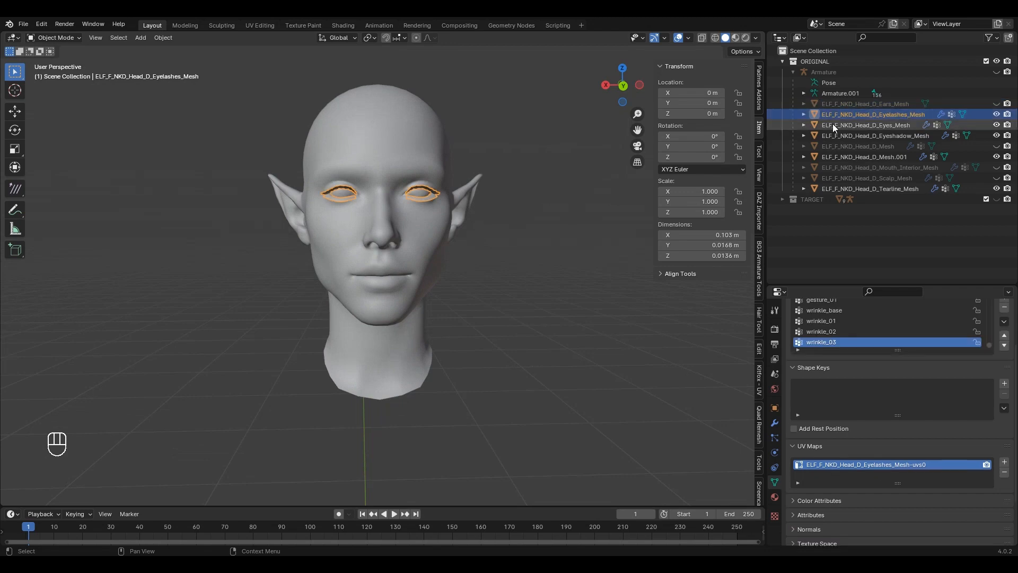
key(q)
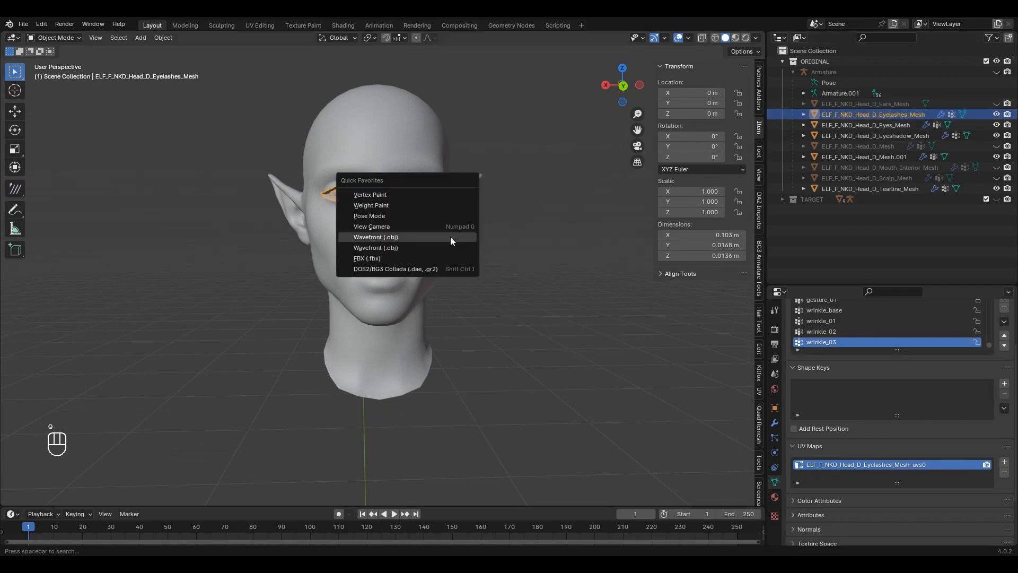
click(387, 239)
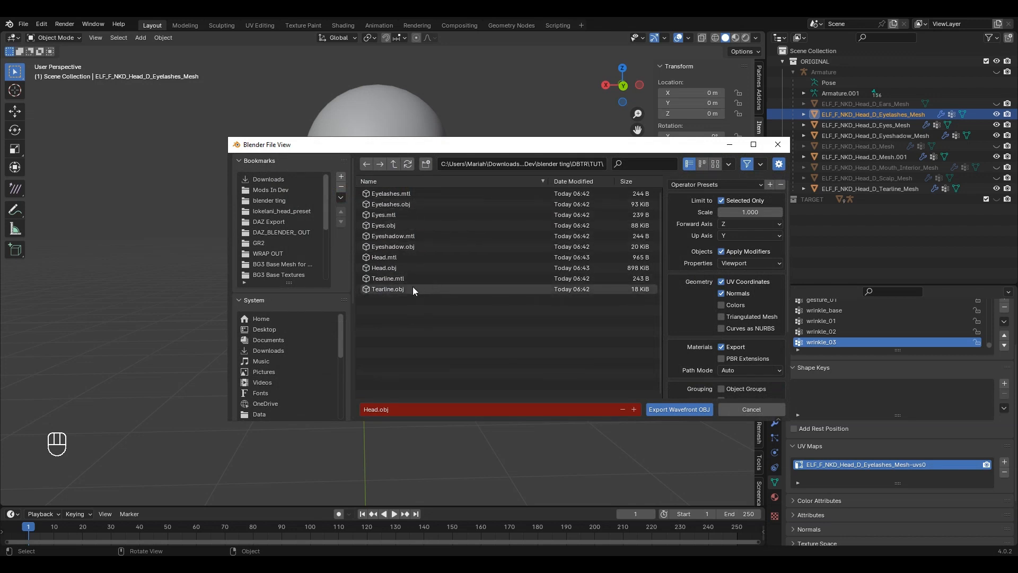
click(778, 144)
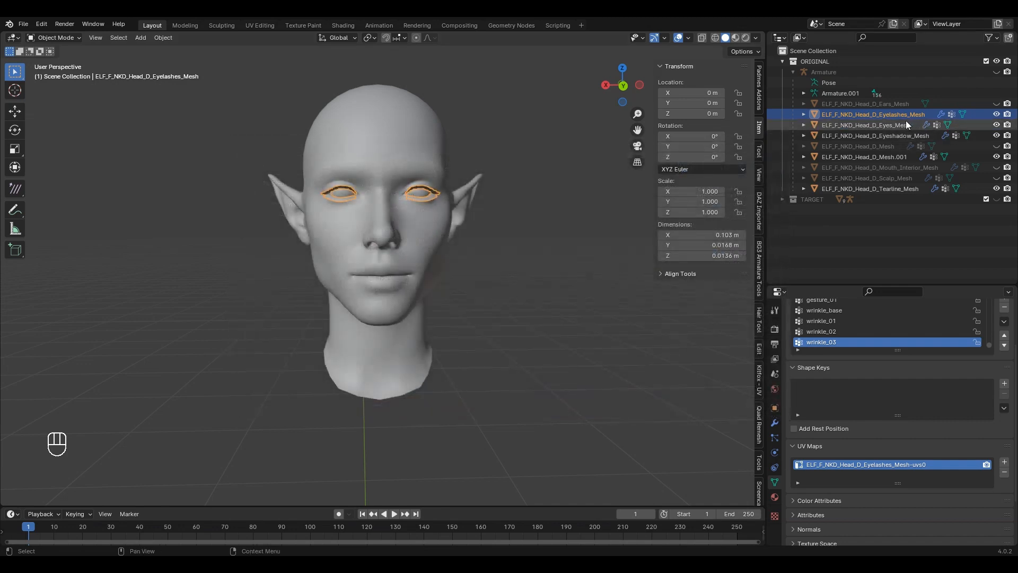
Step: Add the eyes, eyeshadow, Mesh.001 and tearline meshes, abandon the OBJ export, and hide them all
ctrl+click(902, 126)
ctrl+click(898, 135)
ctrl+click(893, 157)
ctrl+click(902, 189)
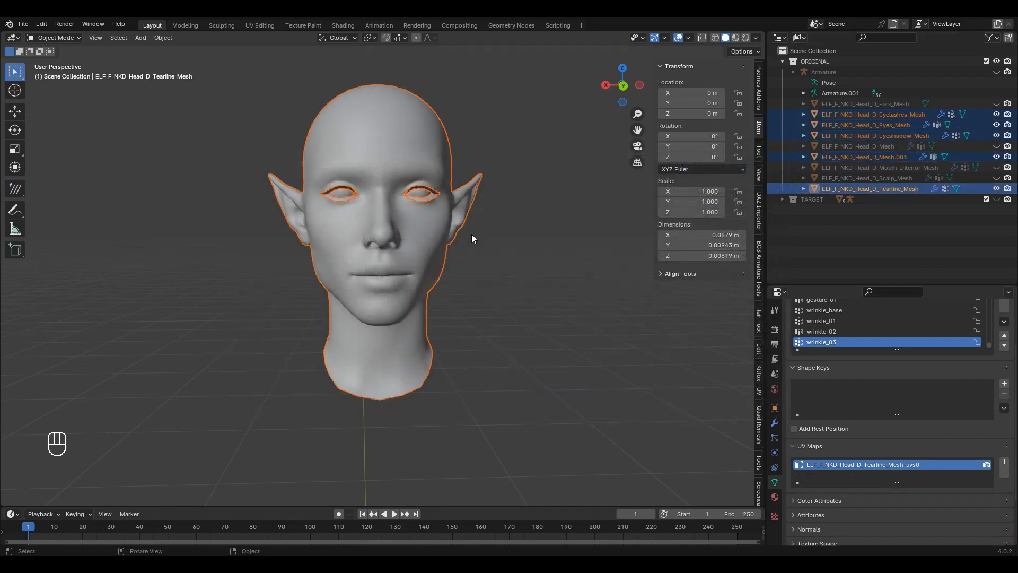
key(q)
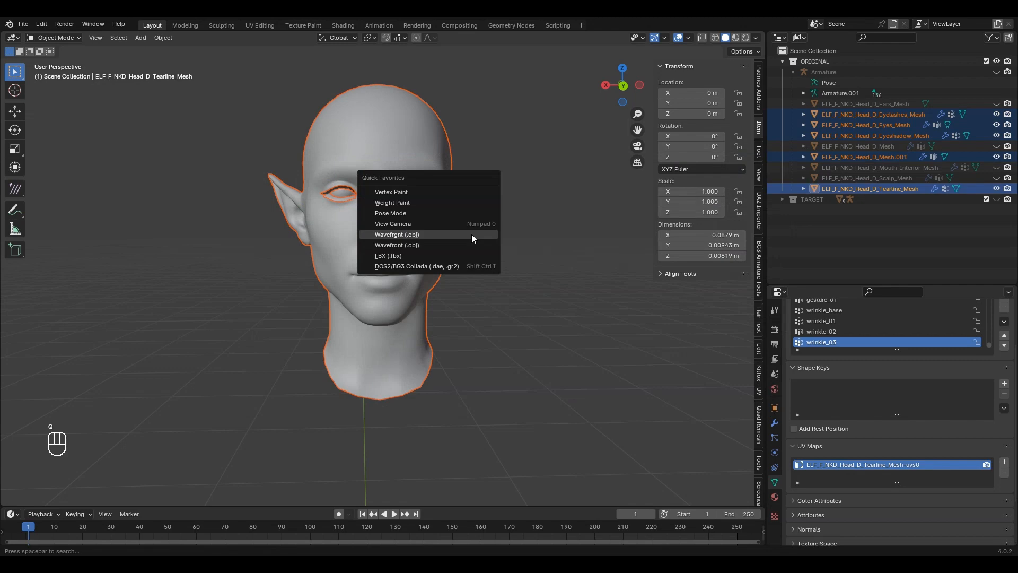
click(472, 234)
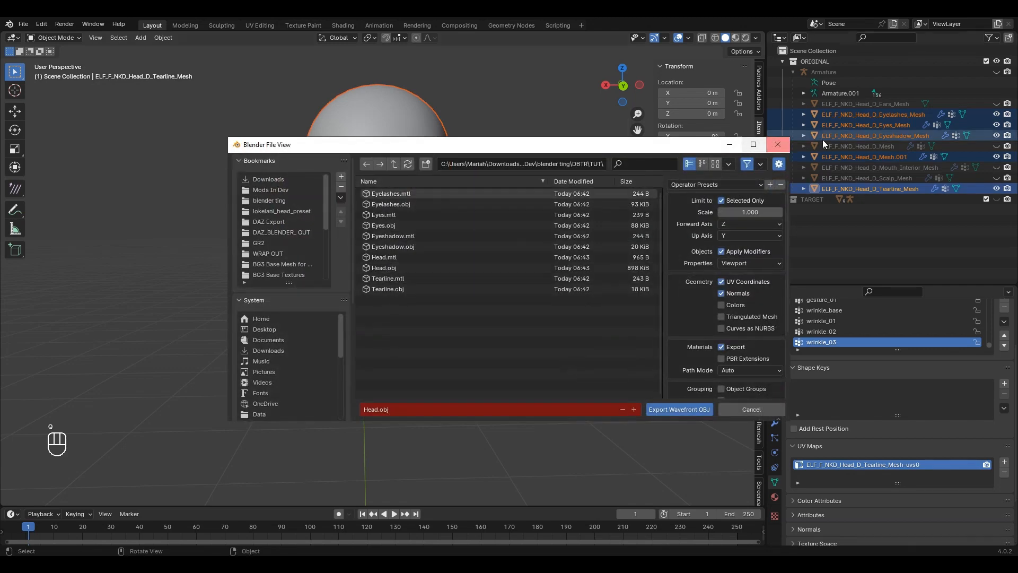
click(778, 144)
key(h)
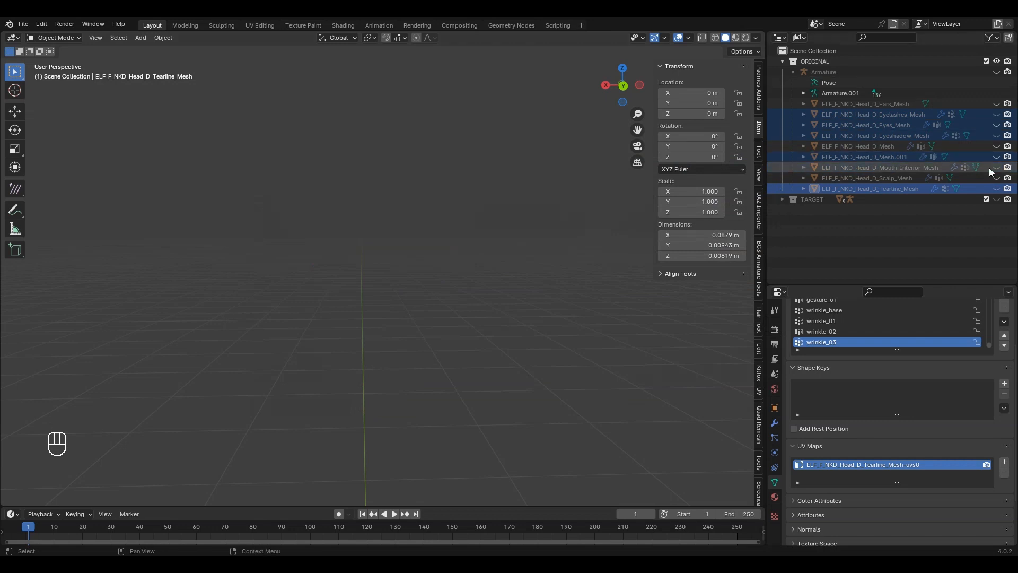
Step: Unhide the TARGET collection and frame its grey elf head in the viewport
click(997, 199)
shift+middle_drag(515, 246, 507, 144)
scroll(507, 144, up, 4)
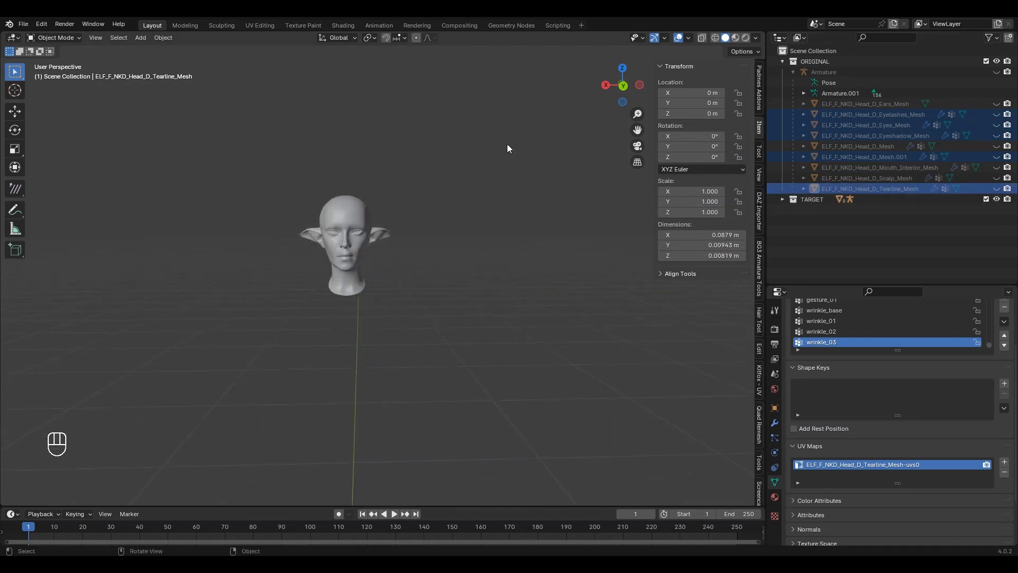
scroll(526, 239, up, 2)
shift+middle_drag(437, 215, 520, 240)
scroll(519, 245, down, 2)
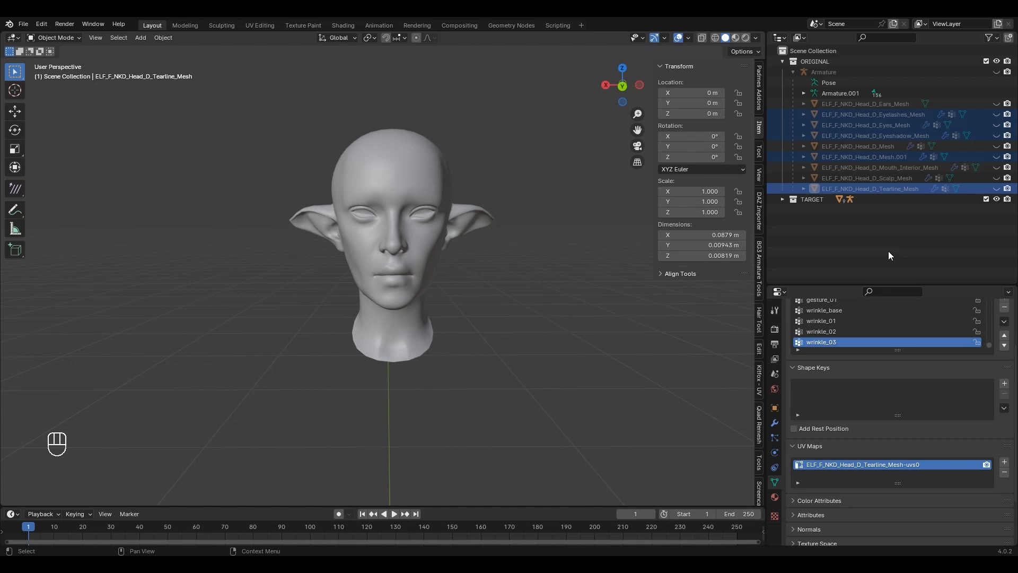
Step: Select GNO_F_NKD_Head_E_Mesh.001 in the TARGET collection and export it as TARGET.obj
click(783, 199)
scroll(358, 234, up, 3)
mouse_move(357, 234)
middle_down()
mouse_move(425, 217)
mouse_move(349, 243)
middle_up()
scroll(918, 247, down, 3)
click(891, 242)
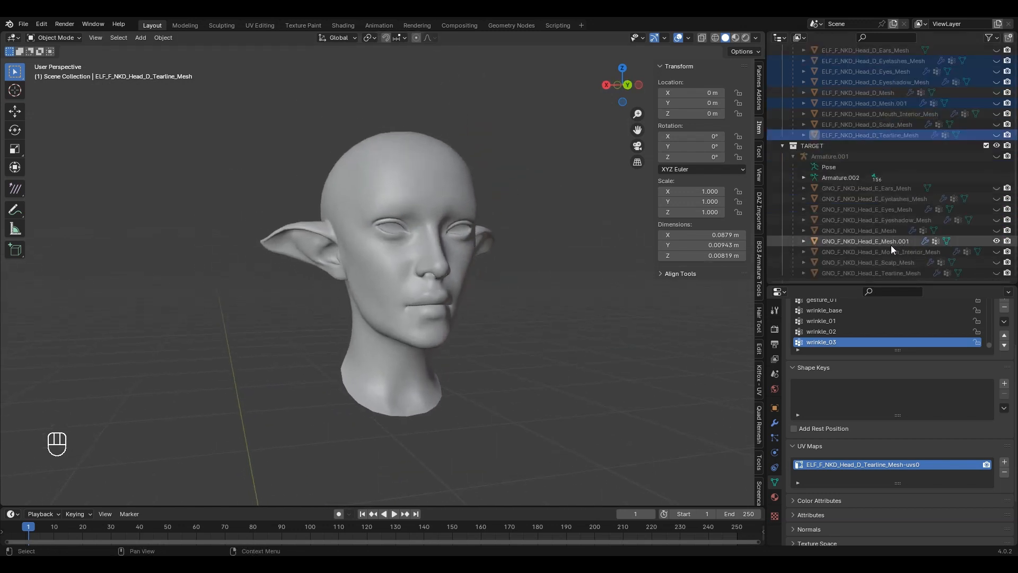
key(q)
click(587, 246)
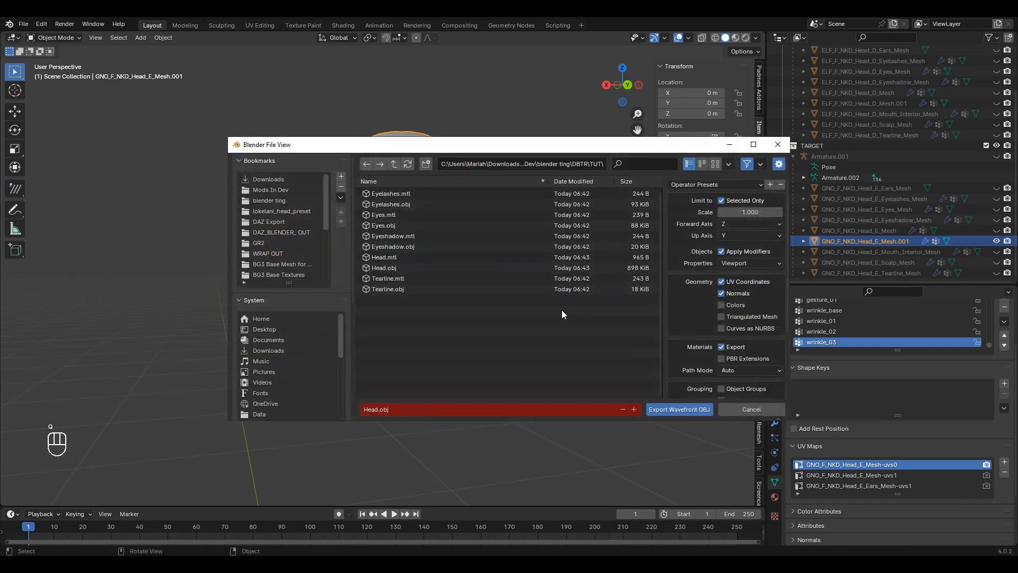
text(TARGET)
key(Return)
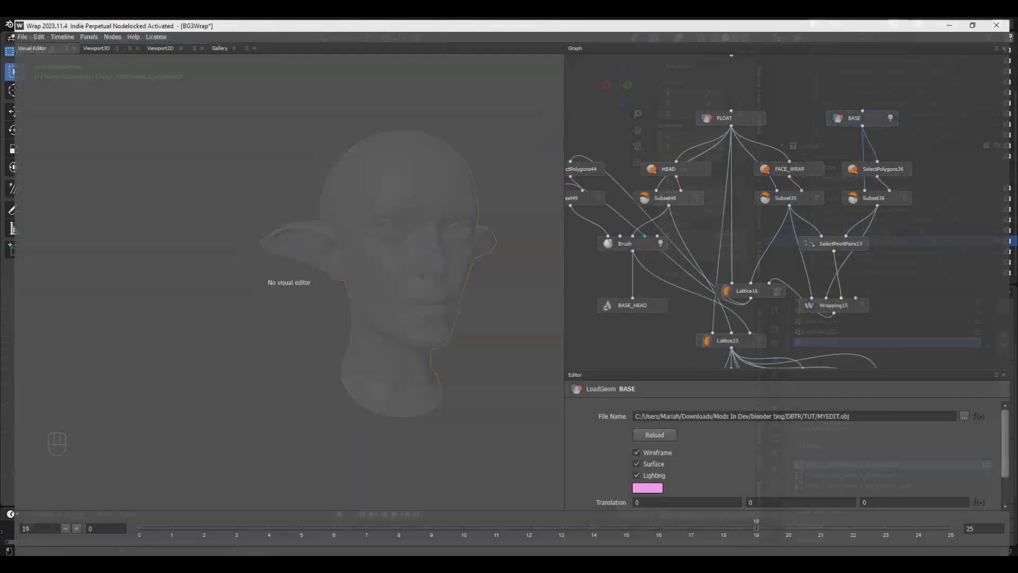
scroll(748, 263, down, 5)
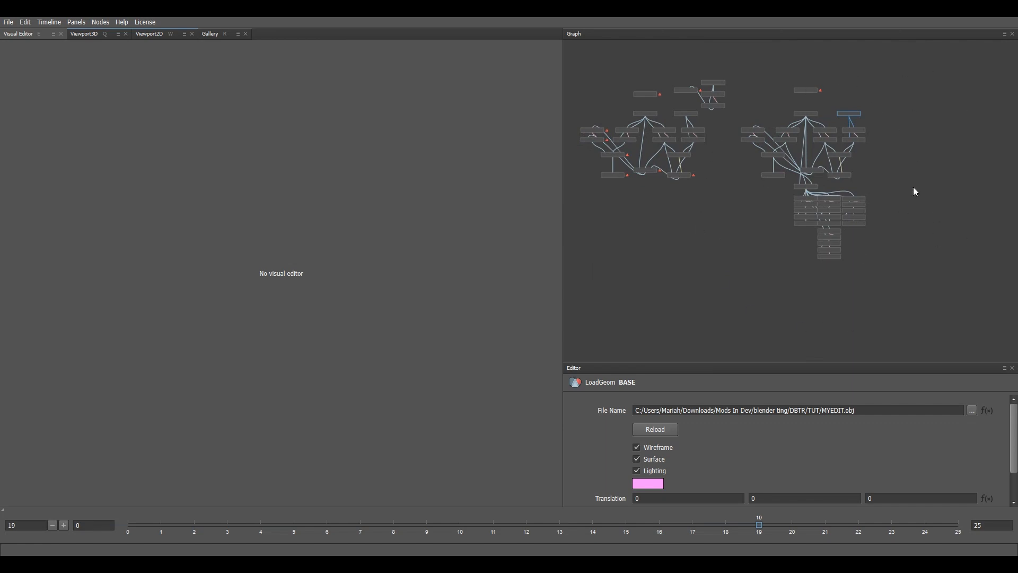
middle_drag(841, 183, 913, 188)
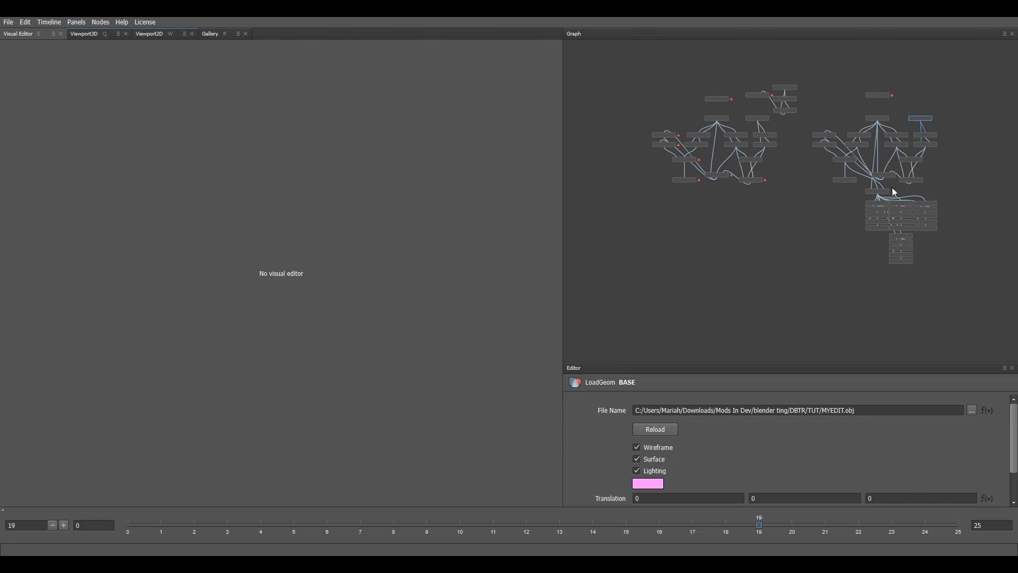
scroll(938, 184, up, 6)
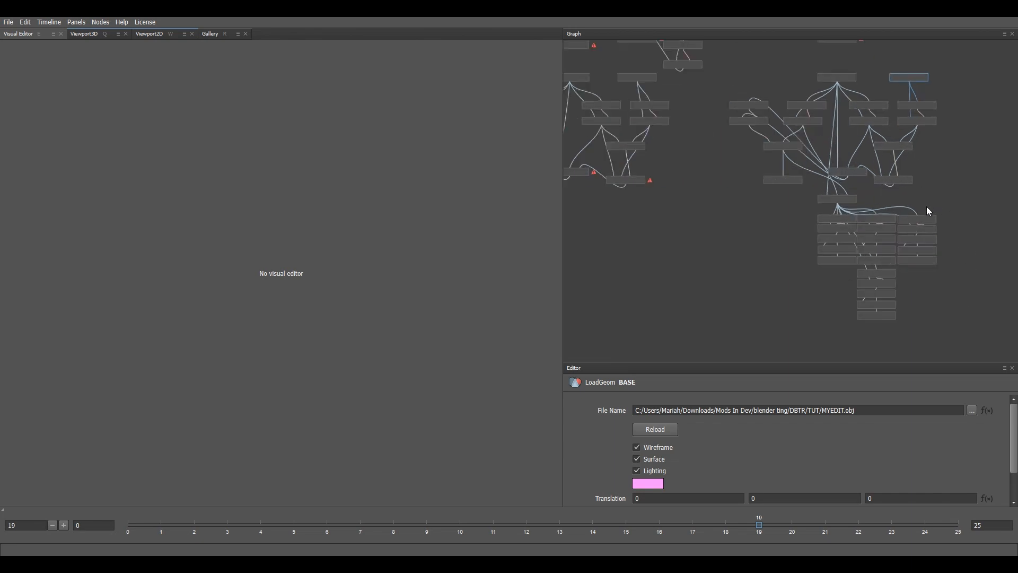
middle_drag(920, 169, 899, 204)
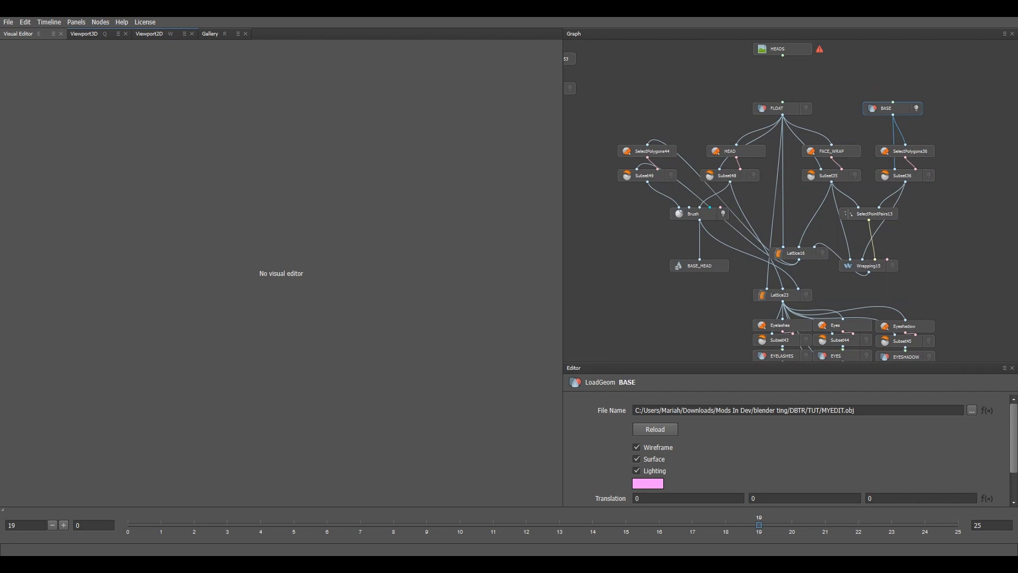
scroll(846, 130, up, 2)
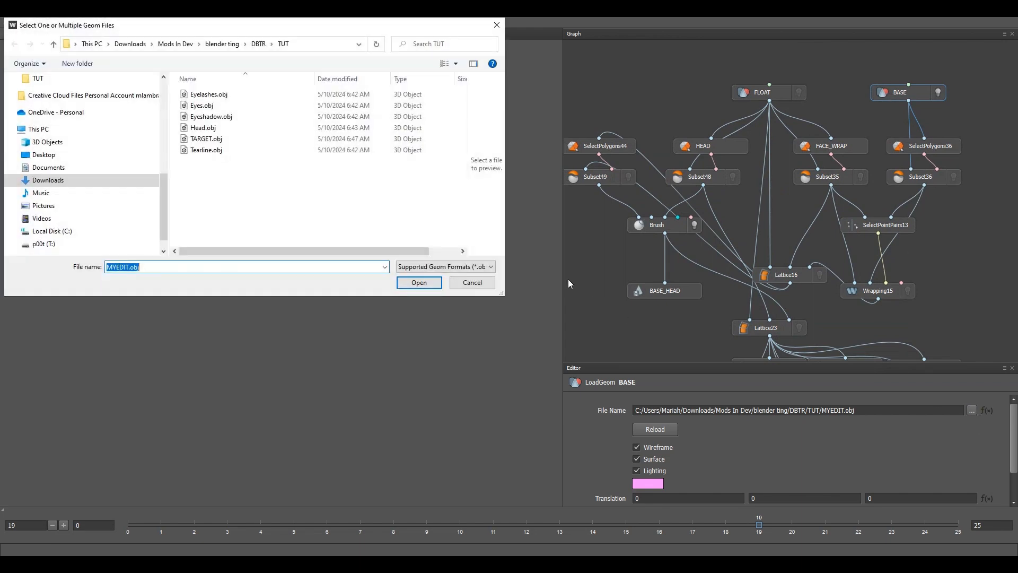
Step: Load TARGET.obj into the BASE node and Head.obj into the FLOAT node
click(214, 140)
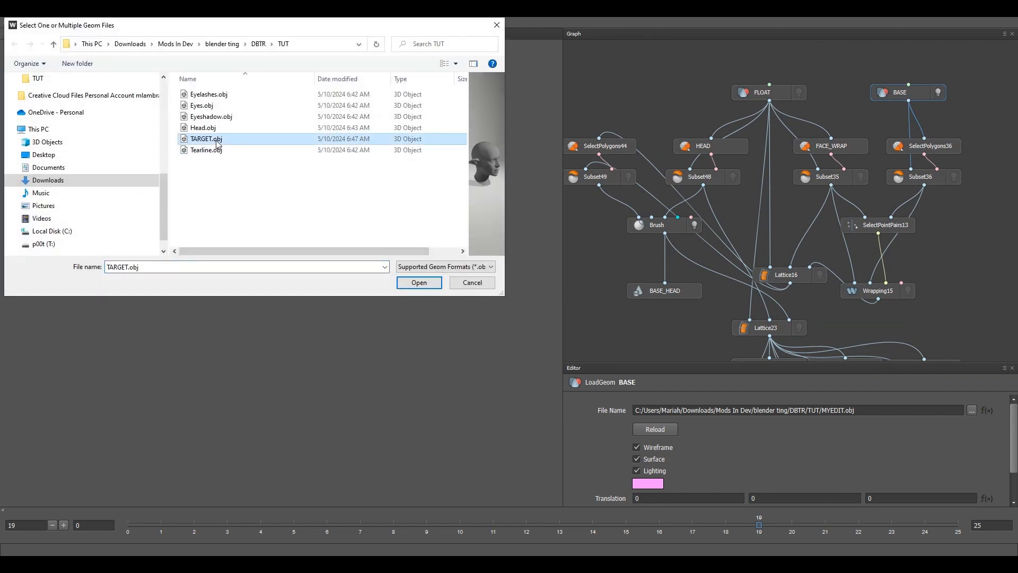
click(418, 282)
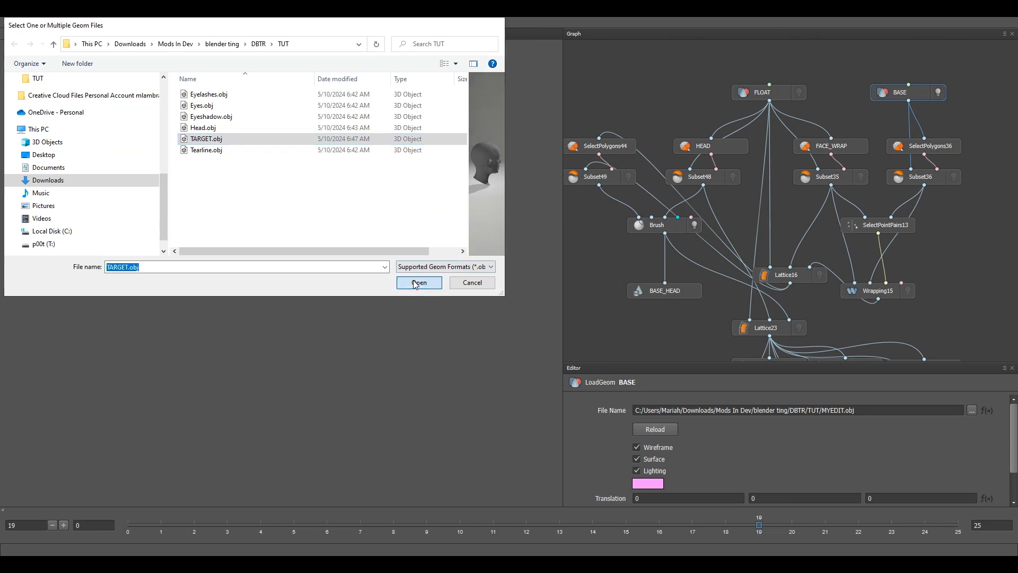
click(762, 96)
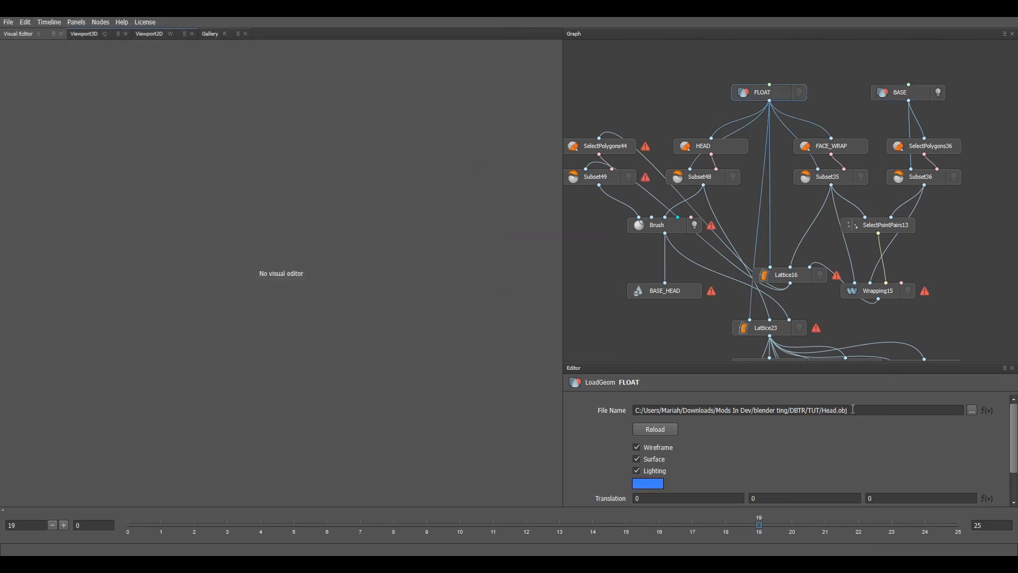
click(972, 411)
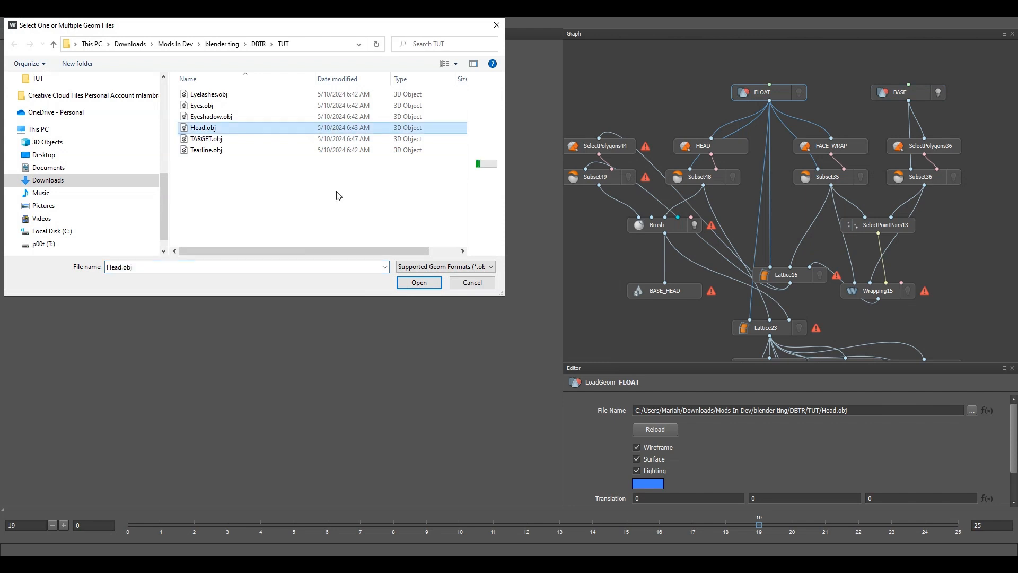
click(432, 281)
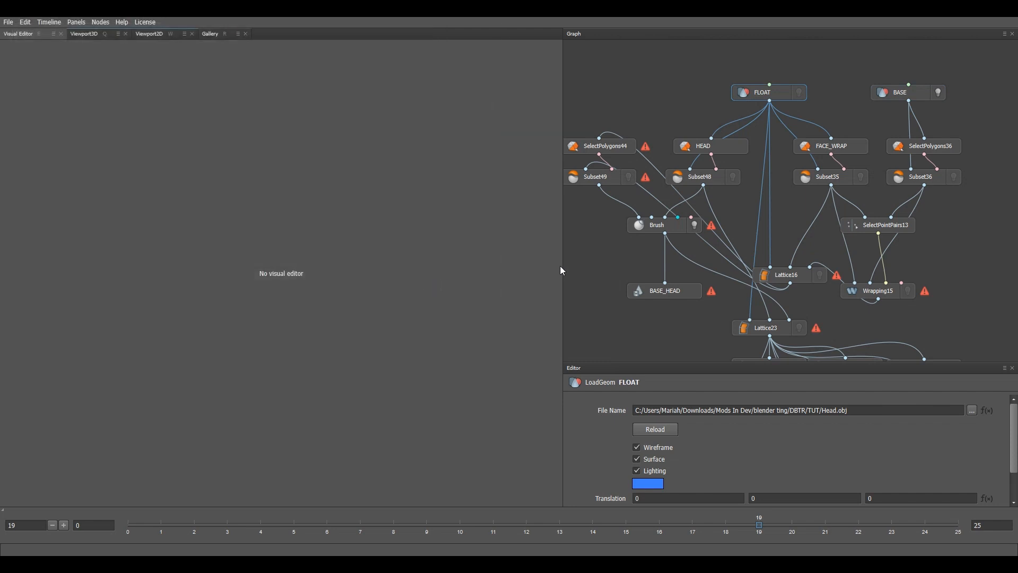
Step: Inspect the base head's polygon selection from below and deselect a polygon under the neck
click(935, 152)
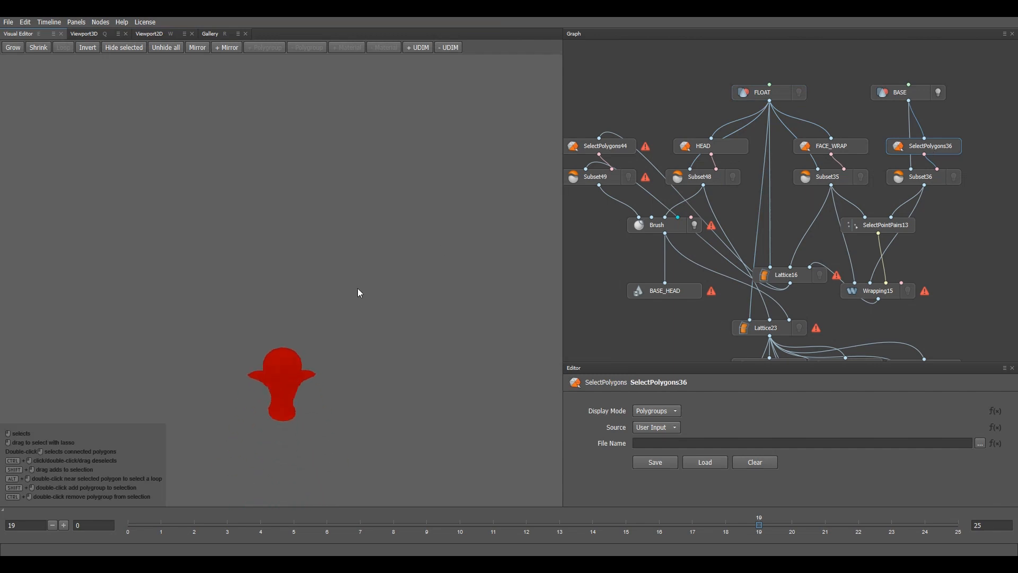
alt+right_drag(357, 288, 390, 337)
alt+middle_drag(366, 338, 373, 117)
alt+drag(340, 233, 443, 273)
alt+right_drag(355, 234, 389, 269)
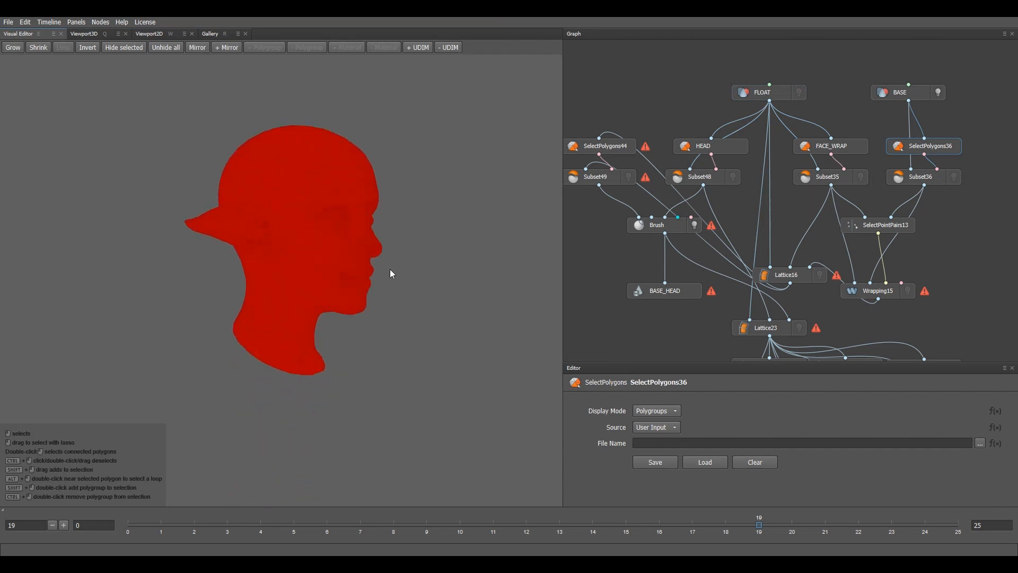
alt+drag(390, 269, 480, 180)
alt+drag(330, 296, 238, 262)
alt+right_drag(238, 262, 311, 234)
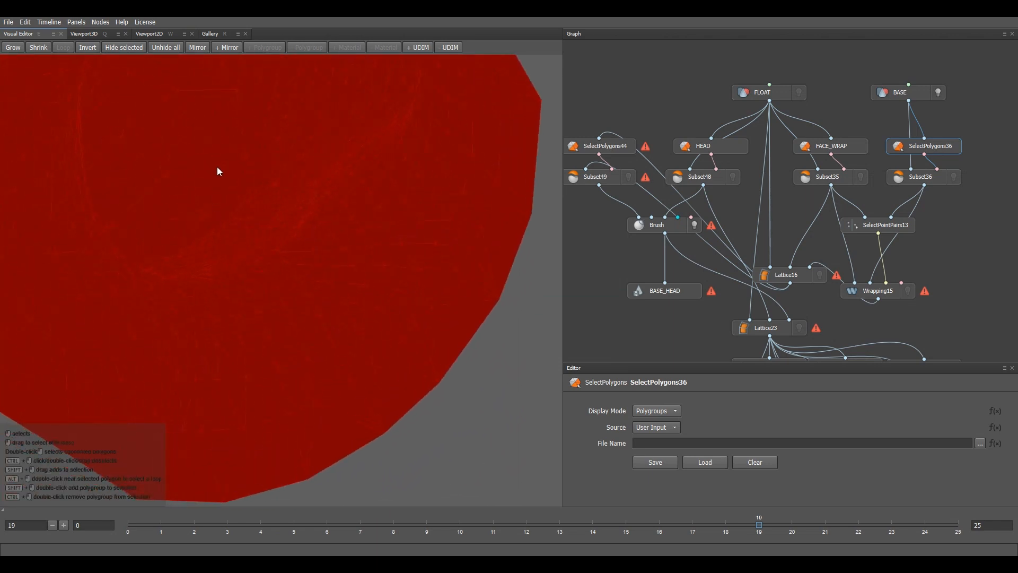
ctrl+click(217, 167)
Step: Reselect every polygon of the base head from a frontal view
alt+right_drag(250, 201, 254, 222)
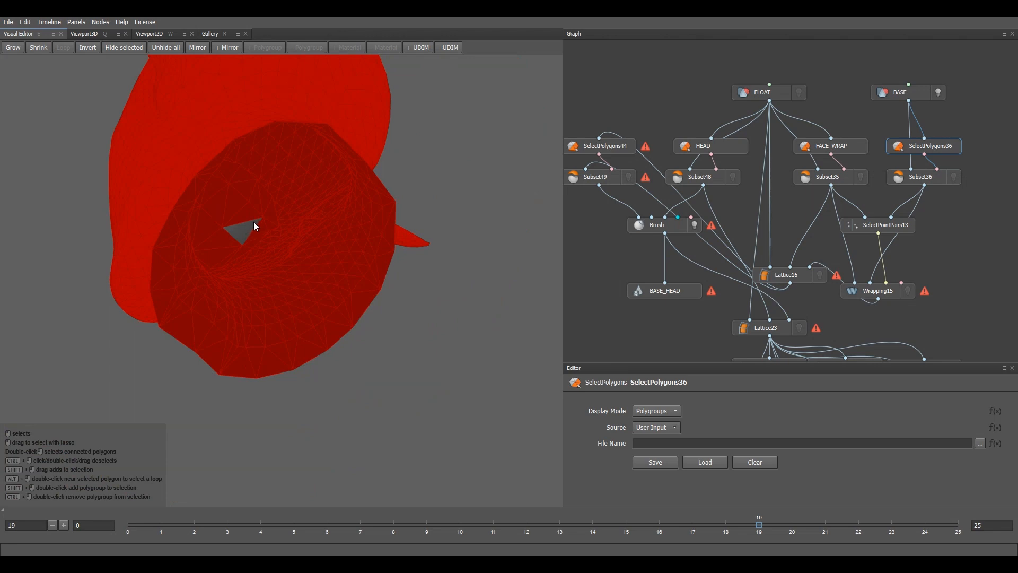
alt+drag(255, 225, 483, 342)
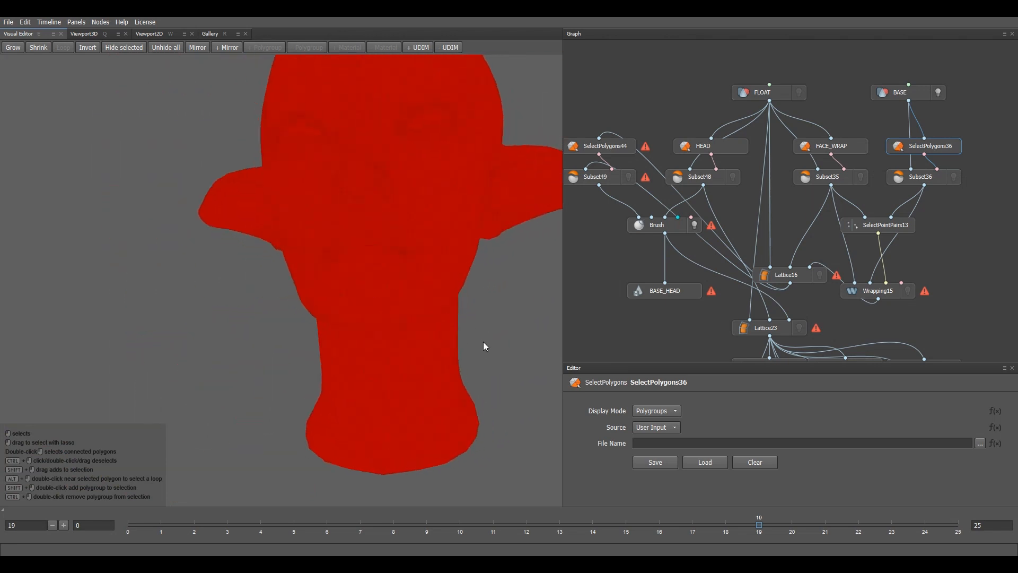
alt+right_drag(483, 341, 334, 335)
scroll(374, 333, down, 4)
alt+drag(333, 332, 367, 214)
scroll(366, 214, up, 6)
alt+drag(290, 299, 237, 310)
scroll(236, 310, down, 4)
alt+middle_drag(304, 273, 332, 257)
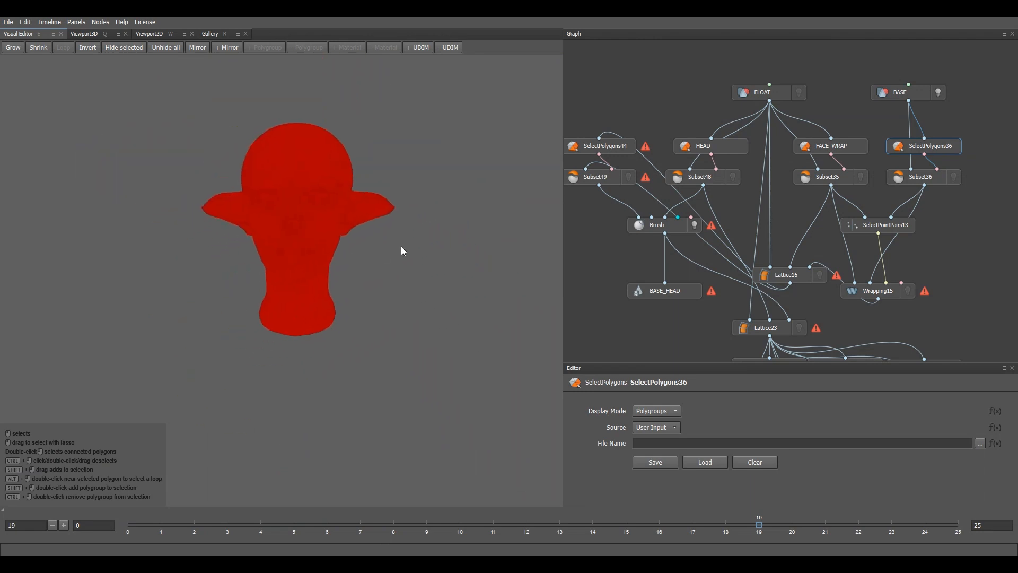
mouse_move(413, 99)
mouse_down()
mouse_move(106, 164)
mouse_move(371, 85)
mouse_up()
Step: Clear all selected polygons in the FACE_WRAP polygon selection
click(845, 142)
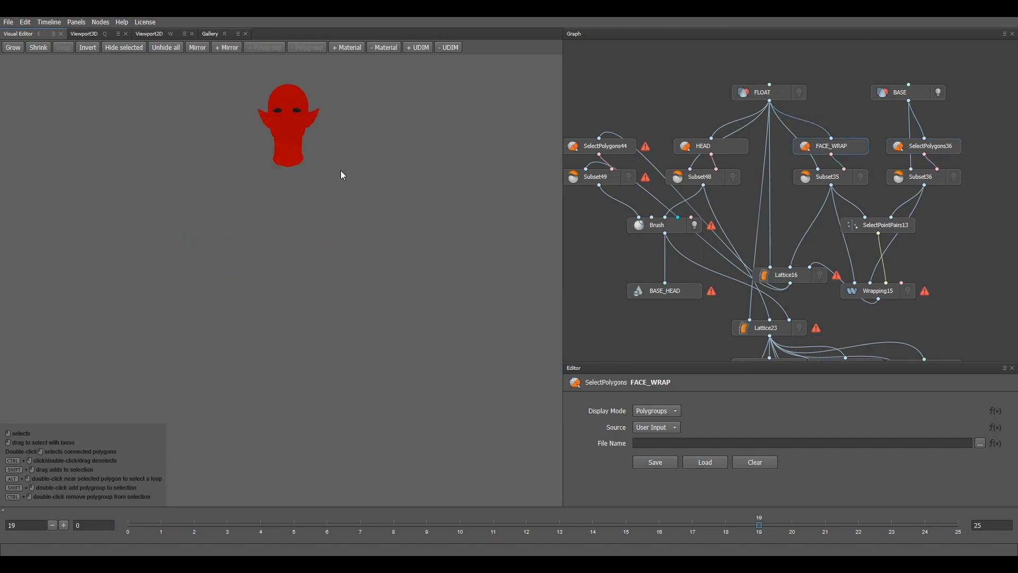
scroll(351, 342, up, 4)
mouse_move(341, 170)
alt+middle_down()
mouse_move(351, 342)
mouse_move(342, 187)
alt+middle_up()
scroll(343, 187, up, 4)
alt+drag(408, 333, 498, 245)
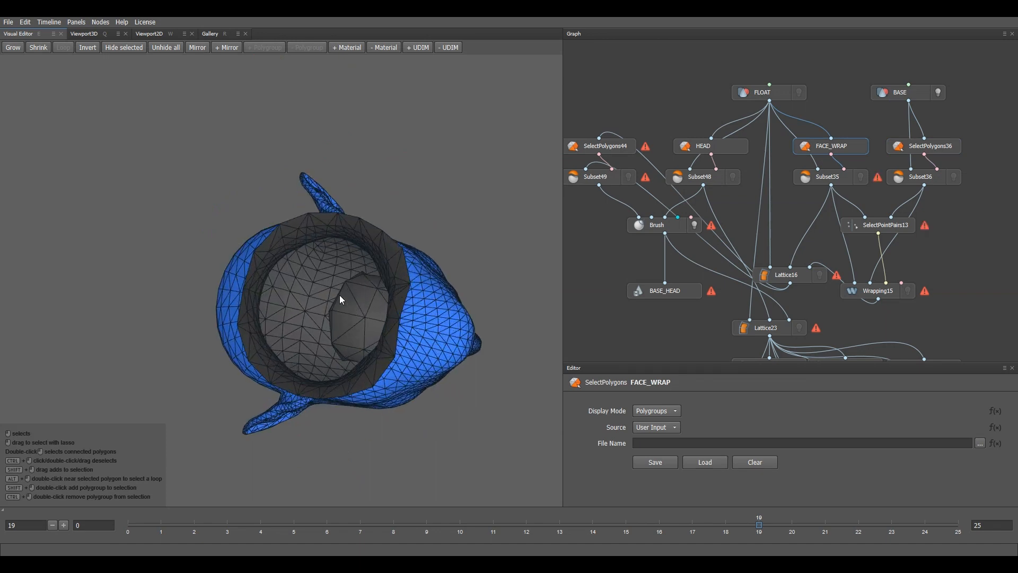
click(356, 310)
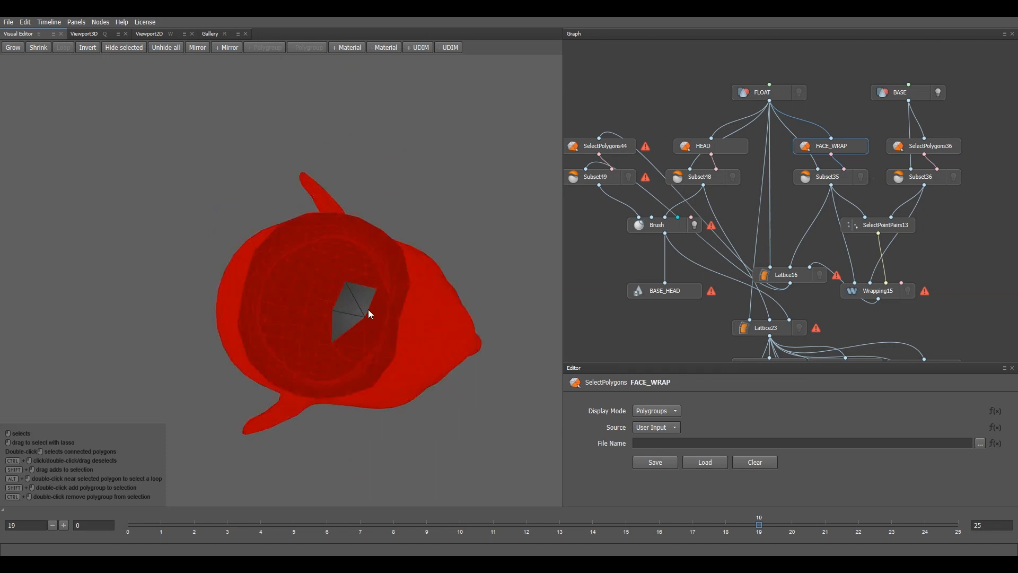
scroll(392, 322, up, 5)
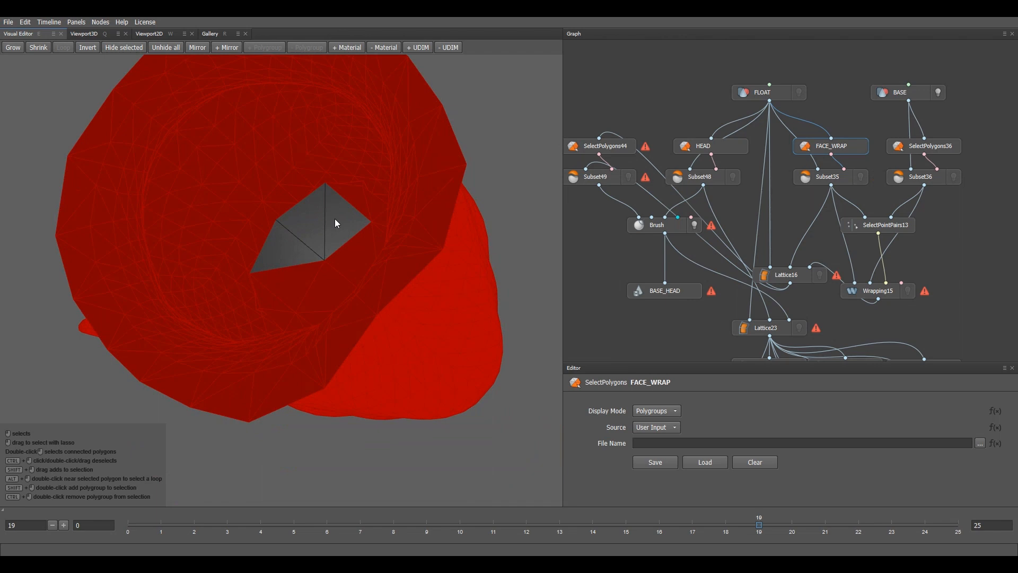
scroll(335, 218, down, 7)
alt+drag(335, 218, 350, 240)
scroll(287, 282, up, 3)
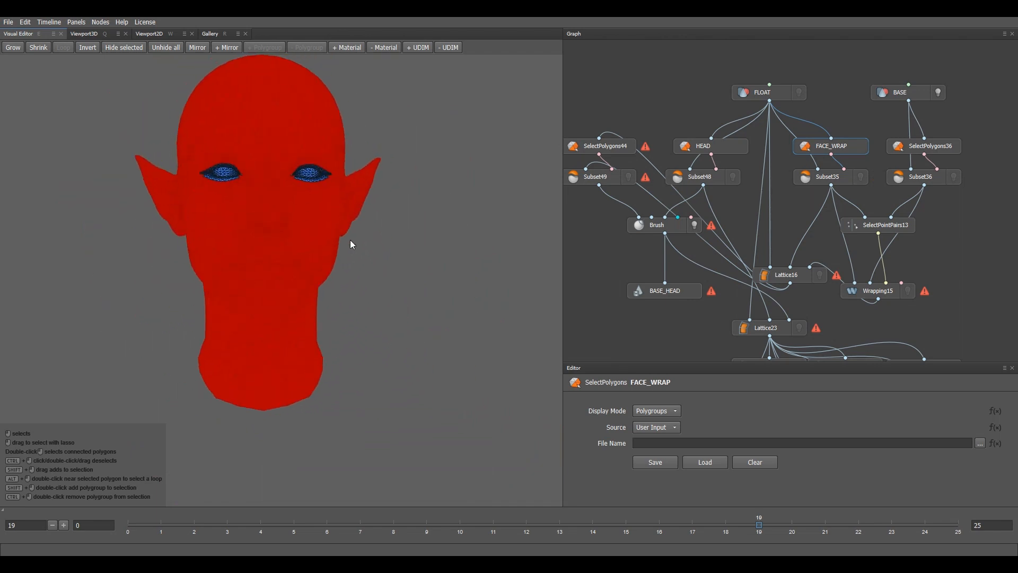
scroll(397, 317, up, 2)
scroll(397, 317, down, 1)
click(410, 318)
Step: Add only the head material's polygons to FACE_WRAP, then open SelectPointPairs13's point pairs
scroll(282, 160, up, 3)
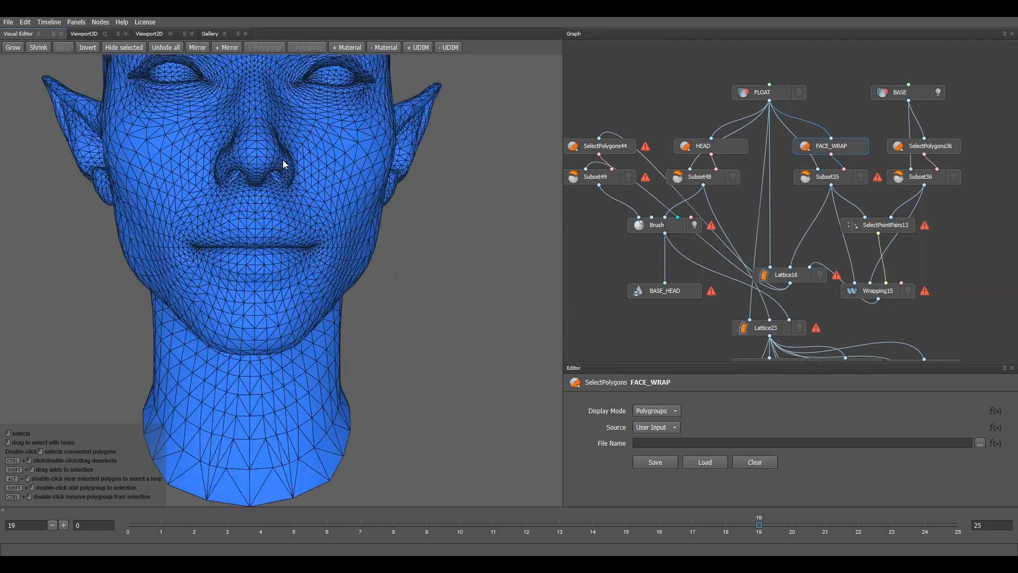
alt+middle_drag(282, 160, 335, 280)
alt+drag(336, 280, 412, 264)
scroll(412, 264, up, 5)
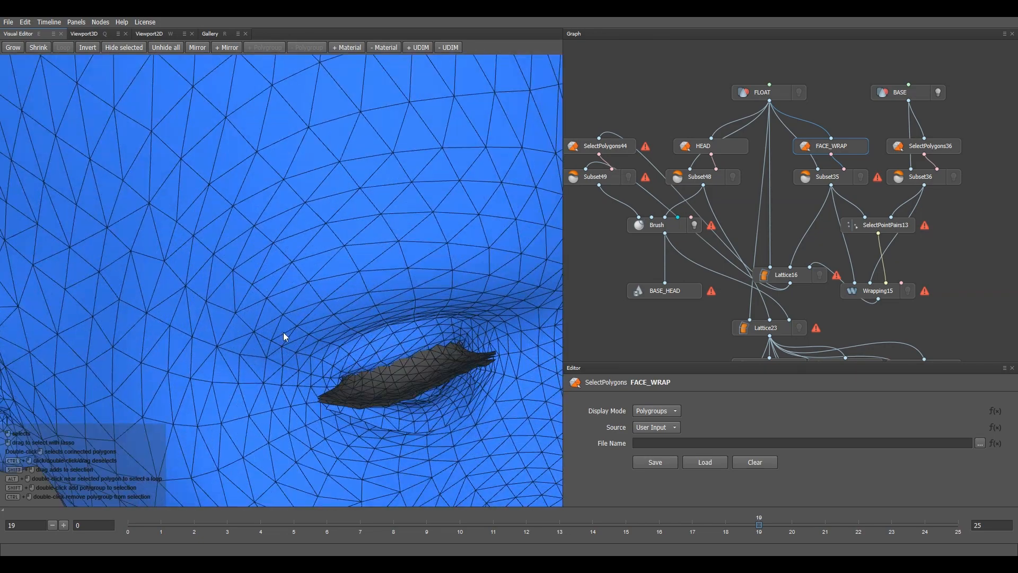
scroll(387, 357, down, 8)
alt+drag(423, 352, 352, 345)
alt+middle_drag(352, 345, 346, 237)
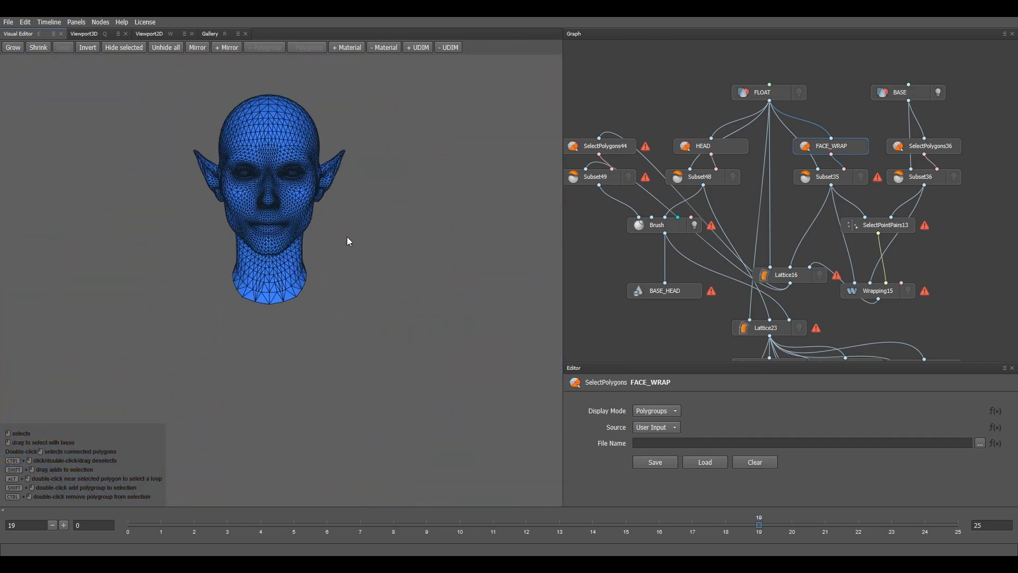
alt+drag(346, 236, 358, 244)
click(348, 47)
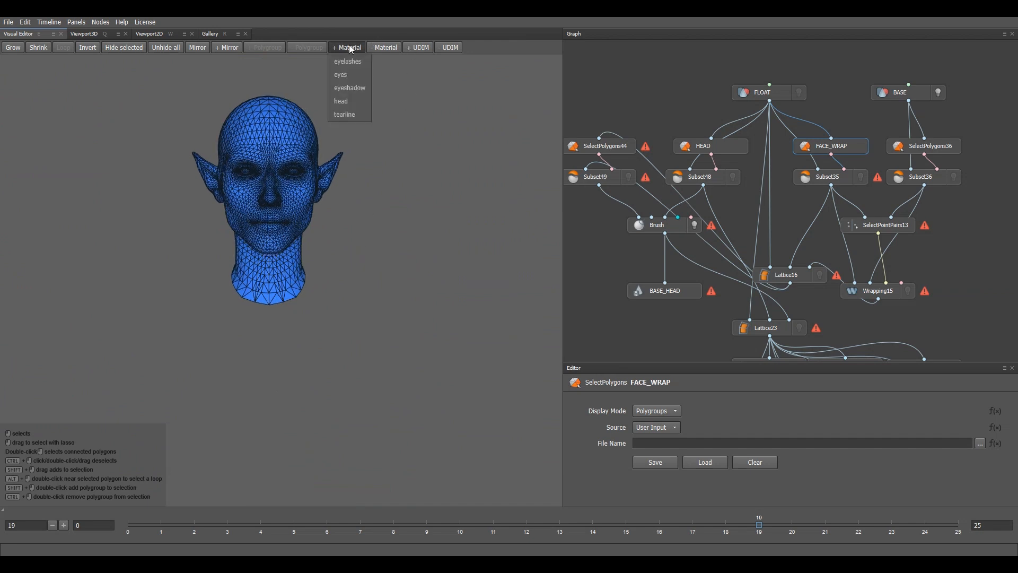
click(355, 99)
scroll(360, 229, up, 3)
alt+drag(326, 184, 412, 143)
alt+drag(344, 223, 313, 244)
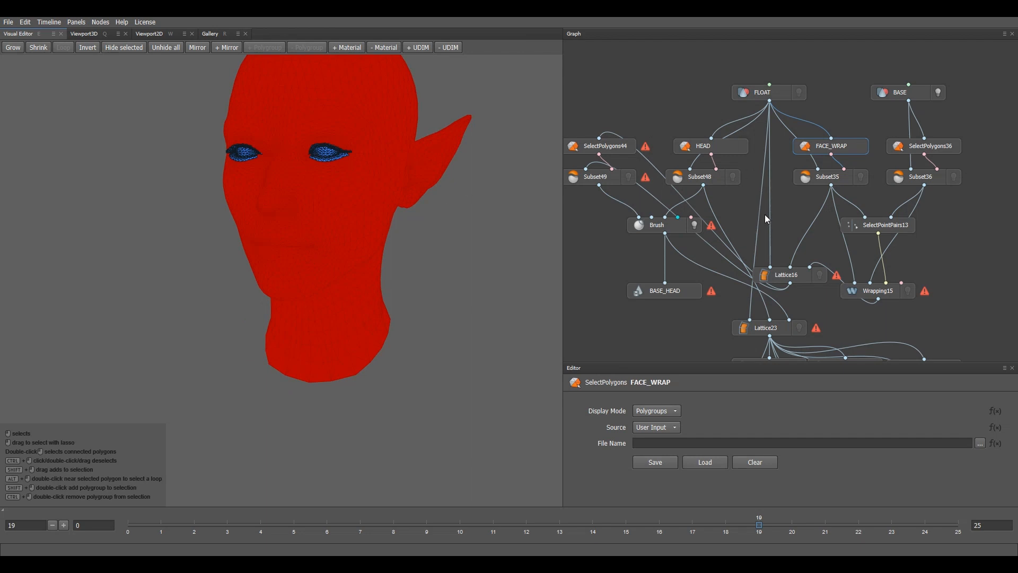
click(907, 227)
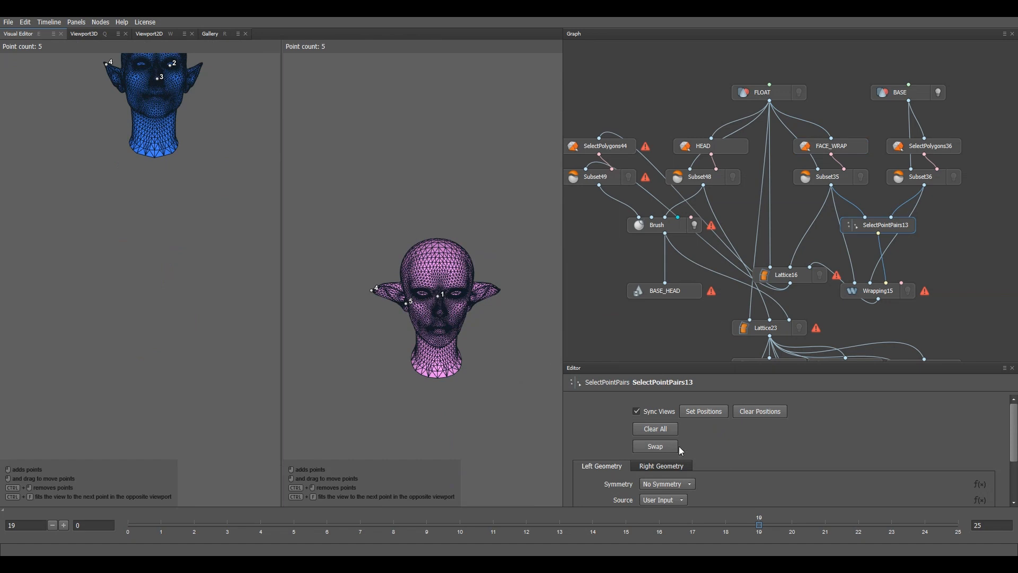
Step: Clear all points from the right geometry on the Right Geometry tab
scroll(689, 445, down, 3)
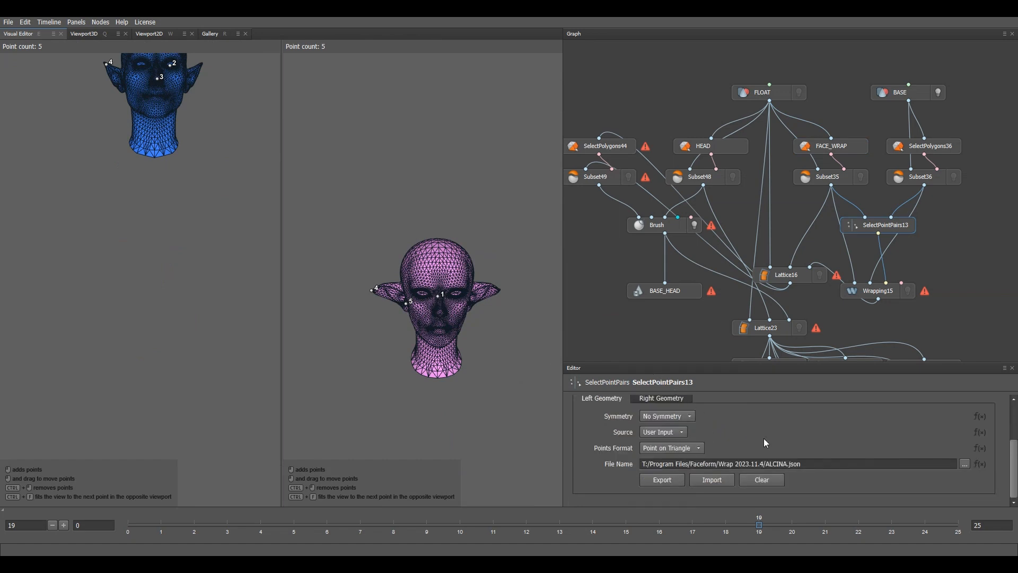
click(664, 400)
click(770, 480)
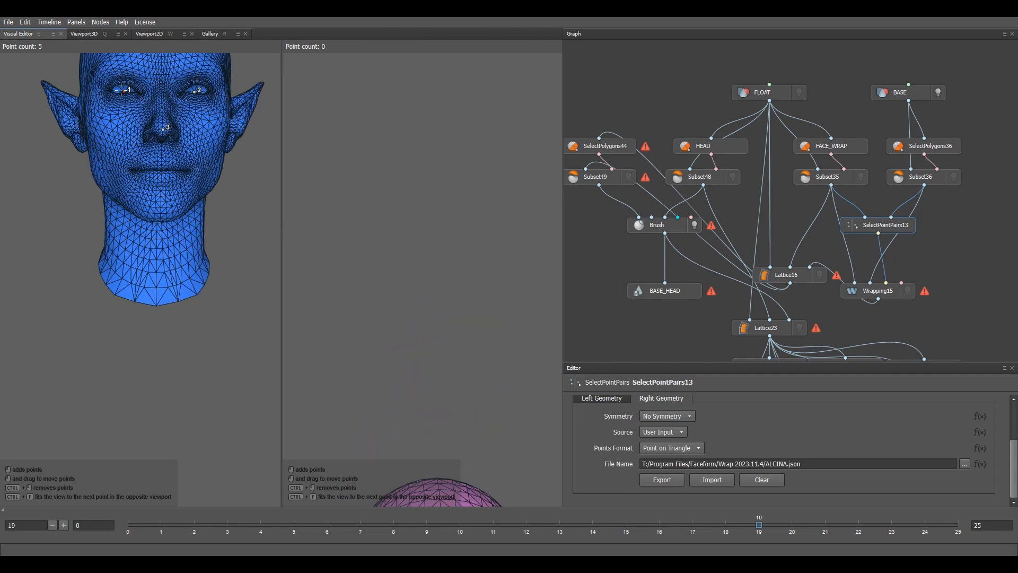
scroll(447, 329, down, 4)
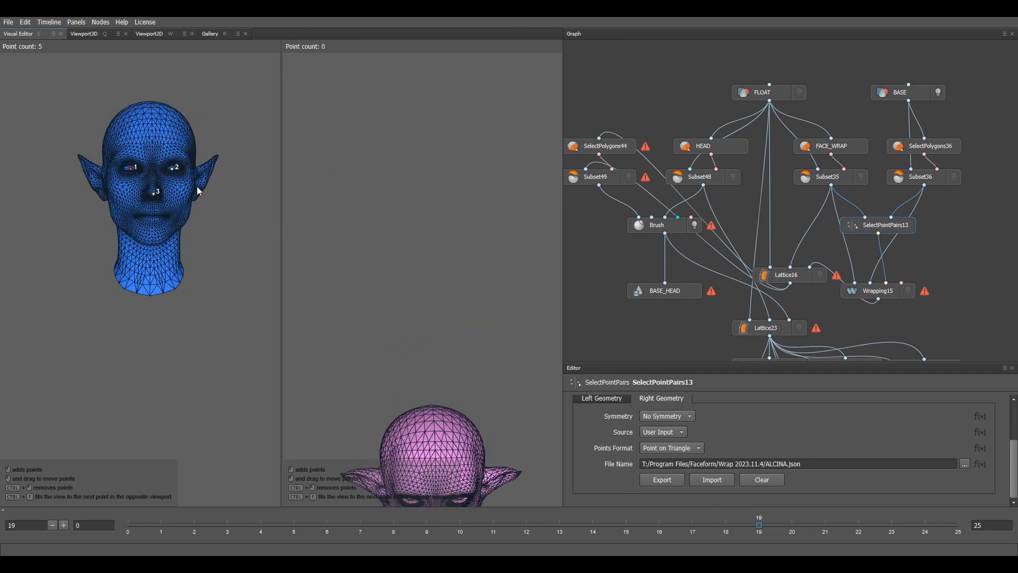
scroll(159, 192, down, 3)
Step: Orbit and reframe both heads to inspect the blue head's remaining points, including the ear point
middle_drag(221, 234, 215, 301)
scroll(196, 127, up, 1)
drag(216, 302, 267, 243)
scroll(177, 215, up, 3)
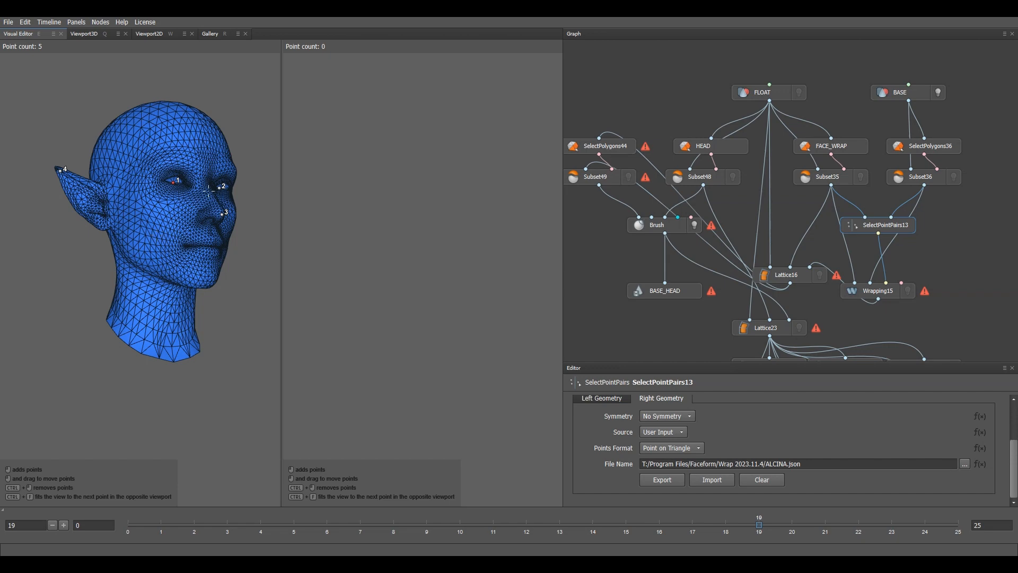
scroll(403, 288, down, 5)
alt+middle_drag(410, 304, 457, 340)
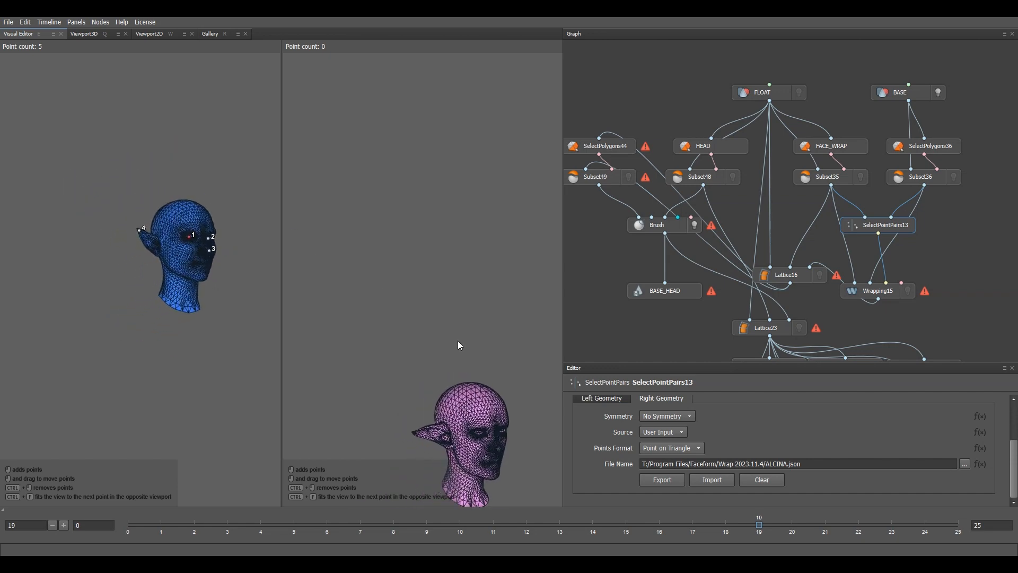
scroll(175, 249, up, 8)
alt+drag(159, 236, 119, 228)
alt+middle_drag(186, 239, 102, 209)
alt+drag(102, 209, 146, 212)
alt+drag(212, 254, 162, 250)
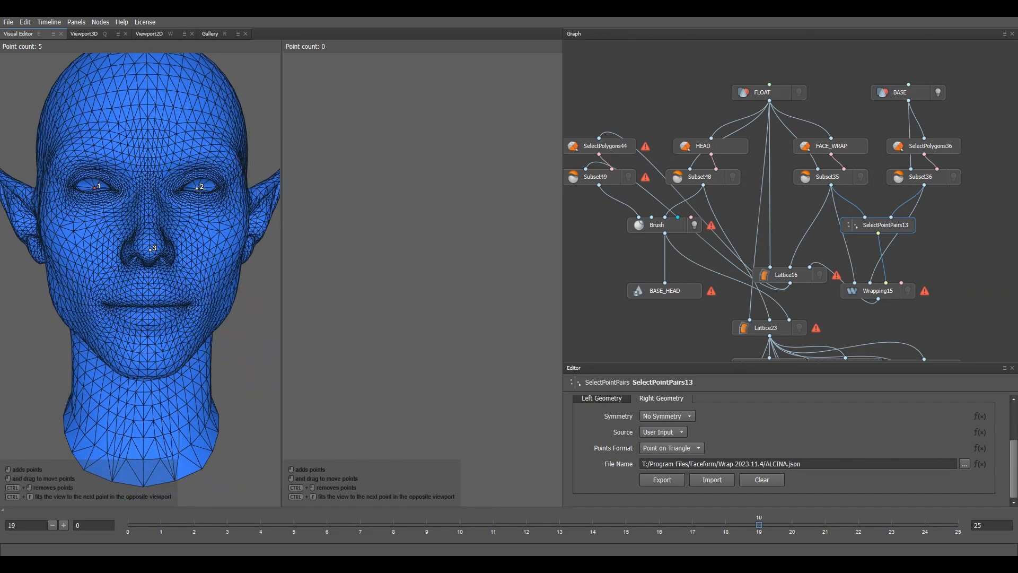
scroll(149, 249, down, 5)
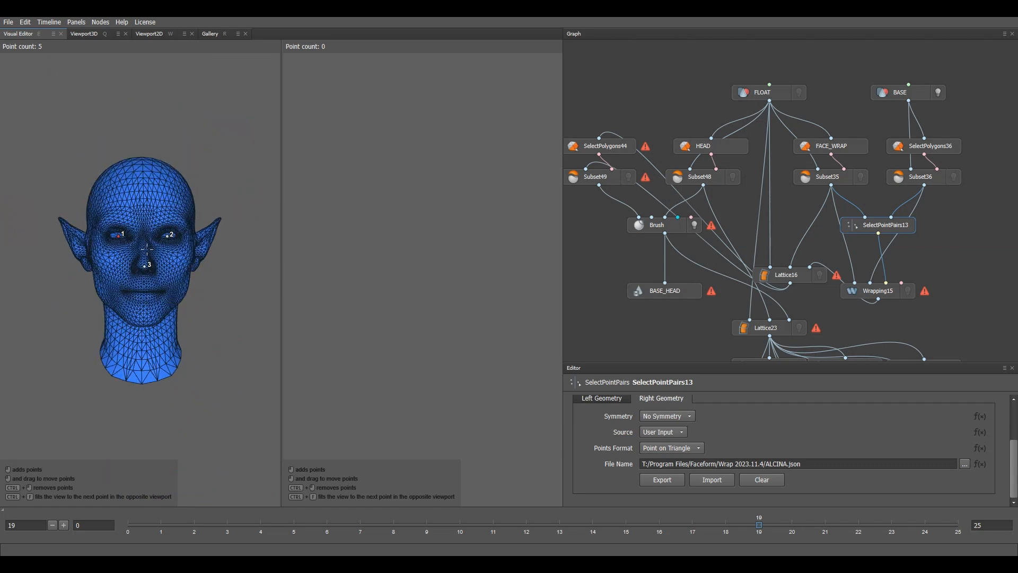
alt+drag(150, 251, 194, 250)
scroll(127, 217, up, 4)
alt+middle_drag(265, 231, 139, 247)
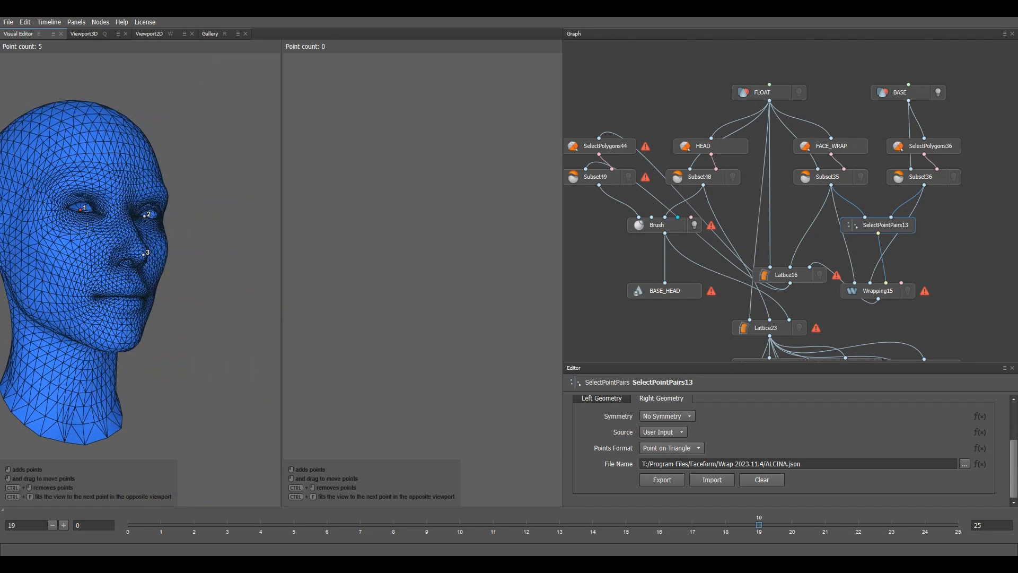
alt+drag(139, 248, 85, 247)
scroll(463, 316, down, 6)
alt+middle_drag(461, 344, 457, 177)
alt+drag(459, 181, 460, 252)
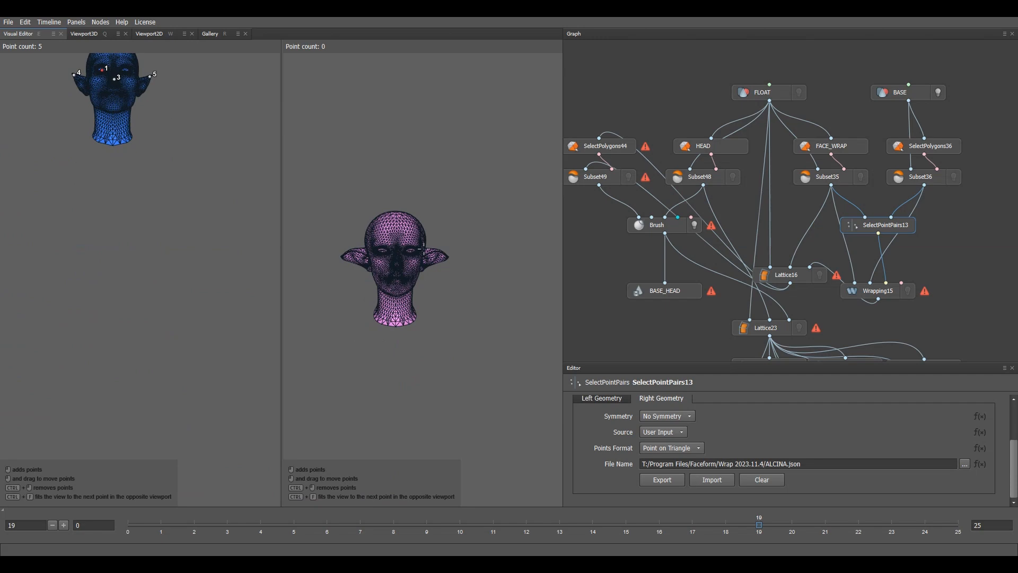
Step: Zoom in on the pink head's face and place the first point on its eye
scroll(424, 249, up, 4)
alt+middle_drag(427, 288, 475, 297)
scroll(475, 297, up, 4)
alt+middle_drag(404, 201, 449, 296)
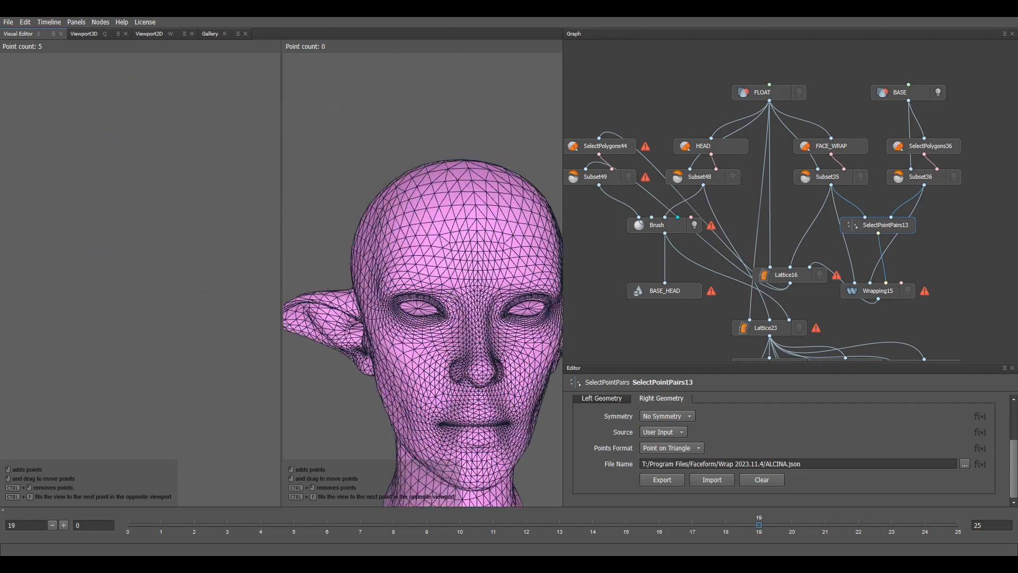
scroll(450, 296, up, 4)
alt+middle_drag(413, 350, 409, 258)
scroll(409, 258, up, 2)
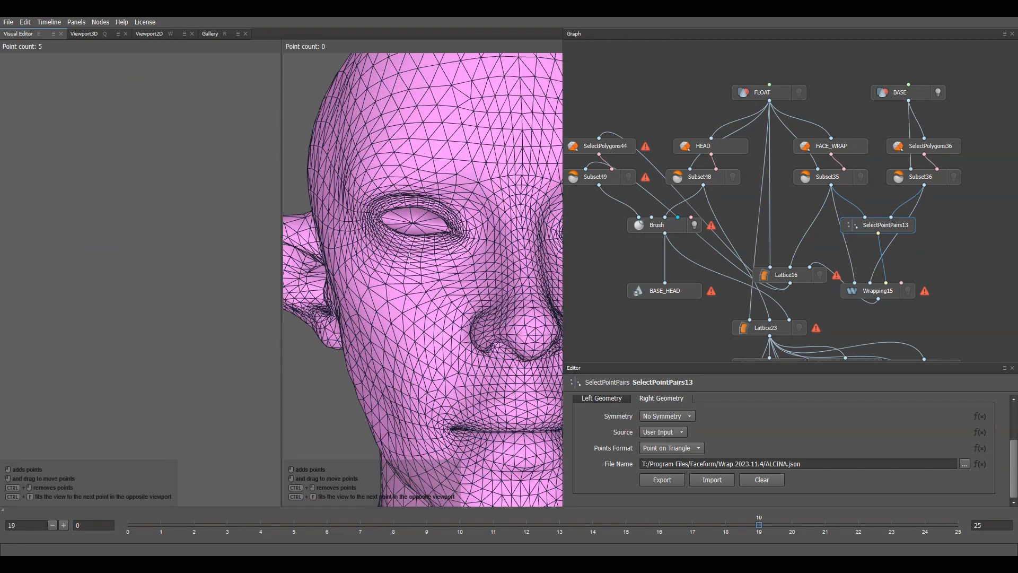
click(412, 223)
Step: Add matching points on the pink head's right eye and nose
alt+middle_drag(412, 223, 287, 189)
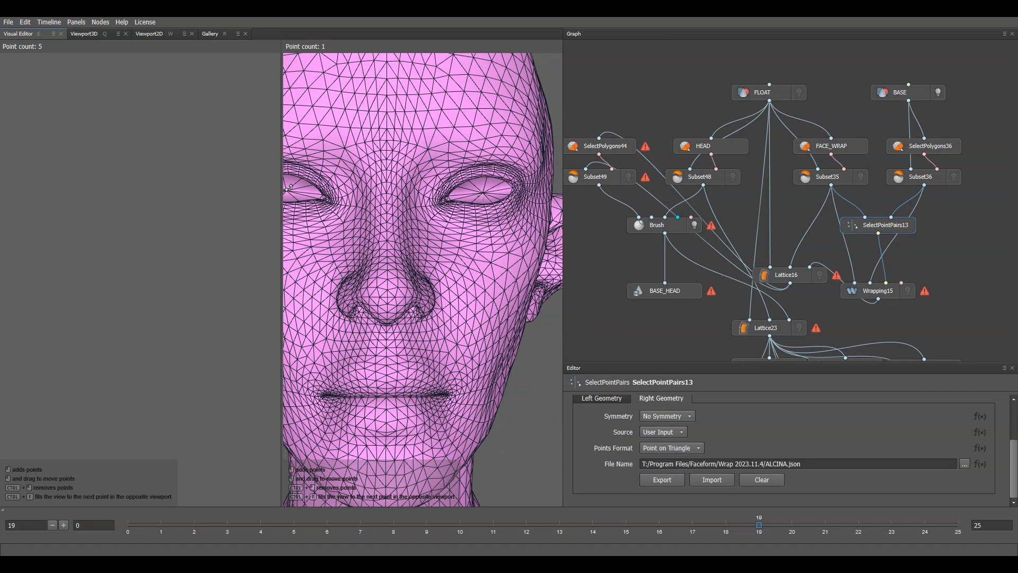
click(483, 191)
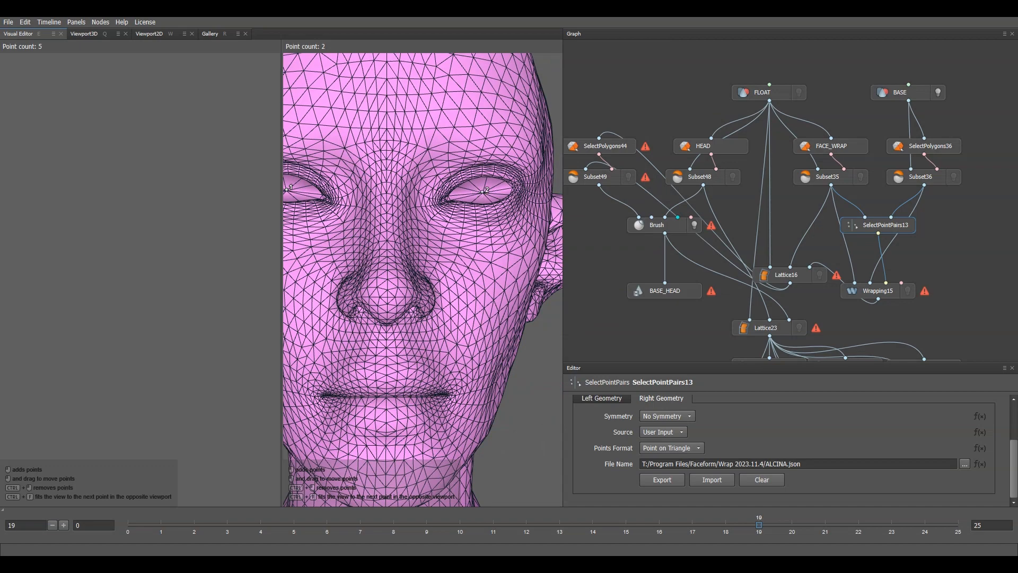
click(387, 304)
Step: Orbit to each side of the pink head and add points on both ear tips
scroll(388, 304, down, 8)
alt+drag(388, 304, 424, 291)
alt+middle_drag(318, 265, 436, 249)
scroll(436, 250, up, 7)
scroll(436, 250, up, 2)
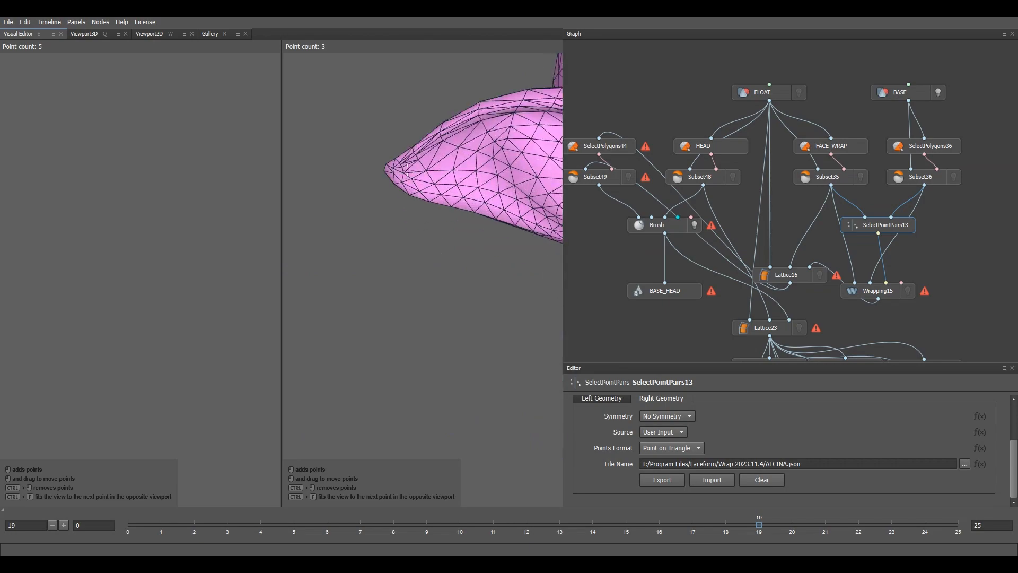
click(403, 172)
scroll(438, 245, down, 8)
alt+drag(438, 245, 281, 291)
scroll(515, 239, up, 8)
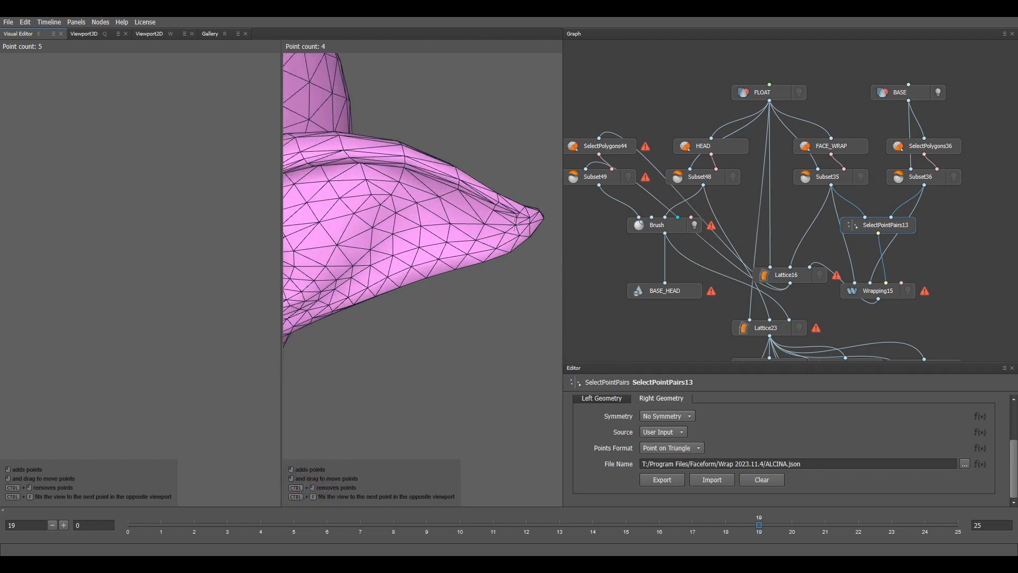
click(517, 223)
Step: Orbit back to a front view of the pink head
scroll(517, 223, down, 8)
alt+drag(428, 326, 469, 345)
scroll(472, 253, down, 3)
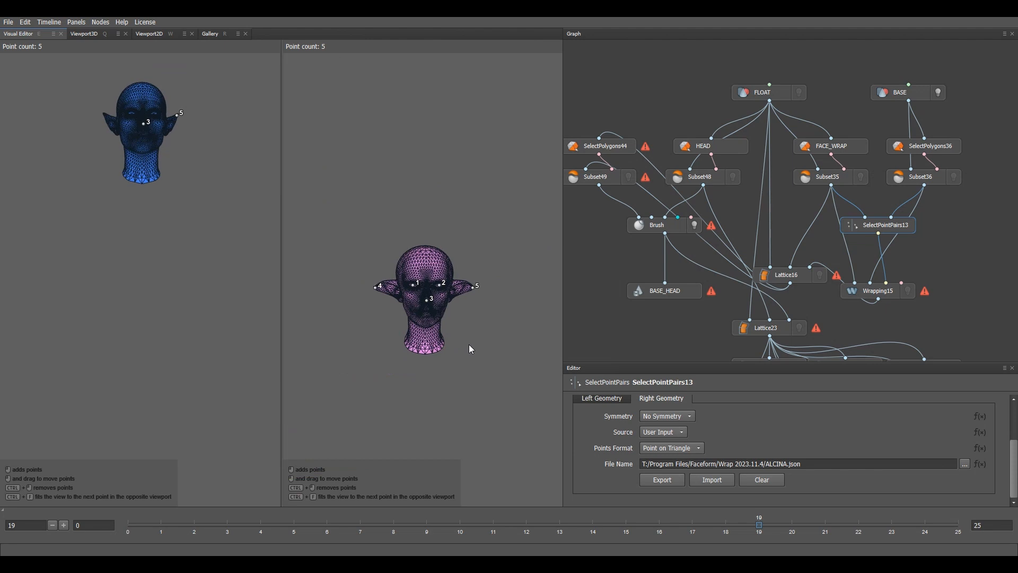
mouse_move(929, 290)
scroll(618, 424, up, 3)
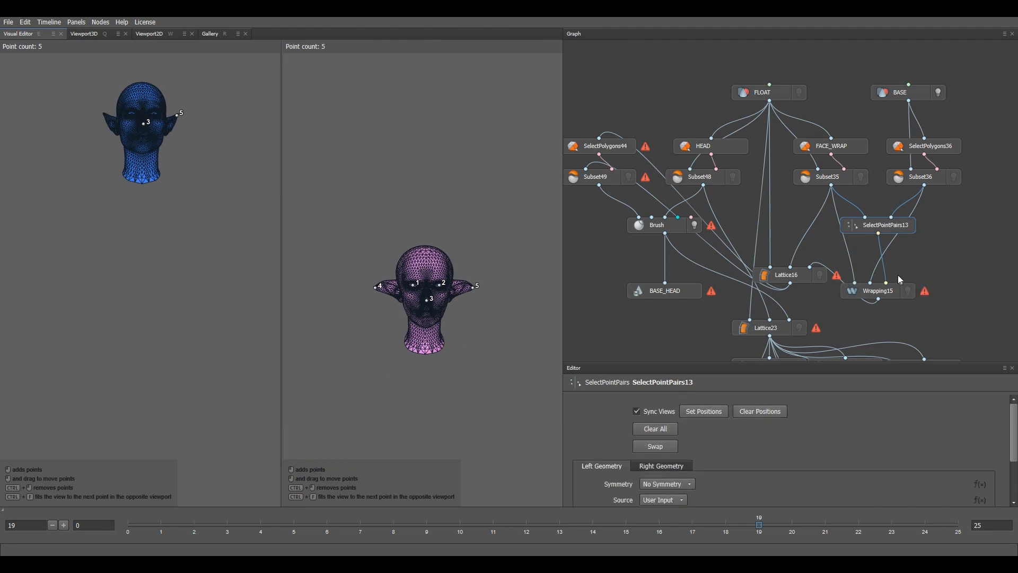
Step: Select the Wrapping15 node and frame both heads in a tilted front view
click(889, 291)
scroll(295, 228, down, 4)
alt+drag(294, 228, 397, 330)
scroll(421, 237, down, 4)
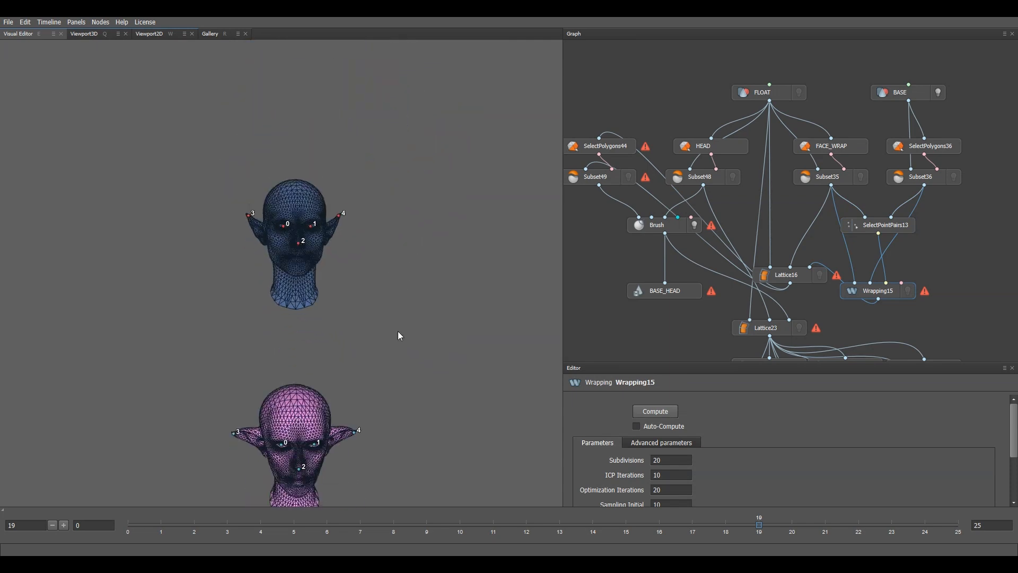
alt+middle_drag(398, 331, 401, 267)
scroll(402, 267, down, 2)
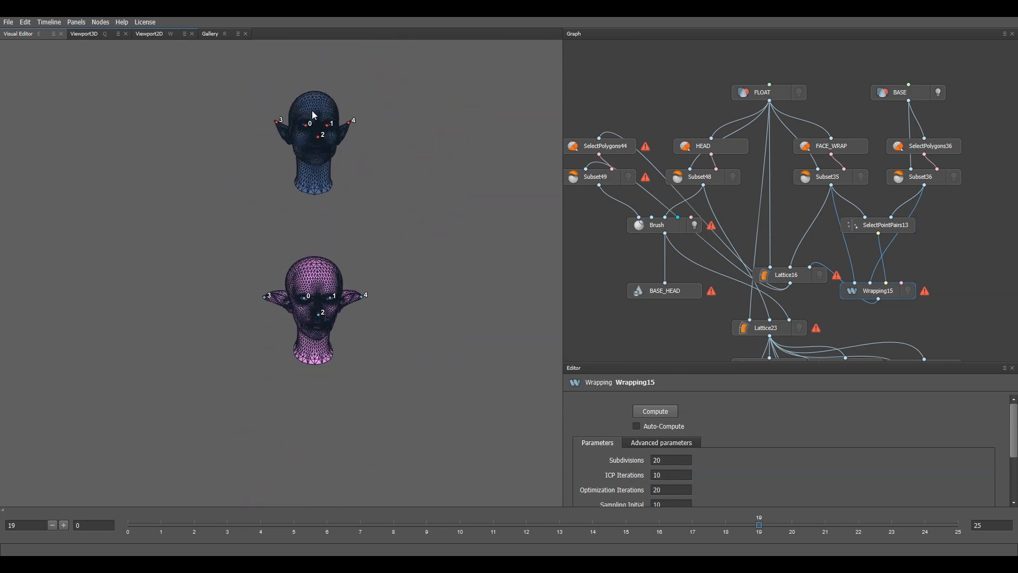
scroll(423, 269, up, 3)
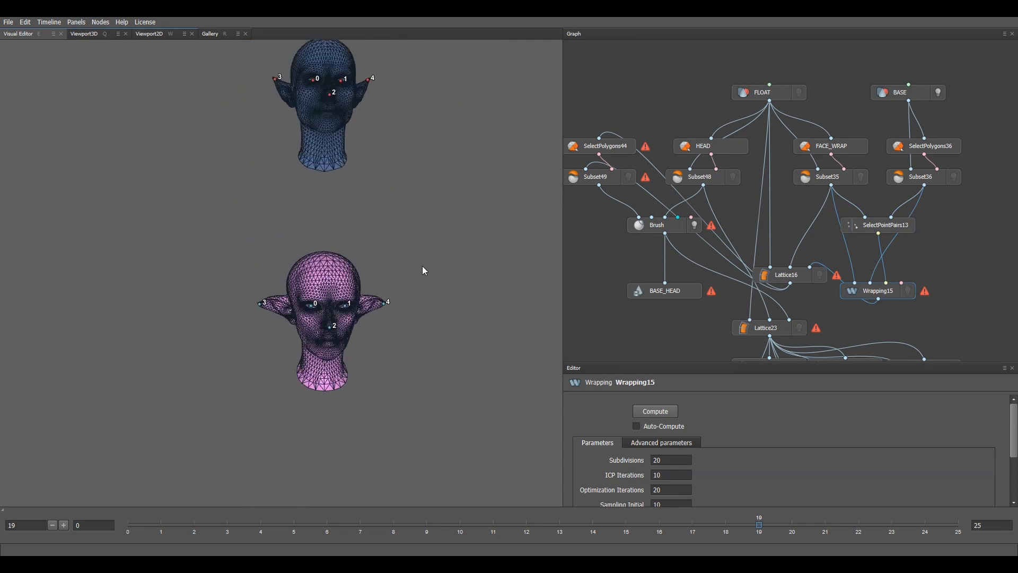
Step: Compute the wrap and rotate the preview head to a three-quarter view
click(661, 410)
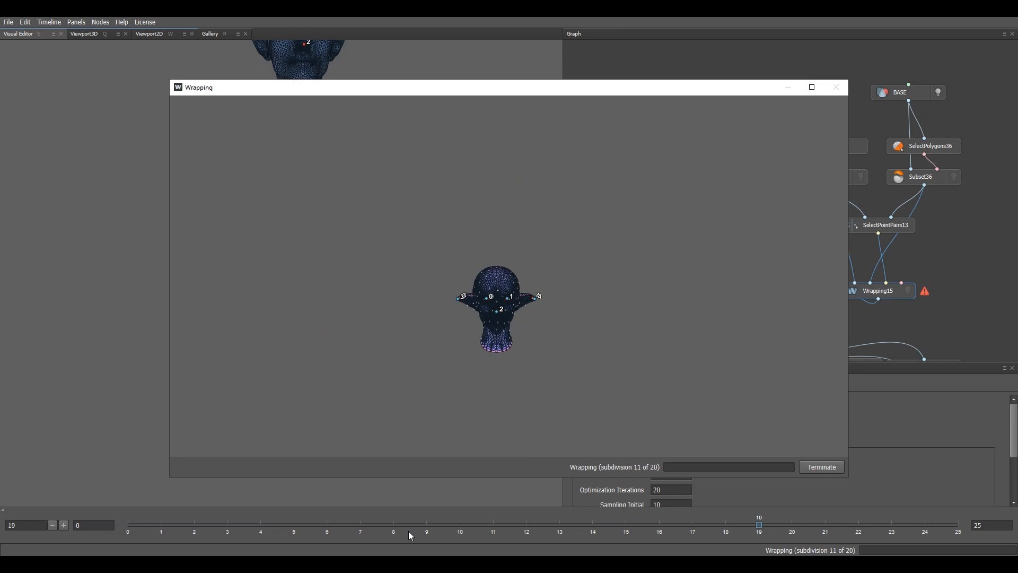
scroll(552, 307, up, 5)
drag(552, 307, 649, 249)
scroll(649, 250, up, 5)
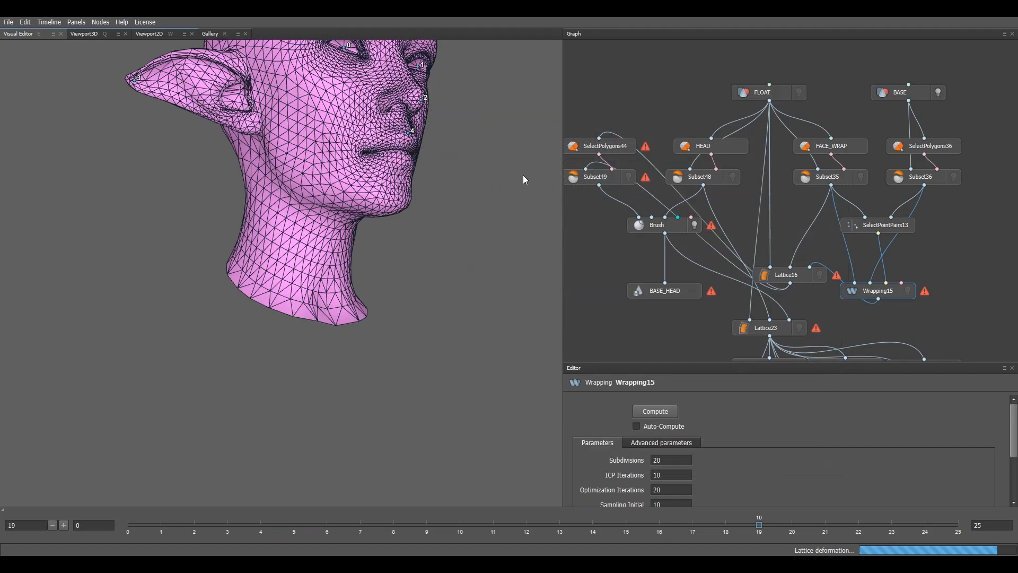
Step: Zoom in until the wrapped pointed ear fills the view, then look at it from below
right_drag(523, 175, 350, 201)
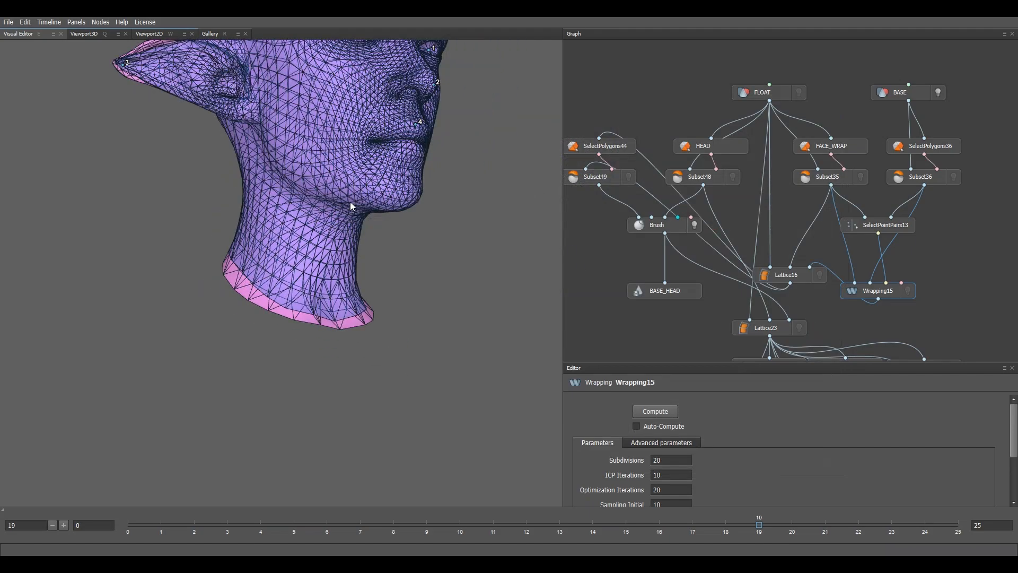
middle_drag(350, 202, 367, 276)
right_drag(368, 277, 301, 189)
middle_drag(301, 189, 406, 251)
right_drag(406, 250, 358, 226)
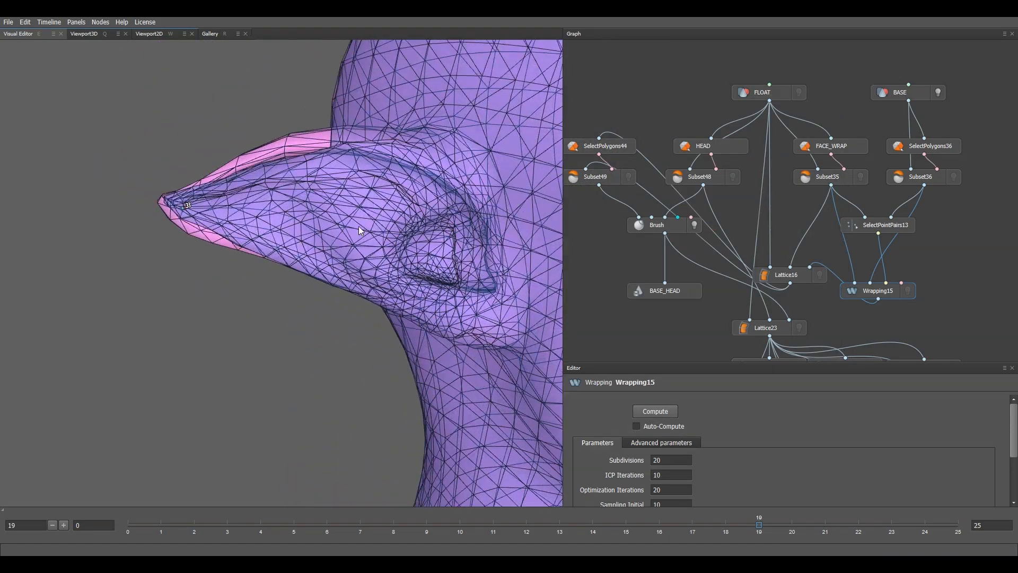
drag(359, 227, 507, 271)
Step: Orbit around the head to check the ear, face and skull top against the pink head
right_drag(507, 272, 335, 254)
middle_drag(335, 253, 338, 276)
drag(338, 276, 398, 300)
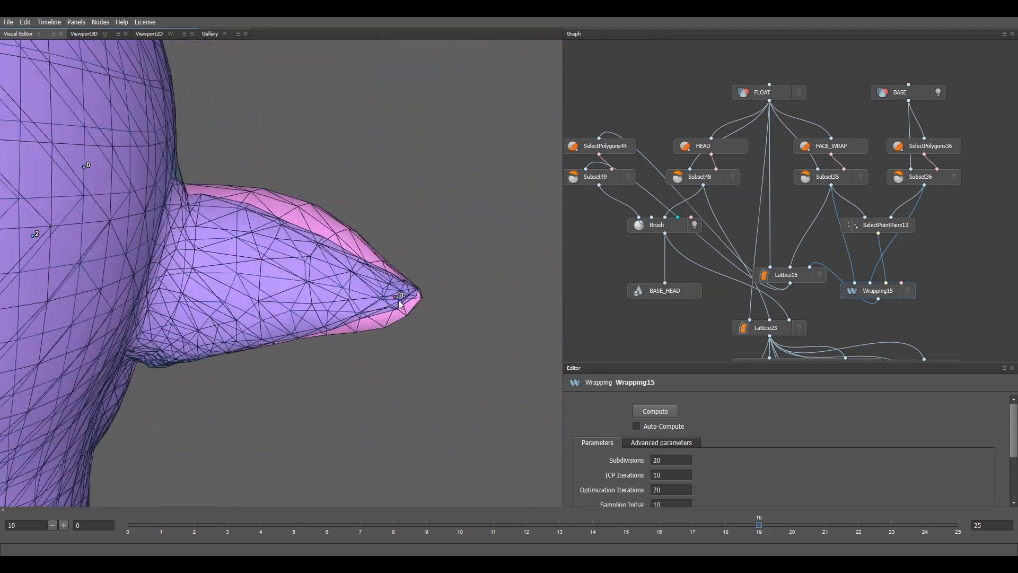
drag(349, 275, 370, 261)
drag(398, 279, 338, 278)
drag(372, 318, 326, 333)
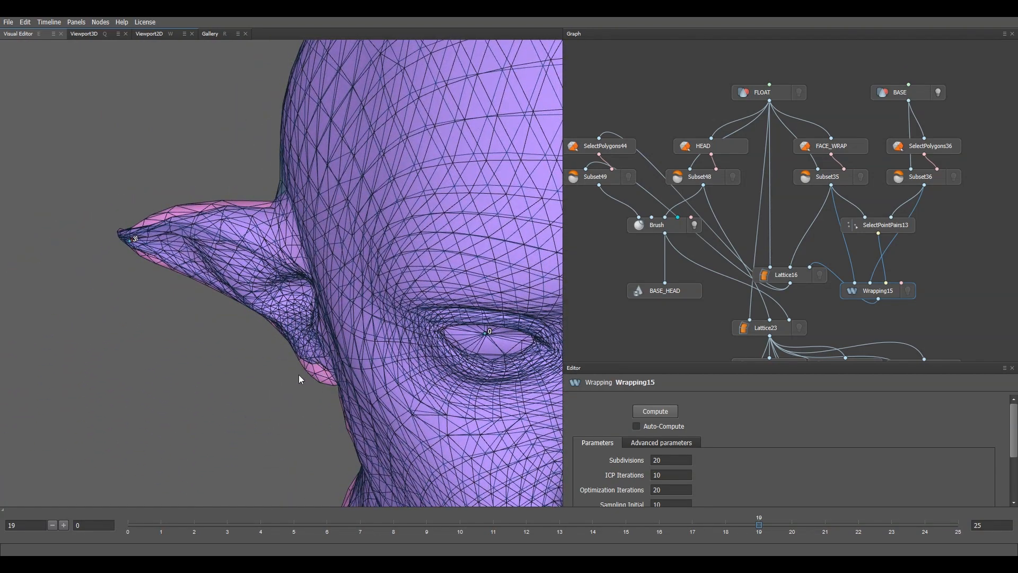
drag(300, 379, 364, 335)
drag(310, 310, 269, 334)
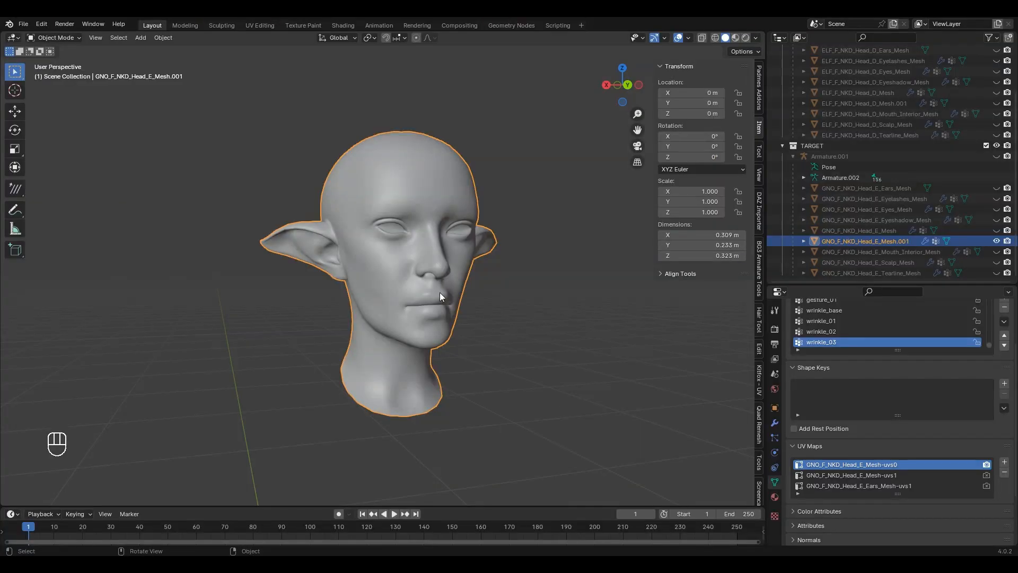
scroll(374, 237, up, 2)
middle_drag(314, 176, 339, 173)
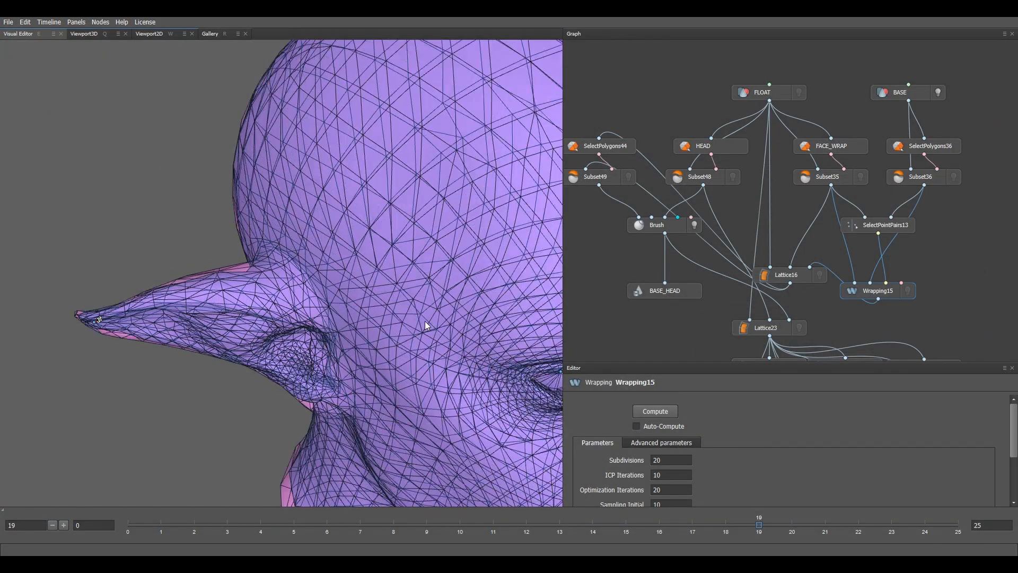
Step: Frame the whole wrapped head and neck in the viewport
alt+middle_drag(425, 322, 364, 218)
alt+drag(420, 261, 374, 241)
scroll(430, 284, down, 5)
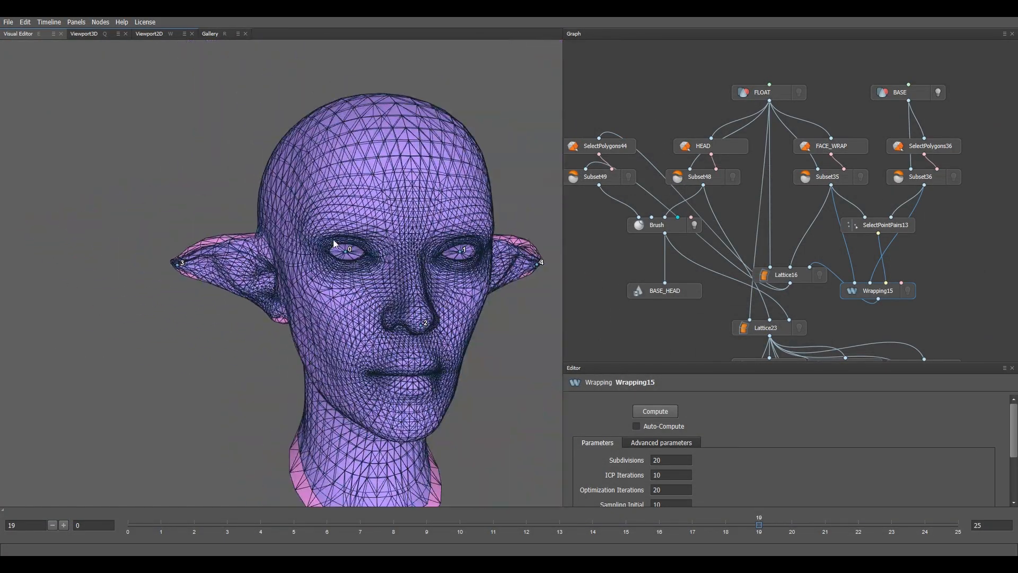
alt+right_drag(345, 185, 431, 313)
alt+middle_drag(431, 313, 430, 271)
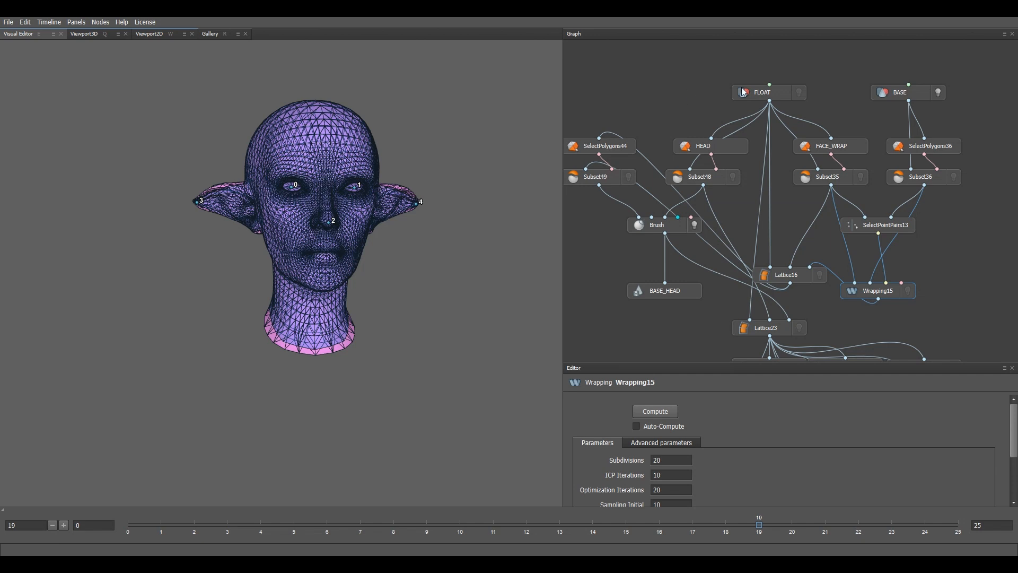
Step: Move the Lattice16 node up and left in the Graph, then open the FACE_WRAP selection
middle_drag(818, 237, 828, 218)
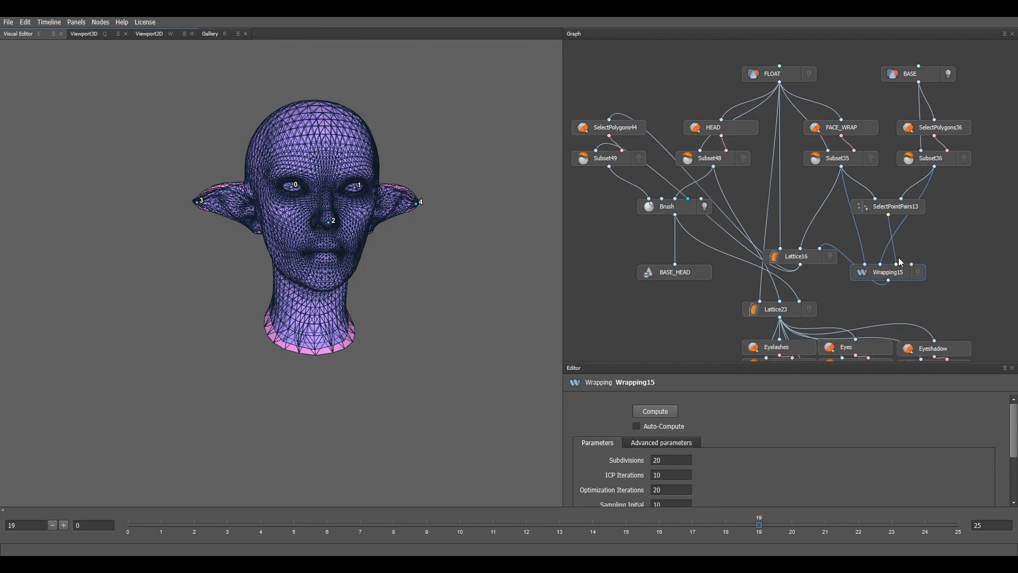
scroll(381, 235, up, 3)
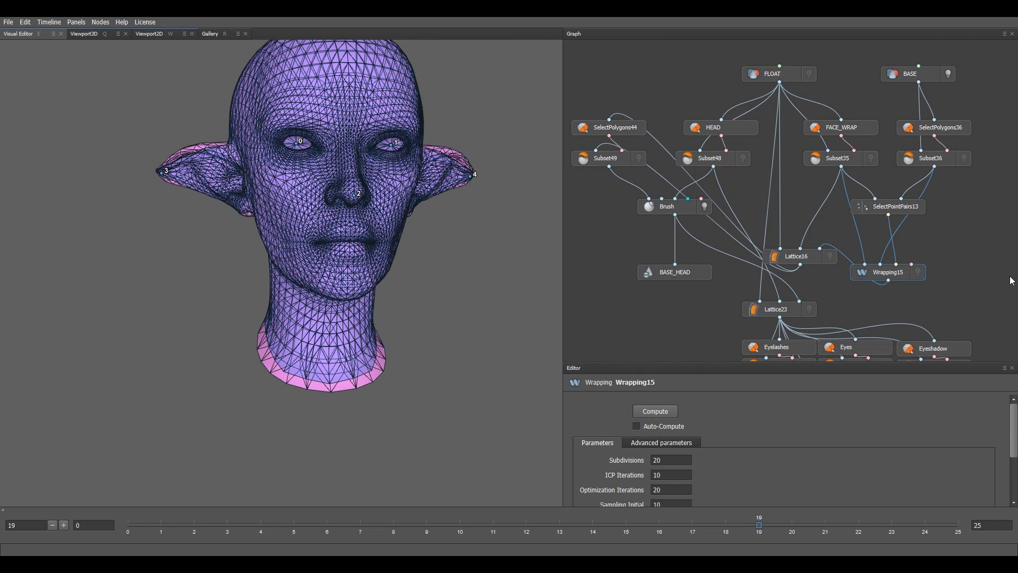
drag(818, 257, 794, 244)
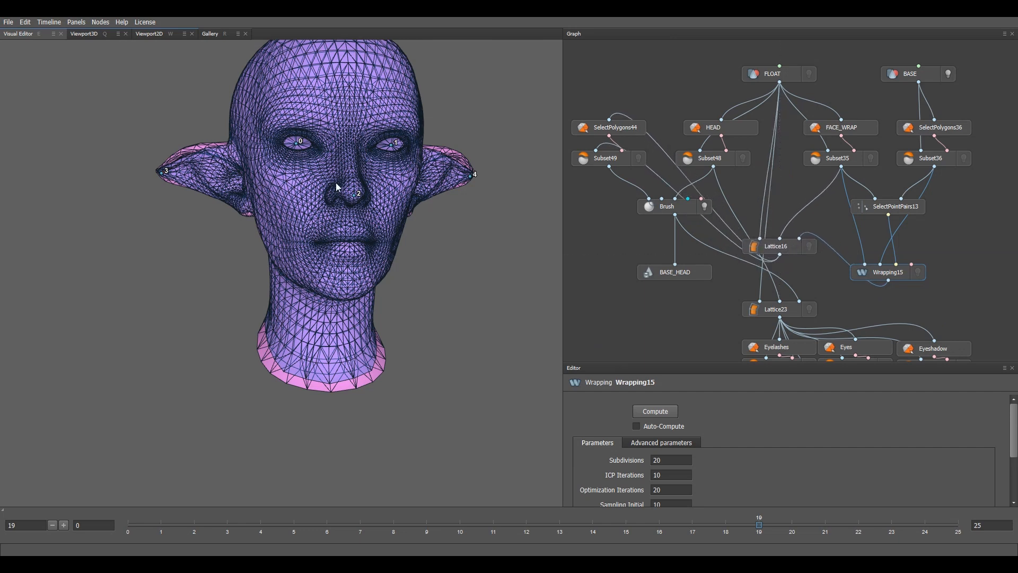
scroll(336, 186, up, 5)
scroll(464, 257, up, 2)
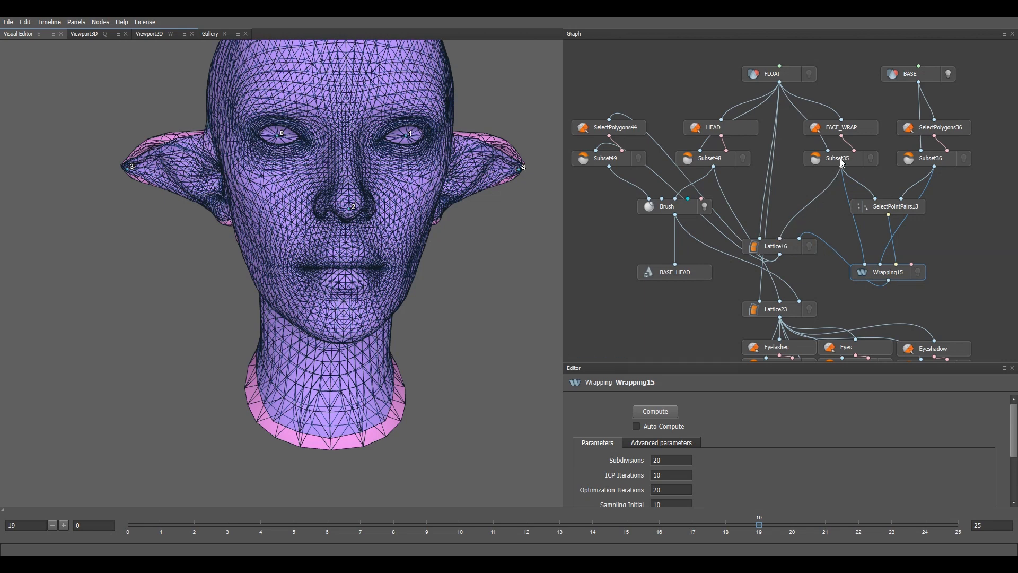
click(842, 127)
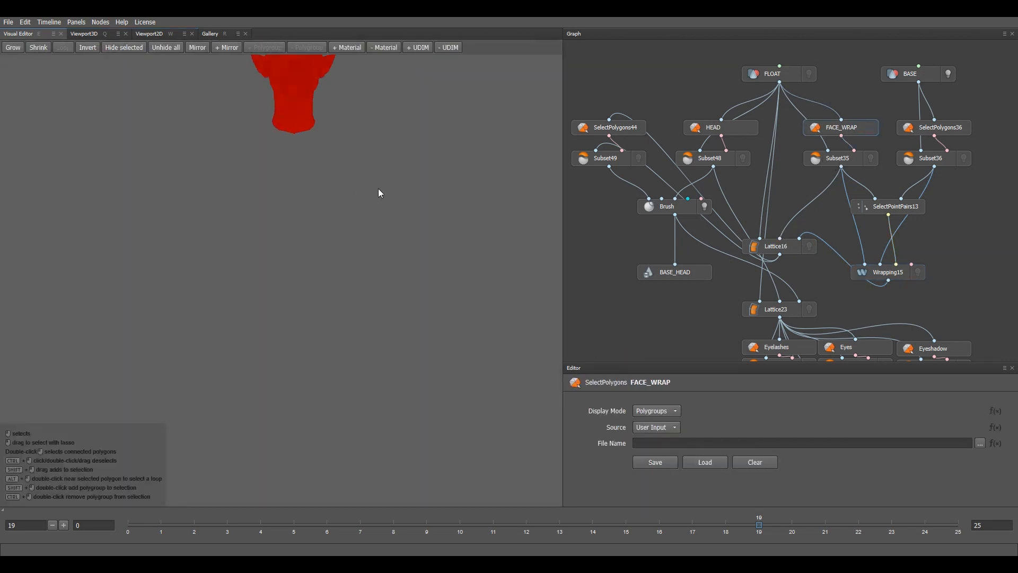
Step: Inspect the Lattice16, FLOAT and HEAD nodes, viewing the head in near profile
click(774, 247)
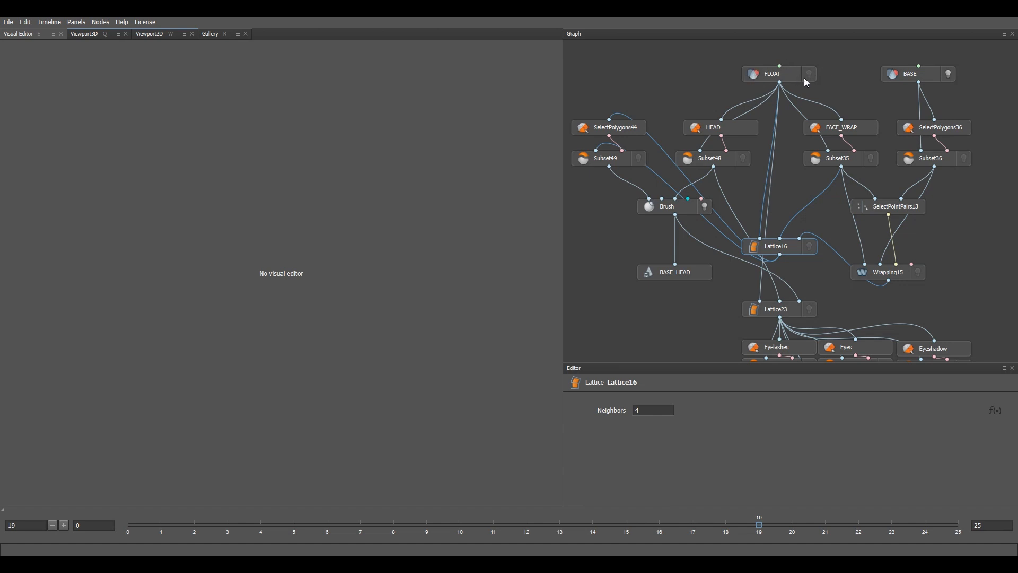
click(790, 75)
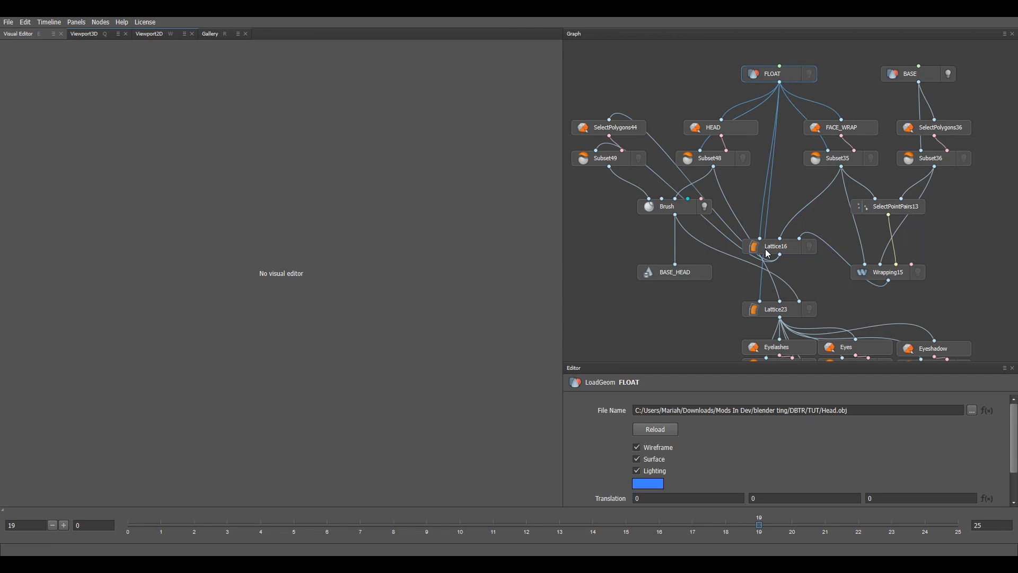
click(751, 130)
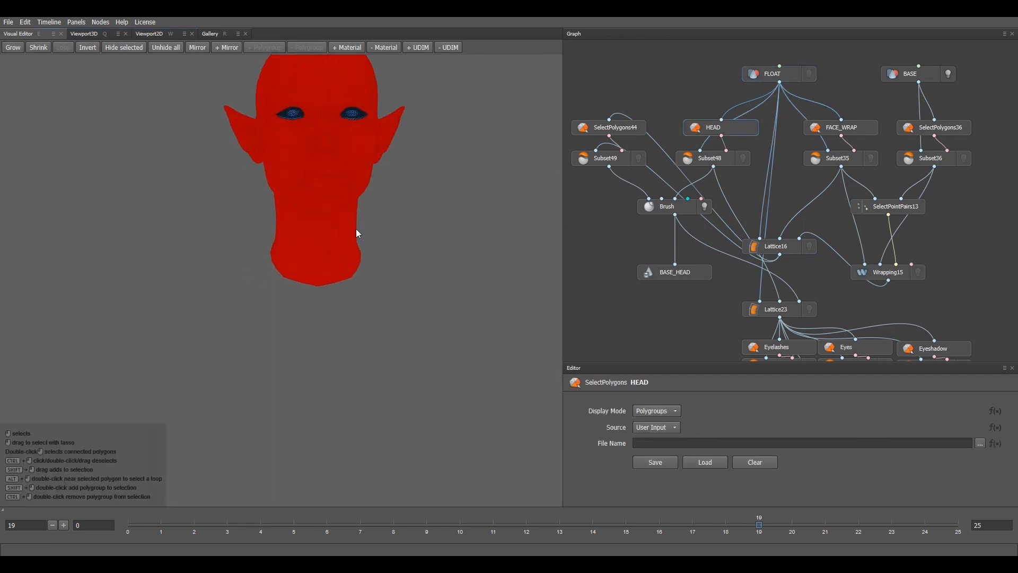
alt+drag(396, 290, 463, 292)
scroll(424, 255, up, 4)
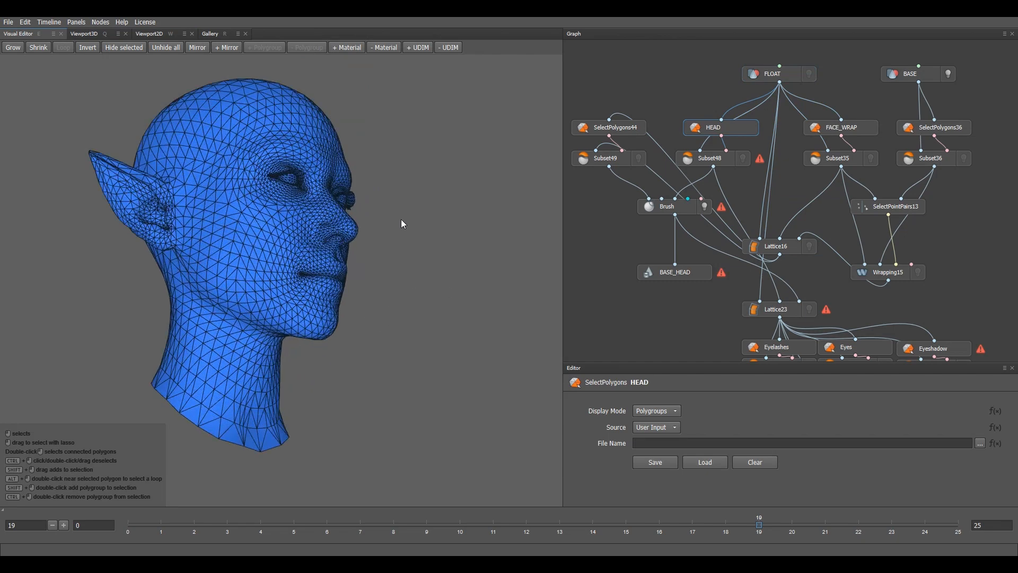
Step: Add the head material's polygons to the HEAD and SelectPolygons44 selections
click(355, 49)
click(346, 106)
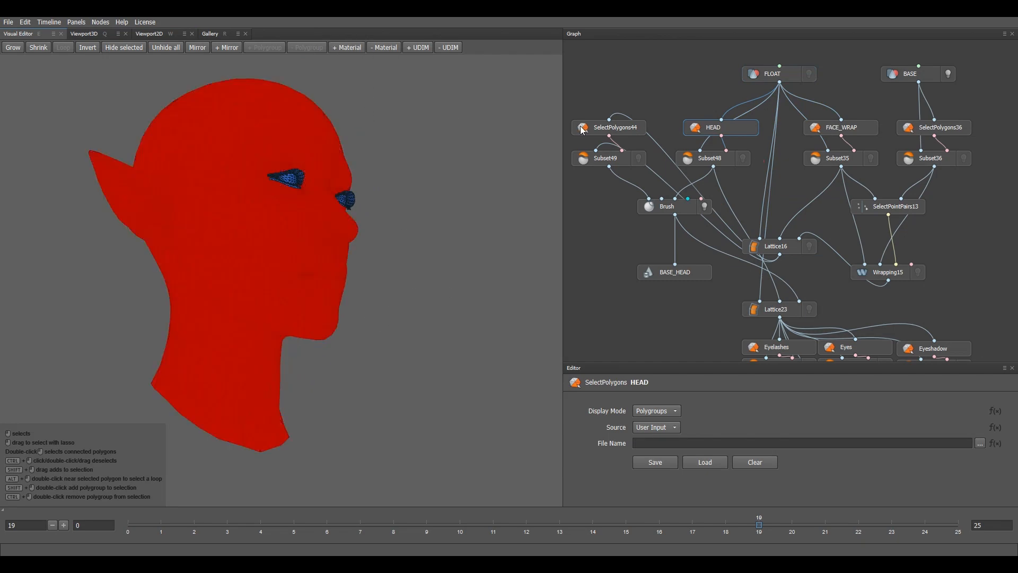
click(600, 126)
click(358, 47)
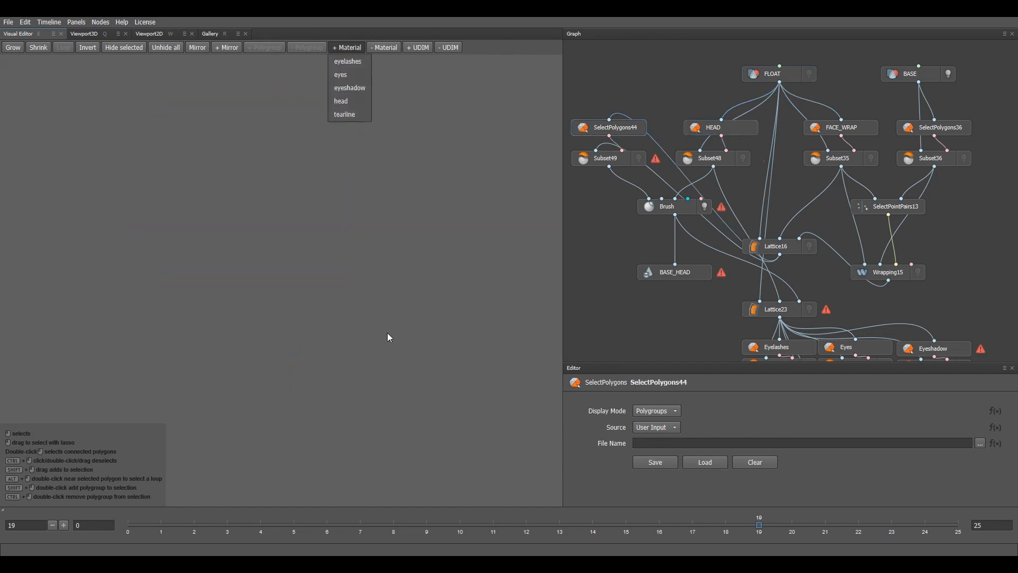
click(349, 101)
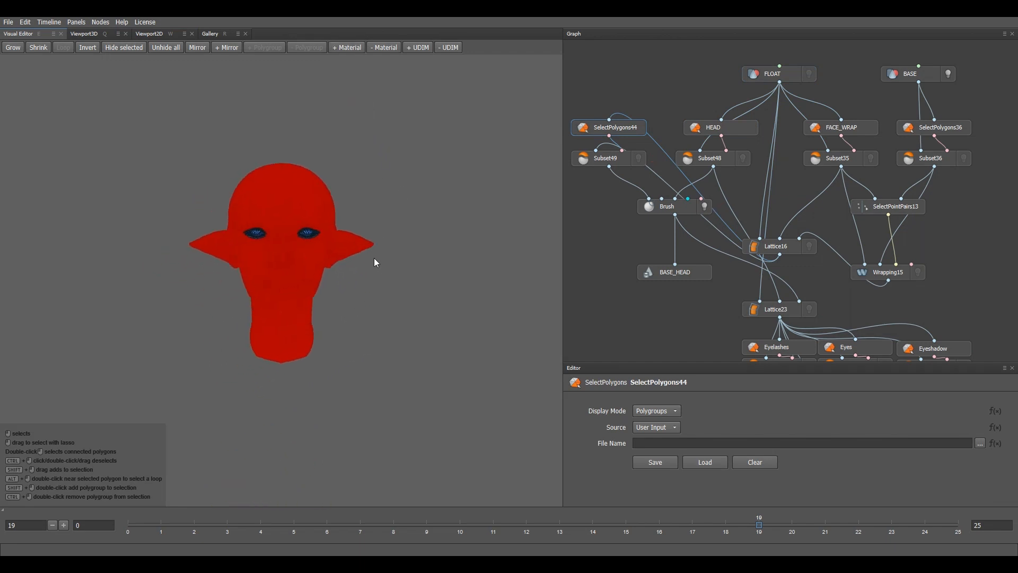
Step: Return to HEAD, then select SelectPolygons44 and show the Brush node's Clone settings
click(709, 130)
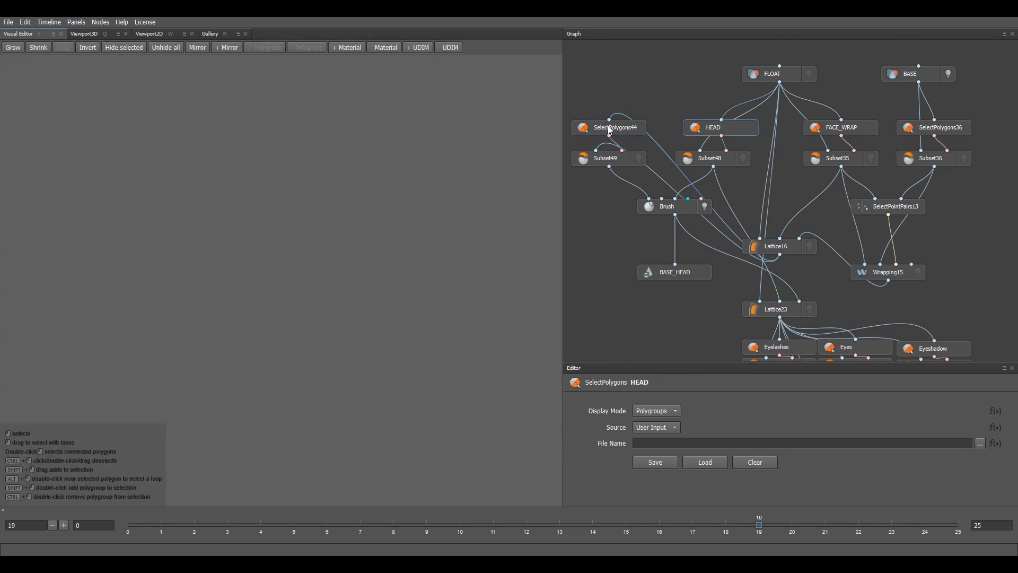
scroll(363, 226, down, 5)
click(632, 127)
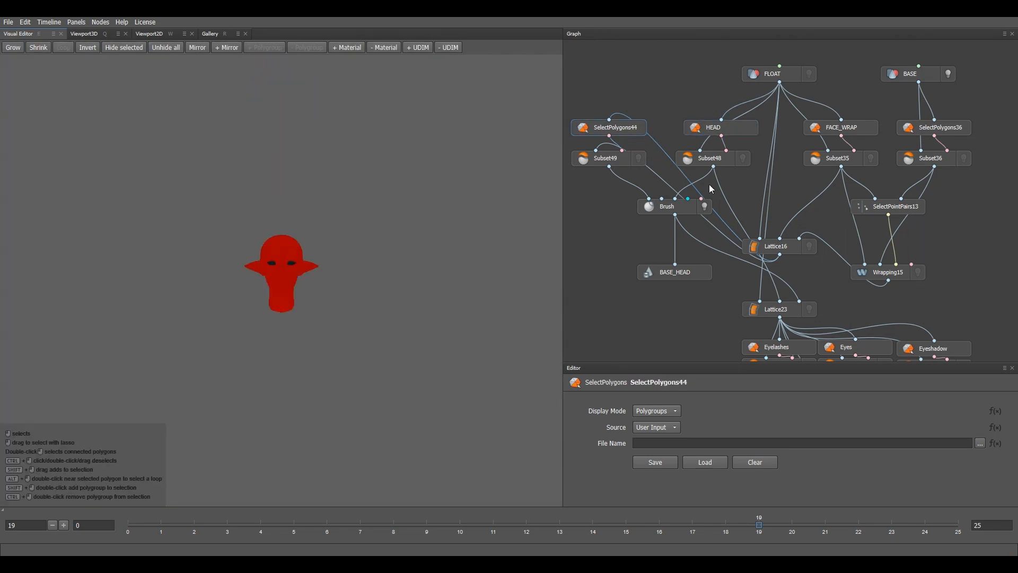
click(669, 211)
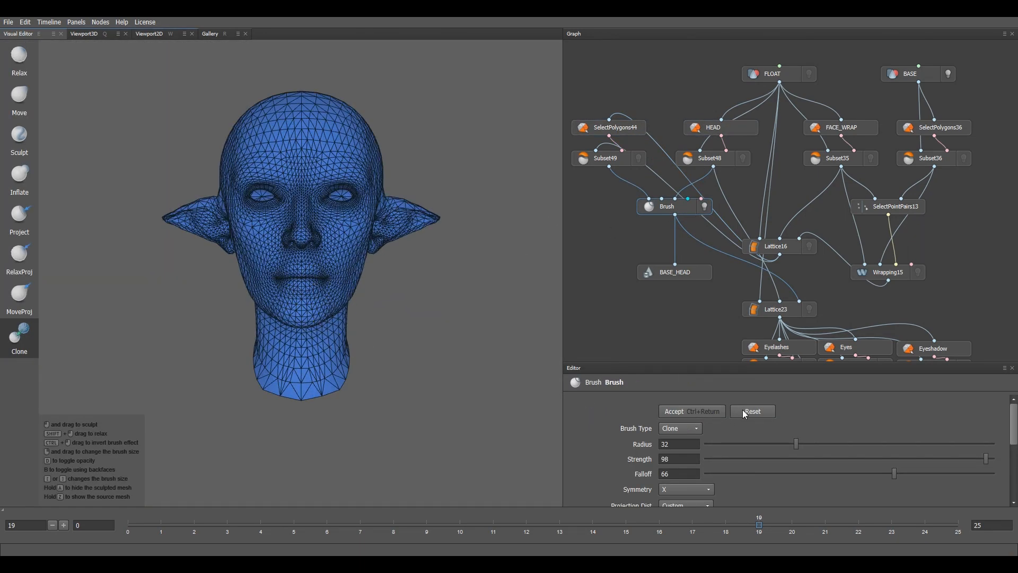
Step: Reshape the chin with a Clone brush stroke from a three-quarter view and accept it
scroll(325, 359, up, 3)
alt+drag(327, 347, 381, 354)
scroll(351, 353, down, 3)
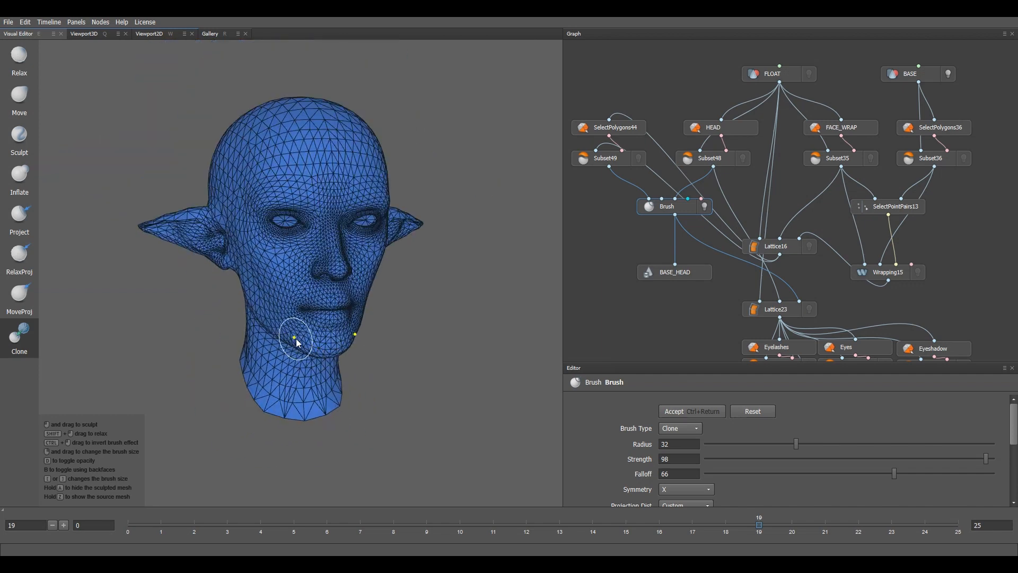
alt+middle_drag(298, 337, 336, 344)
alt+drag(336, 344, 358, 339)
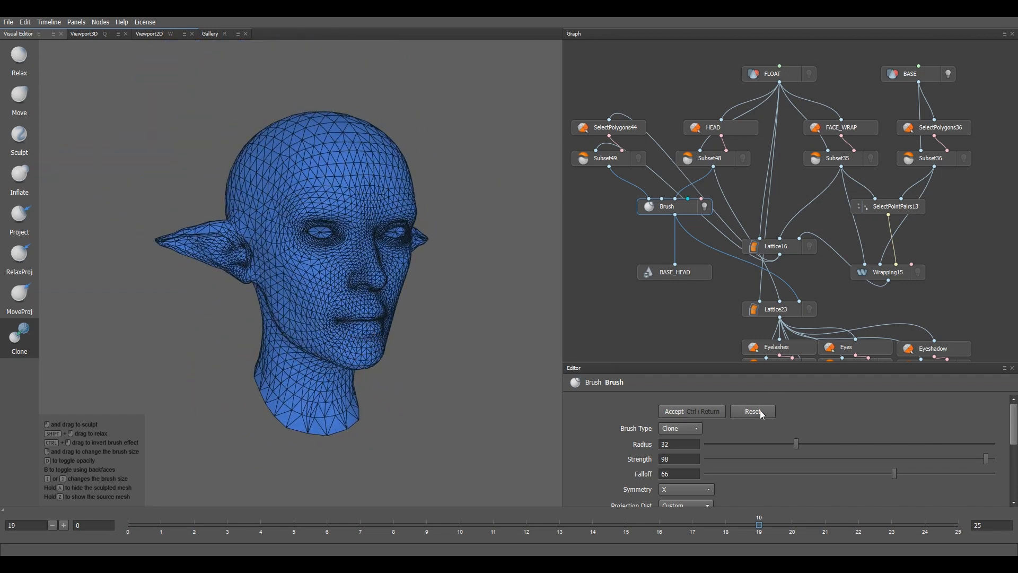
scroll(412, 221, up, 4)
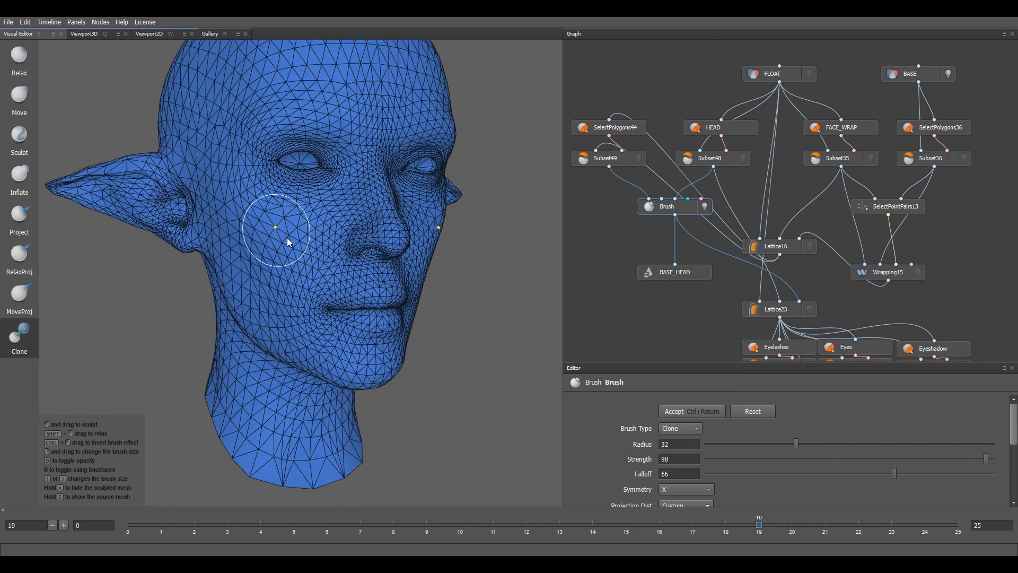
drag(374, 365, 389, 374)
click(711, 411)
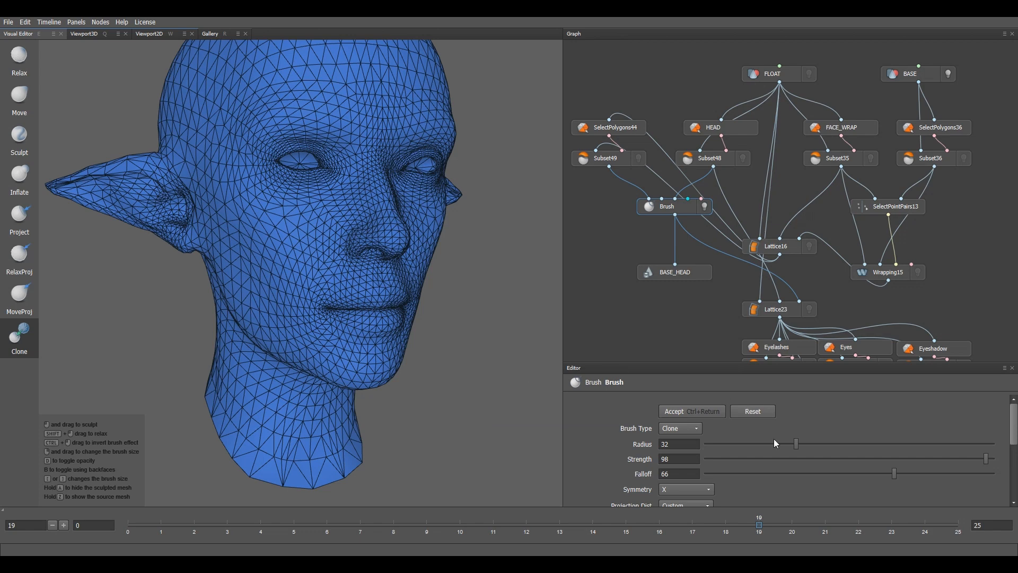
Step: Turn the head to a left profile, sweep the Clone brush over the ear and accept
scroll(449, 338, up, 2)
mouse_move(449, 338)
middle_down()
mouse_move(466, 399)
mouse_move(386, 391)
middle_up()
mouse_move(293, 350)
middle_down()
mouse_move(448, 336)
mouse_move(387, 288)
middle_up()
mouse_move(311, 182)
mouse_down()
mouse_move(279, 170)
mouse_move(233, 189)
mouse_move(220, 211)
mouse_move(315, 223)
mouse_move(303, 209)
mouse_move(236, 200)
mouse_move(228, 181)
mouse_move(258, 223)
mouse_move(317, 260)
mouse_move(338, 247)
mouse_move(236, 186)
mouse_up()
scroll(272, 234, down, 4)
mouse_move(272, 234)
middle_down()
mouse_move(351, 264)
mouse_move(341, 307)
mouse_move(276, 253)
mouse_move(346, 268)
mouse_move(351, 315)
middle_up()
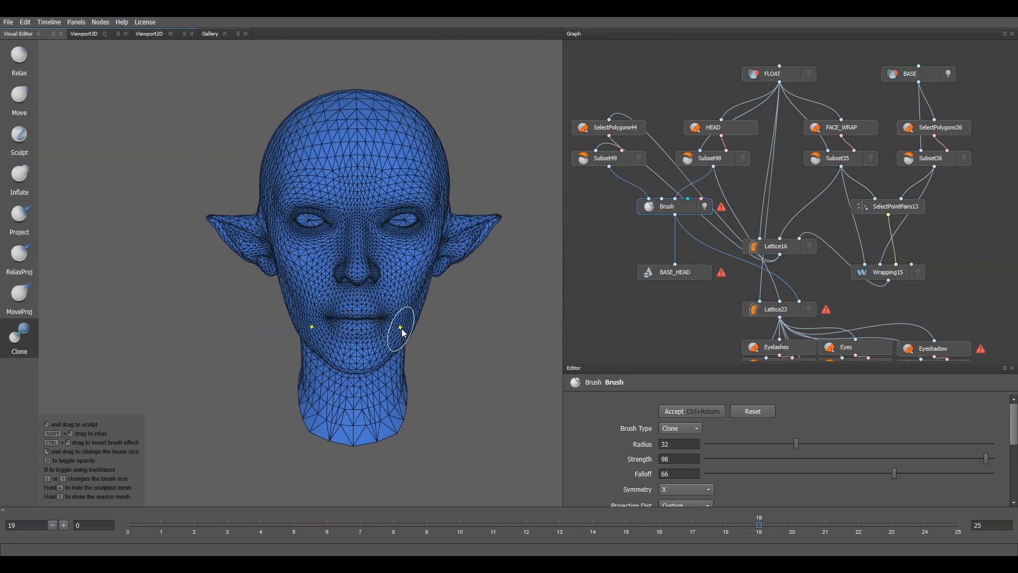
click(694, 420)
Step: Lower the Clone brush radius to 8
mouse_move(518, 320)
middle_down()
mouse_move(466, 318)
mouse_move(504, 325)
middle_up()
scroll(618, 451, down, 3)
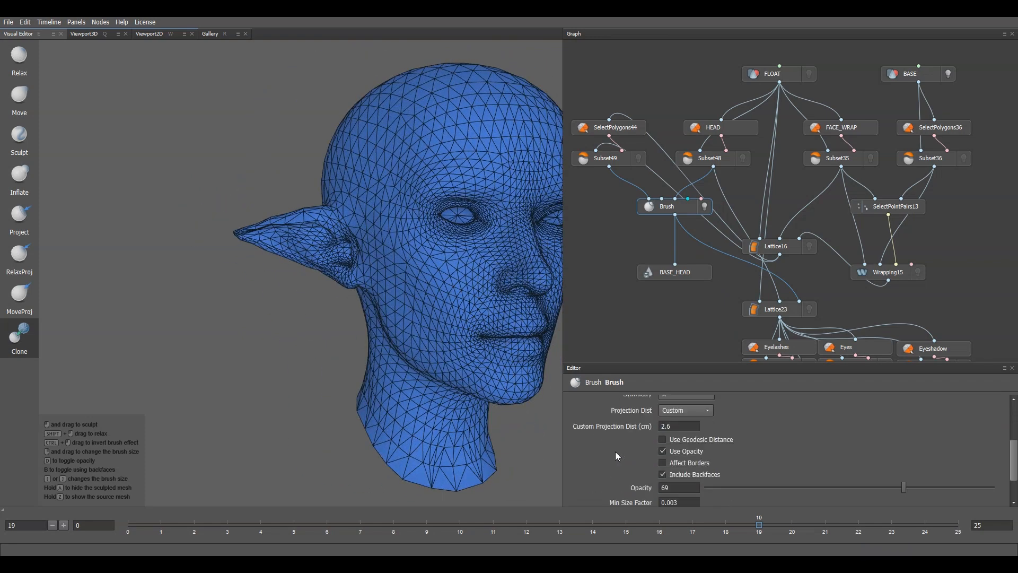
scroll(615, 450, up, 3)
drag(797, 411, 727, 413)
scroll(613, 469, down, 2)
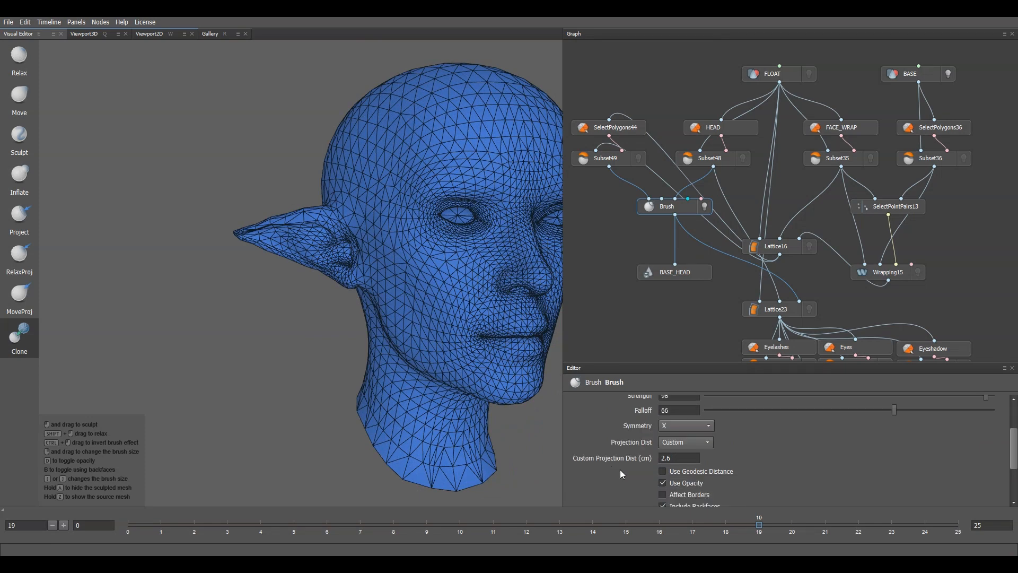
Step: Frame the head's side, raise the radius to 100 and sweep the cheek, jaw and neck
middle_drag(256, 216, 451, 347)
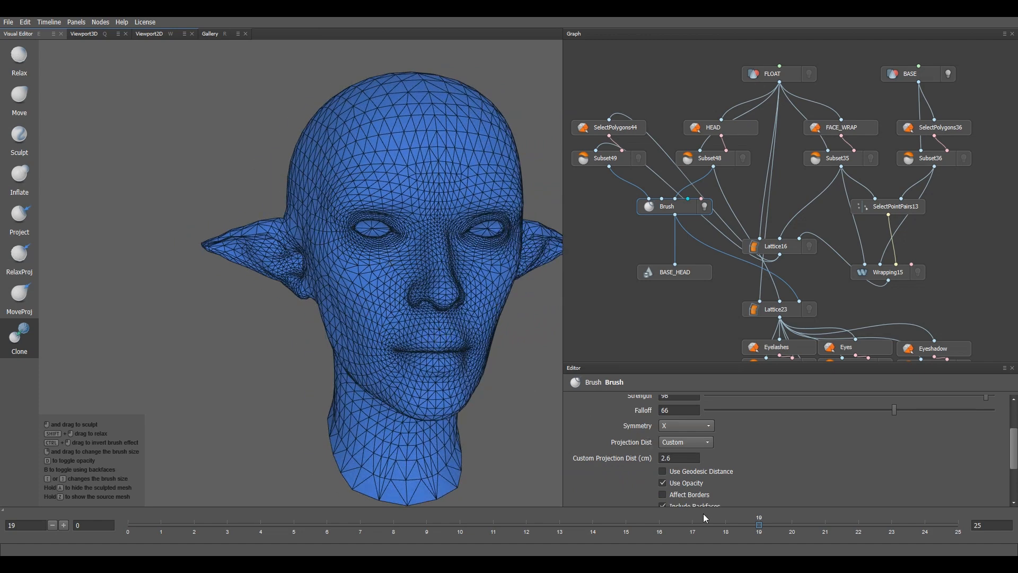
scroll(613, 464, down, 2)
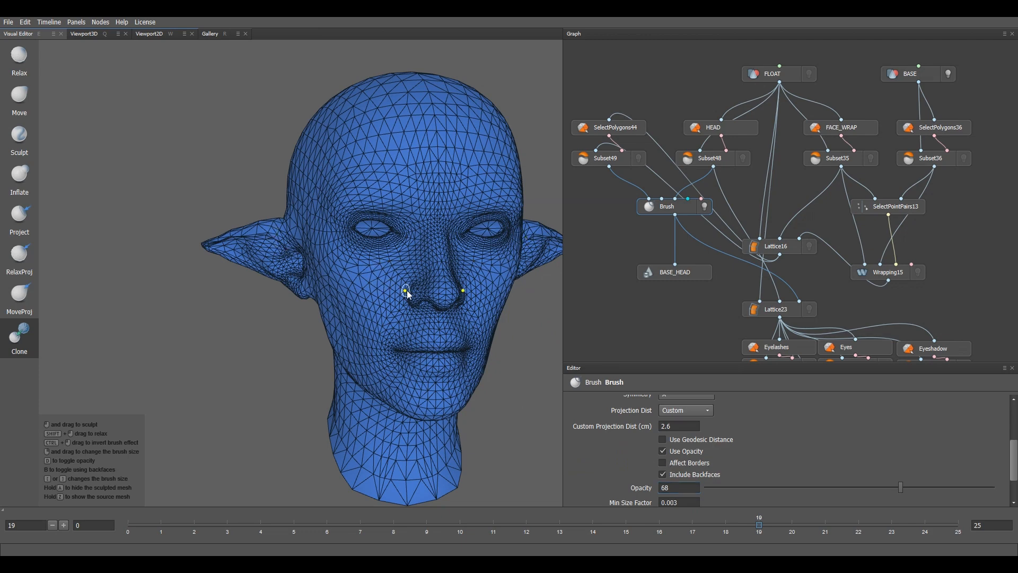
scroll(406, 286, down, 5)
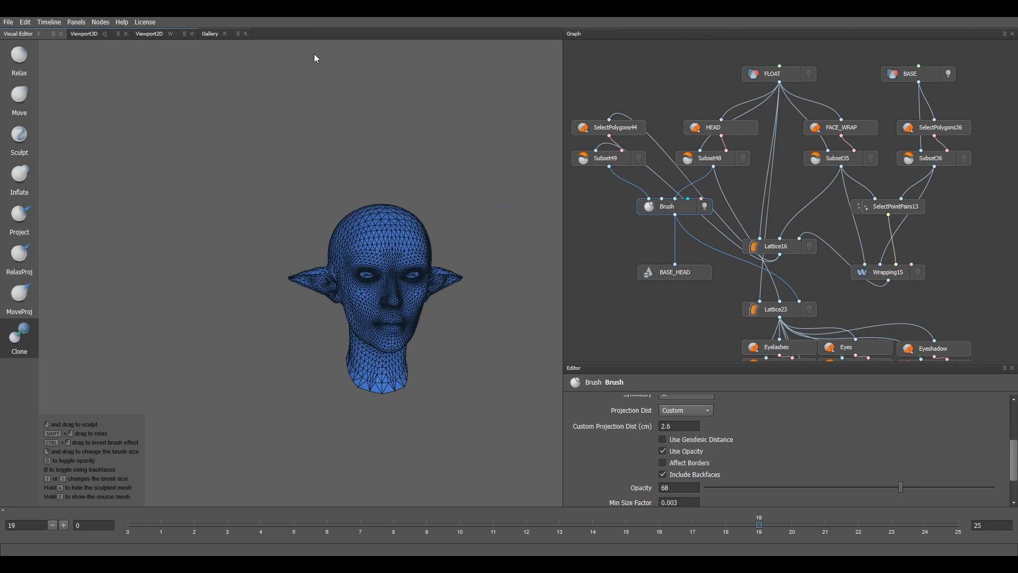
scroll(321, 275, up, 6)
alt+drag(345, 333, 390, 328)
alt+middle_drag(324, 325, 354, 331)
scroll(592, 430, up, 4)
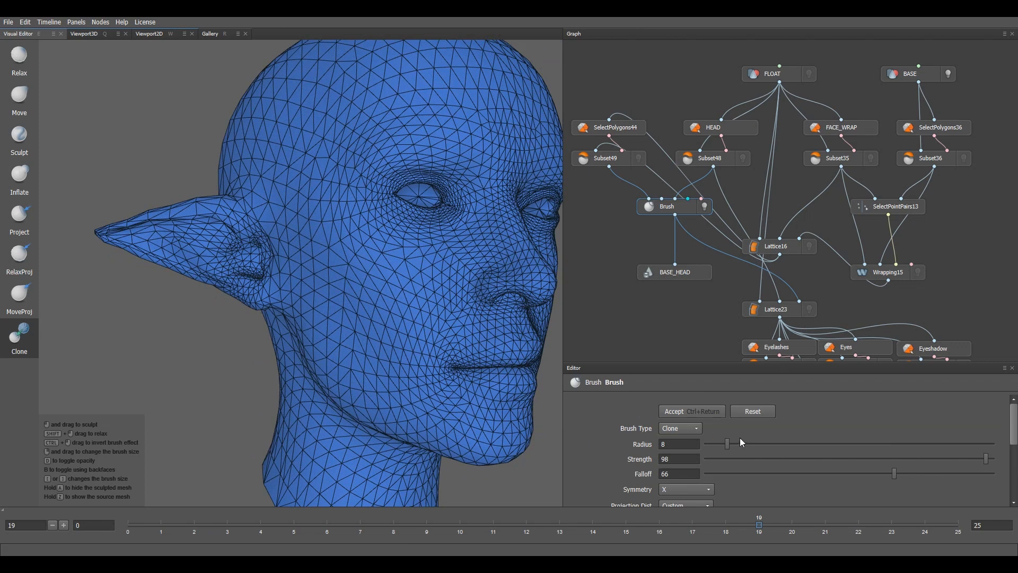
drag(834, 443, 992, 443)
scroll(318, 329, down, 6)
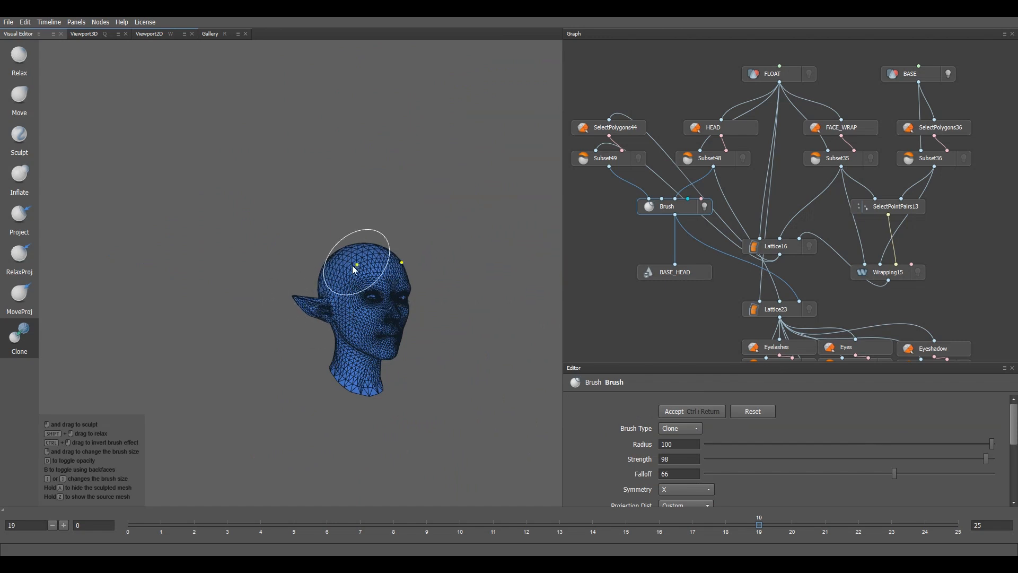
mouse_move(358, 326)
mouse_down()
mouse_move(321, 366)
mouse_move(377, 297)
mouse_move(411, 303)
mouse_move(382, 265)
mouse_up()
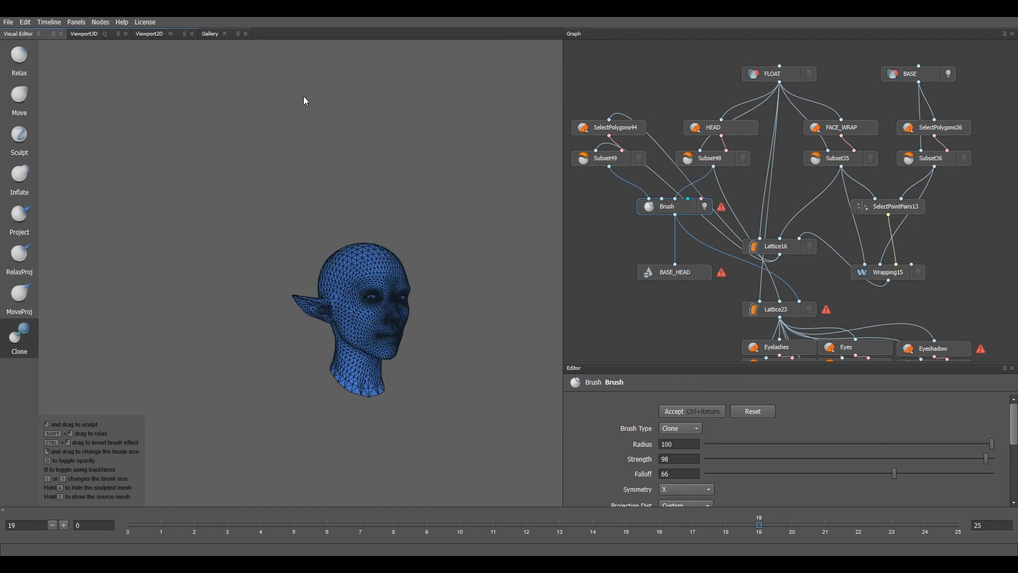
scroll(344, 201, up, 5)
Step: Centre the head and sweep the Clone brush symmetrically across face and ears, then accept
alt+drag(351, 313, 389, 341)
scroll(389, 341, down, 3)
alt+middle_drag(389, 341, 341, 320)
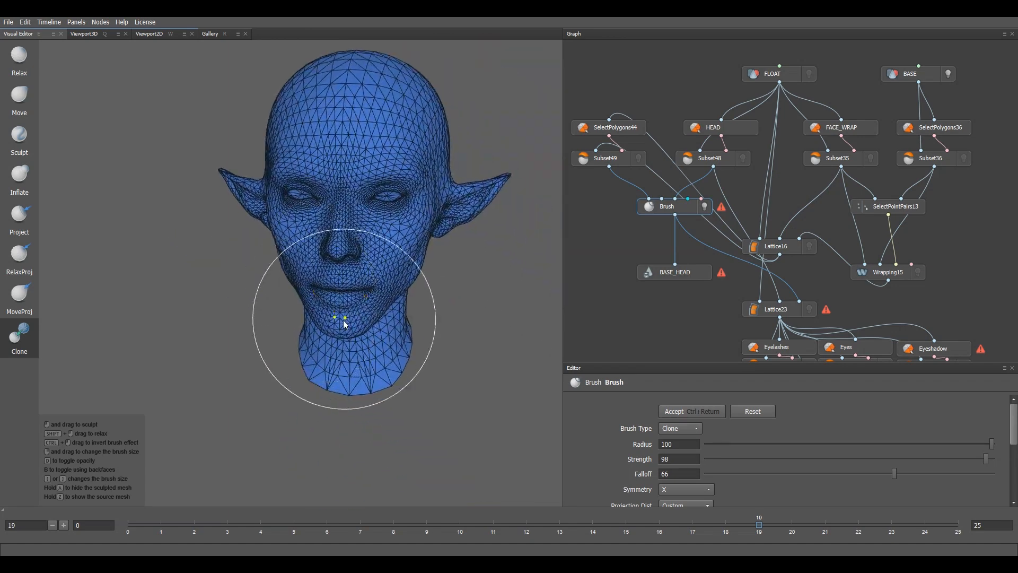
alt+drag(340, 320, 350, 302)
mouse_move(272, 229)
mouse_down()
mouse_move(375, 223)
mouse_move(482, 244)
mouse_move(449, 214)
mouse_move(412, 226)
mouse_move(427, 229)
mouse_move(403, 227)
mouse_up()
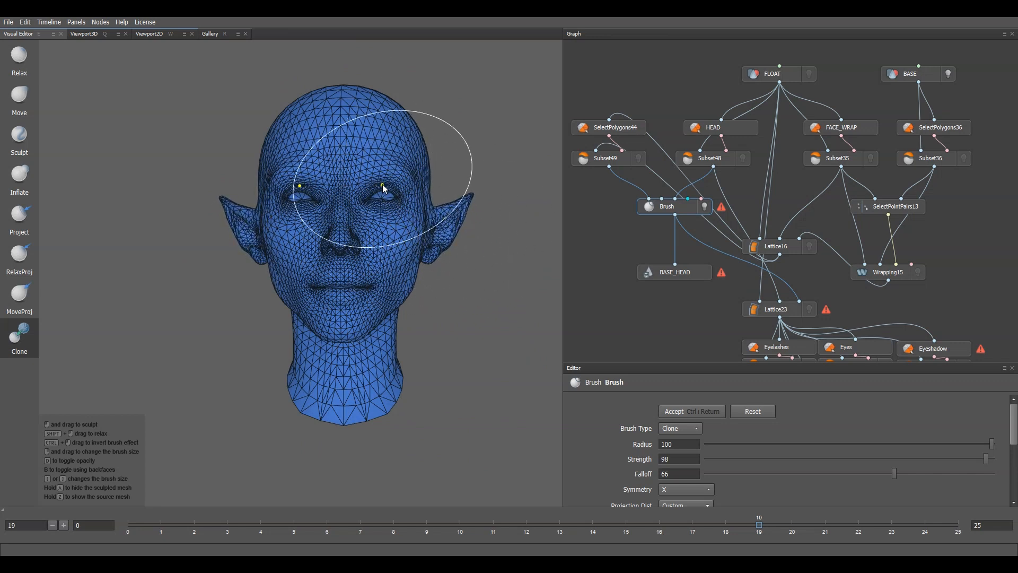
click(700, 413)
Step: Stroke the right cheek and ear again, view the side, and accept the edits
scroll(626, 467, down, 3)
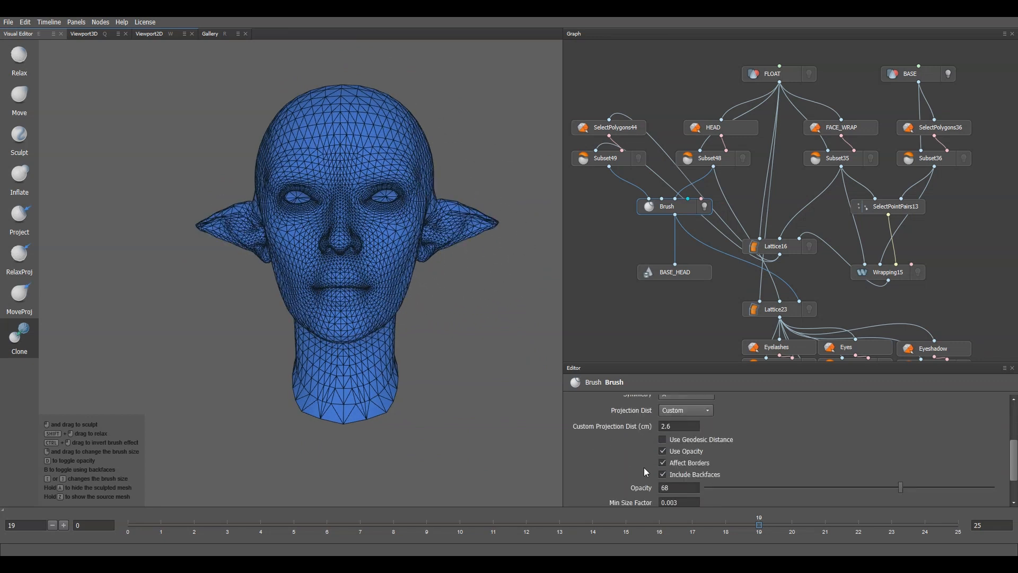
mouse_move(415, 235)
mouse_down()
mouse_move(435, 259)
mouse_move(456, 252)
mouse_move(408, 244)
mouse_move(425, 228)
mouse_move(437, 240)
mouse_move(478, 234)
mouse_up()
scroll(321, 338, down, 3)
alt+drag(312, 338, 388, 368)
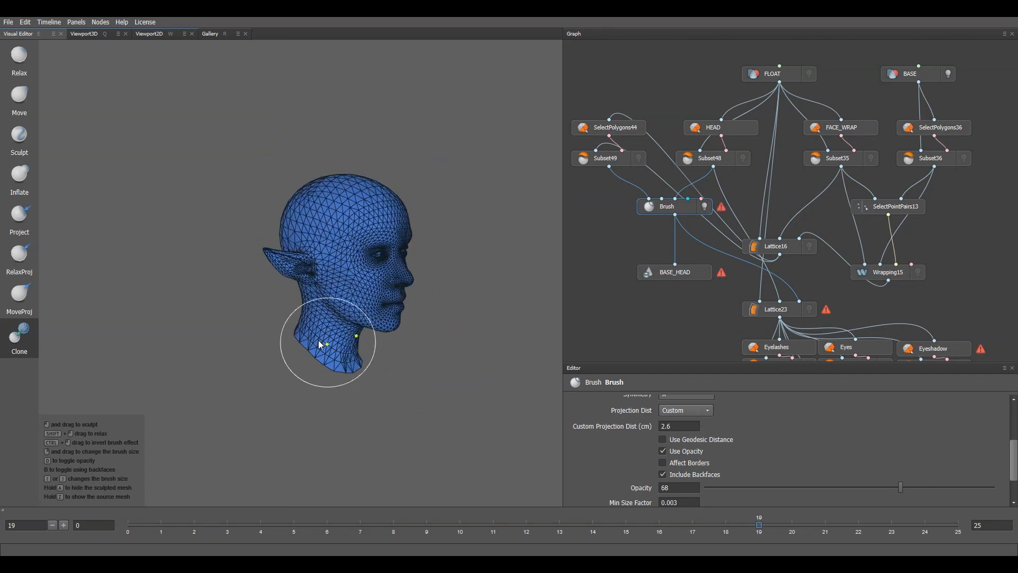
scroll(313, 339, up, 4)
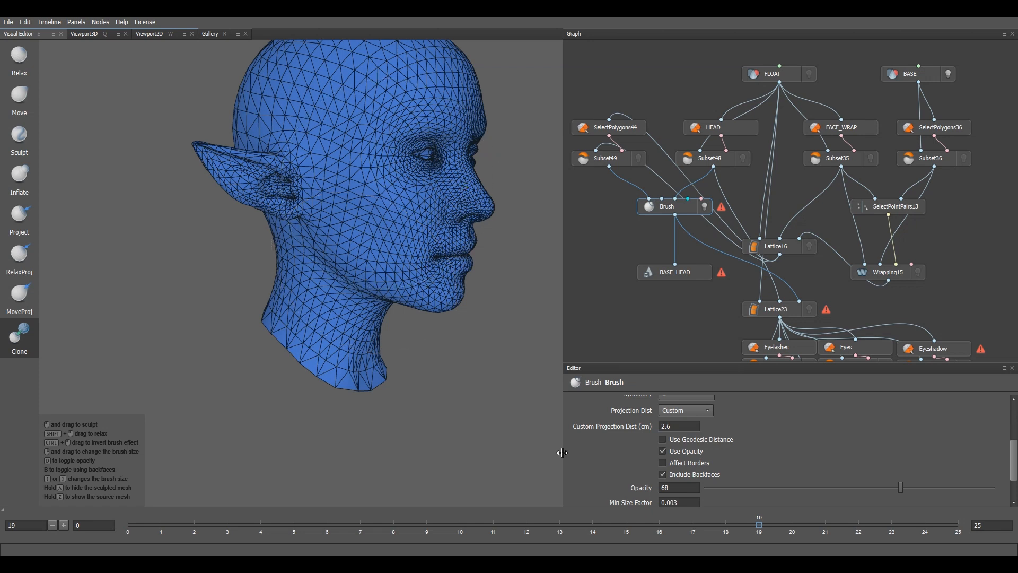
scroll(640, 480, up, 4)
click(745, 415)
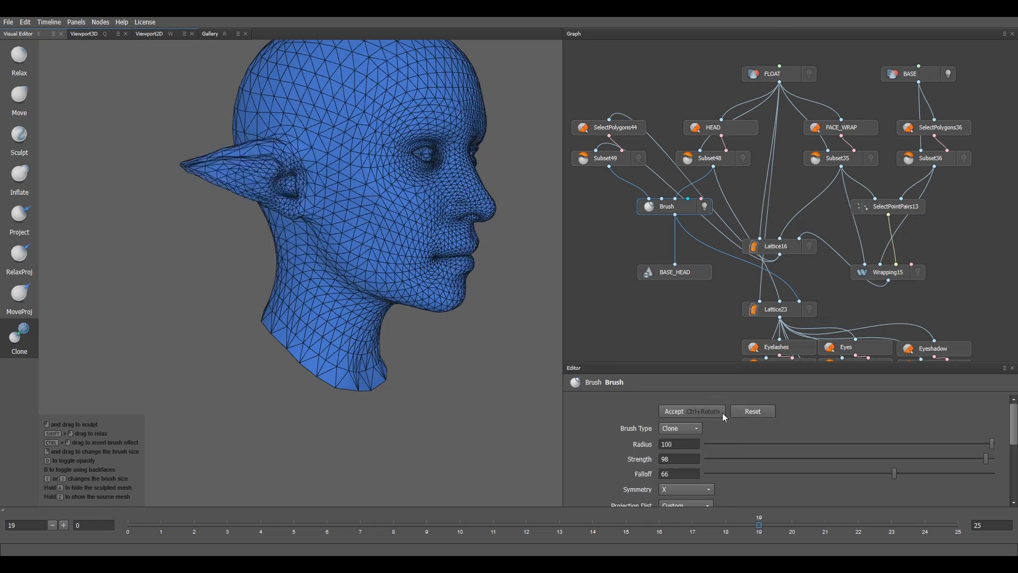
scroll(622, 417, down, 5)
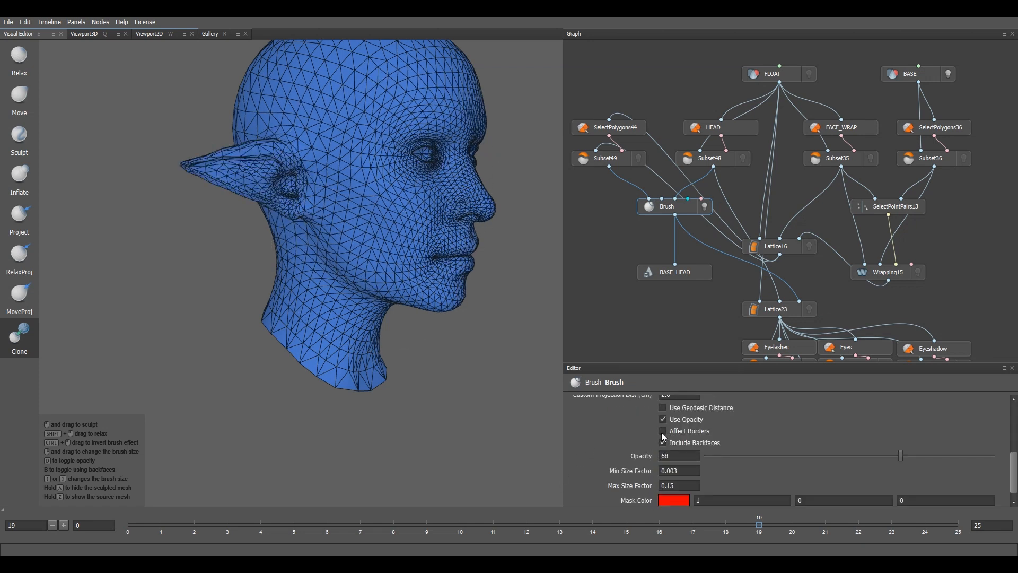
Step: Stop the Clone brush from affecting borders, zoom toward the ear, and set brush radius 76
click(663, 431)
alt+drag(295, 208, 248, 292)
alt+right_drag(337, 296, 346, 303)
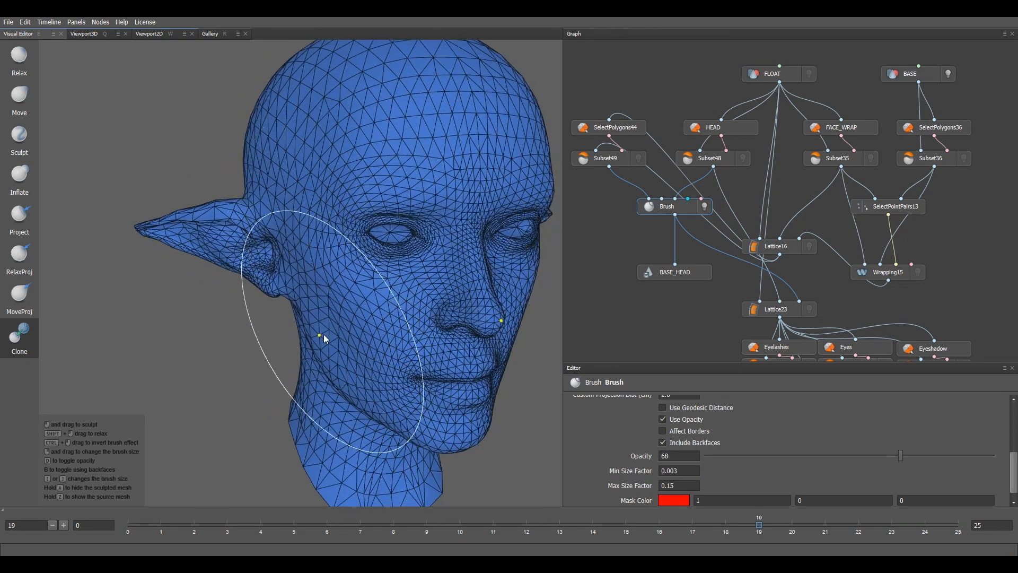
alt+drag(324, 334, 320, 298)
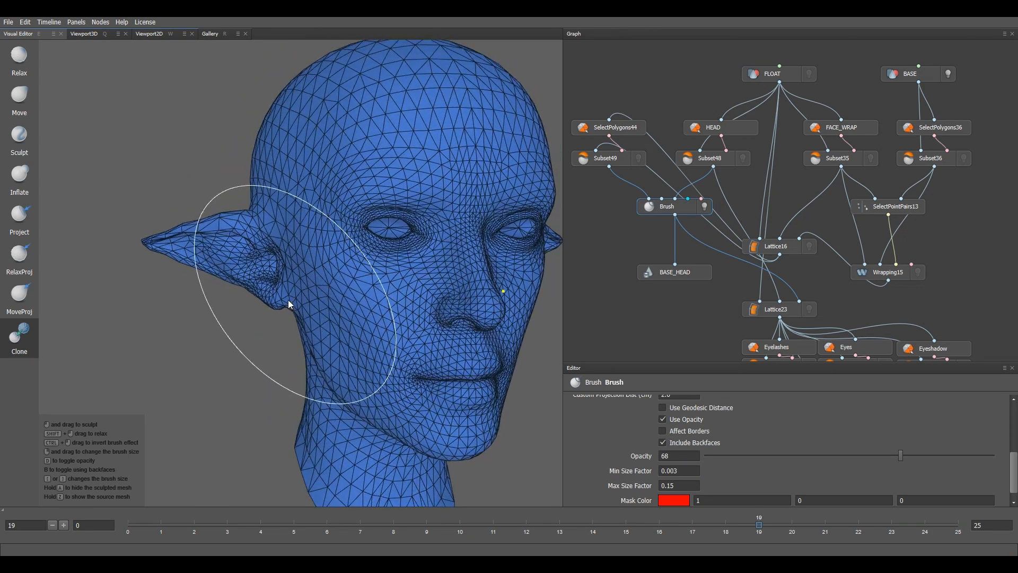
alt+middle_drag(288, 300, 447, 289)
scroll(447, 289, up, 3)
scroll(587, 424, up, 5)
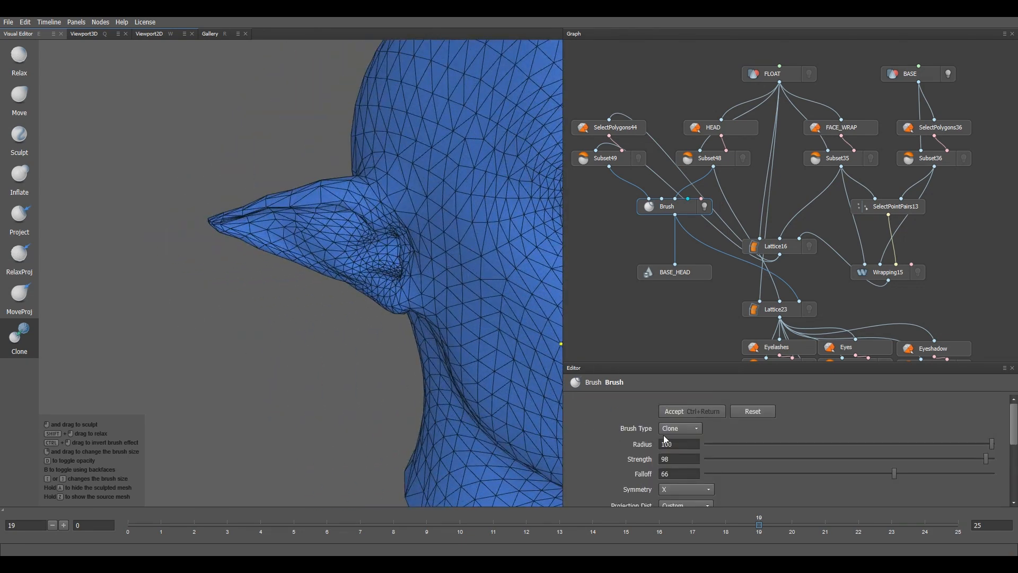
click(980, 444)
drag(987, 441, 917, 444)
Step: Try stretching the ear tip at radius 37 and discard both trial reshapes
mouse_move(363, 232)
mouse_down()
mouse_move(269, 243)
mouse_move(322, 246)
mouse_up()
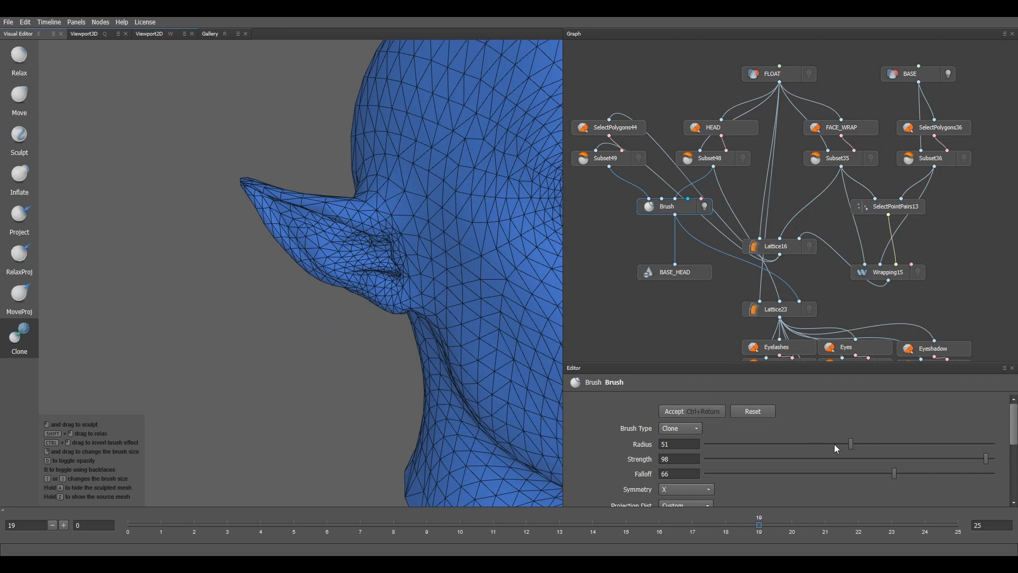
drag(873, 443, 808, 444)
click(756, 410)
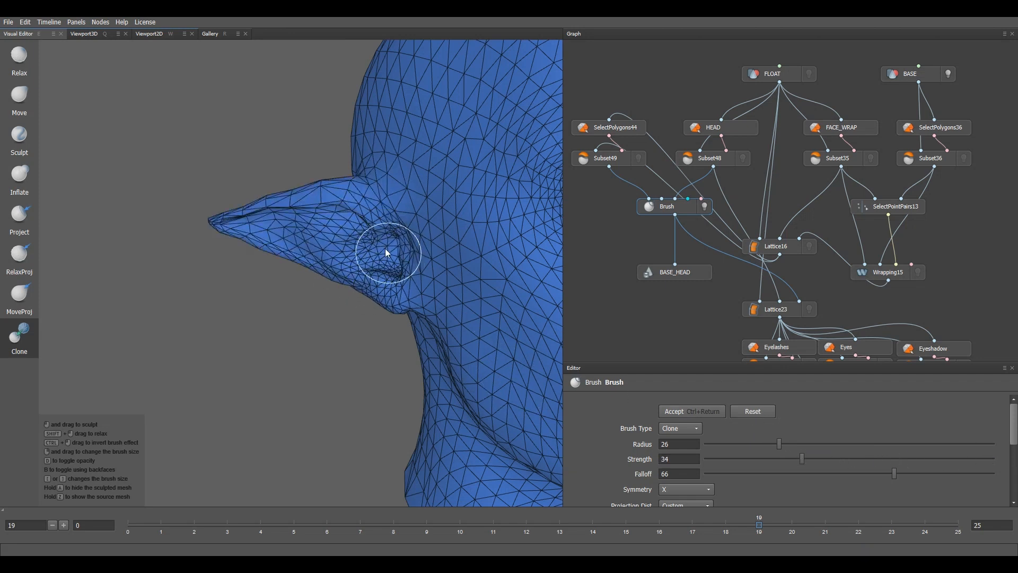
drag(272, 199, 211, 221)
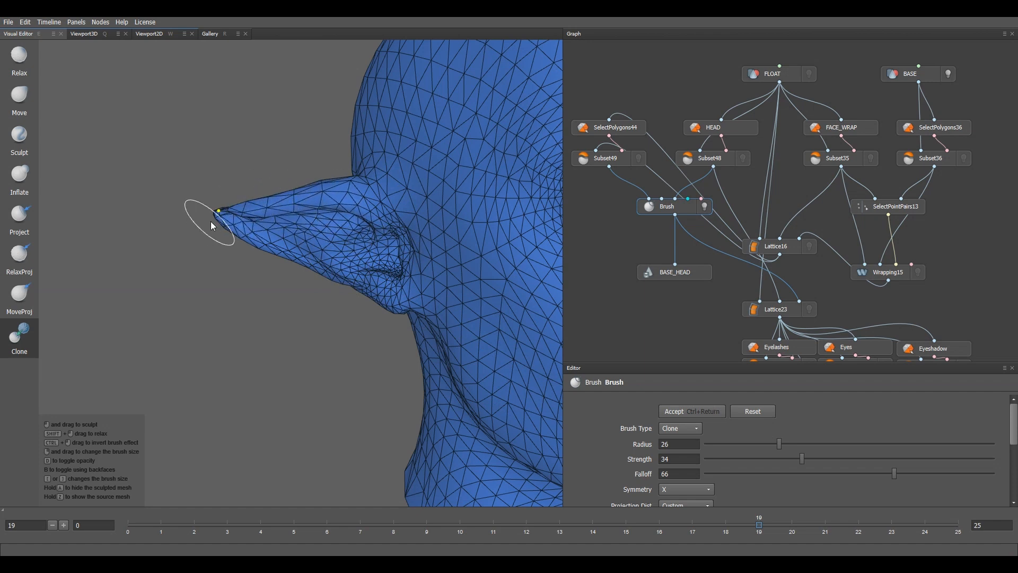
mouse_move(334, 246)
mouse_down()
mouse_move(269, 223)
mouse_move(384, 285)
mouse_move(374, 227)
mouse_move(402, 307)
mouse_move(329, 228)
mouse_up()
scroll(337, 298, down, 5)
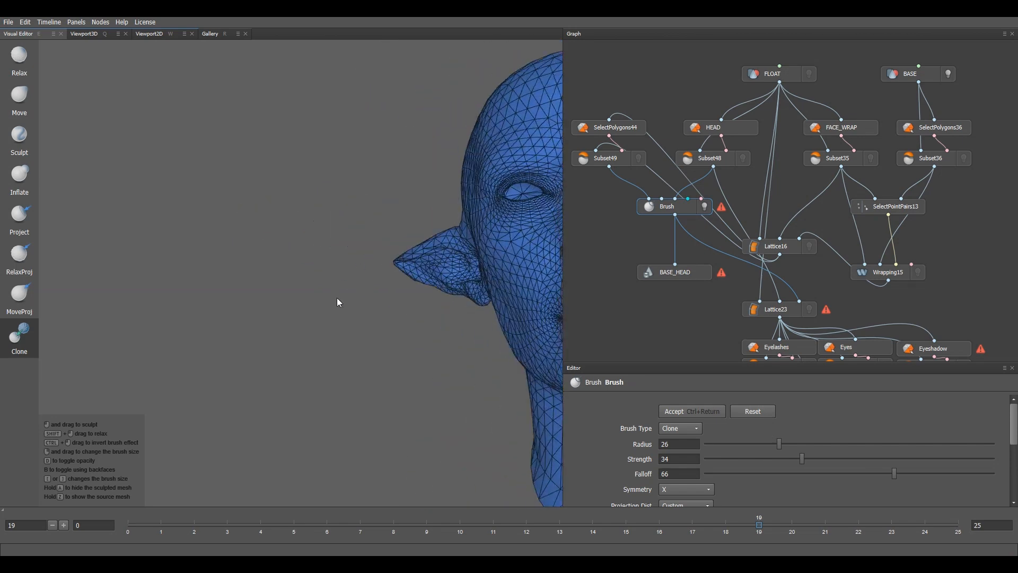
alt+middle_drag(456, 332, 390, 323)
alt+drag(391, 322, 454, 341)
scroll(454, 344, down, 1)
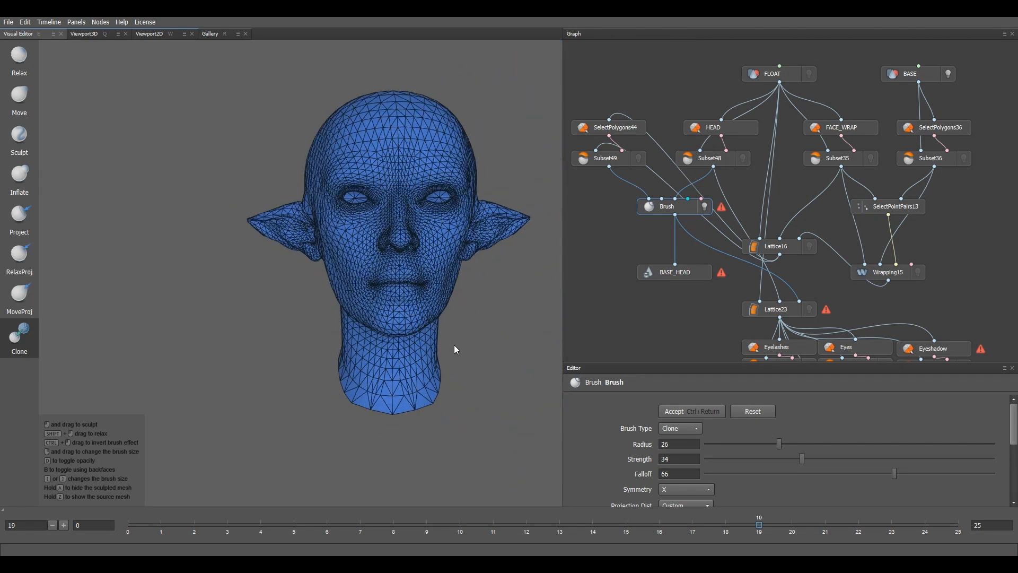
click(767, 411)
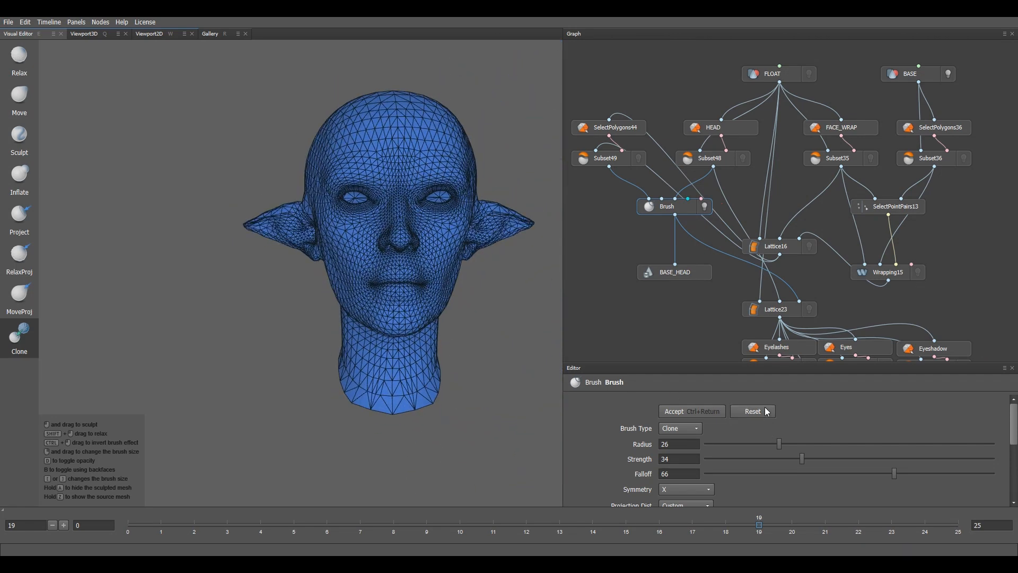
Step: Clone the source shape from the ear tip down through the inner ear
scroll(327, 272, up, 5)
alt+drag(329, 269, 443, 313)
scroll(441, 310, up, 3)
alt+middle_drag(389, 262, 423, 282)
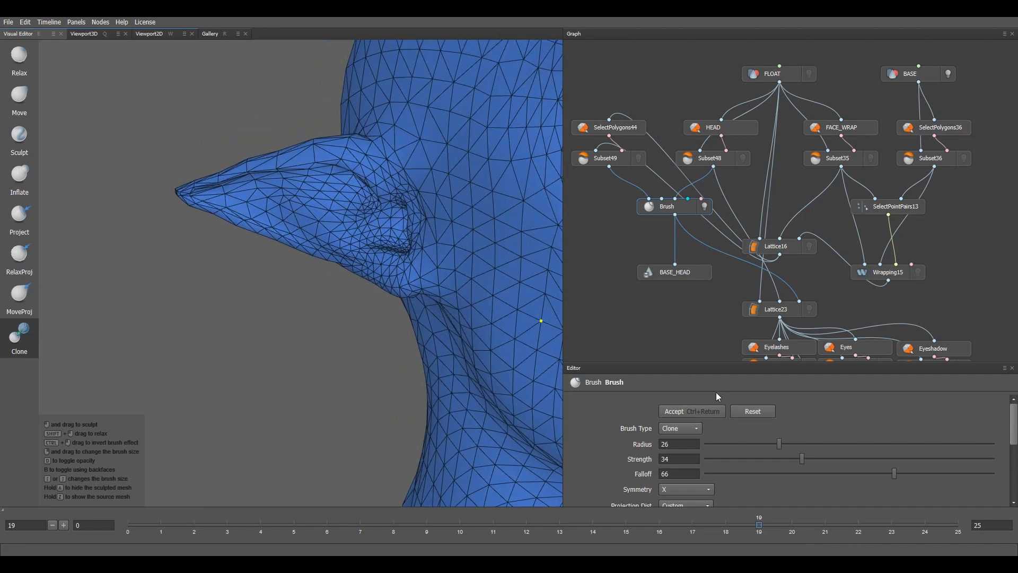
scroll(679, 456, down, 5)
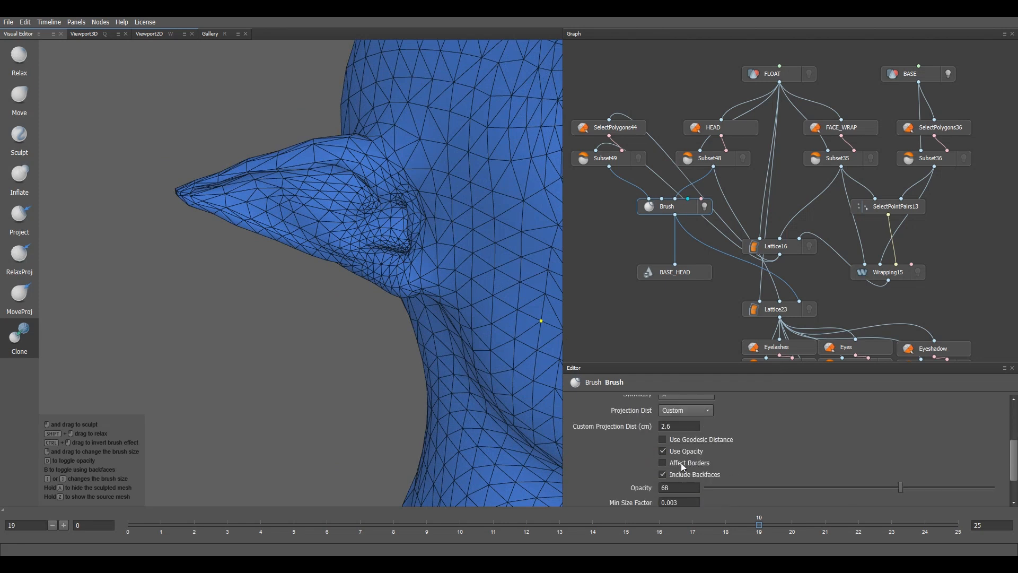
scroll(668, 456, up, 5)
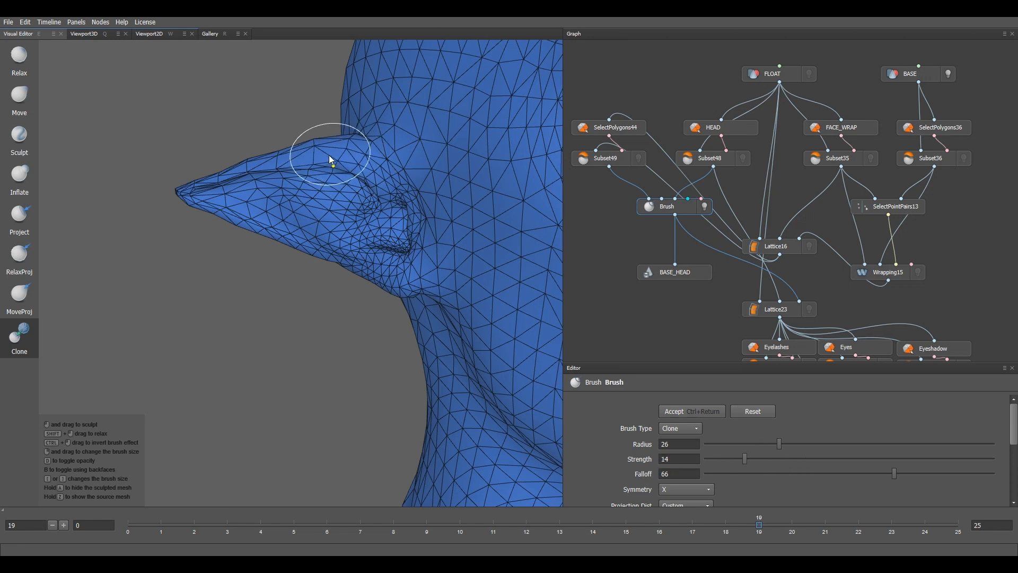
mouse_move(194, 187)
mouse_down()
mouse_move(287, 216)
mouse_move(382, 224)
mouse_move(371, 239)
mouse_move(357, 188)
mouse_move(414, 227)
mouse_move(414, 280)
mouse_up()
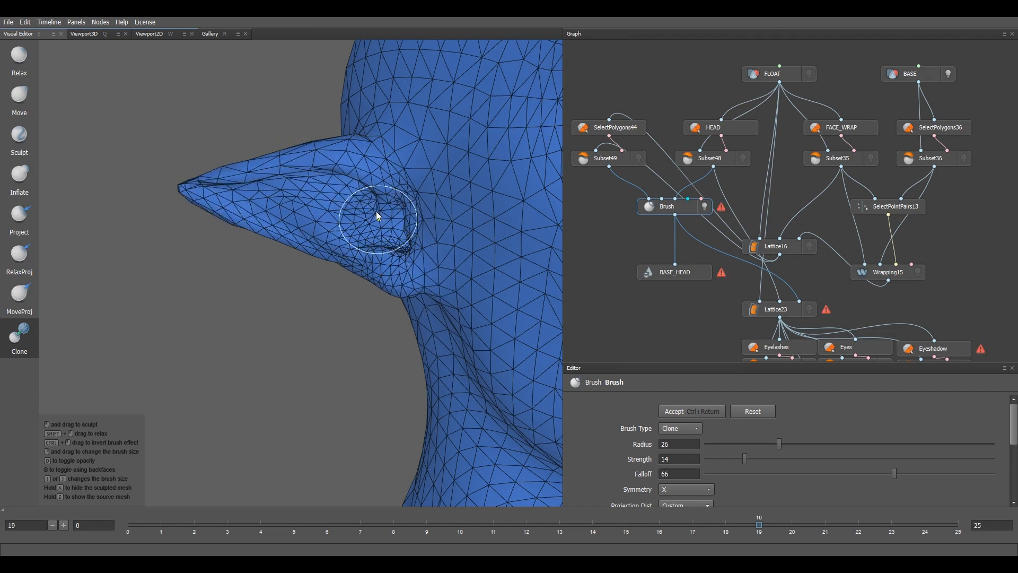
scroll(380, 208, down, 4)
alt+middle_drag(426, 301, 244, 297)
Step: Zoom out and orbit to see the whole face
mouse_move(416, 259)
alt+mouse_down()
mouse_move(341, 272)
mouse_move(323, 263)
mouse_move(318, 277)
alt+mouse_up()
scroll(329, 280, down, 3)
scroll(375, 274, down, 4)
alt+middle_drag(374, 314, 369, 335)
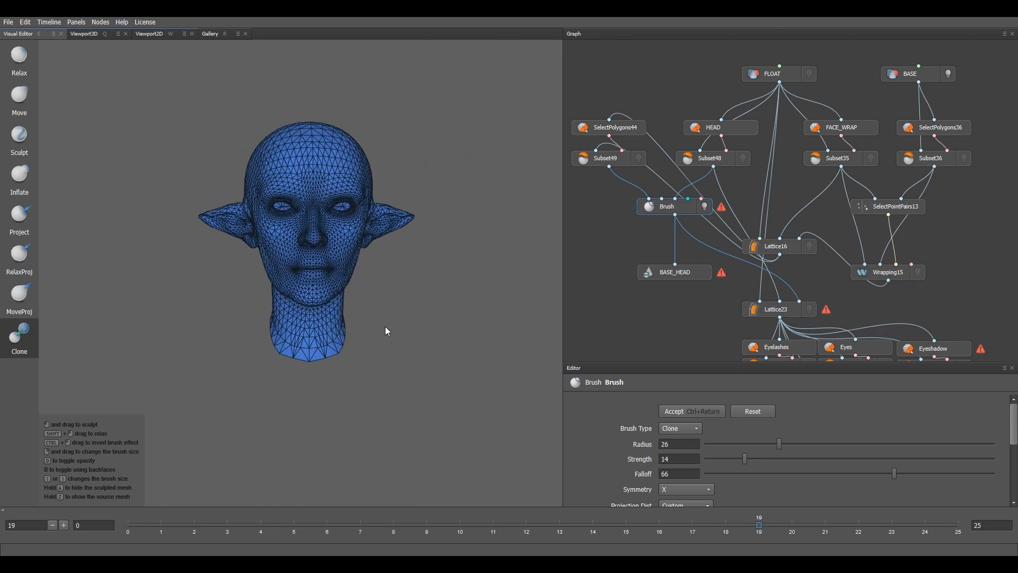
Step: Inspect the reshaped ear close up from a profile view
click(751, 408)
scroll(235, 204, up, 5)
alt+middle_drag(236, 200, 482, 295)
alt+drag(400, 256, 478, 266)
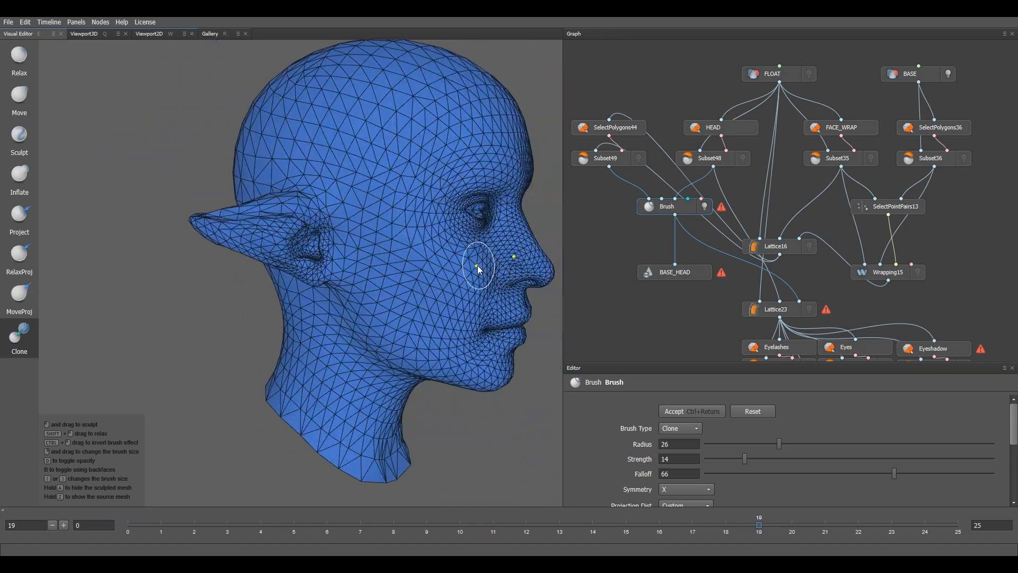
scroll(440, 263, up, 4)
alt+middle_drag(214, 213, 262, 241)
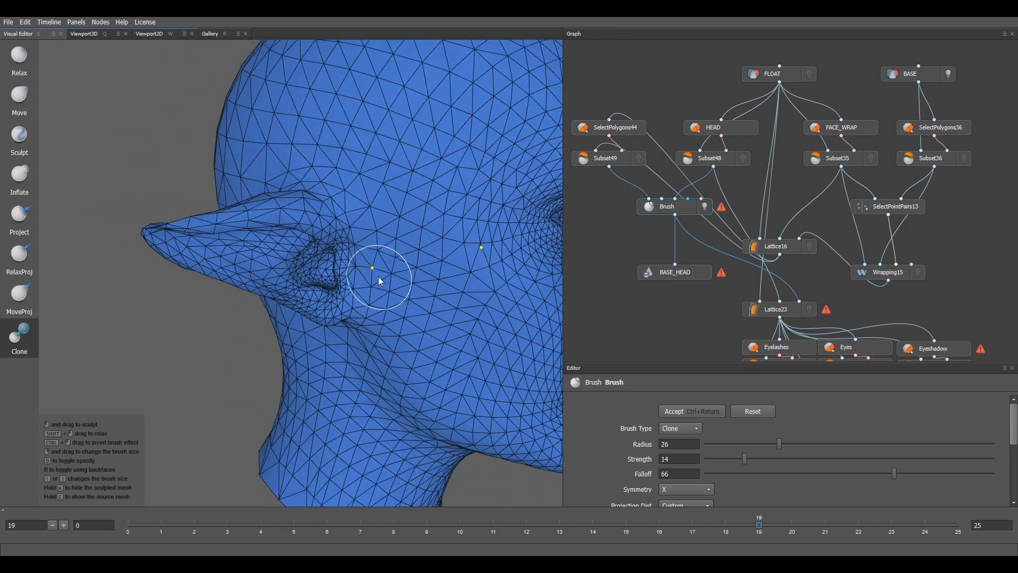
alt+drag(379, 280, 323, 267)
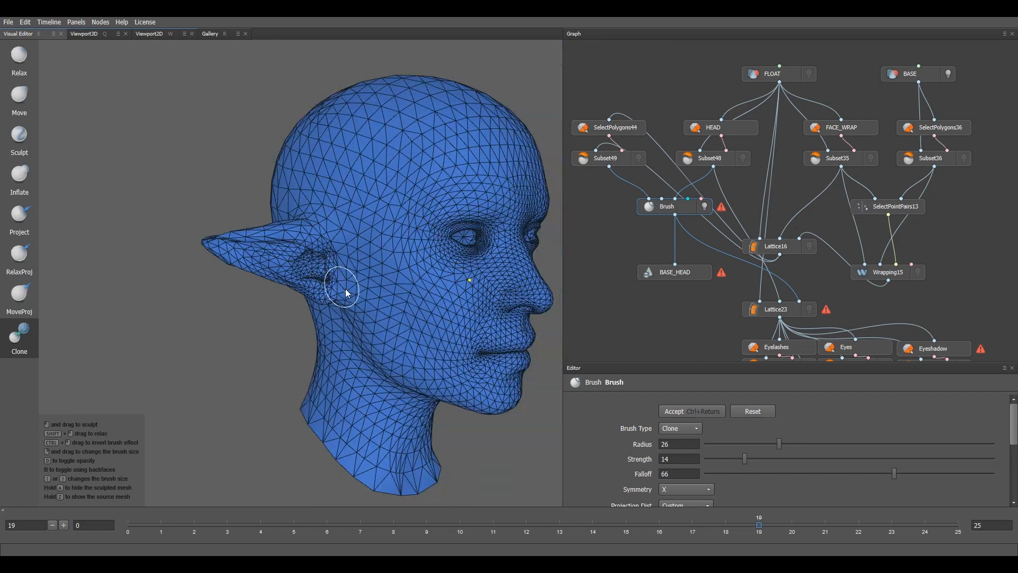
Step: Frame the head straight on and accept the brush edits in the Brush editor
alt+middle_drag(345, 288, 188, 186)
alt+drag(273, 216, 223, 221)
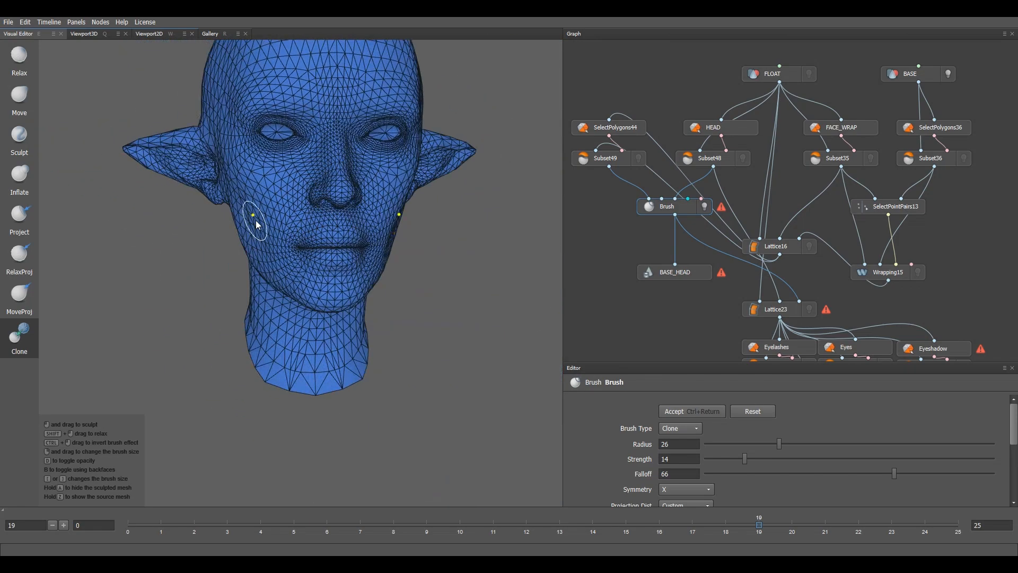
alt+right_drag(257, 222, 286, 219)
alt+middle_drag(286, 219, 273, 311)
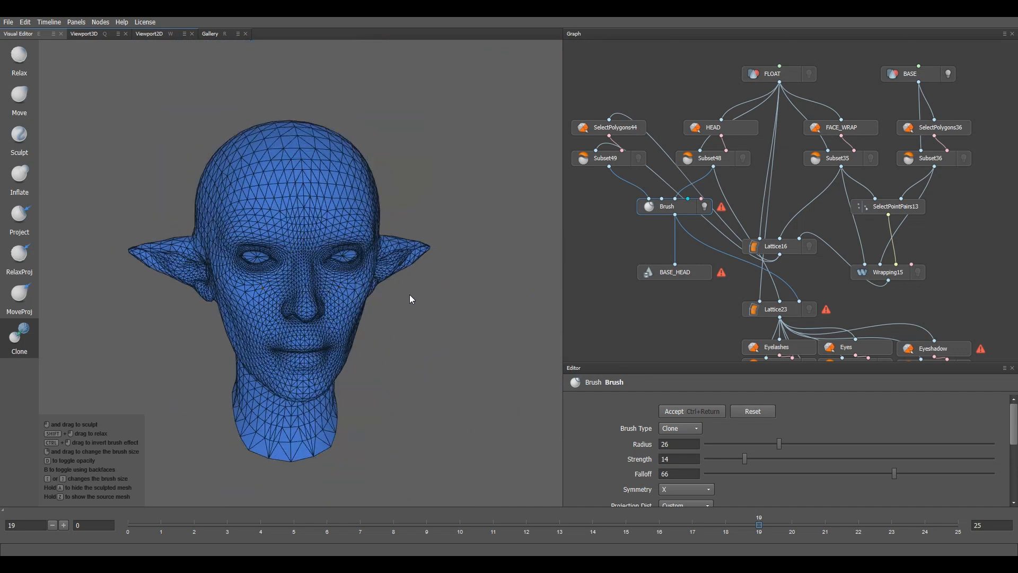
alt+drag(409, 295, 390, 312)
alt+middle_drag(391, 312, 392, 269)
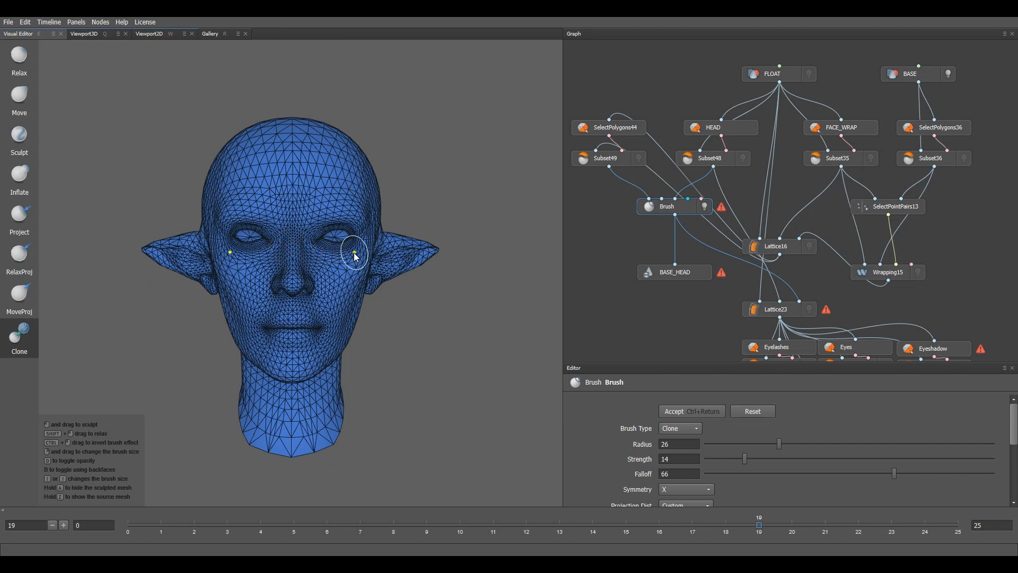
scroll(354, 252, down, 3)
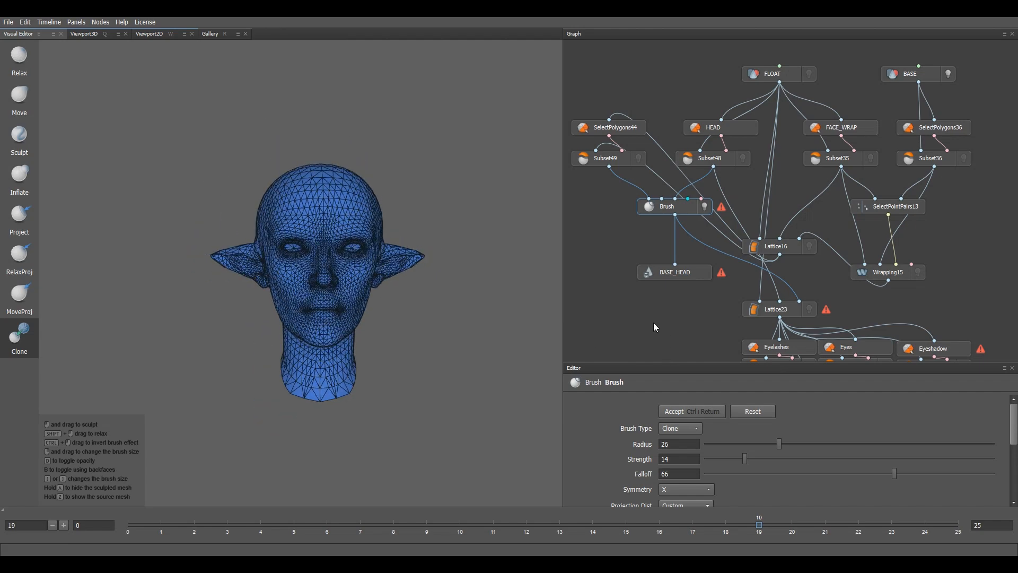
click(716, 411)
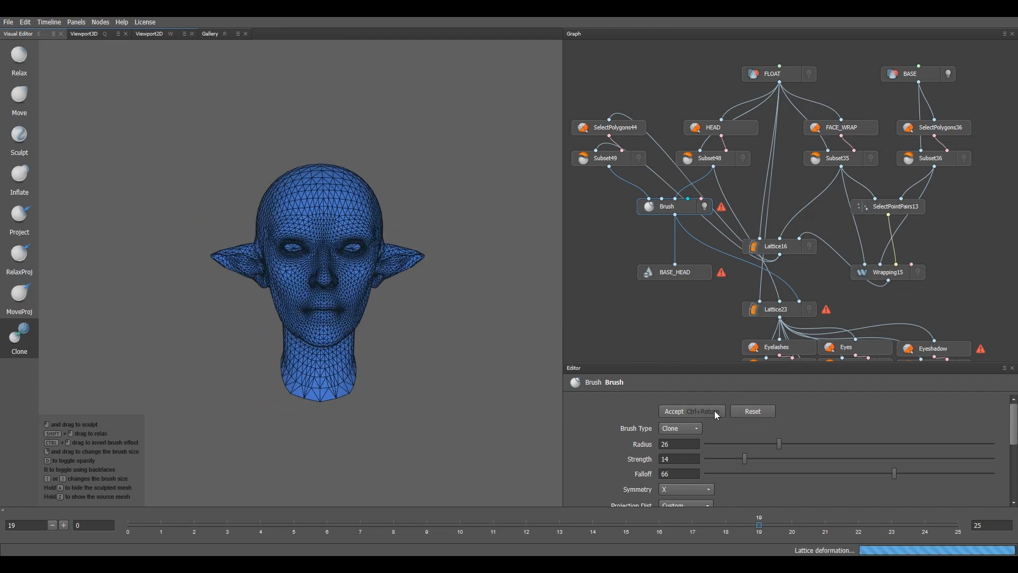
Step: In the BASE_HEAD SaveGeom node, change the export name from Head.obj to 'Head out.obj'
click(682, 270)
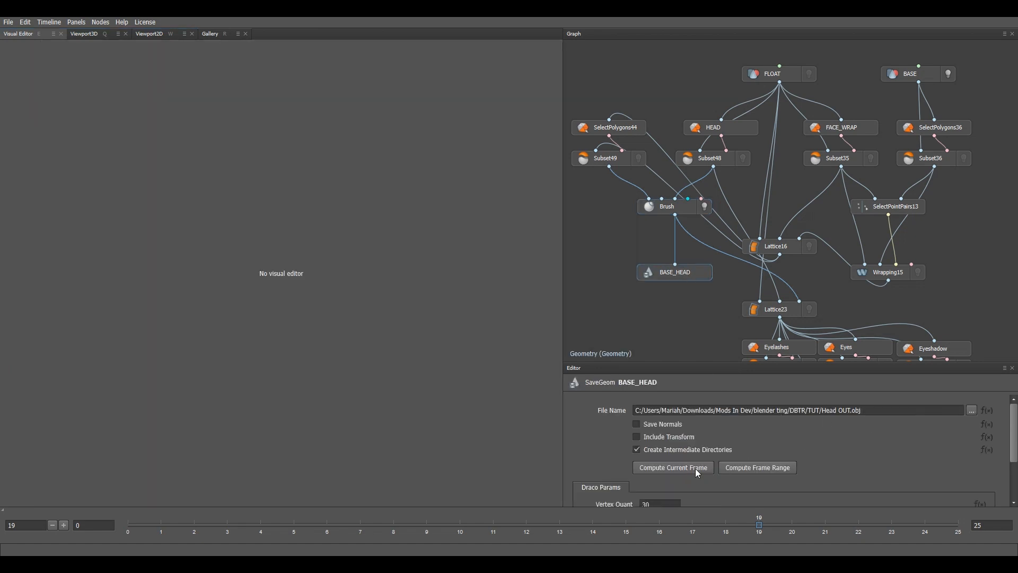
click(972, 410)
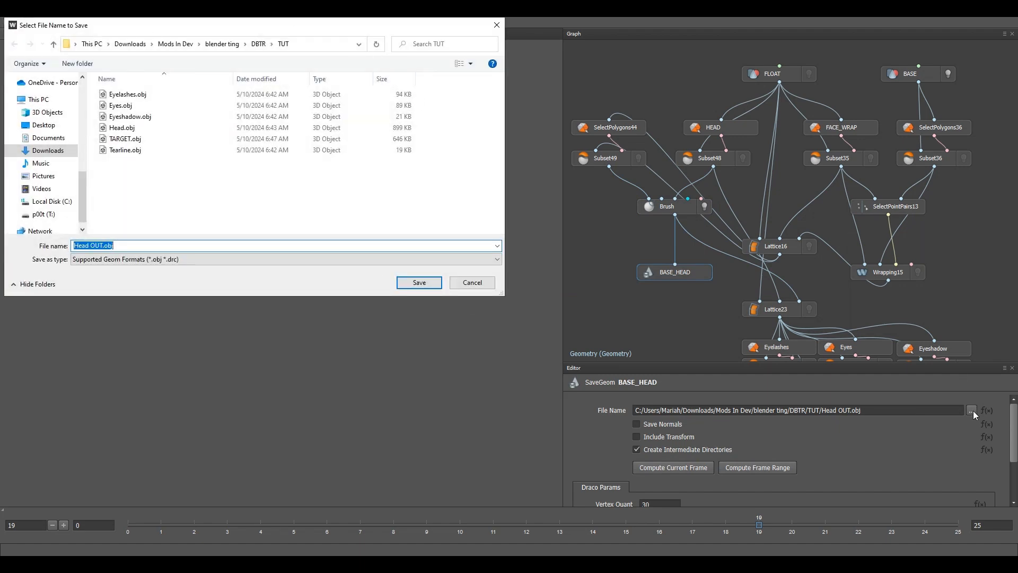
click(123, 128)
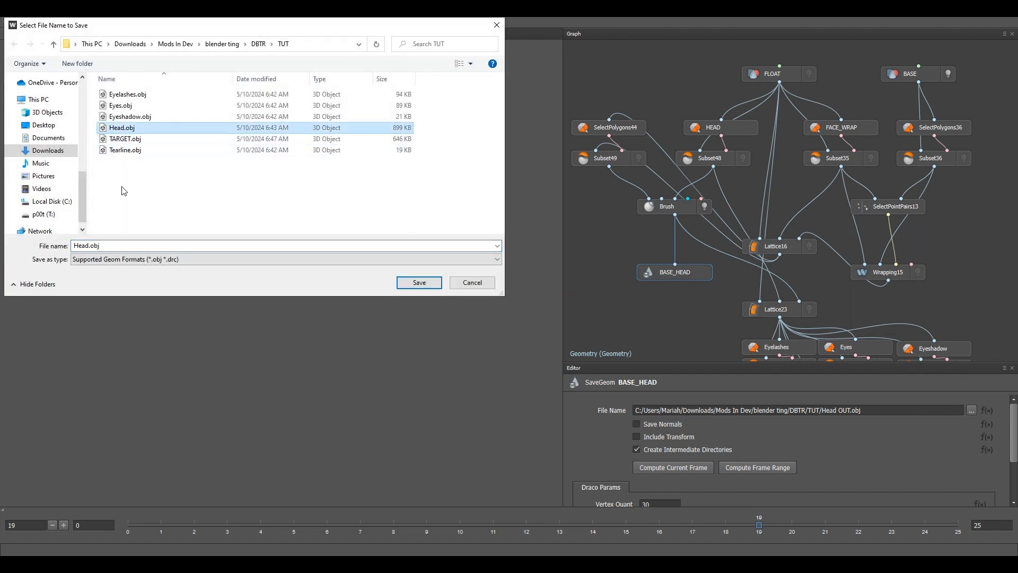
double_click(88, 245)
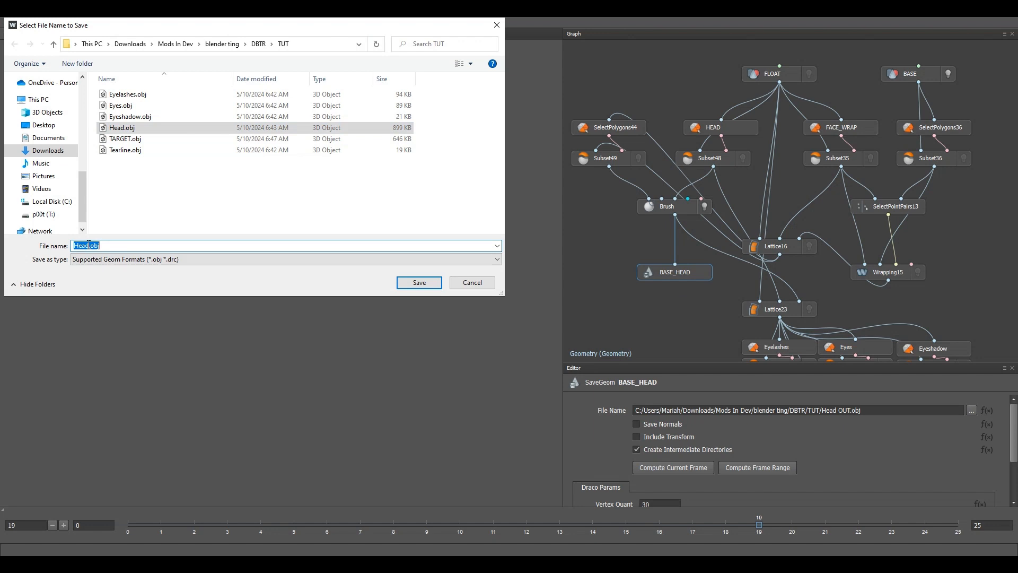
click(88, 245)
text(oi)
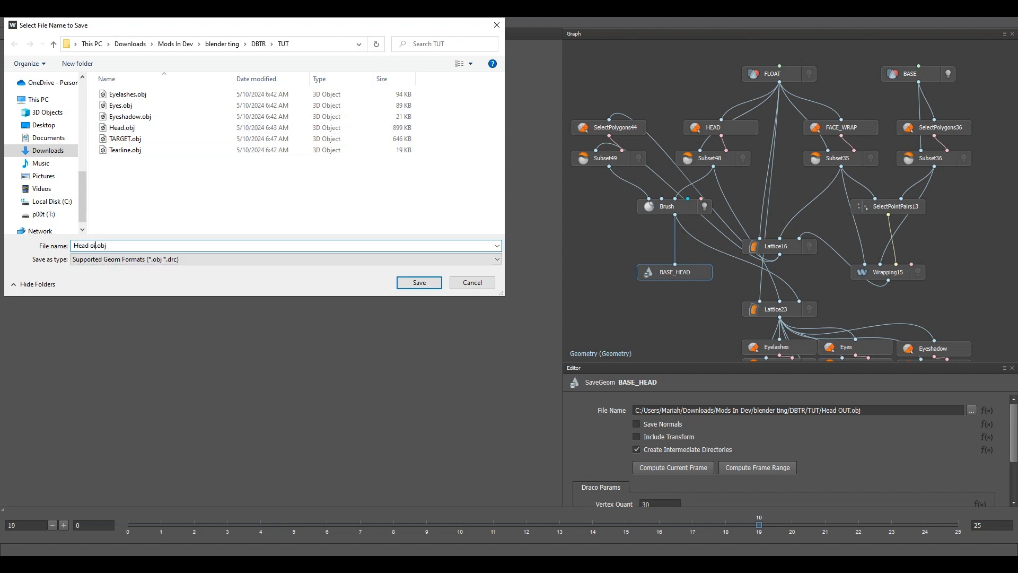
text(t)
key(BackSpace)
key(BackSpace)
text(ut)
key(Return)
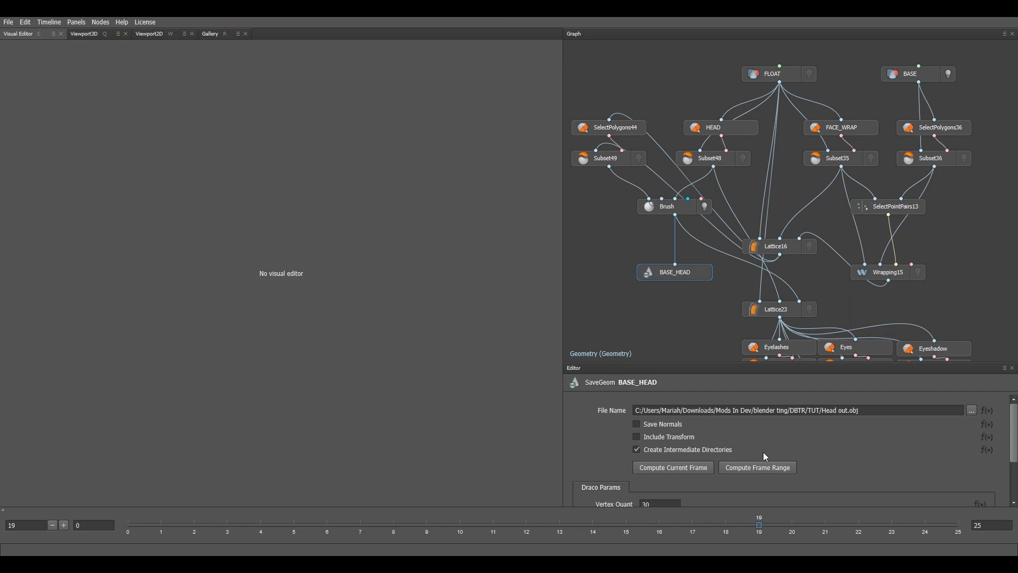
Step: Compute the current frame to write Head out.obj, then view the FLOAT loader's settings
click(697, 474)
click(765, 73)
scroll(750, 444, down, 2)
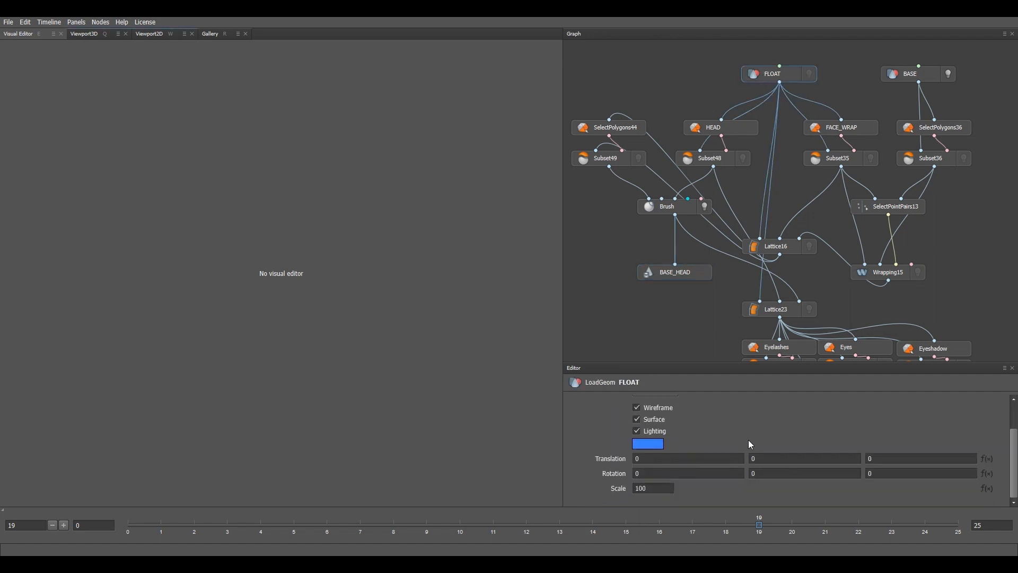
Step: Verify the FLOAT loader's file name, scale 100, and zero translation and rotation
click(708, 275)
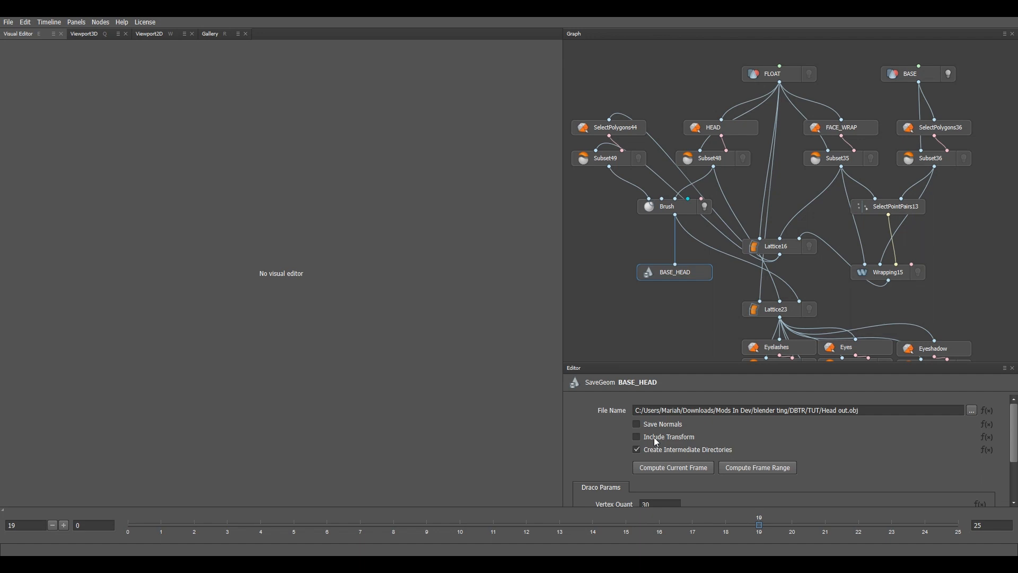
click(808, 74)
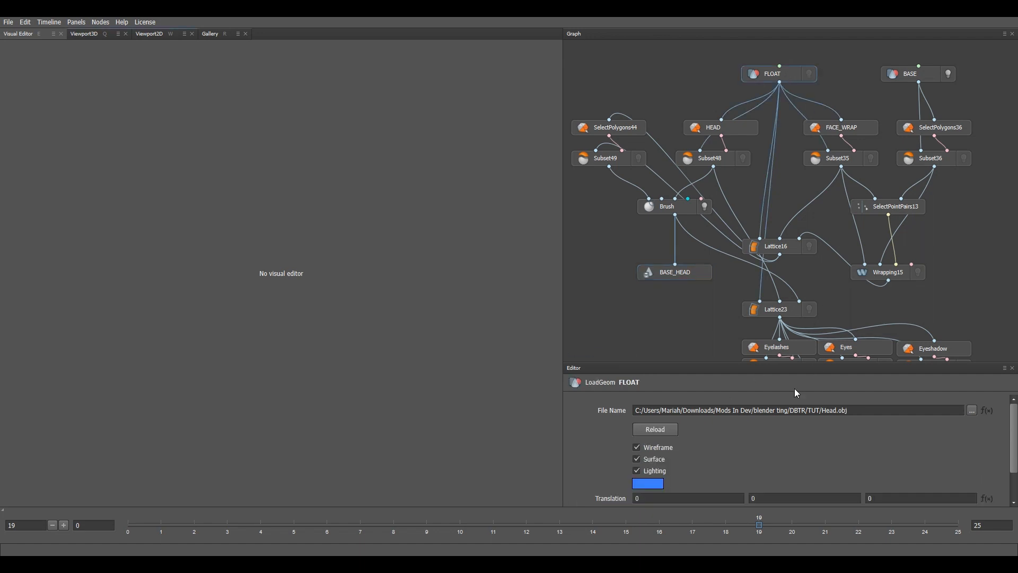
scroll(761, 450, down, 3)
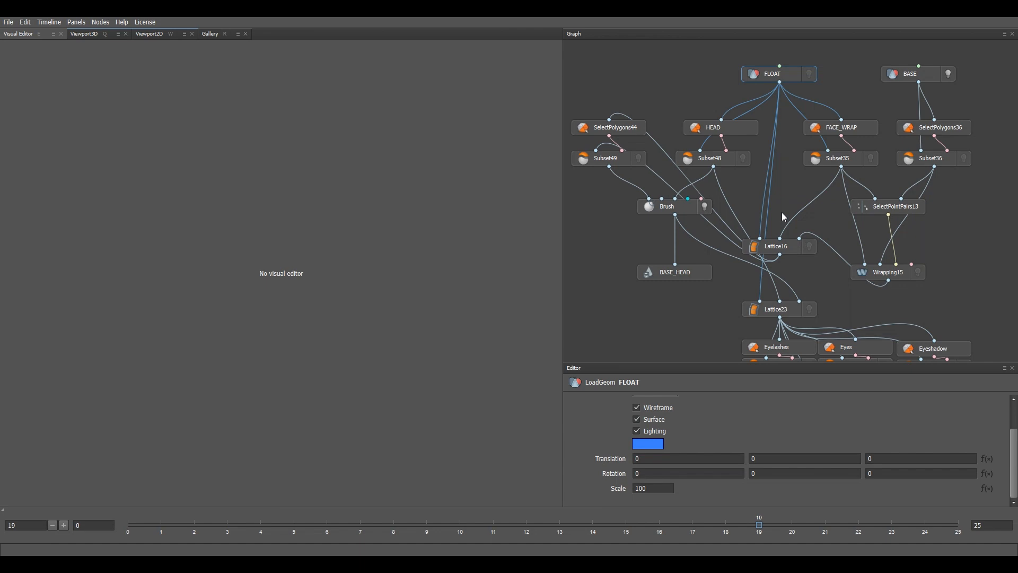
middle_drag(749, 287, 749, 247)
scroll(748, 271, up, 1)
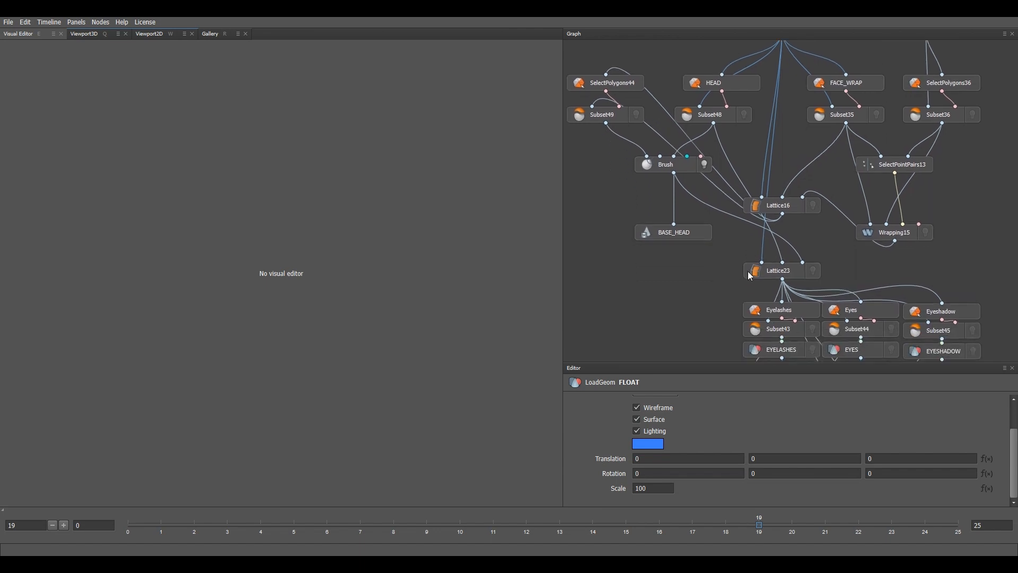
Step: Inspect the Lattice23 node (Neighbors 4) and shift the Brush node slightly
click(706, 236)
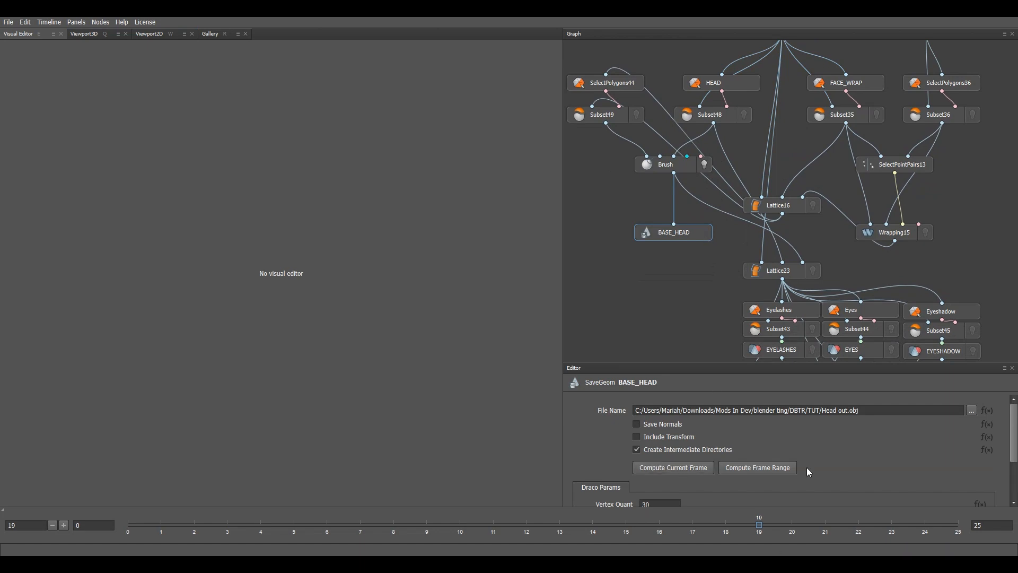
middle_drag(791, 297, 736, 228)
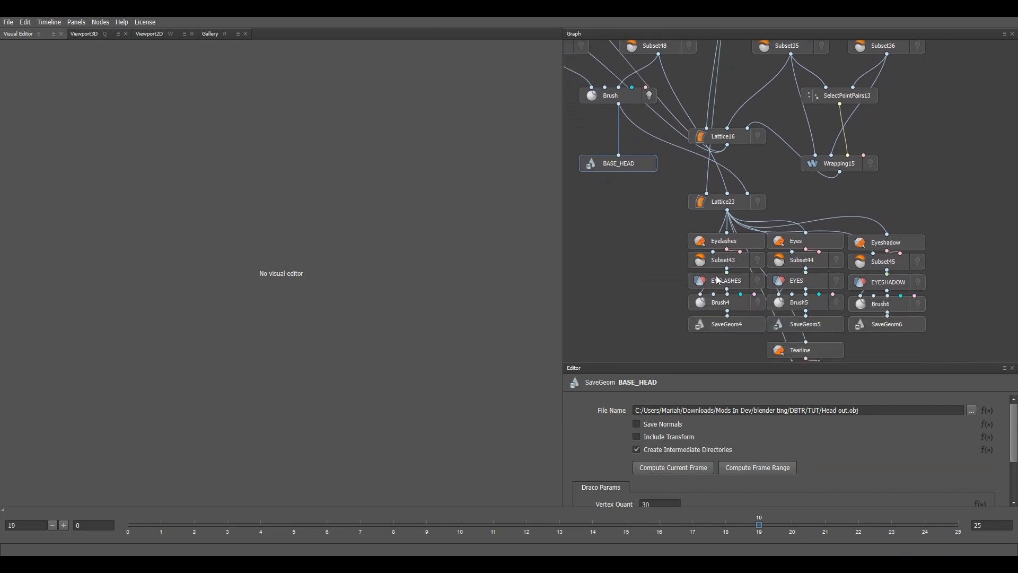
middle_drag(812, 214, 817, 218)
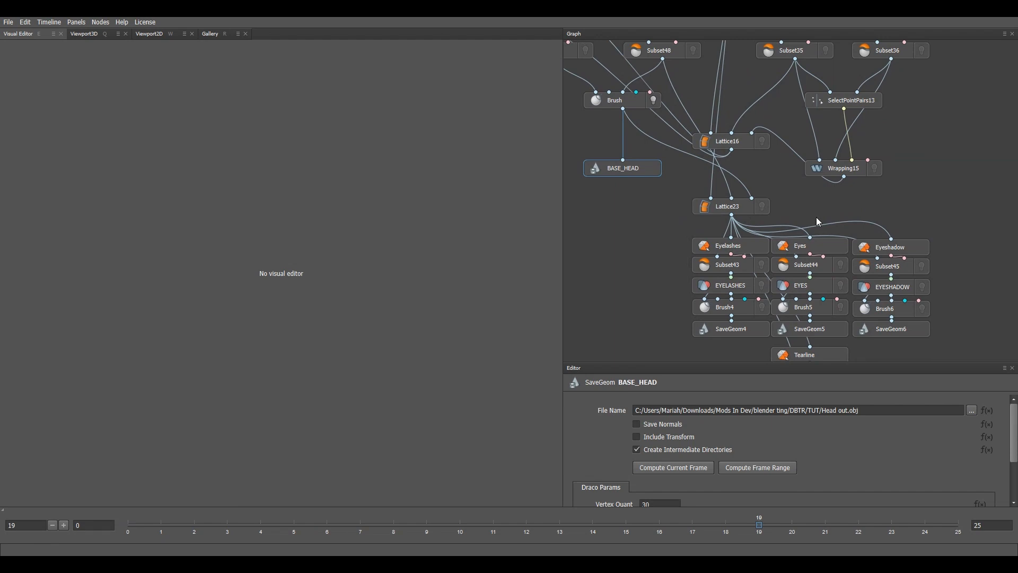
click(743, 210)
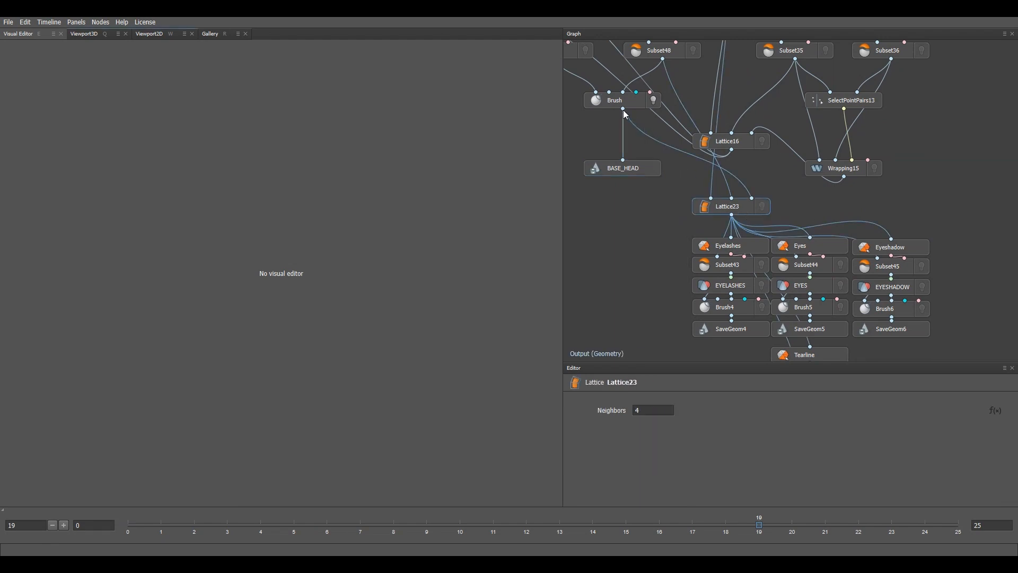
drag(646, 105, 634, 110)
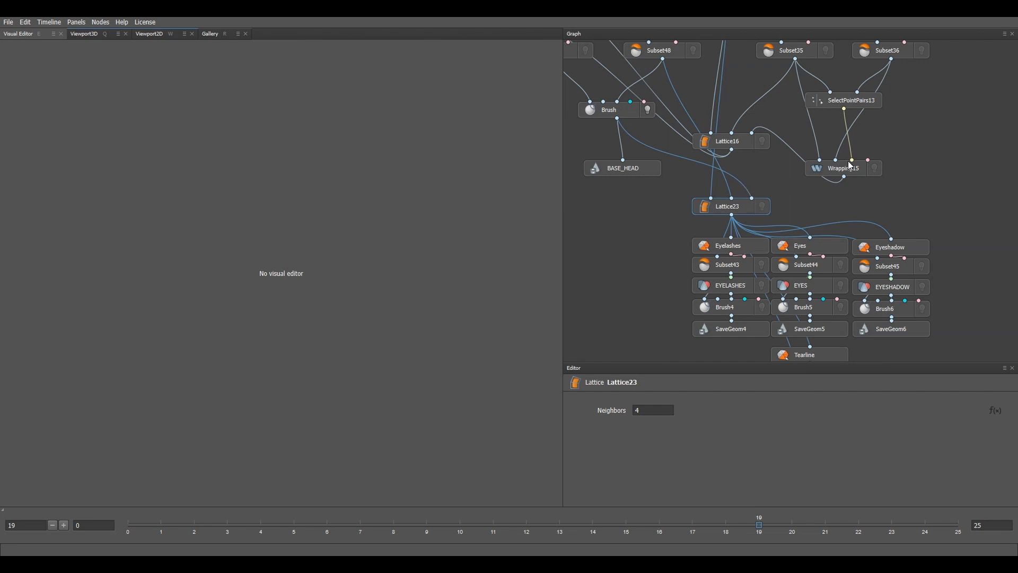
Step: Pan the graph to show the FLOAT, BASE and Tearline node chains
middle_drag(747, 189, 774, 202)
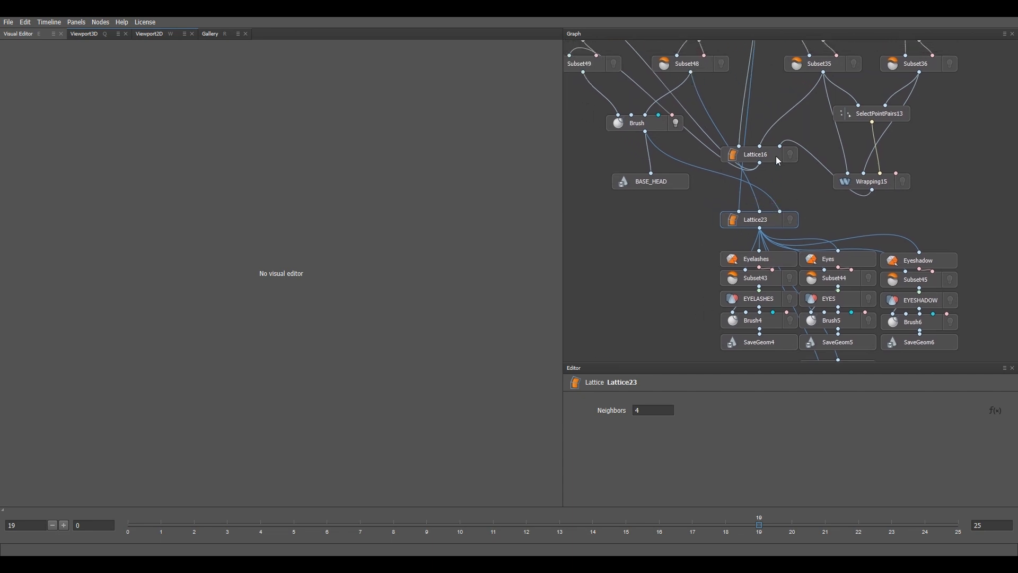
middle_drag(760, 187, 752, 248)
middle_drag(761, 59, 764, 118)
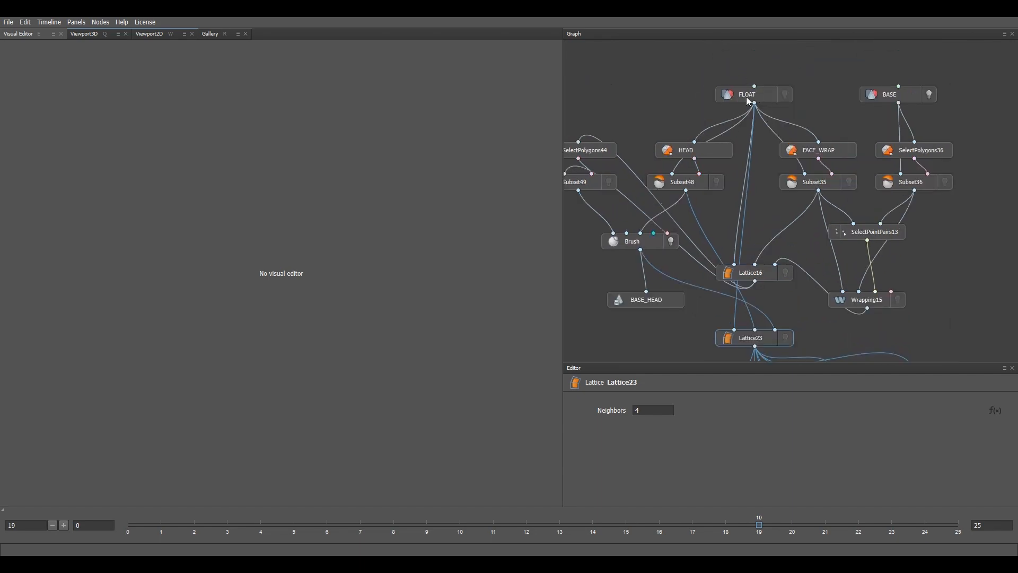
middle_drag(816, 261, 883, 149)
scroll(783, 202, down, 1)
middle_drag(851, 271, 719, 171)
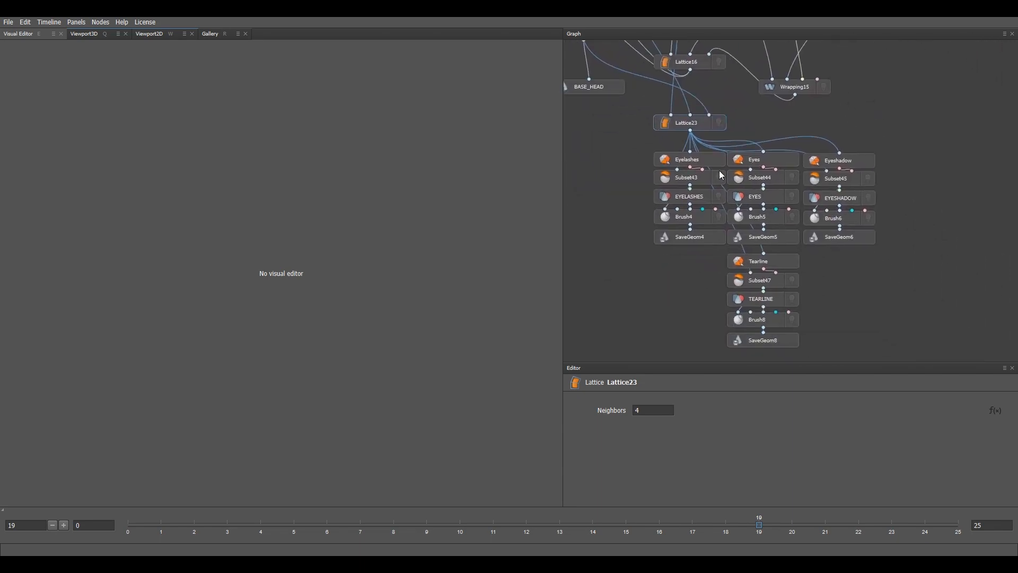
Step: Clear the eye polygon selection and inspect the SelectPolygons44 and HEAD selections
click(709, 160)
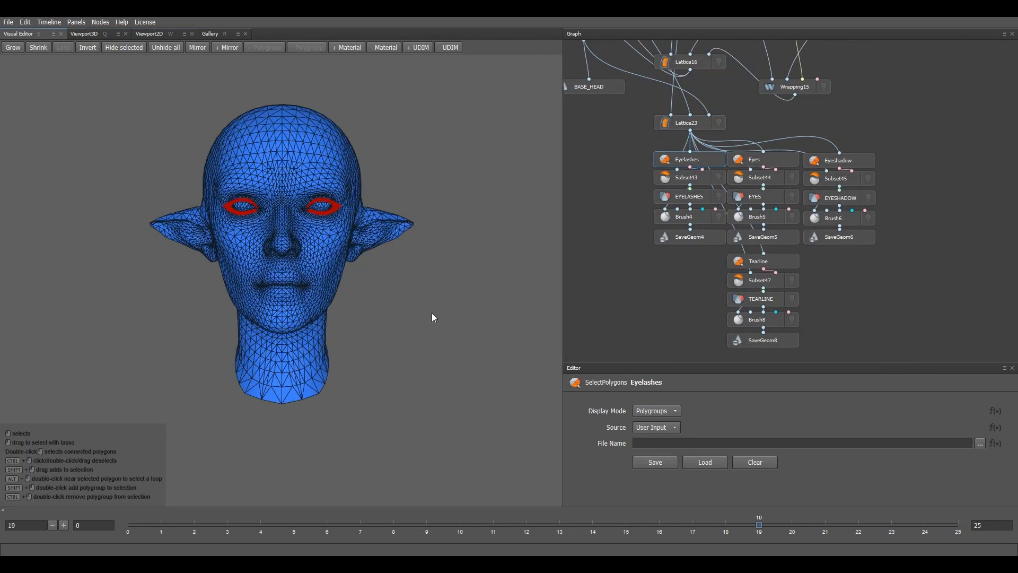
click(465, 303)
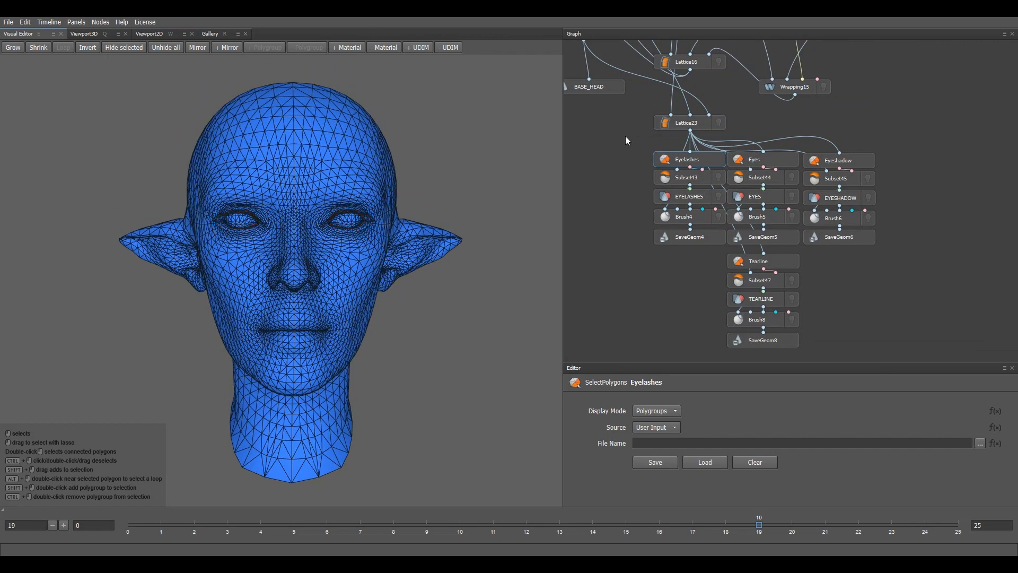
middle_drag(400, 227, 475, 240)
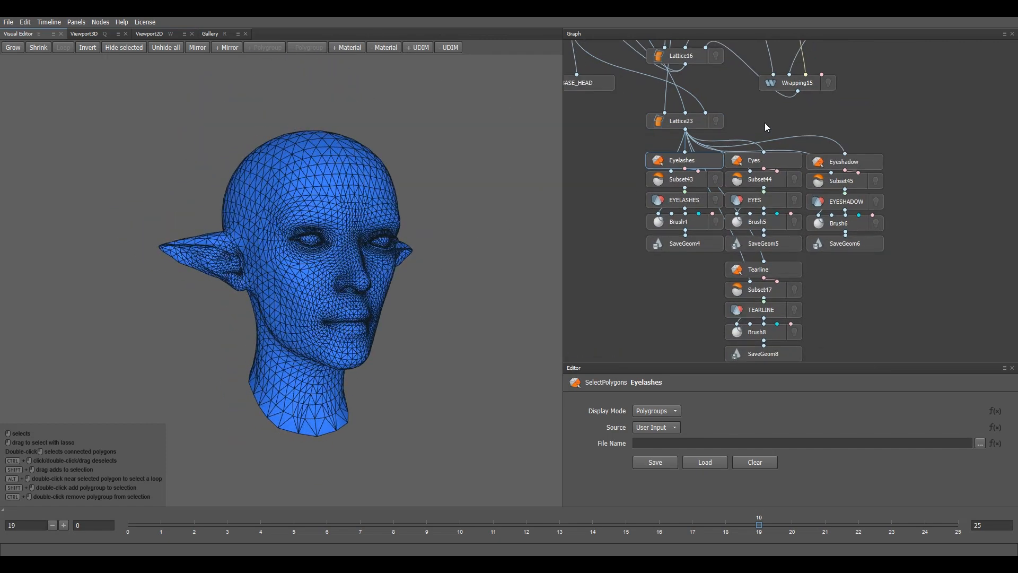
middle_drag(765, 122, 772, 192)
middle_drag(660, 155, 780, 188)
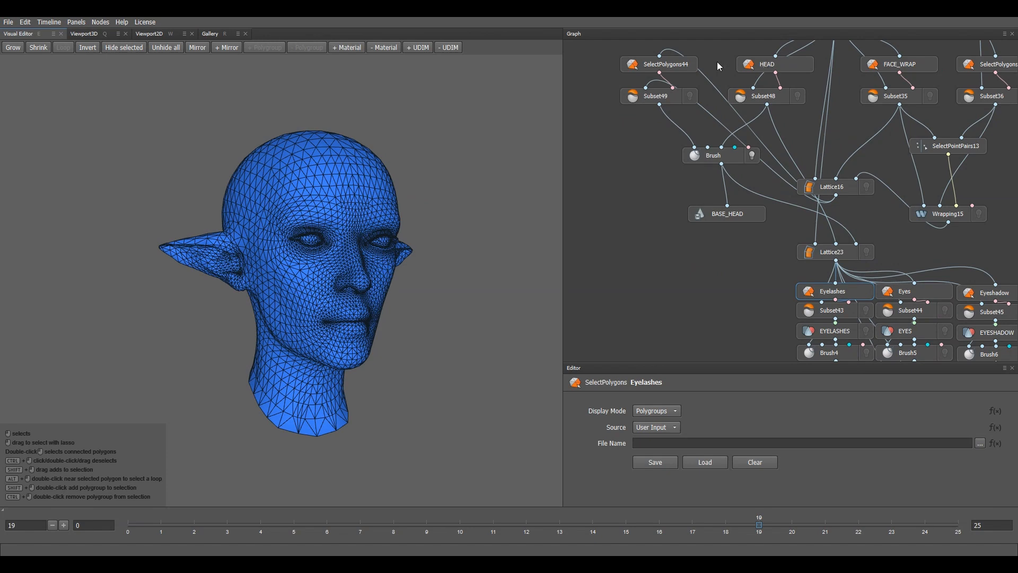
click(676, 66)
click(783, 71)
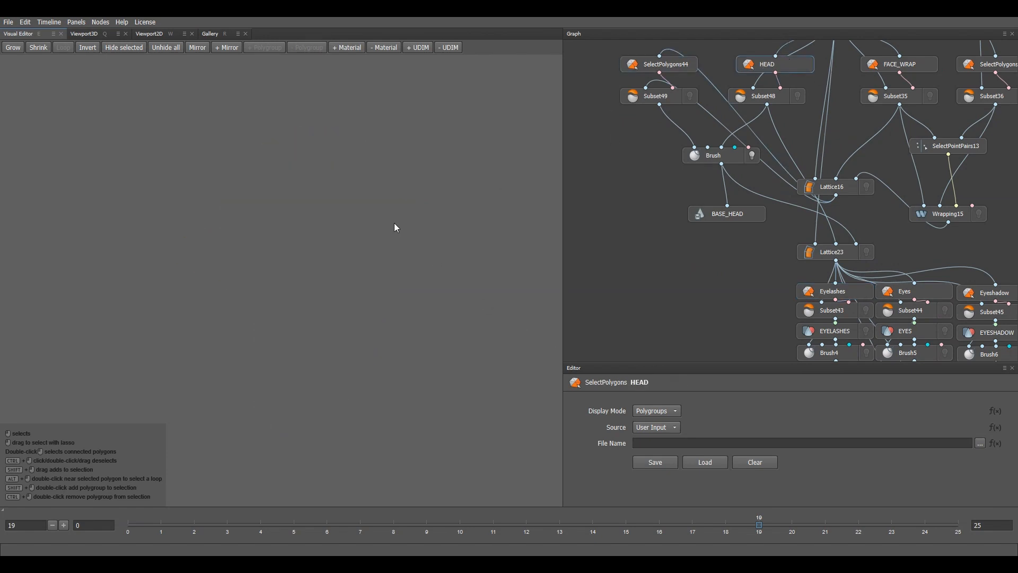
Step: Select the Eyelashes and Eyes polygons by their matching materials
click(851, 292)
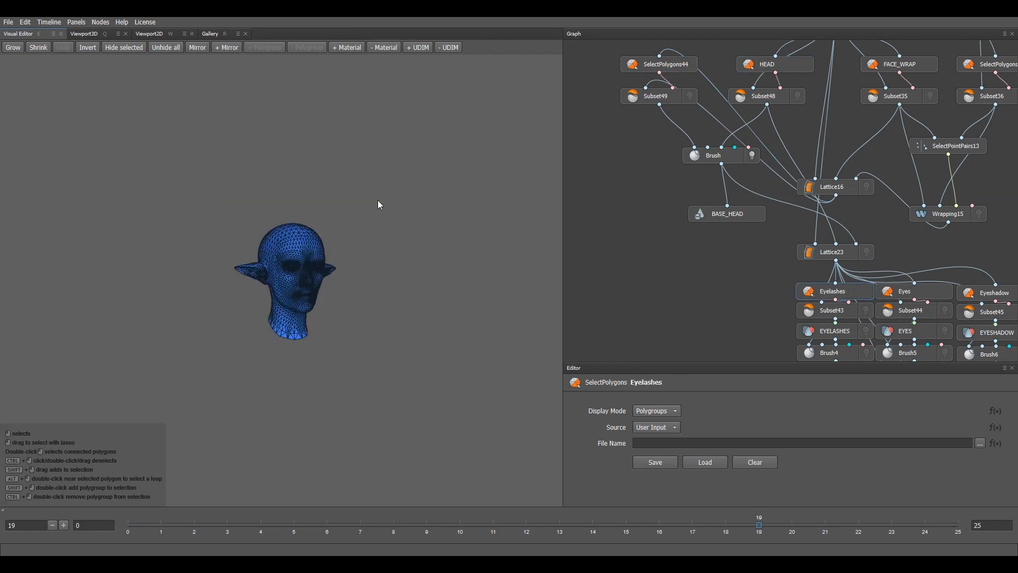
click(353, 49)
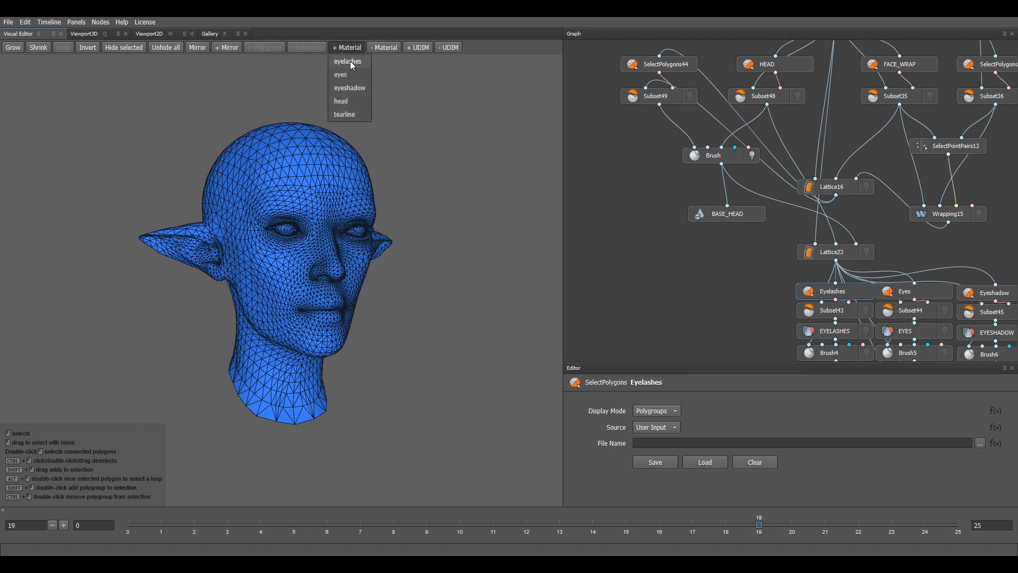
click(349, 62)
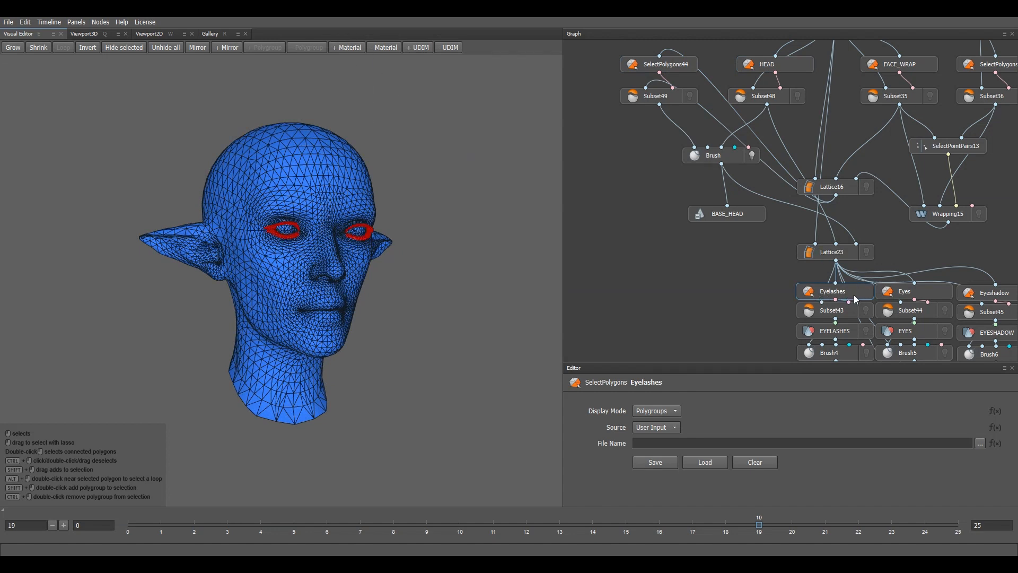
middle_drag(918, 255, 752, 218)
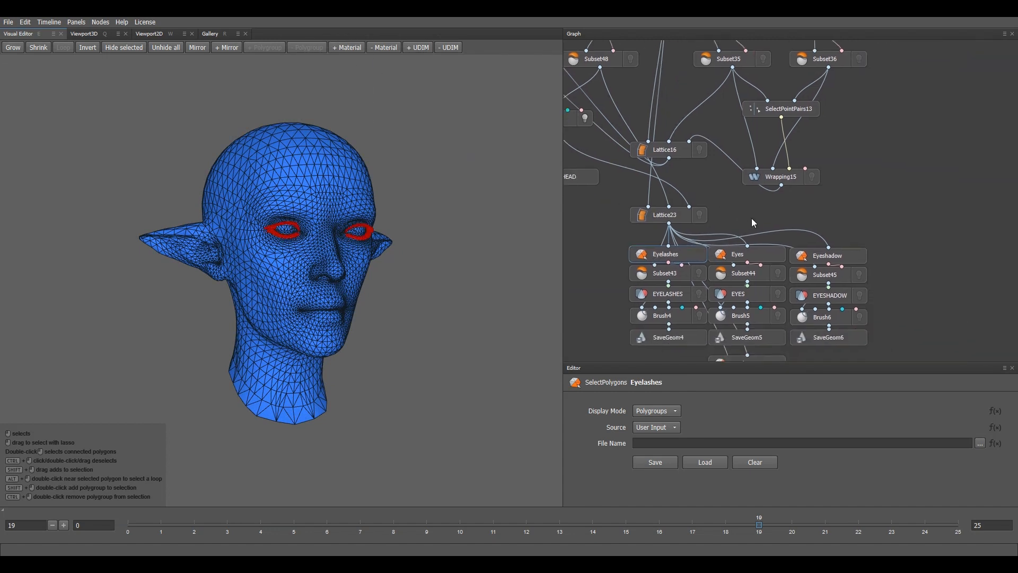
click(764, 255)
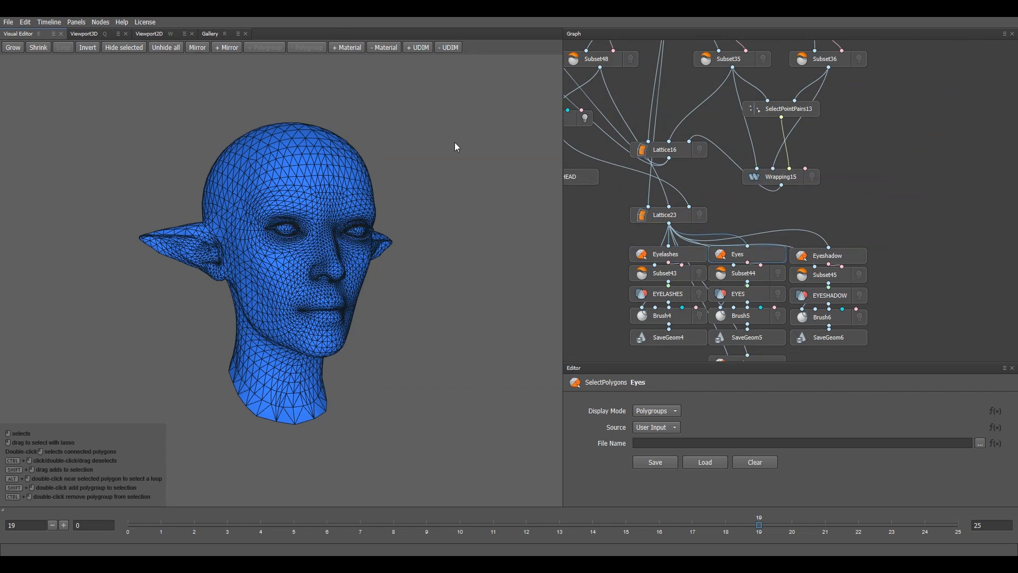
click(347, 48)
click(349, 74)
Step: Select the Eyeshadow and Tearline polygons by material, then show the EYELASHES loader's settings
click(830, 256)
click(349, 49)
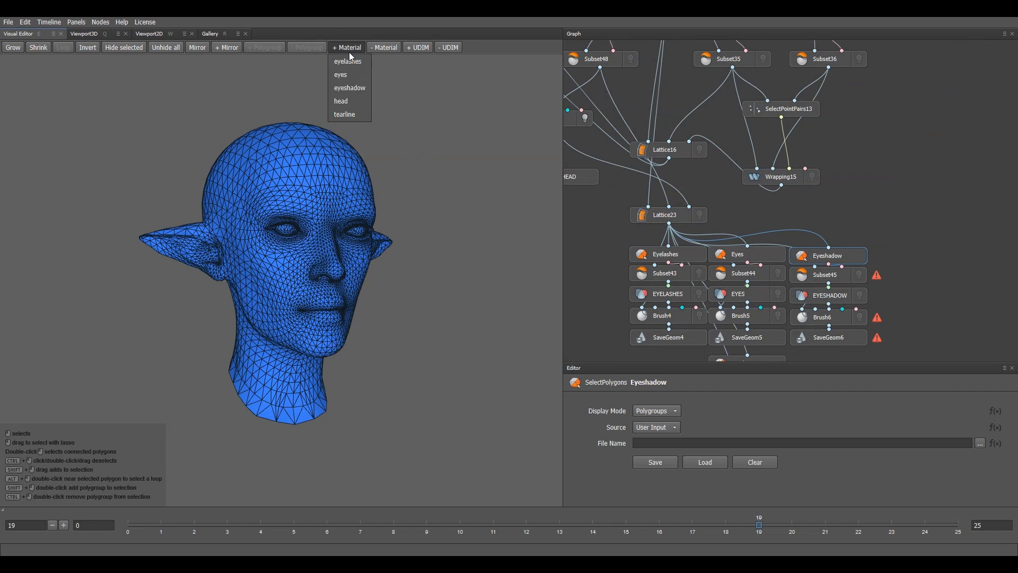
click(348, 88)
middle_drag(713, 324, 701, 265)
click(728, 303)
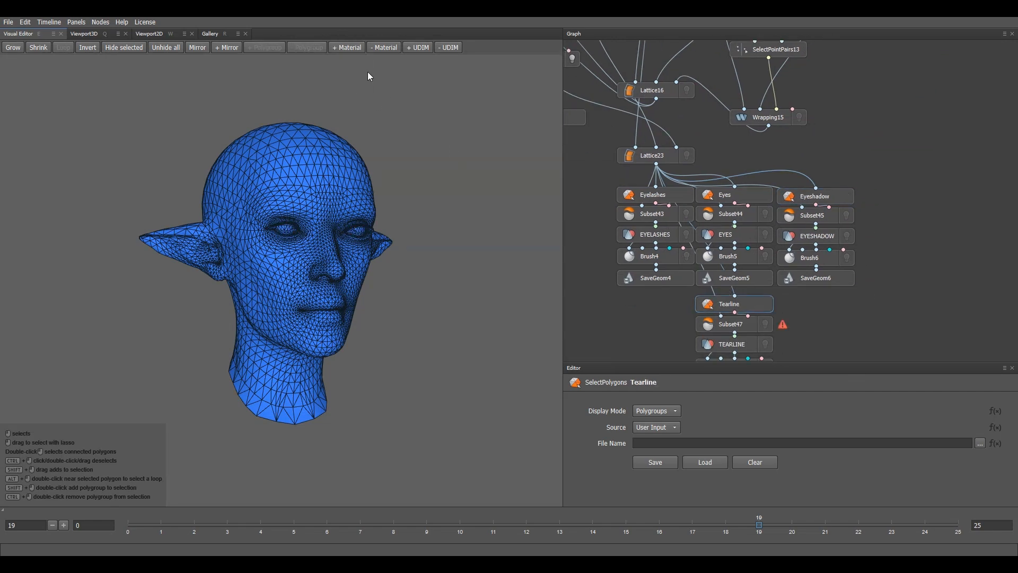
click(345, 48)
click(351, 114)
middle_drag(696, 259, 728, 252)
click(688, 230)
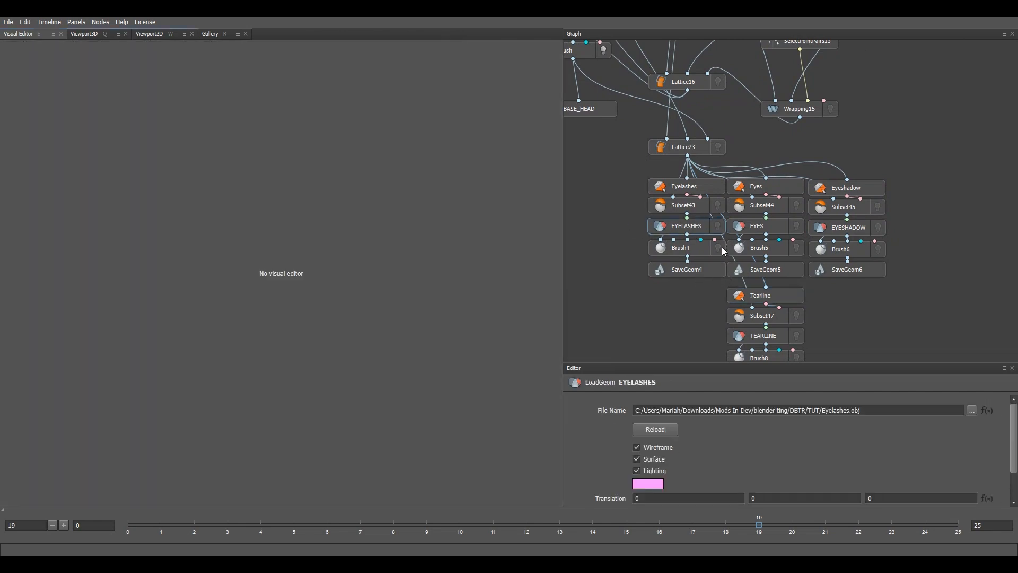
Step: Load Eyelashes.obj into EYELASHES and Eyes.obj into EYES
click(971, 410)
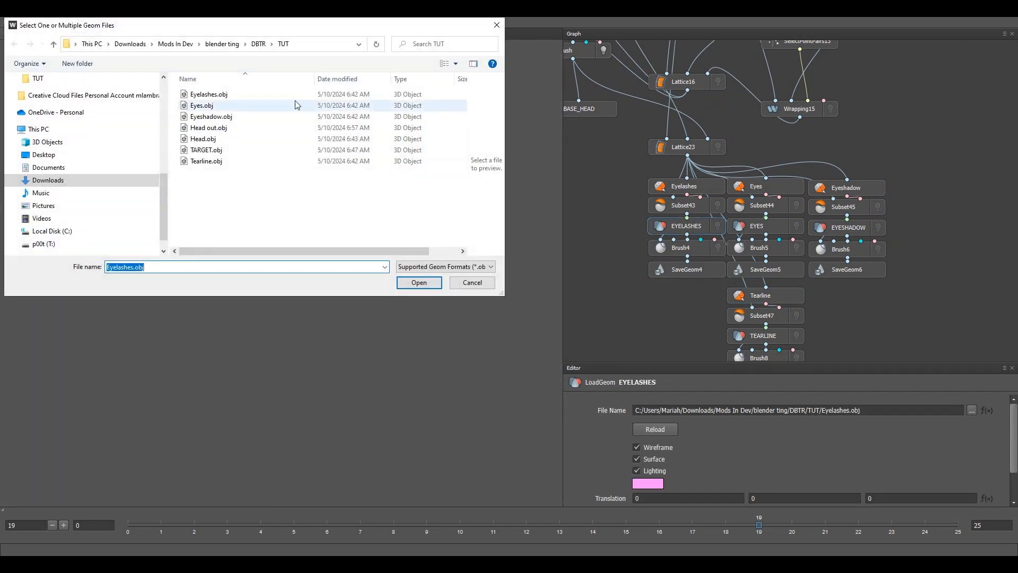
click(222, 94)
click(419, 282)
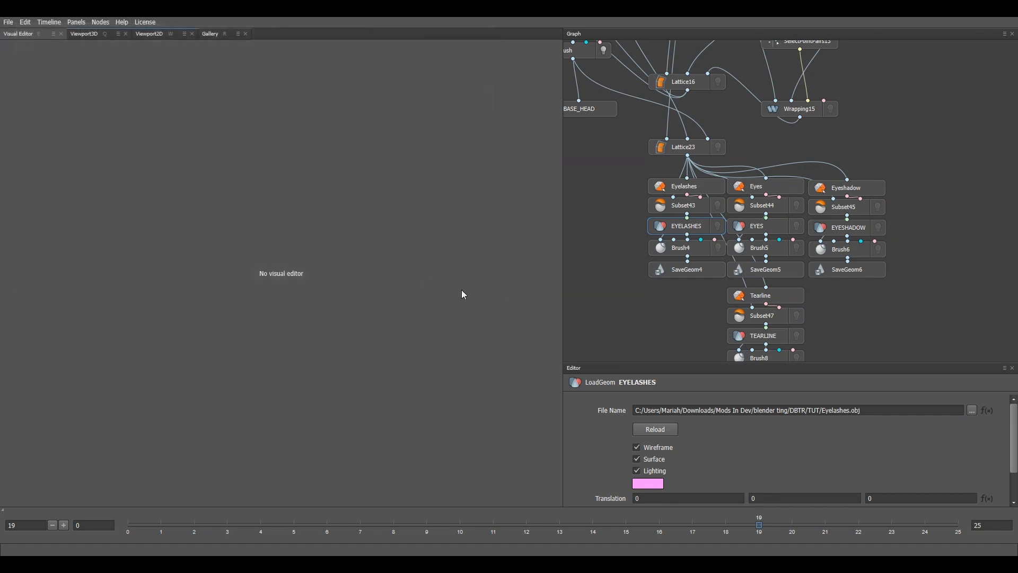
click(773, 226)
click(971, 410)
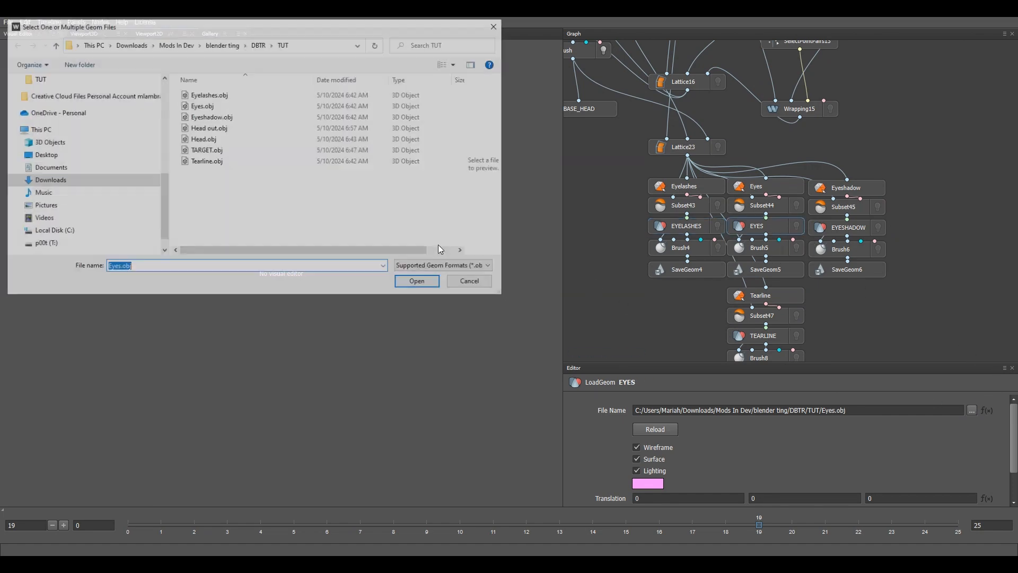
click(204, 106)
click(220, 121)
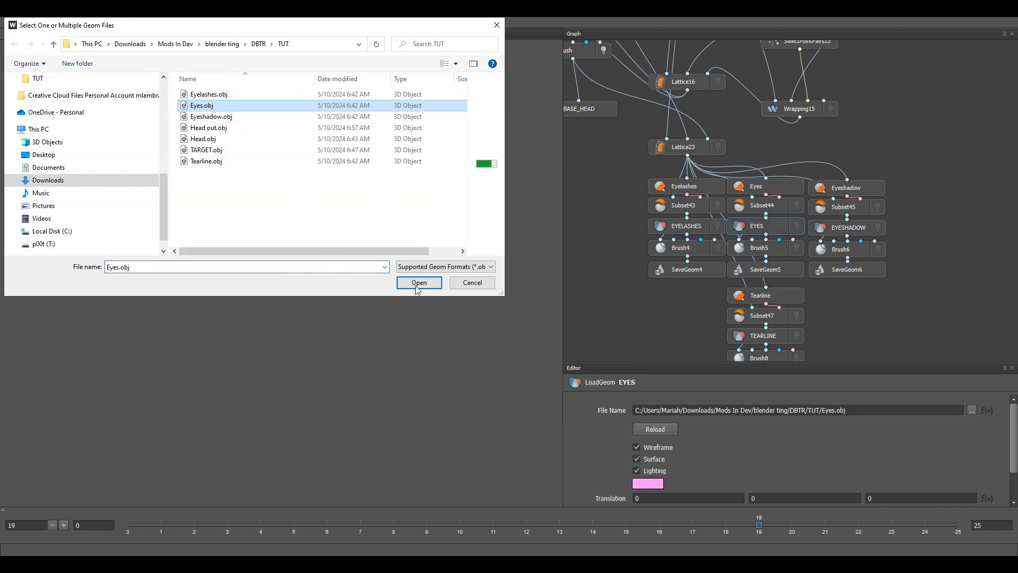
Step: Load Eyeshadow.obj into the EYESHADOW loader
click(418, 282)
click(862, 228)
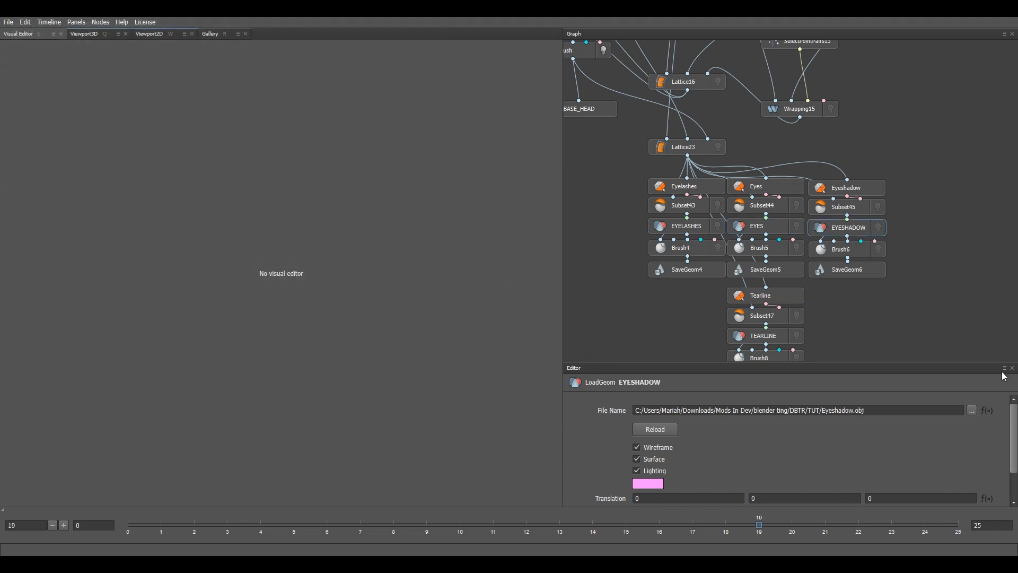
click(972, 410)
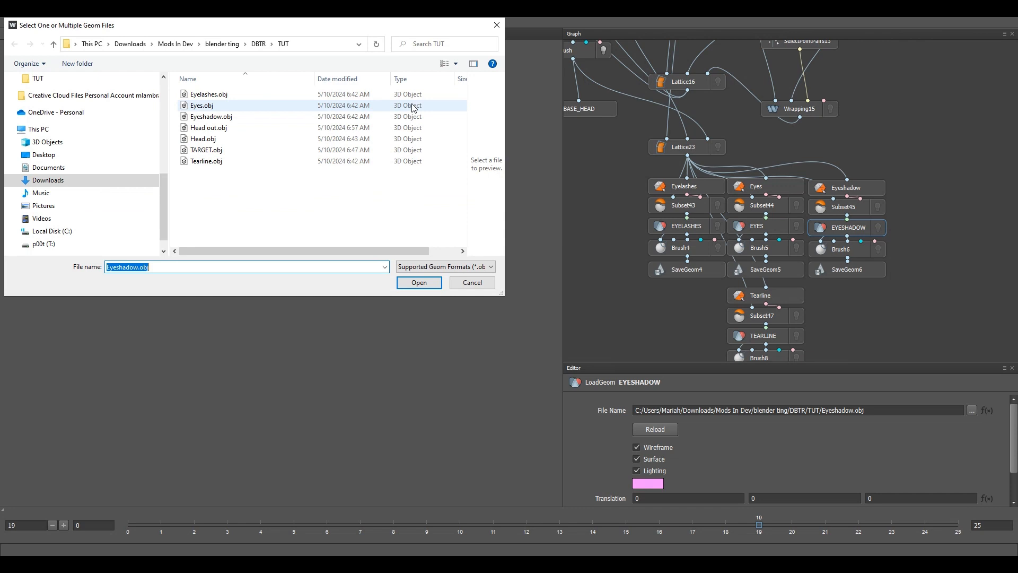
click(212, 121)
click(420, 282)
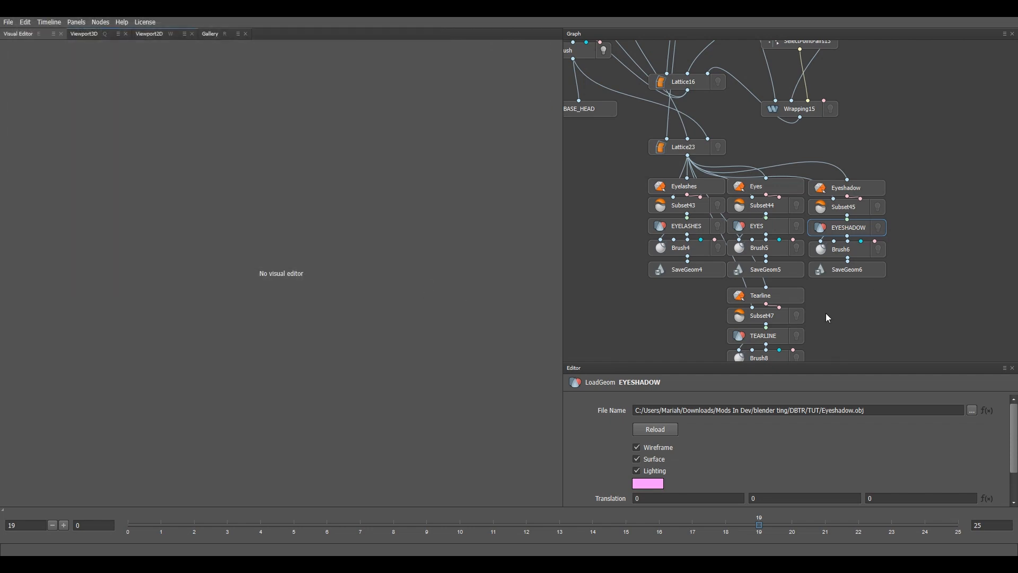
Step: Load Tearline.obj into the TEARLINE loader, re-picking it to clear topology warnings
middle_drag(828, 317, 831, 228)
click(768, 247)
click(973, 410)
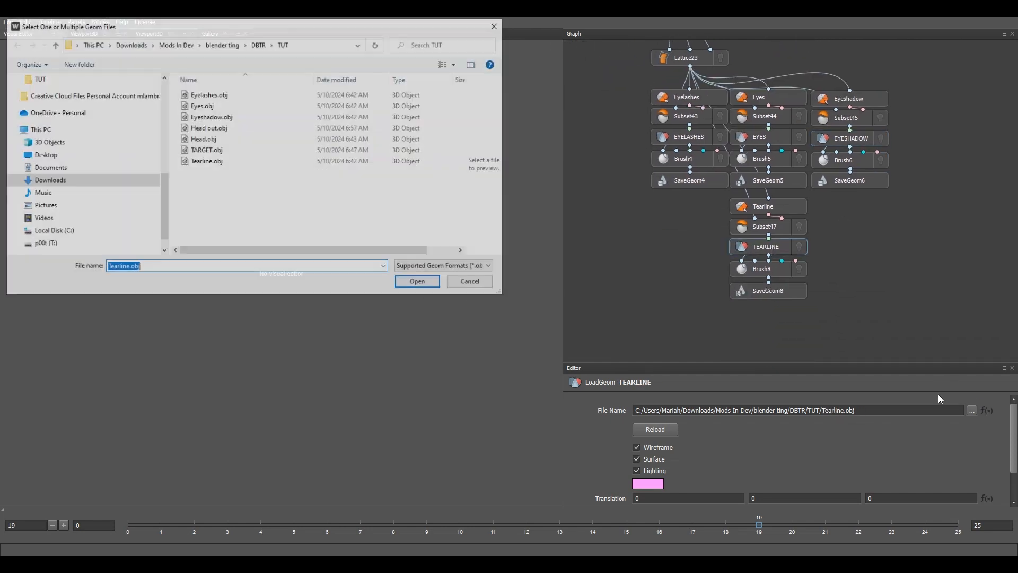
click(218, 162)
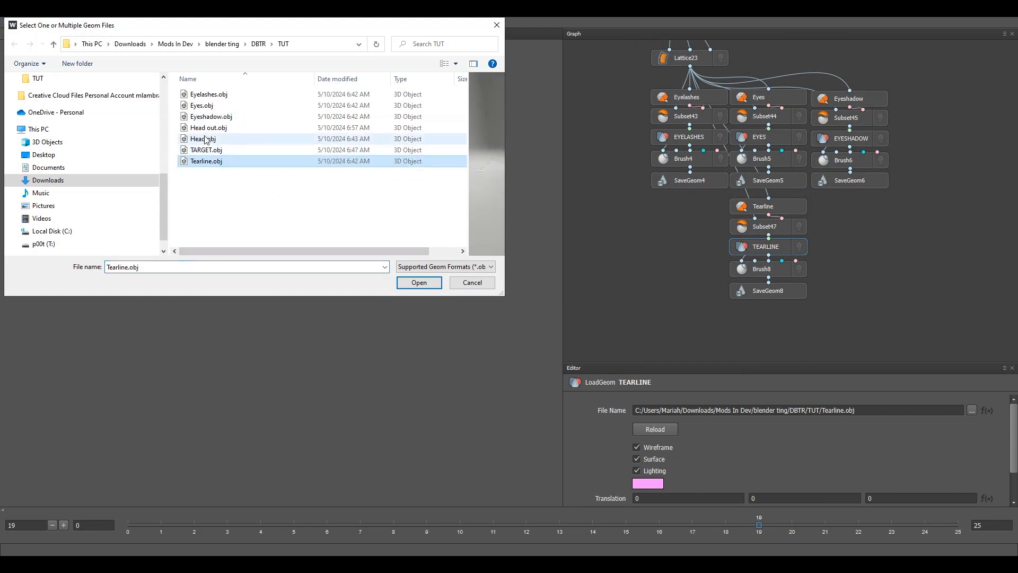
double_click(208, 118)
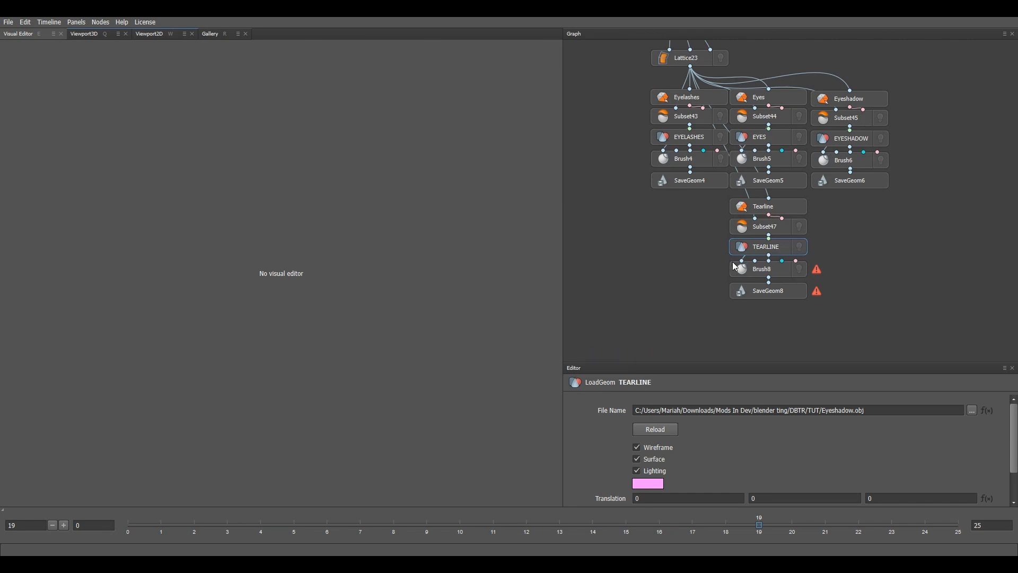
mouse_move(820, 273)
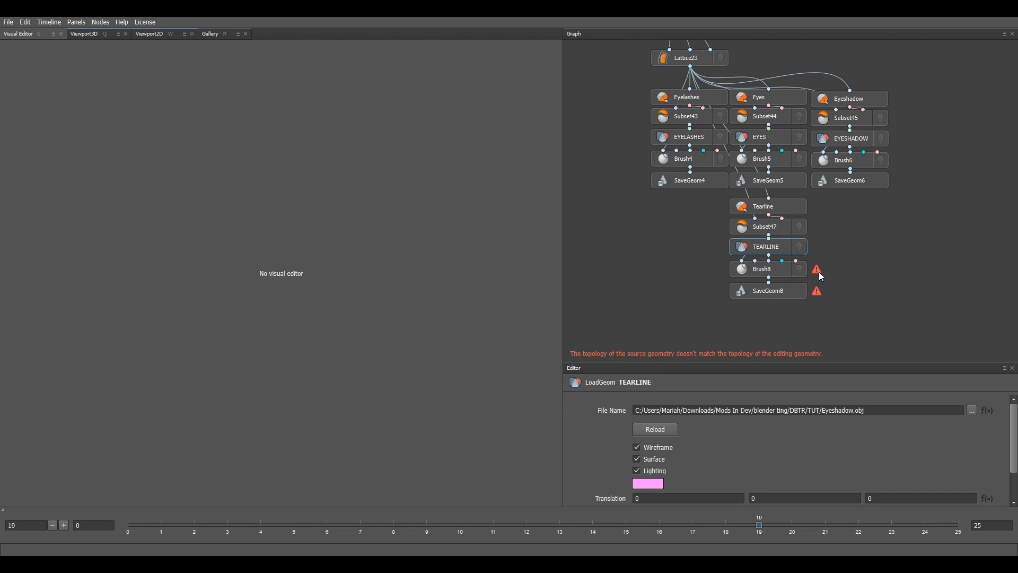
click(972, 410)
click(206, 161)
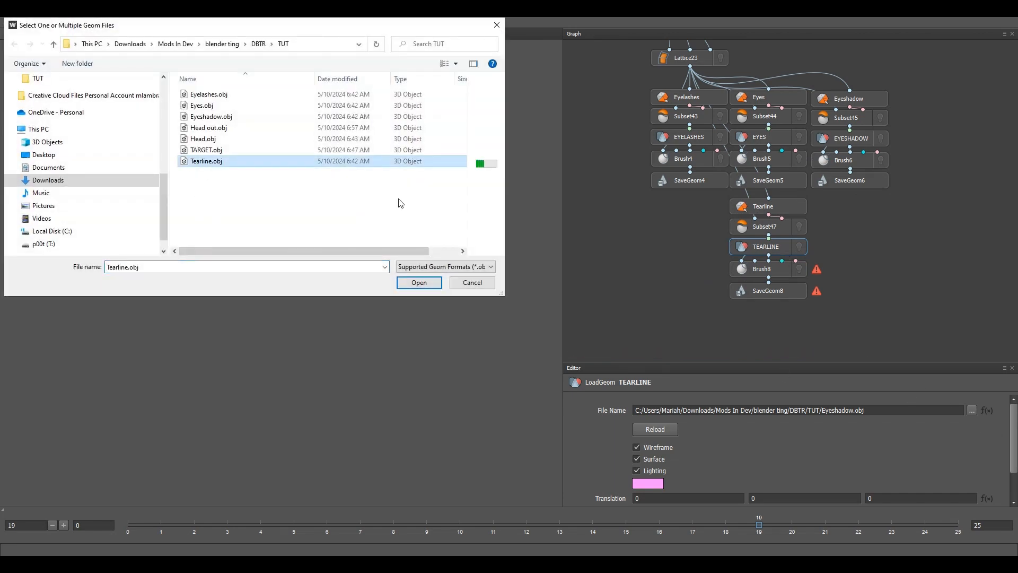
click(420, 283)
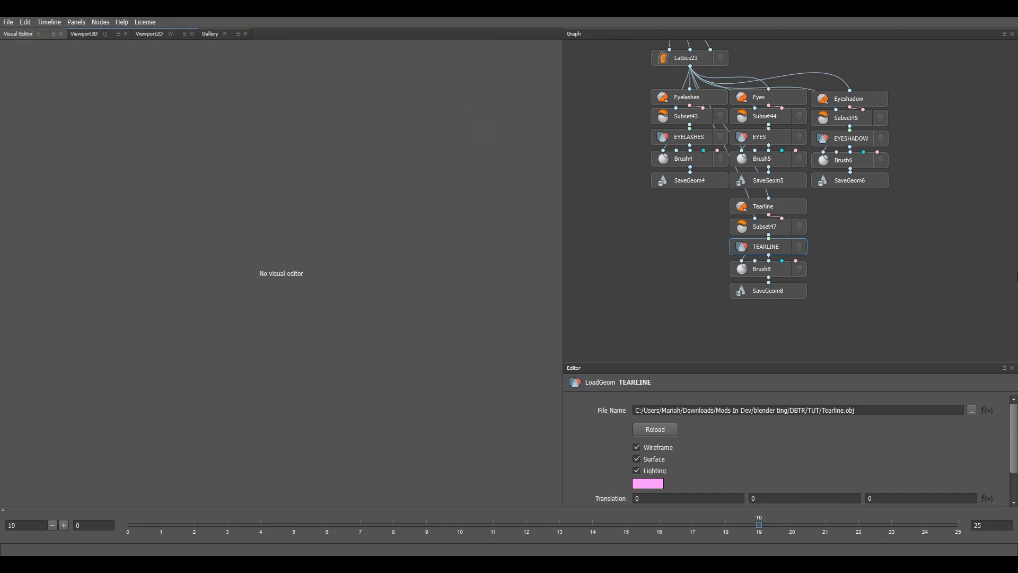
Step: Bring up the Brush4 eyelash node and inspect both eyelash meshes from several angles
click(704, 160)
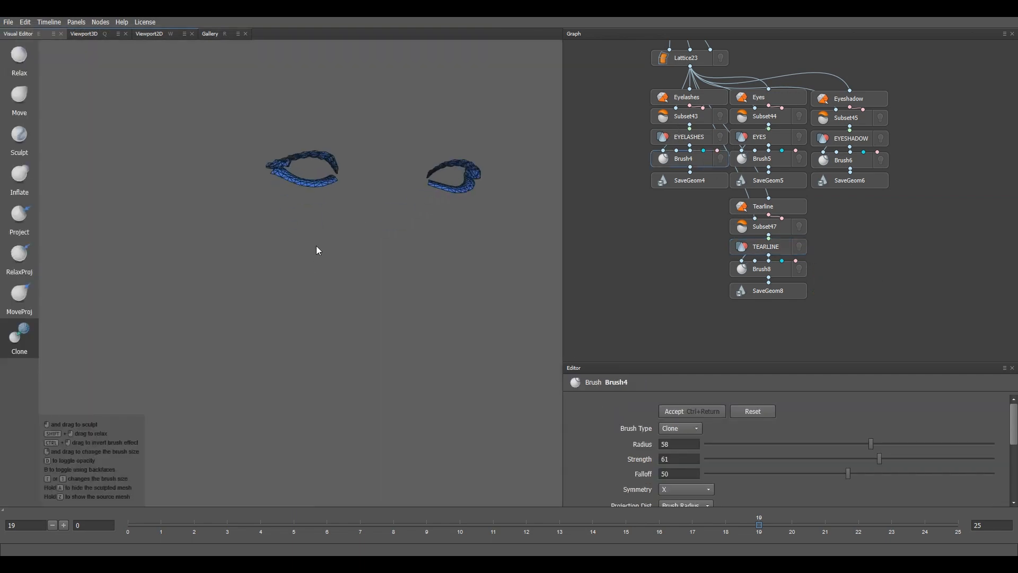
alt+drag(348, 275, 342, 271)
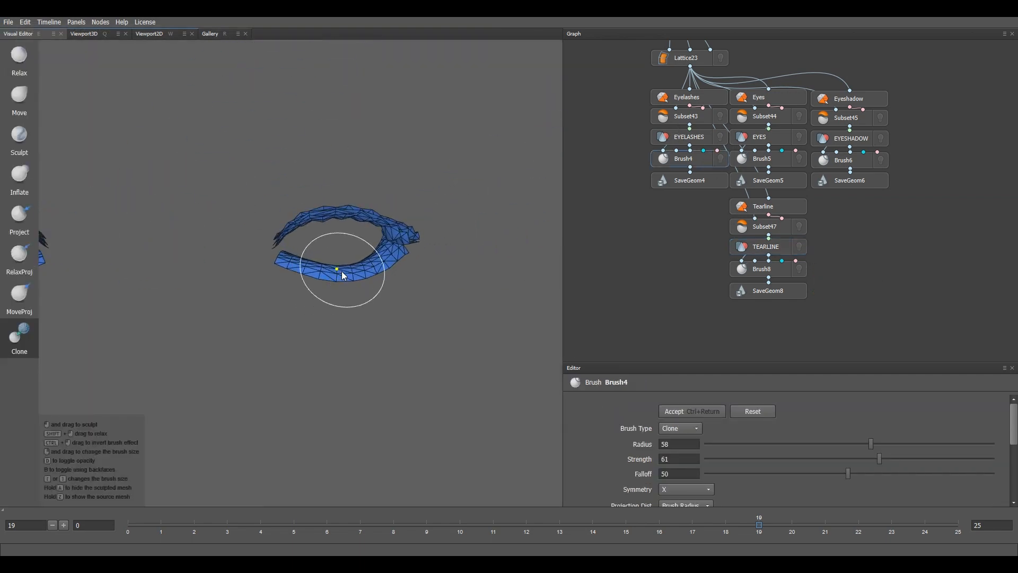
click(767, 409)
scroll(355, 296, down, 3)
mouse_move(355, 296)
alt+middle_down()
mouse_move(429, 263)
mouse_move(425, 246)
alt+middle_up()
scroll(399, 218, up, 4)
alt+middle_drag(492, 151, 337, 258)
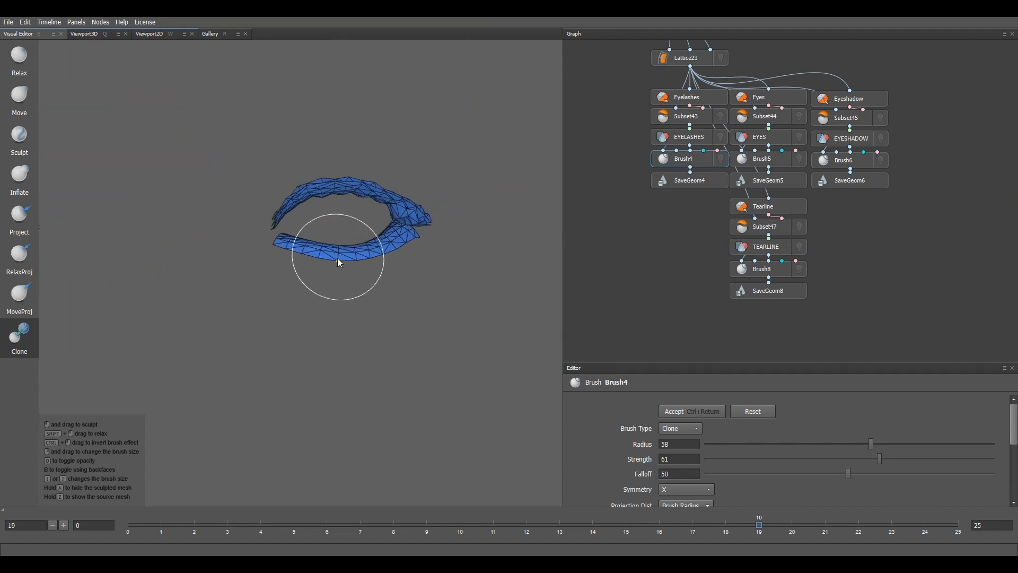
scroll(369, 308, down, 2)
scroll(369, 307, down, 3)
alt+middle_drag(290, 319, 448, 266)
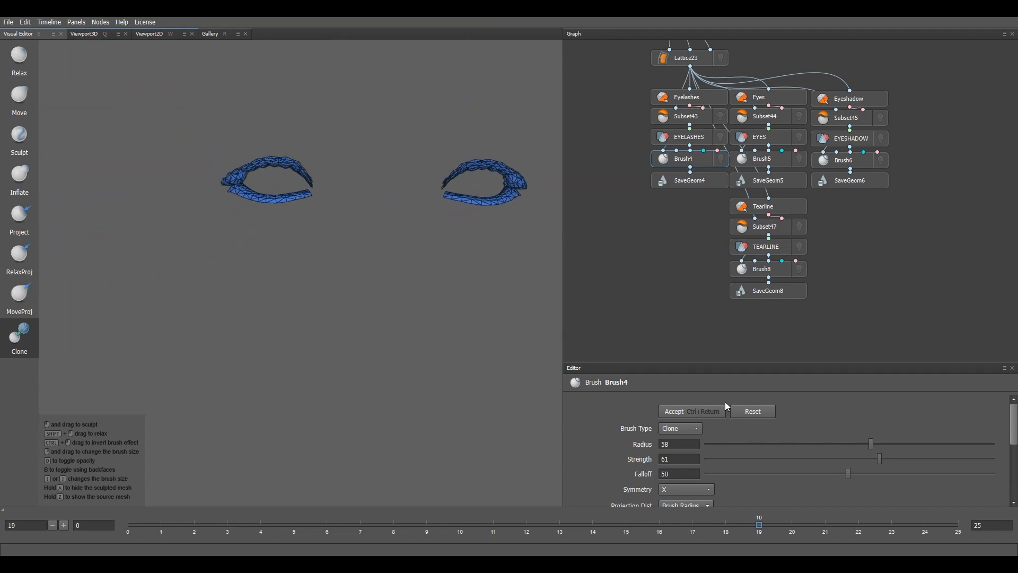
scroll(260, 228, up, 3)
alt+middle_drag(286, 182, 278, 250)
alt+drag(278, 249, 371, 259)
mouse_move(370, 260)
alt+right_down()
mouse_move(211, 228)
mouse_move(310, 237)
mouse_move(377, 266)
alt+right_up()
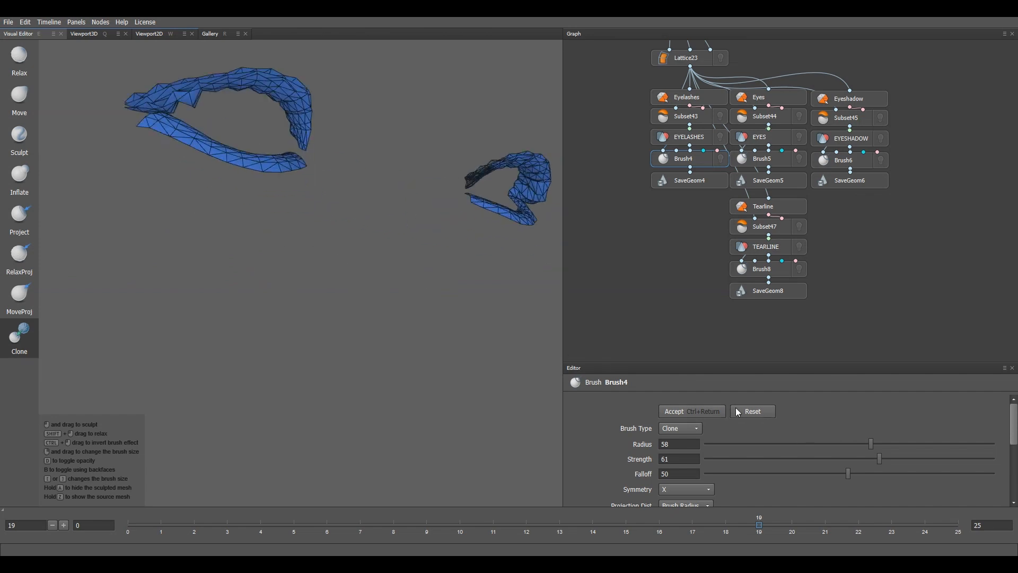
Step: Reset the Brush4 eyelash edits and lower the Clone brush radius to 41
click(757, 413)
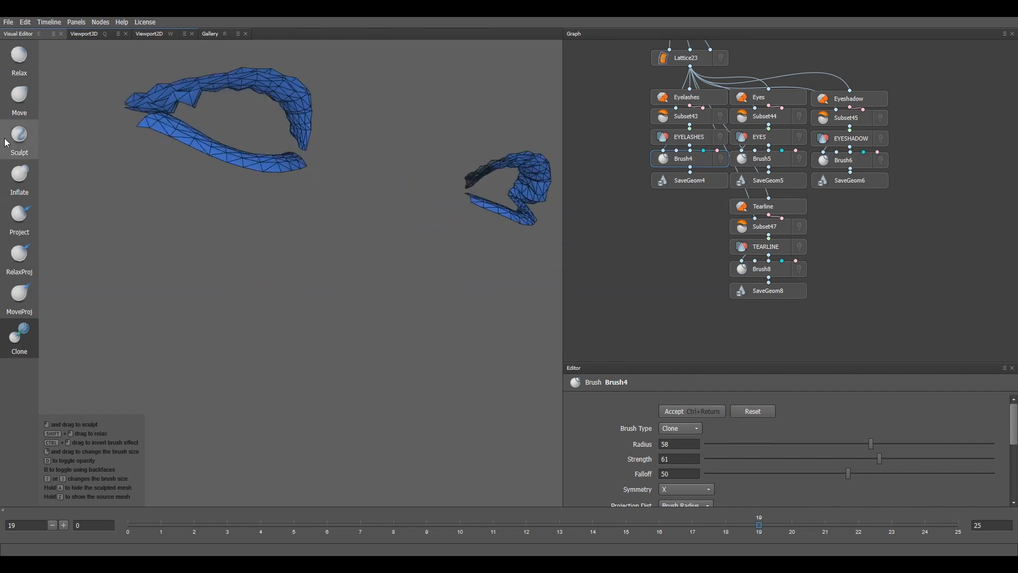
alt+middle_drag(256, 153, 342, 242)
mouse_move(342, 241)
alt+mouse_down()
mouse_move(327, 253)
mouse_move(297, 120)
alt+mouse_up()
alt+middle_drag(297, 120, 290, 196)
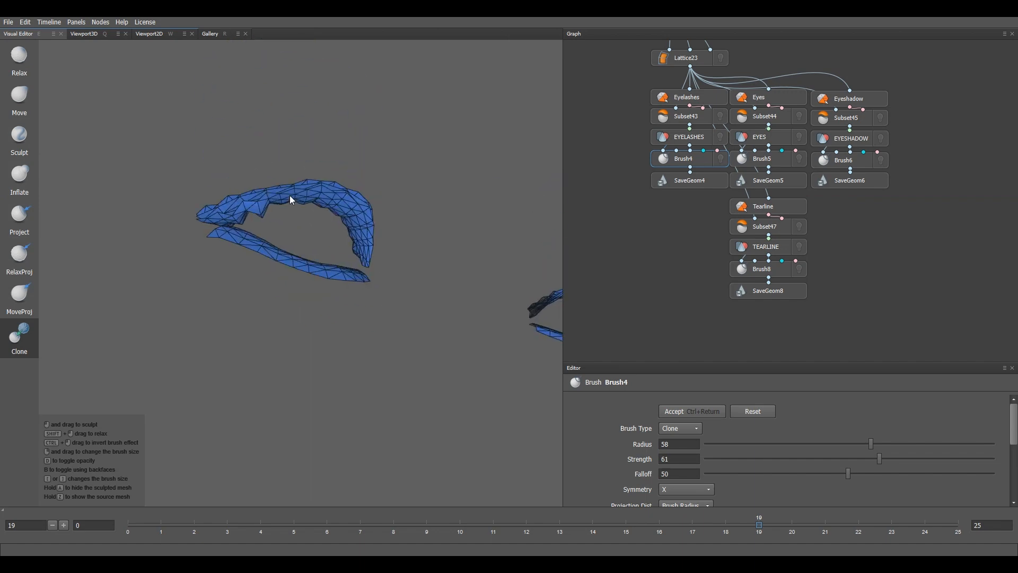
alt+right_drag(275, 216, 311, 205)
alt+drag(311, 204, 345, 207)
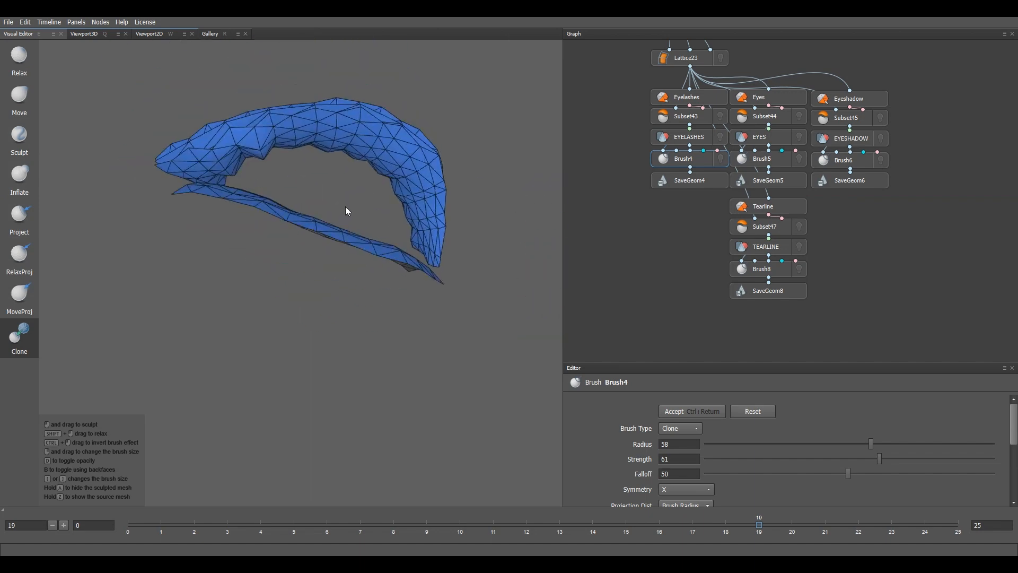
drag(836, 444, 822, 444)
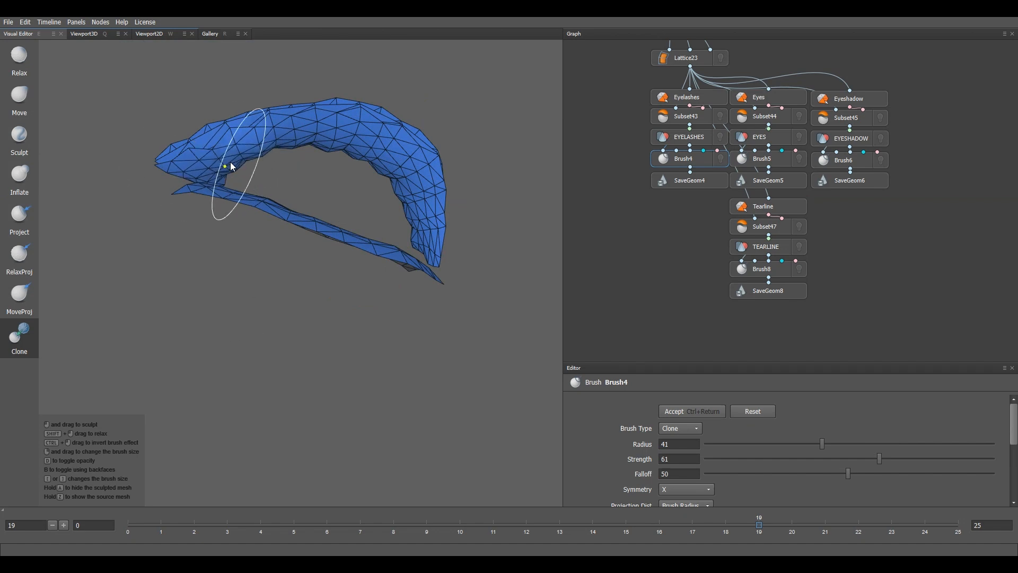
Step: Clone-brush both eyelash meshes, turning the view to reach each one
alt+drag(375, 239, 385, 259)
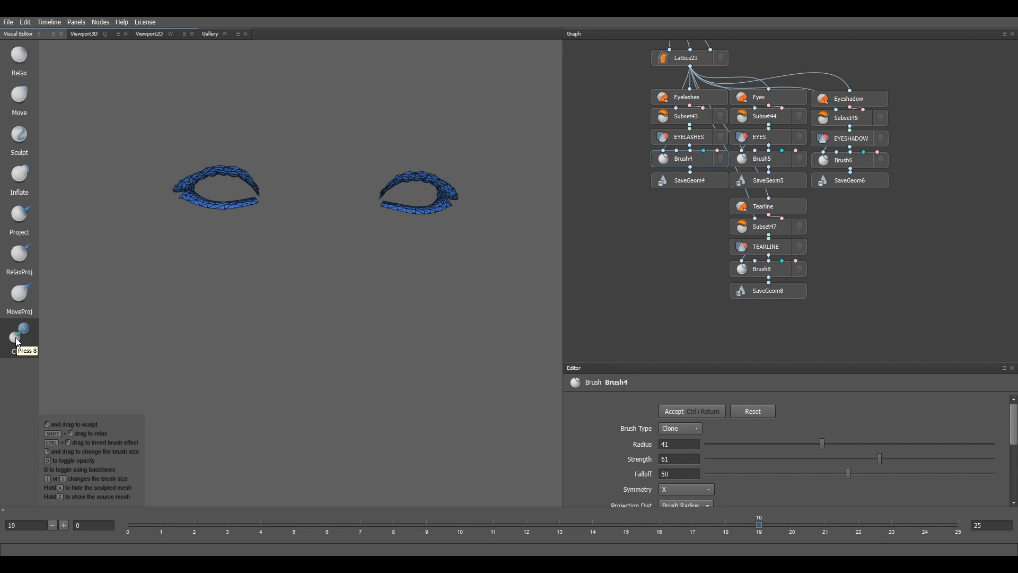
scroll(226, 190, up, 7)
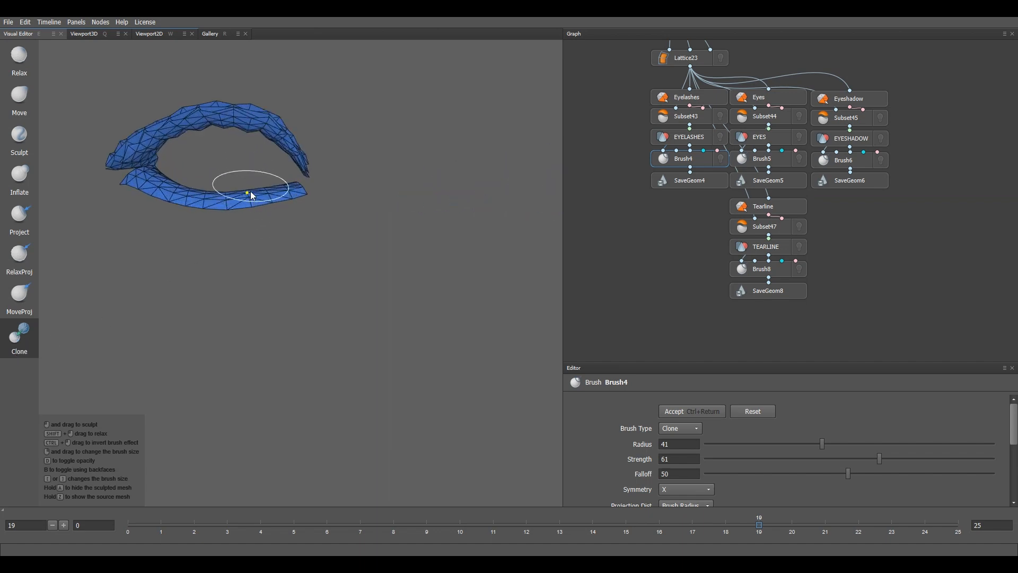
alt+drag(254, 192, 305, 174)
alt+middle_drag(306, 174, 330, 210)
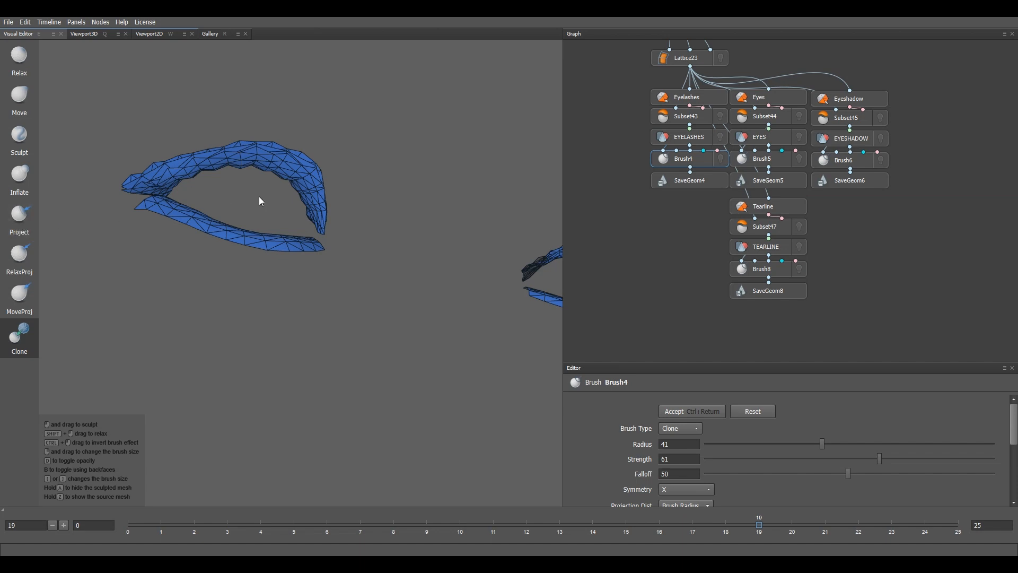
mouse_move(273, 247)
middle_down()
mouse_move(336, 302)
mouse_move(325, 297)
mouse_move(310, 324)
mouse_move(275, 221)
mouse_move(245, 220)
mouse_move(260, 243)
mouse_move(166, 237)
mouse_move(277, 325)
mouse_move(218, 341)
mouse_move(287, 332)
mouse_move(400, 346)
mouse_move(296, 246)
middle_up()
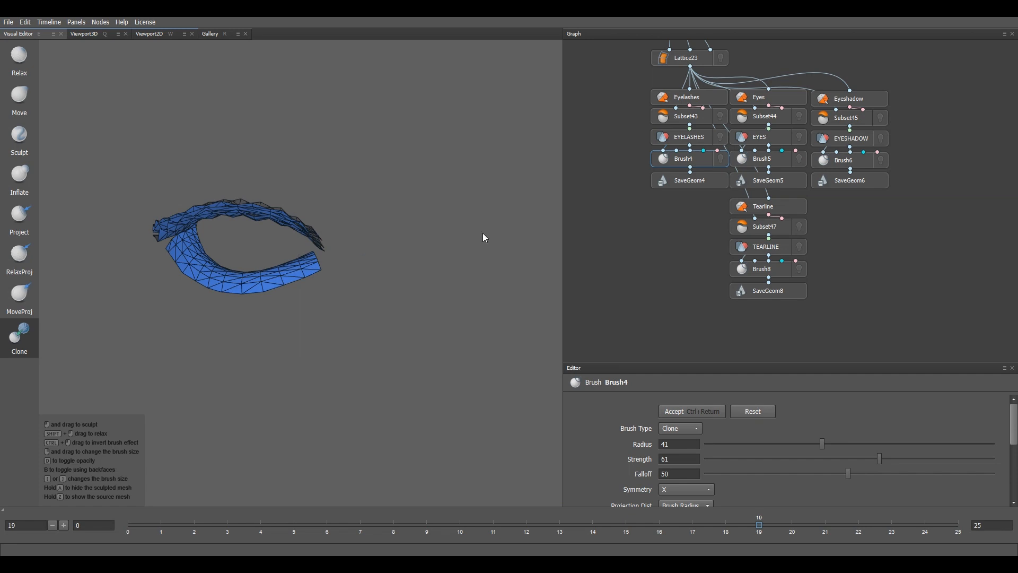
Step: Bring up Brush5 on the eyeballs and reset them to their source shape
click(763, 160)
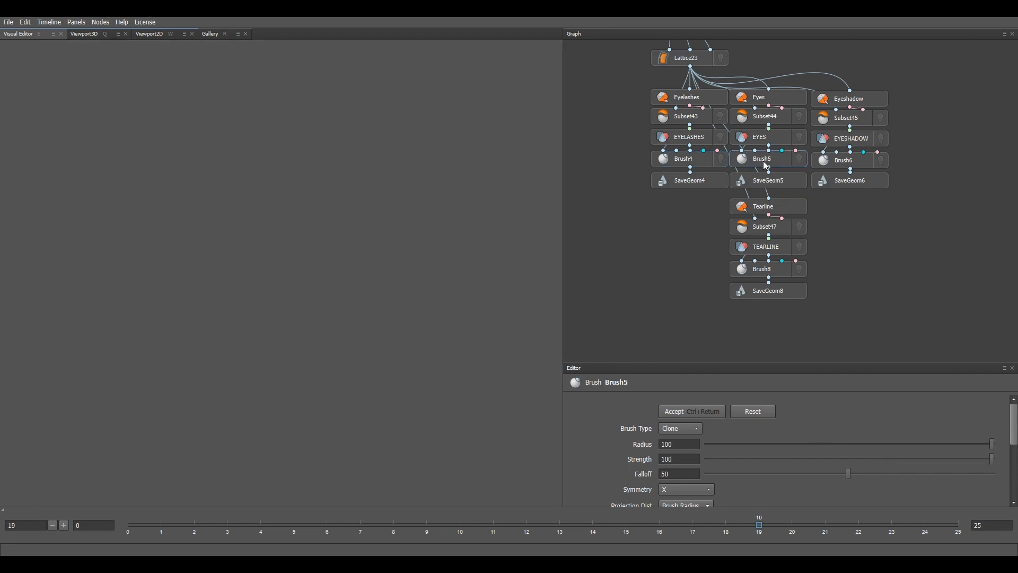
scroll(345, 272, up, 5)
alt+middle_drag(286, 294, 383, 239)
scroll(296, 287, down, 2)
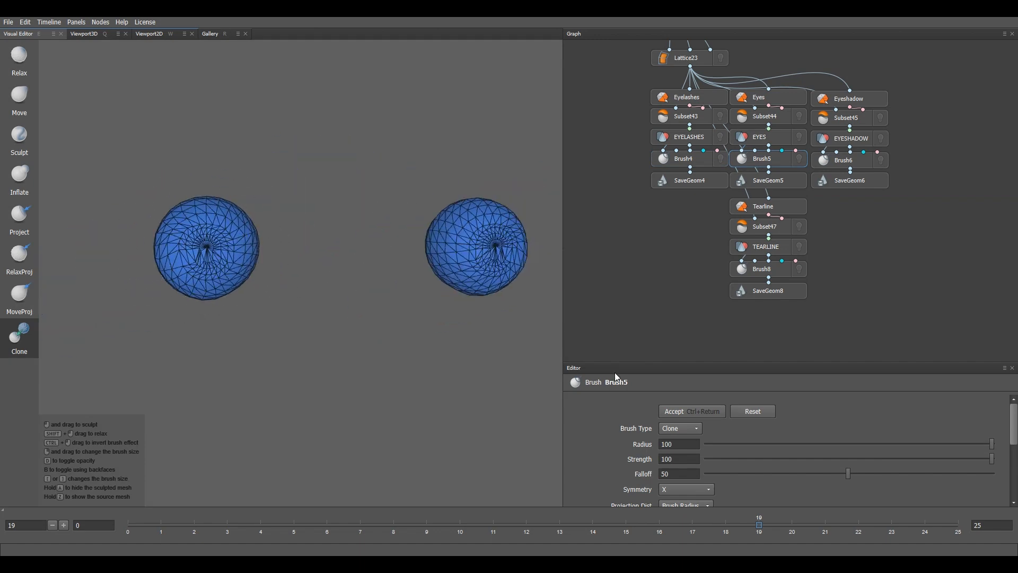
click(757, 412)
Step: Clone a clean, regular wireframe onto the first eyeball sphere
scroll(313, 319, up, 4)
alt+middle_drag(244, 276, 384, 310)
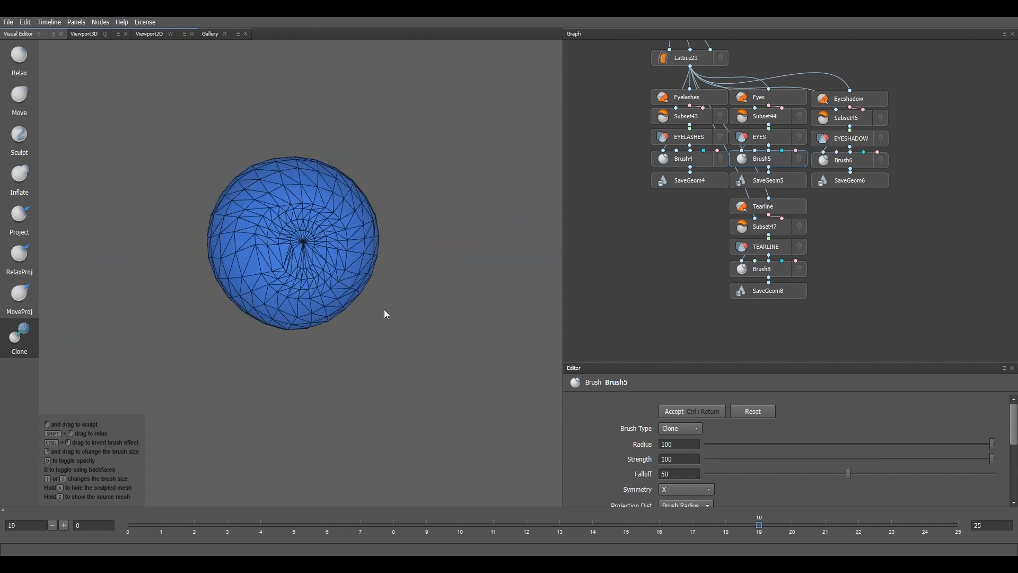
mouse_move(307, 254)
mouse_down()
mouse_move(347, 264)
mouse_move(312, 248)
mouse_move(319, 214)
mouse_move(318, 240)
mouse_up()
alt+drag(243, 252, 371, 286)
mouse_move(247, 186)
mouse_down()
mouse_move(119, 145)
mouse_move(112, 240)
mouse_move(159, 260)
mouse_up()
mouse_move(146, 248)
alt+middle_down()
mouse_move(325, 243)
mouse_move(368, 218)
alt+middle_up()
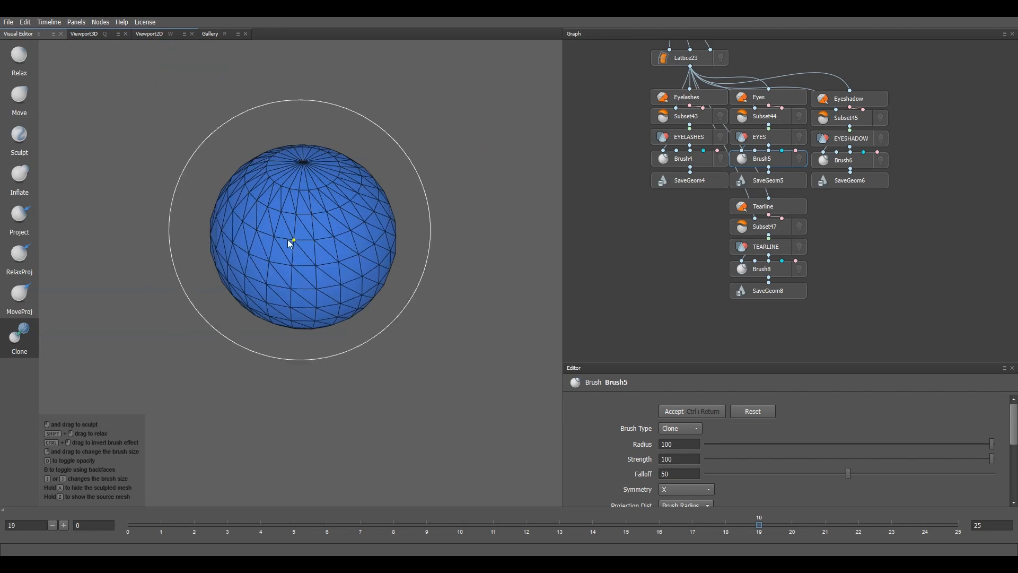
alt+drag(410, 338, 366, 241)
alt+drag(375, 147, 360, 273)
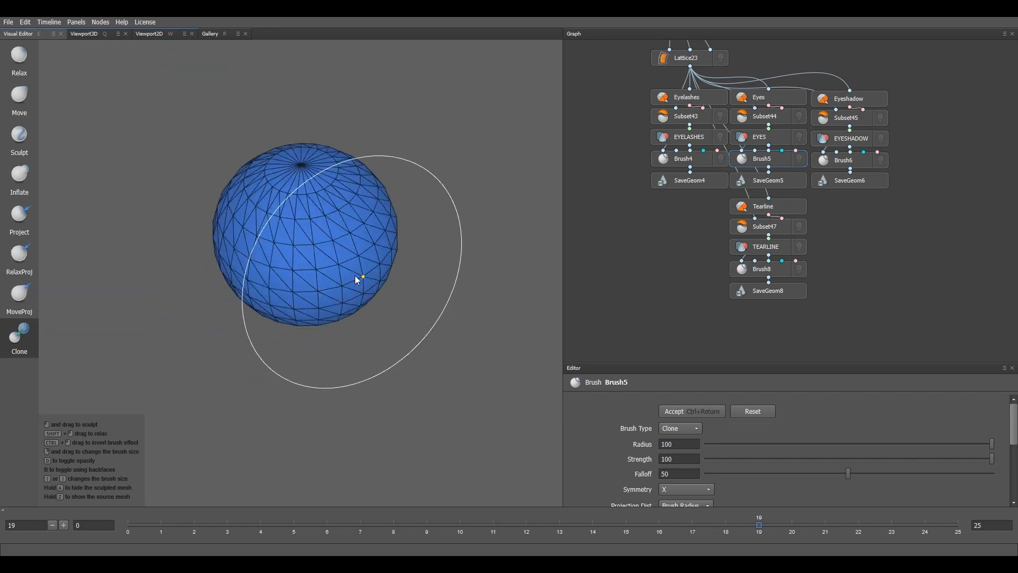
Step: Clone-brush around the eyeball poles and the second sphere until both wireframes are even
alt+drag(253, 278, 400, 246)
alt+drag(316, 109, 359, 325)
mouse_move(406, 233)
alt+mouse_down()
mouse_move(396, 335)
mouse_move(223, 281)
mouse_move(361, 232)
alt+mouse_up()
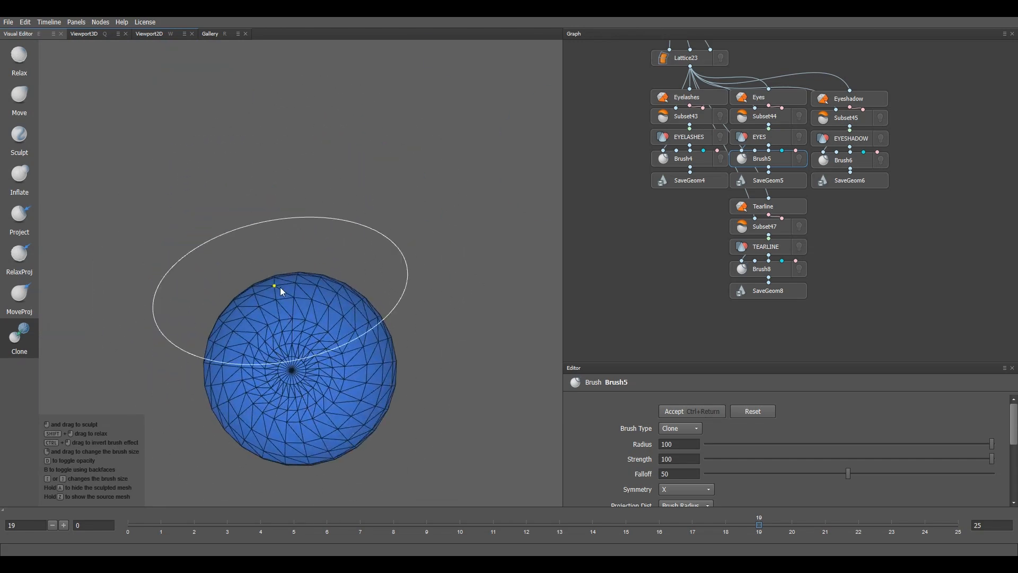
mouse_move(402, 320)
alt+mouse_down()
mouse_move(348, 222)
mouse_move(268, 221)
mouse_move(302, 255)
mouse_move(265, 201)
alt+mouse_up()
scroll(302, 238, down, 5)
alt+drag(326, 98, 408, 313)
mouse_move(237, 279)
alt+mouse_down()
mouse_move(373, 283)
mouse_move(326, 255)
alt+mouse_up()
scroll(369, 283, down, 5)
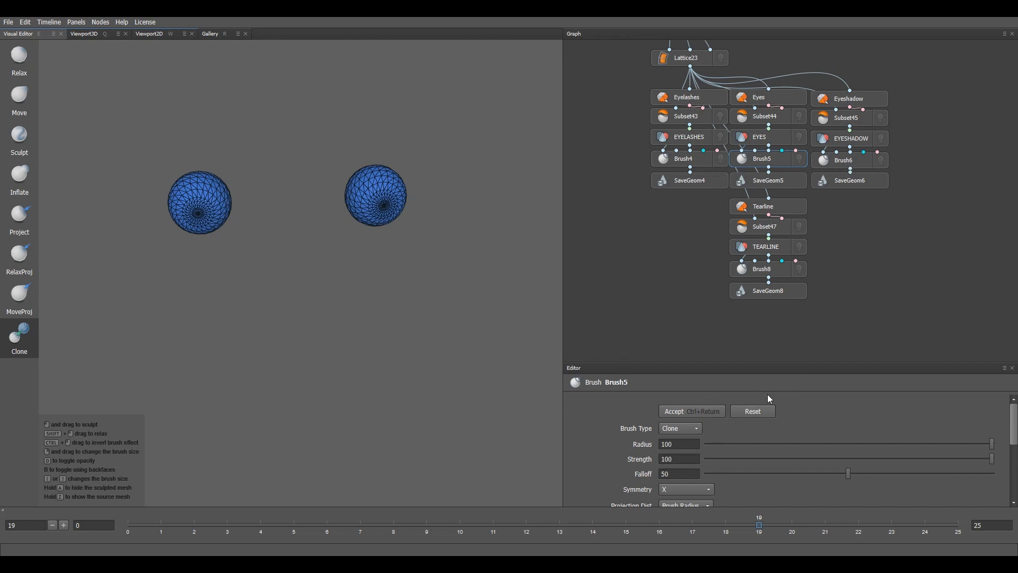
scroll(389, 240, up, 4)
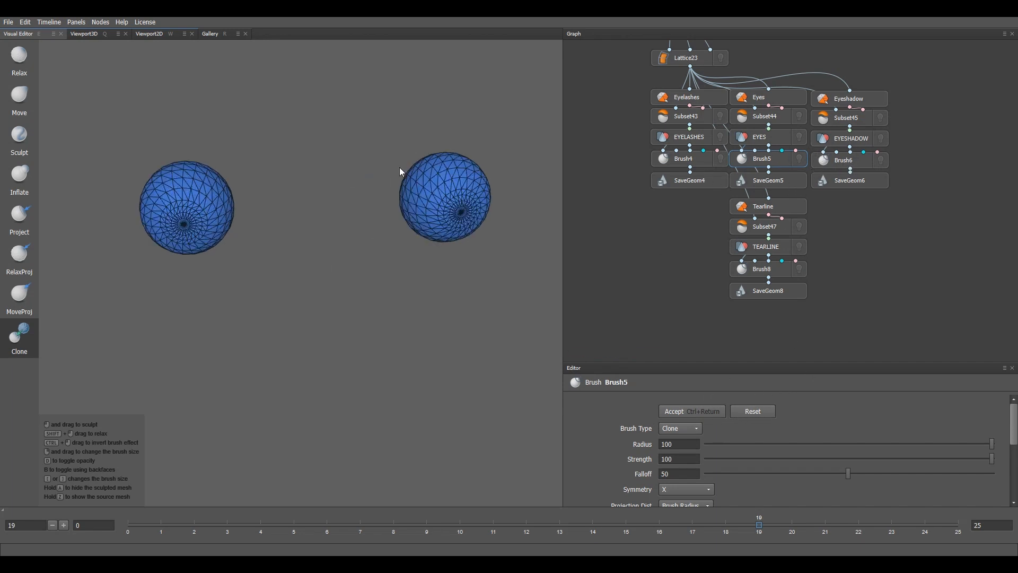
middle_drag(399, 167, 368, 207)
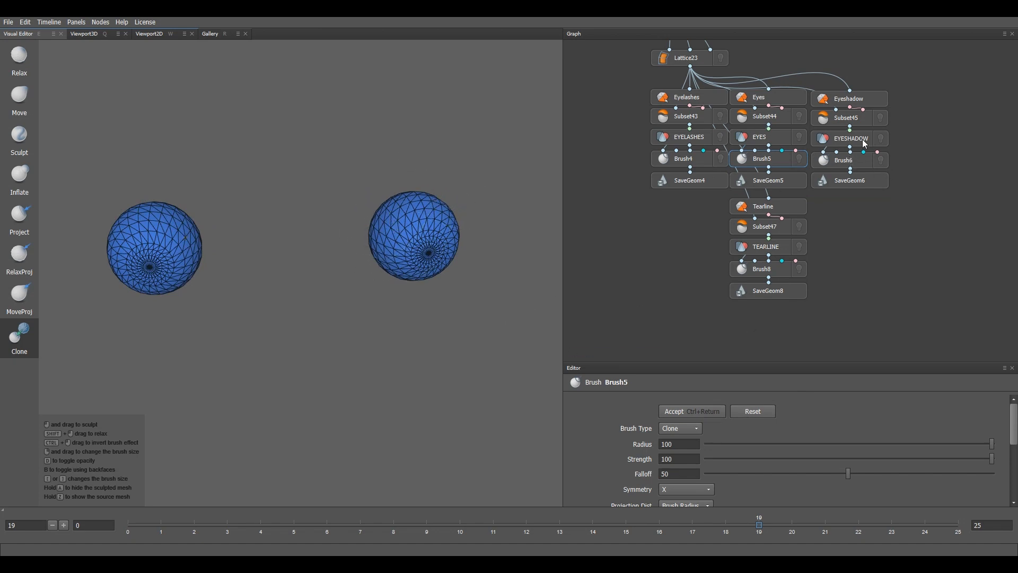
Step: Sweep the Brush6 Clone brush across the left eyeshadow mesh and accept the edit
click(857, 160)
scroll(358, 291, up, 5)
middle_drag(412, 196, 268, 344)
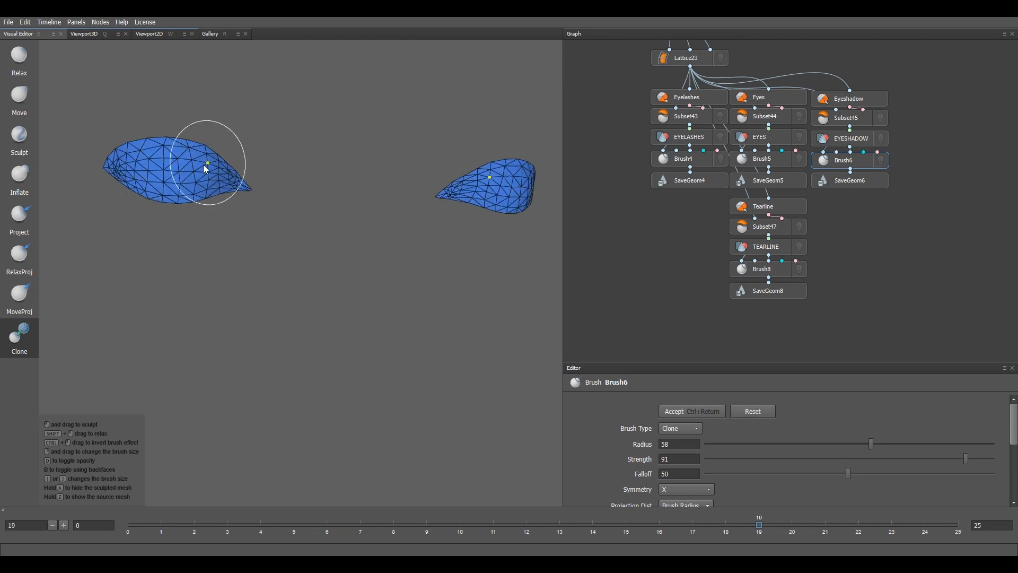
mouse_move(239, 177)
mouse_down()
mouse_move(115, 173)
mouse_move(214, 182)
mouse_up()
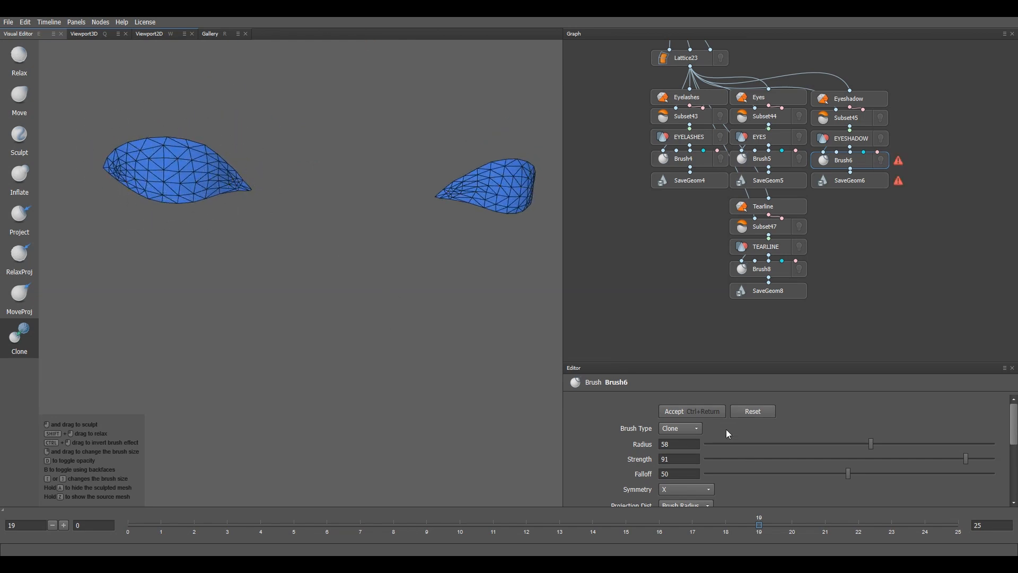
click(708, 413)
Step: Select TEARLINE, clone-brush the left tearline loop in Brush8, and accept the edit
click(785, 255)
click(785, 268)
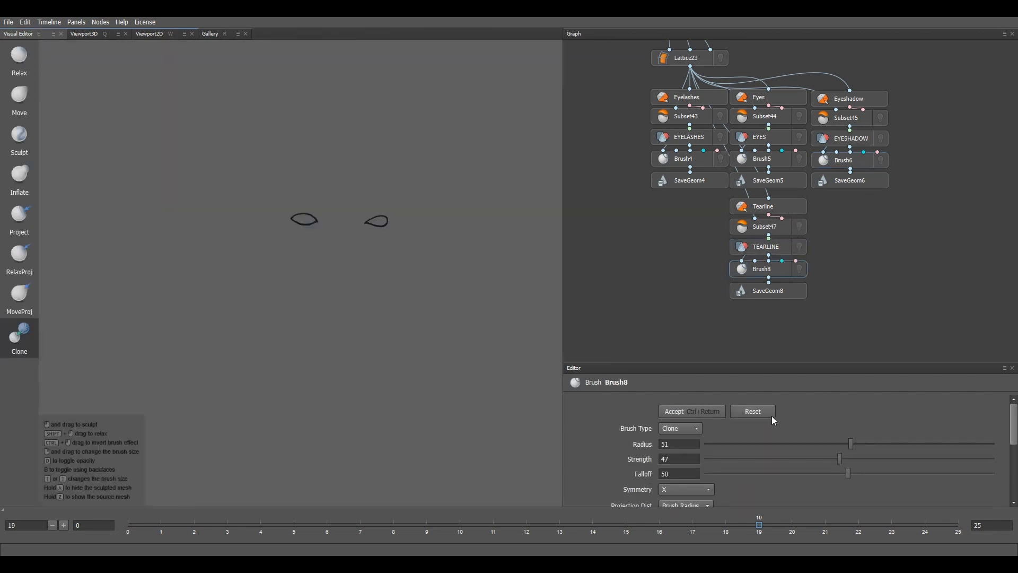
scroll(339, 201, up, 6)
alt+middle_drag(364, 103, 301, 237)
scroll(300, 236, up, 6)
alt+drag(273, 228, 355, 269)
alt+middle_drag(345, 138, 305, 281)
scroll(305, 281, down, 6)
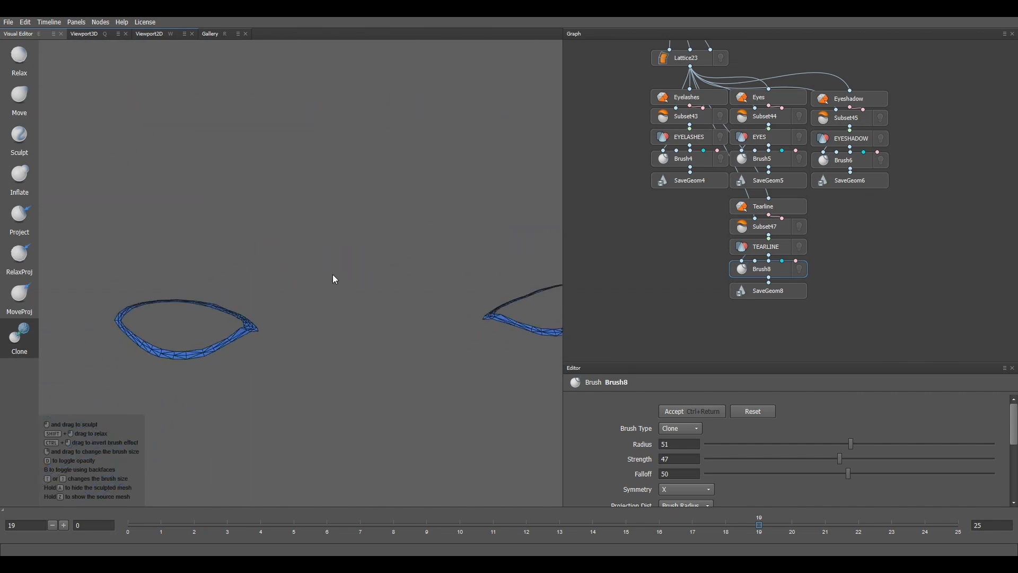
alt+middle_drag(255, 324, 292, 200)
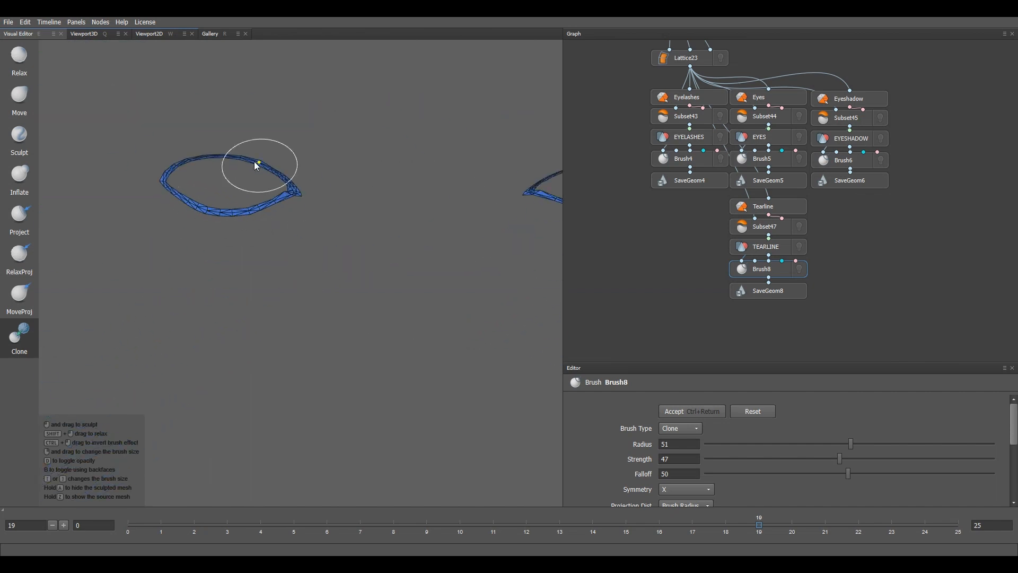
click(291, 182)
mouse_move(817, 291)
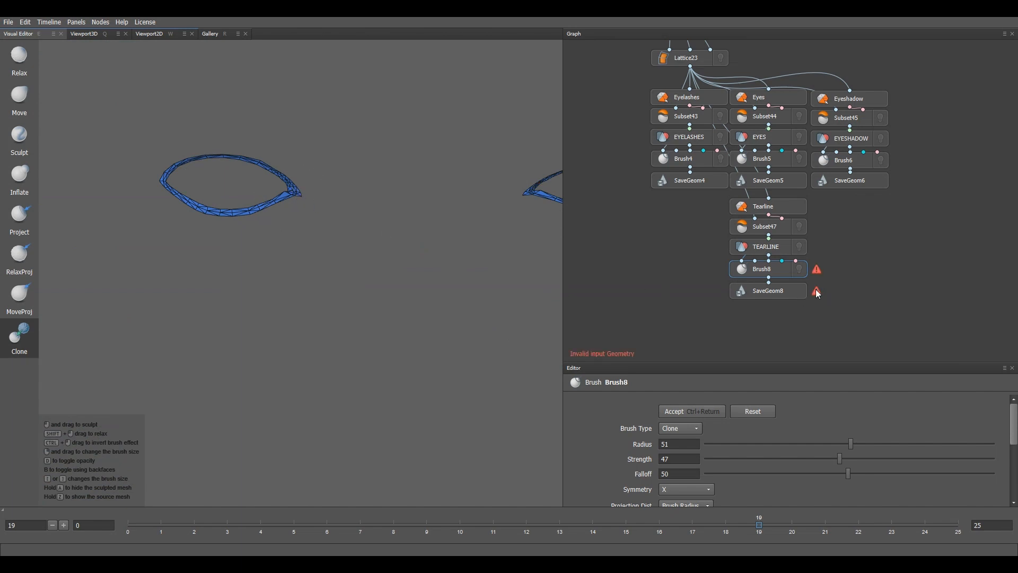
click(705, 413)
Step: Compute SaveGeom4's Eyelashes out.obj export, dismissing the can't-compute warning and rechecking the eyelash nodes
click(698, 178)
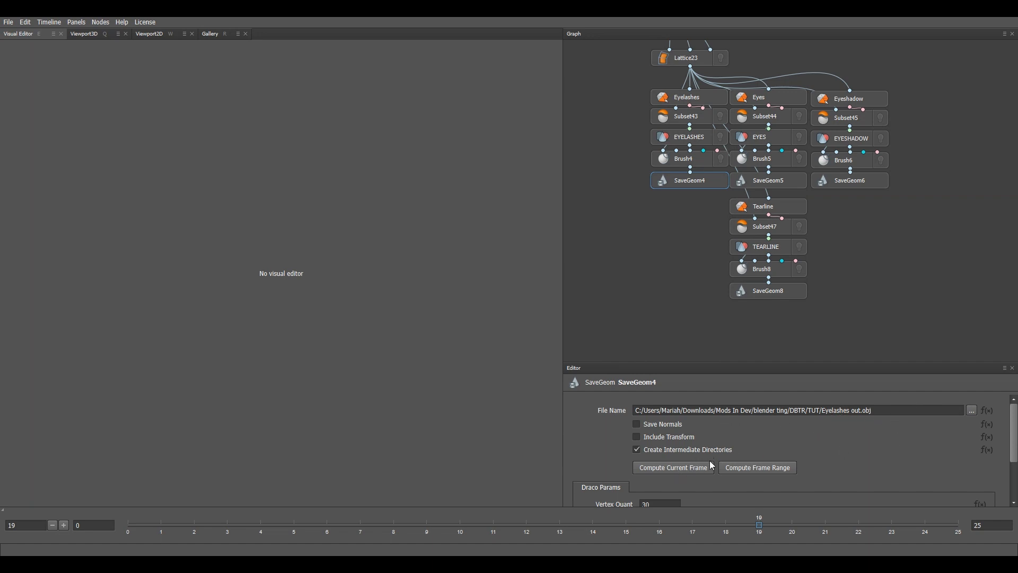
click(668, 469)
click(503, 292)
click(704, 139)
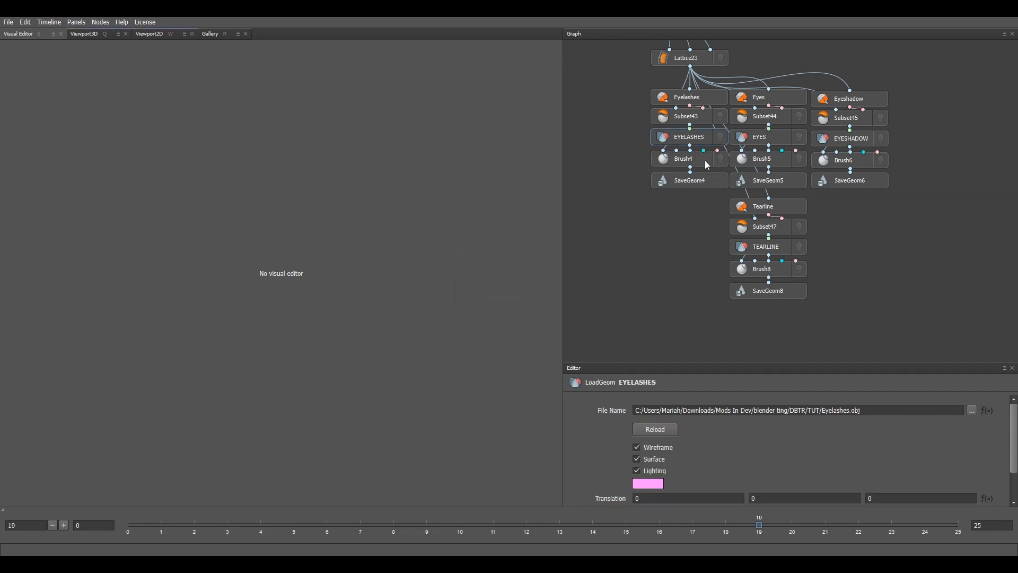
click(704, 159)
click(706, 180)
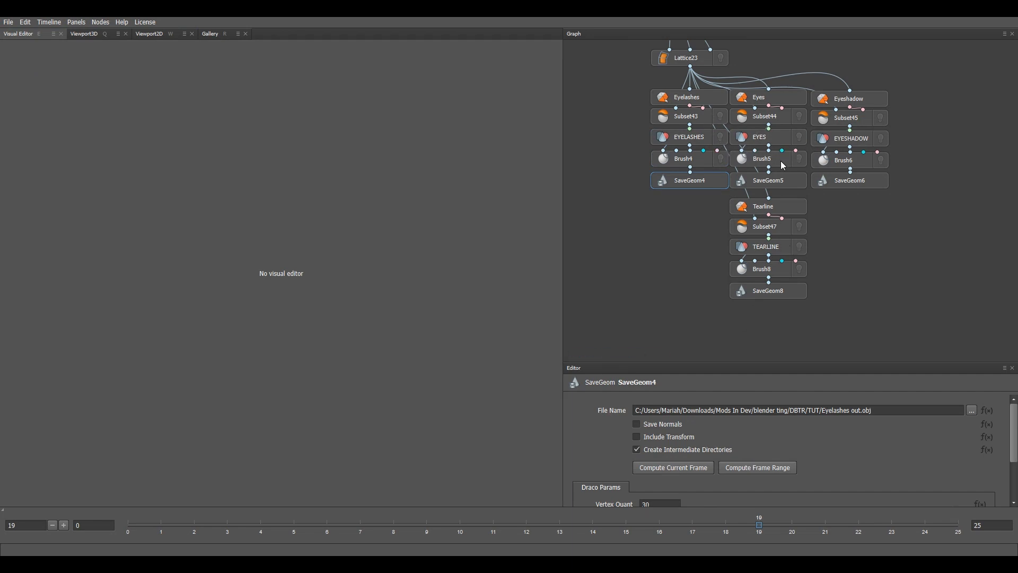
Step: Check the eyes save node, then export Eyeshadow out.obj and Tearline out.obj
click(783, 183)
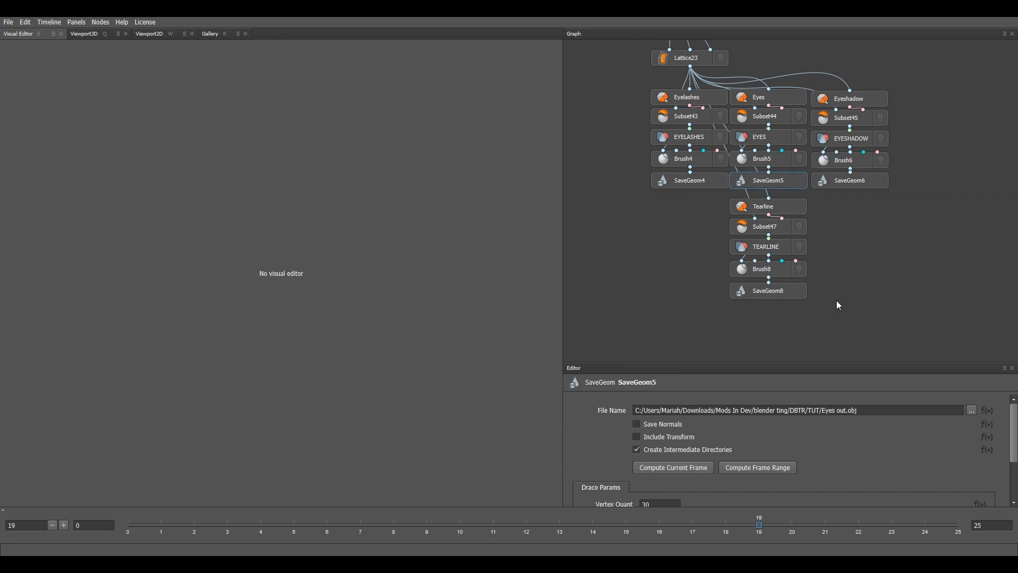
click(880, 182)
click(710, 467)
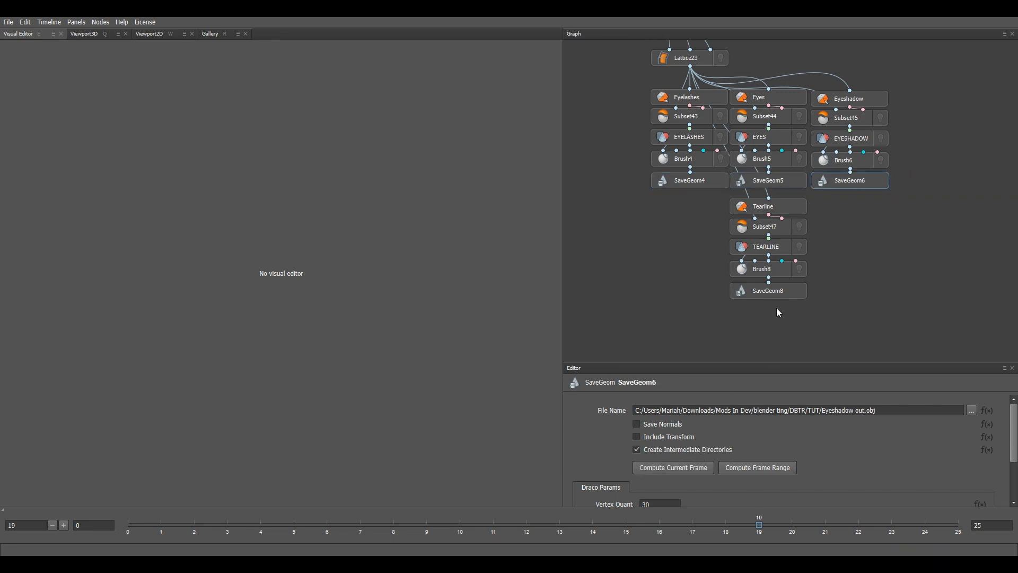
click(774, 291)
click(690, 467)
Step: Export the BASE_HEAD mesh to Head out.obj
scroll(666, 114, down, 2)
scroll(785, 224, up, 2)
middle_drag(671, 92, 767, 257)
click(717, 171)
scroll(720, 156, up, 1)
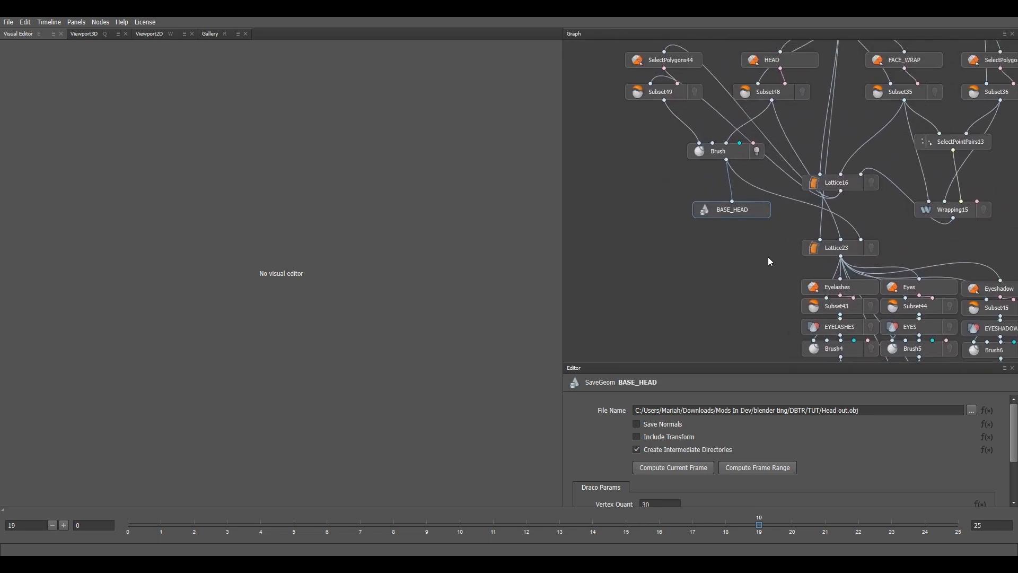
click(708, 468)
scroll(861, 247, down, 3)
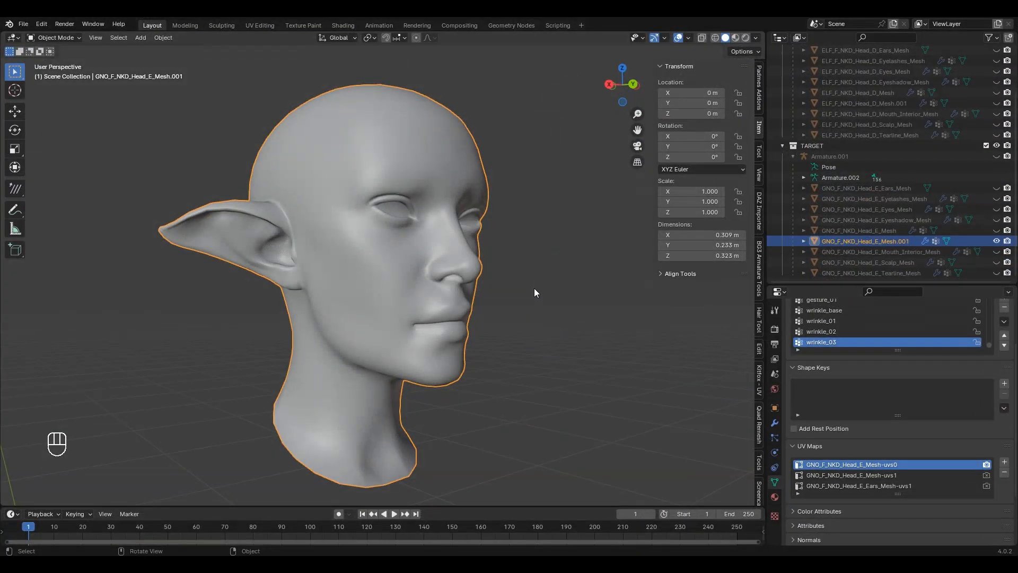
Step: Hide the current head mesh and make TARGET the active collection
scroll(533, 288, up, 1)
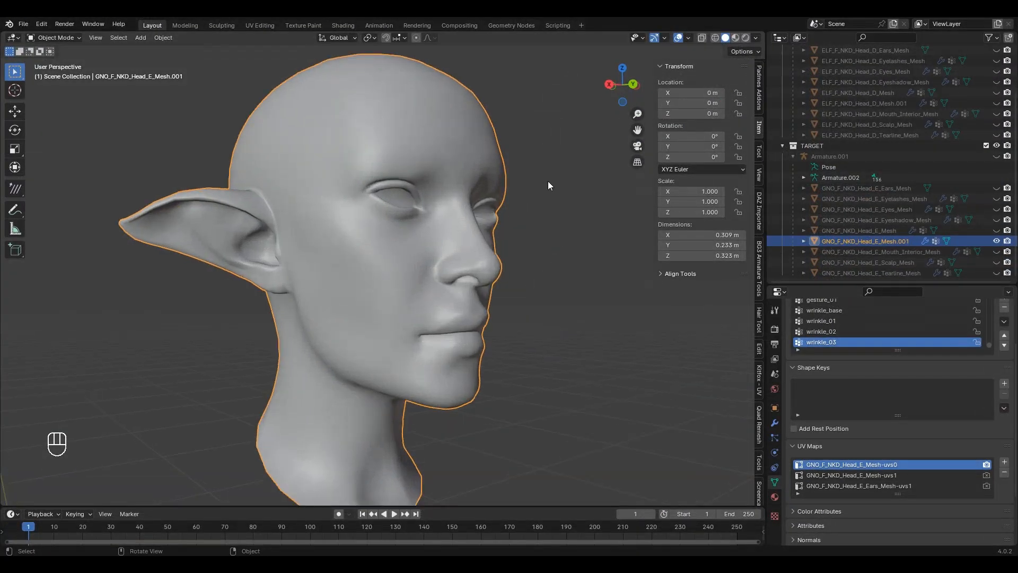
middle_drag(548, 180, 430, 239)
scroll(429, 238, down, 2)
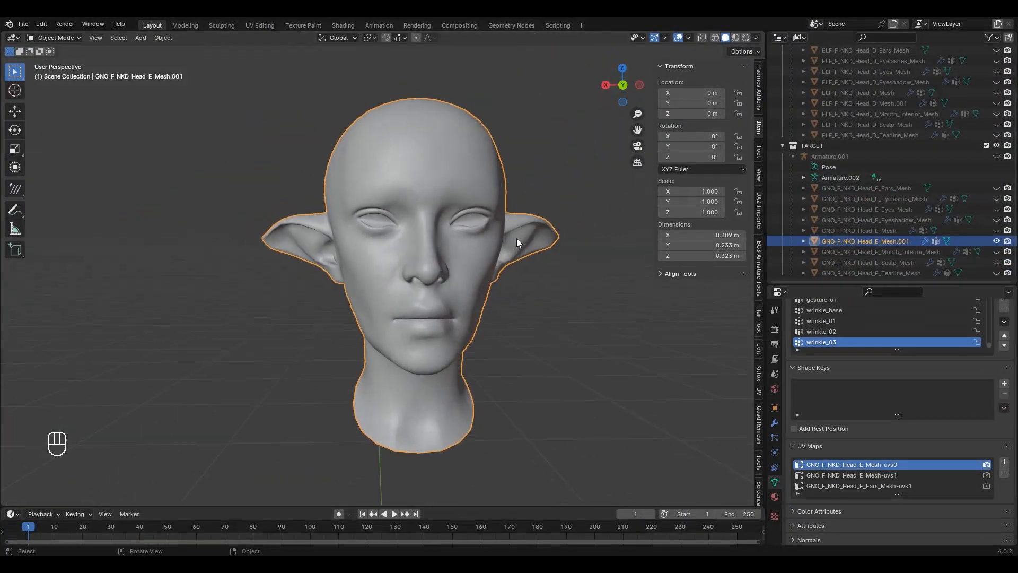
click(794, 155)
key(h)
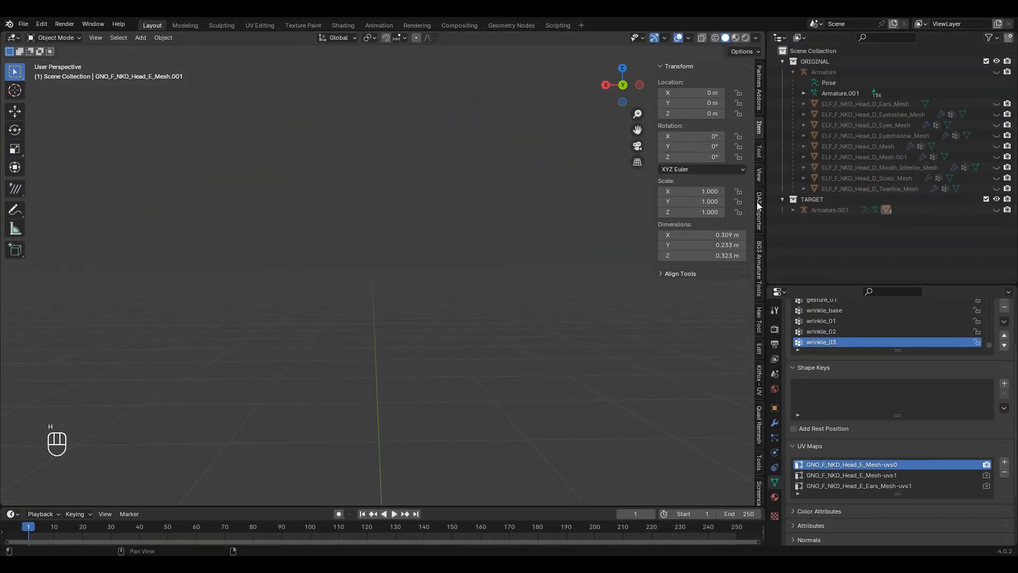
click(811, 199)
Step: Import Eyelashes out, Eyes out, Eyeshadow out, Head out and Tearline out OBJs via Wavefront (.obj)
key(q)
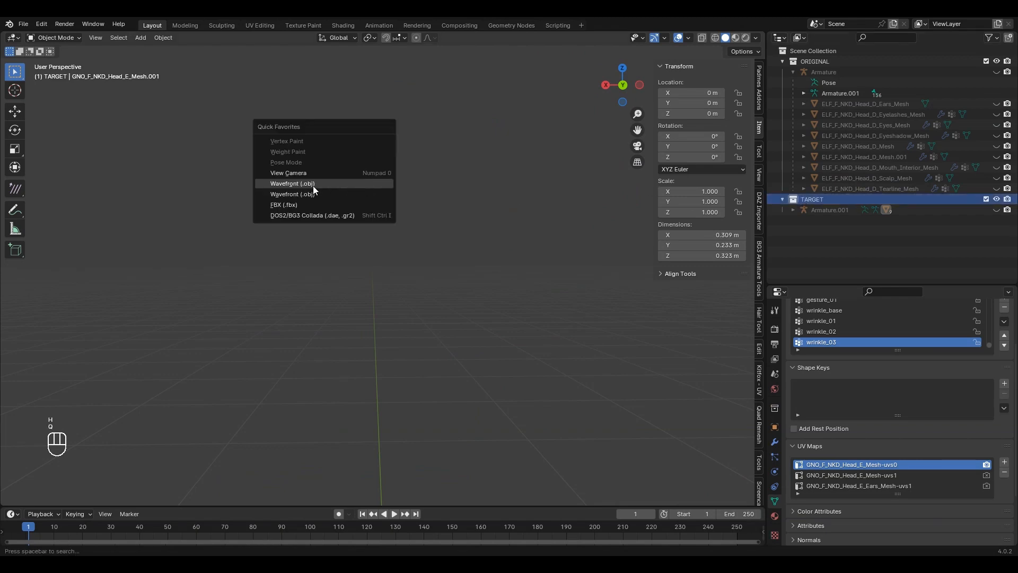
click(300, 194)
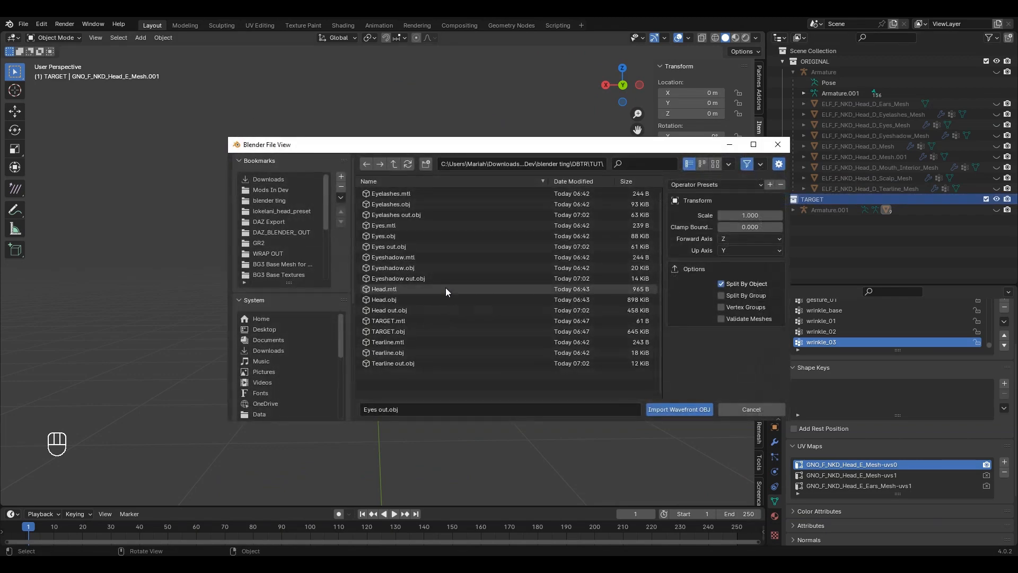
click(409, 215)
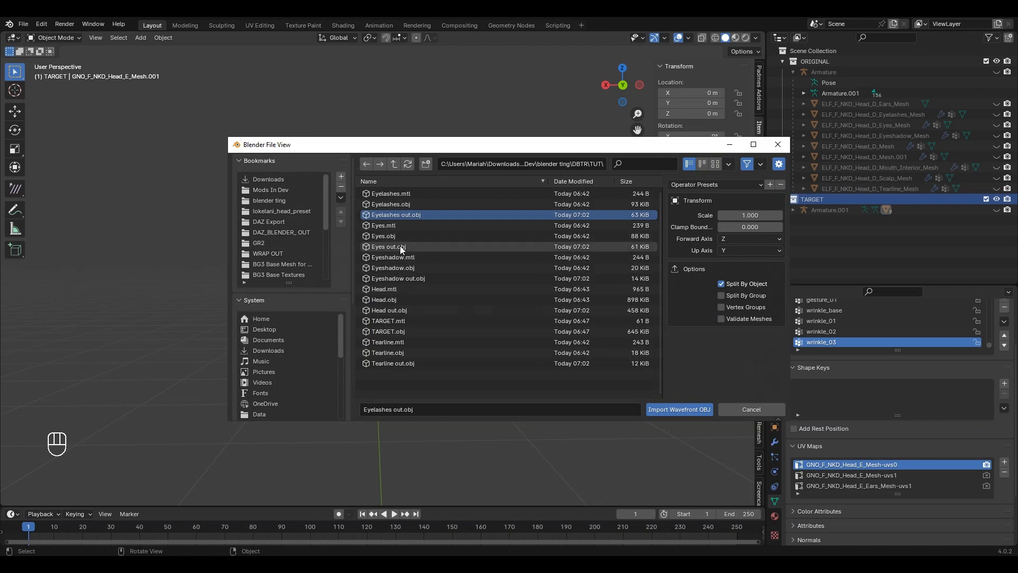
ctrl+click(400, 246)
ctrl+click(416, 278)
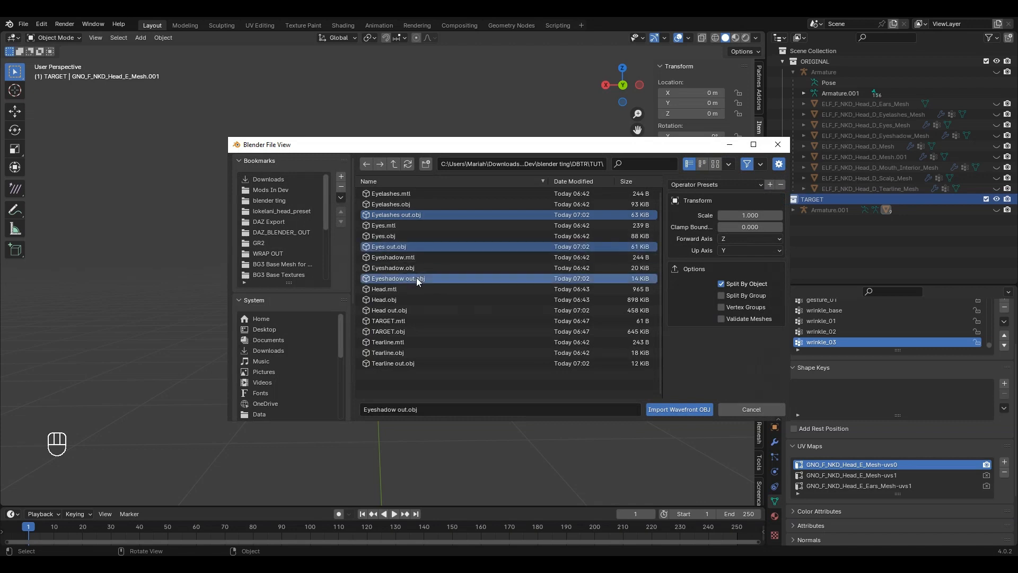
ctrl+click(399, 310)
ctrl+click(418, 362)
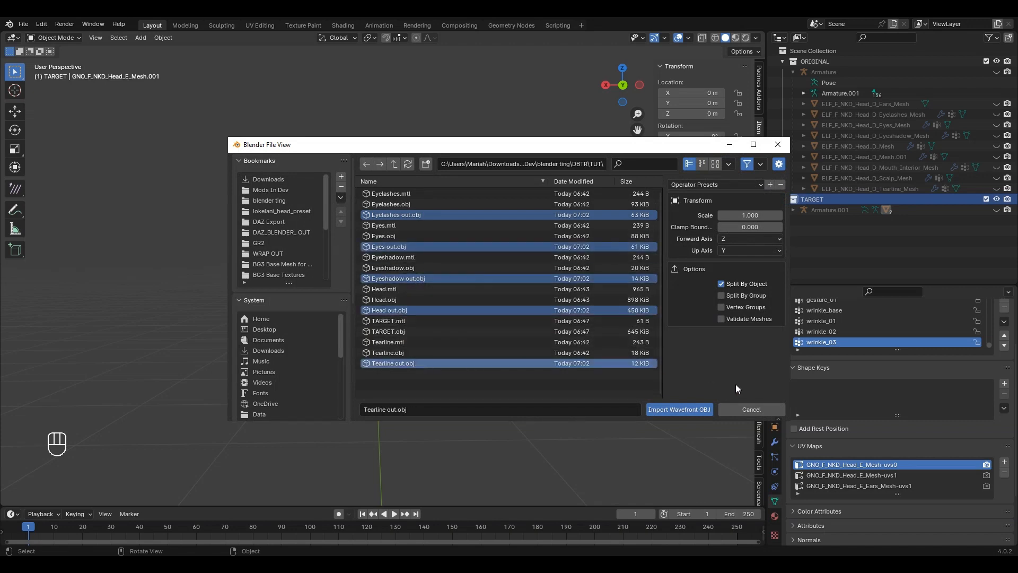
click(663, 409)
key(ctrl+a)
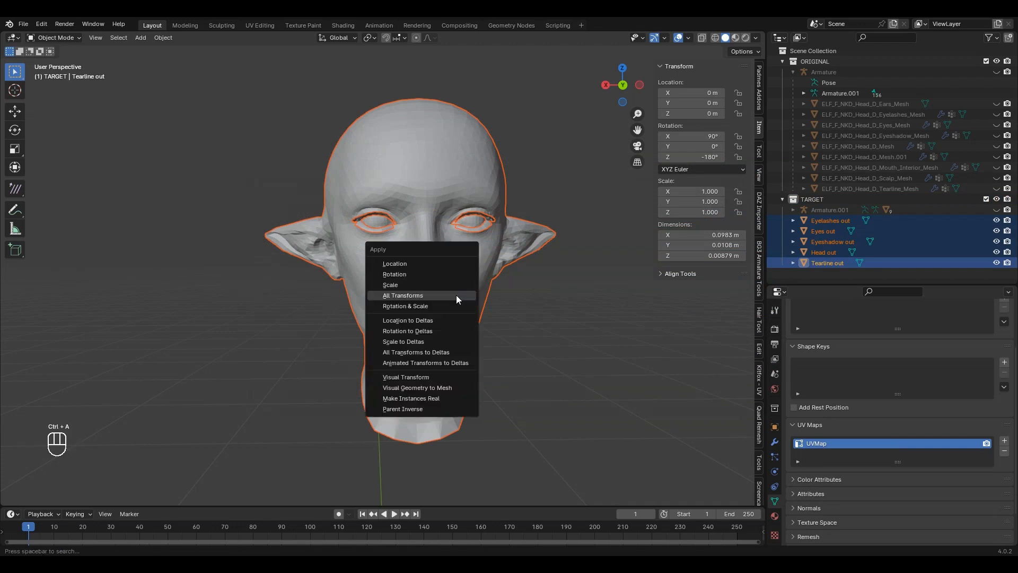
Step: Apply all transforms to the imported meshes, shade them smooth, then deselect them
click(456, 295)
right_click(461, 202)
click(461, 202)
scroll(472, 259, up, 5)
middle_drag(473, 258, 524, 329)
click(561, 333)
Step: Orbit and zoom around the wrapped elf head to inspect eyes, profiles and ears
scroll(524, 329, down, 2)
scroll(429, 206, up, 4)
shift+middle_drag(430, 205, 273, 286)
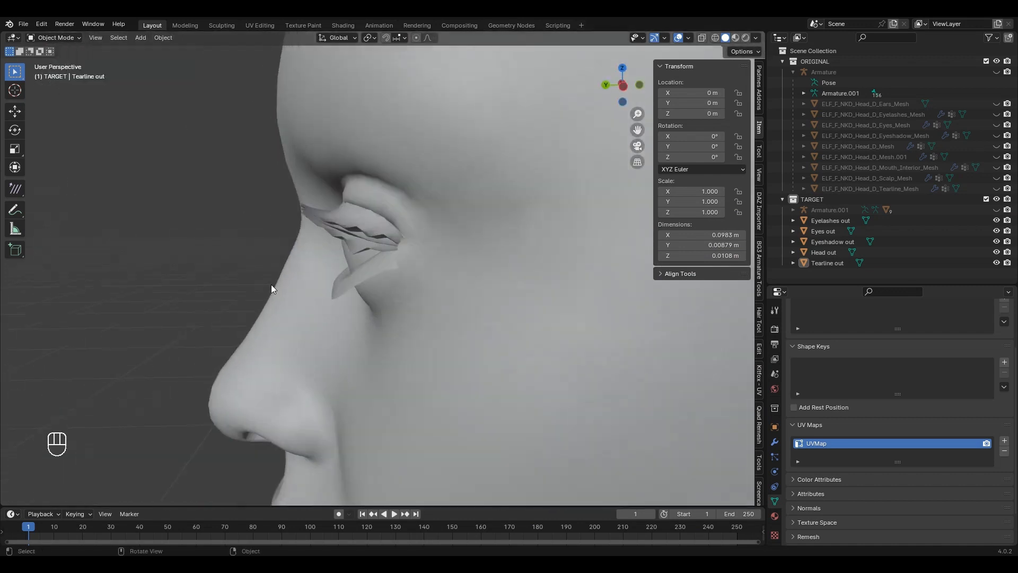
scroll(345, 325, down, 5)
middle_drag(345, 325, 491, 300)
scroll(491, 301, up, 4)
middle_drag(335, 276, 455, 265)
scroll(463, 312, up, 5)
scroll(454, 320, up, 3)
scroll(455, 266, down, 3)
scroll(455, 265, down, 6)
middle_drag(444, 307, 522, 337)
scroll(390, 325, up, 2)
shift+middle_drag(391, 325, 477, 361)
middle_drag(477, 360, 347, 375)
shift+middle_drag(348, 375, 346, 328)
scroll(347, 329, down, 2)
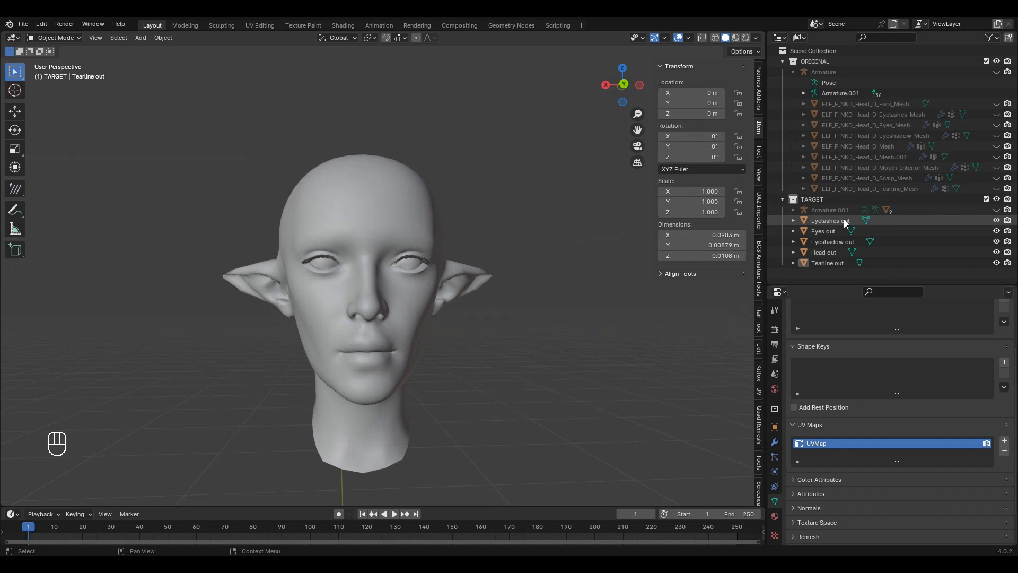
scroll(545, 273, up, 3)
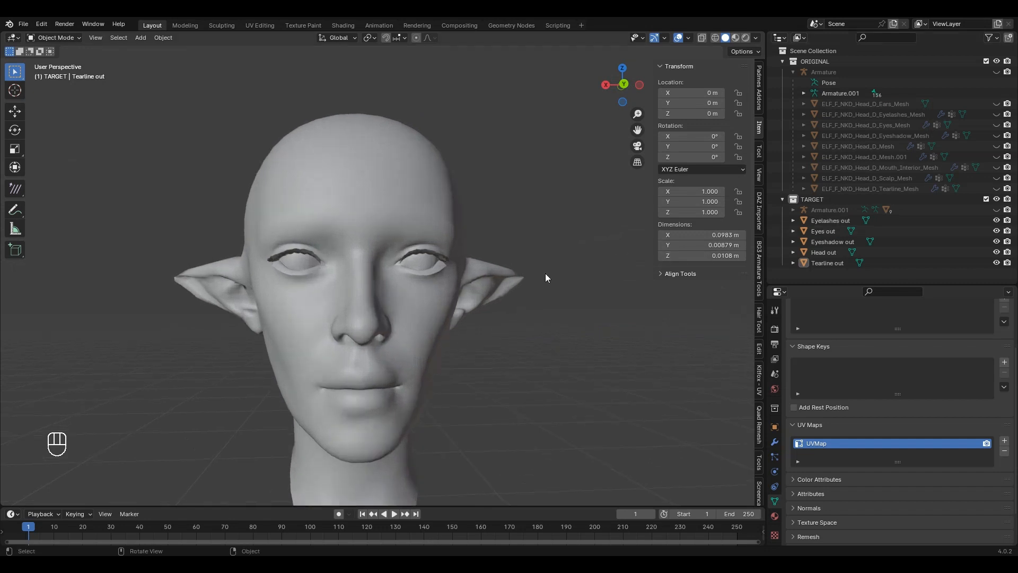
Step: Unhide the original head ELF_F_NKD_Head_D_Mesh.001 under Armature.001 and select it
click(792, 210)
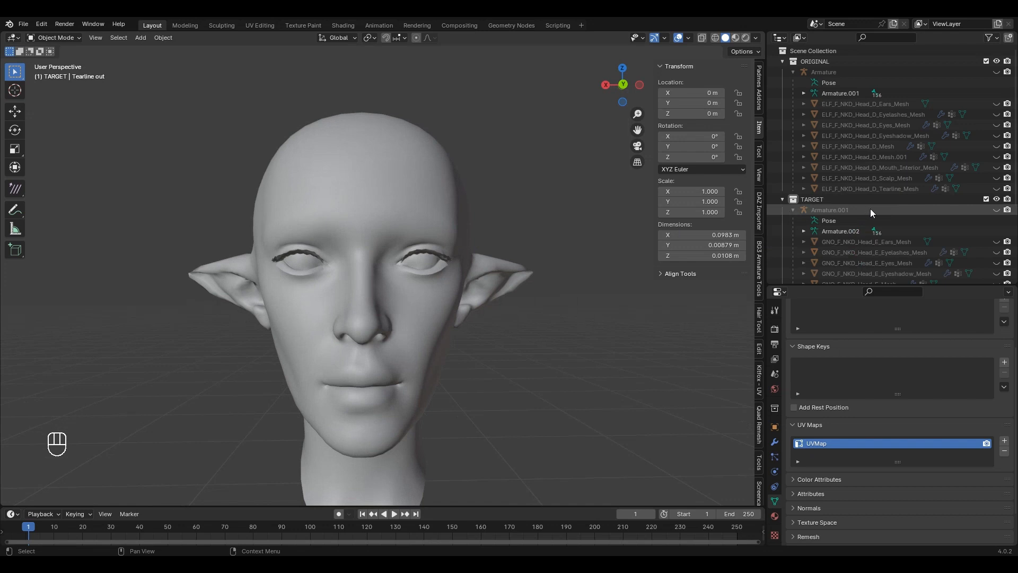
scroll(870, 209, down, 1)
click(800, 189)
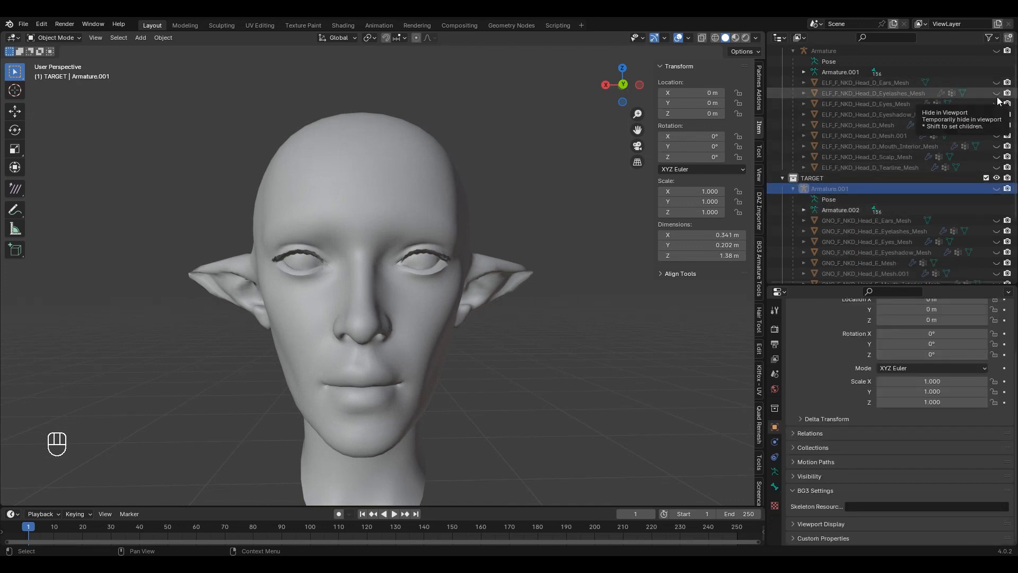
click(995, 146)
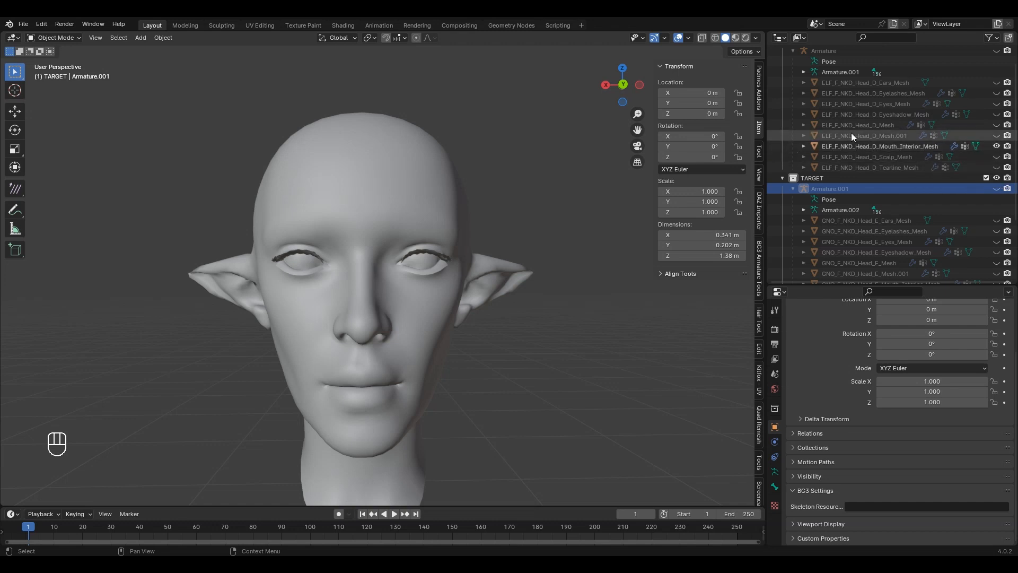
click(997, 146)
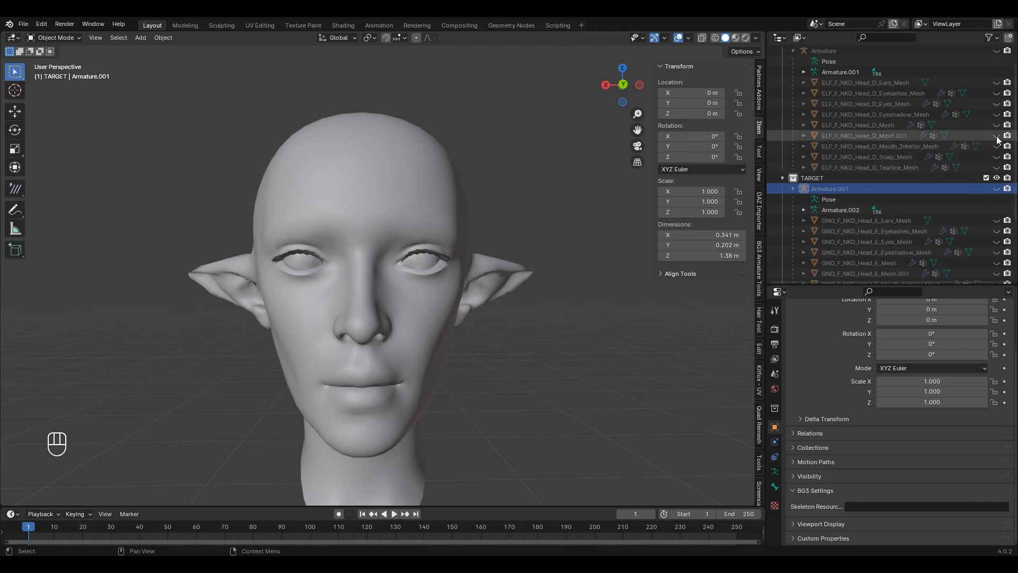
click(997, 136)
click(878, 137)
scroll(303, 182, down, 3)
shift+scroll(443, 191, up, 8)
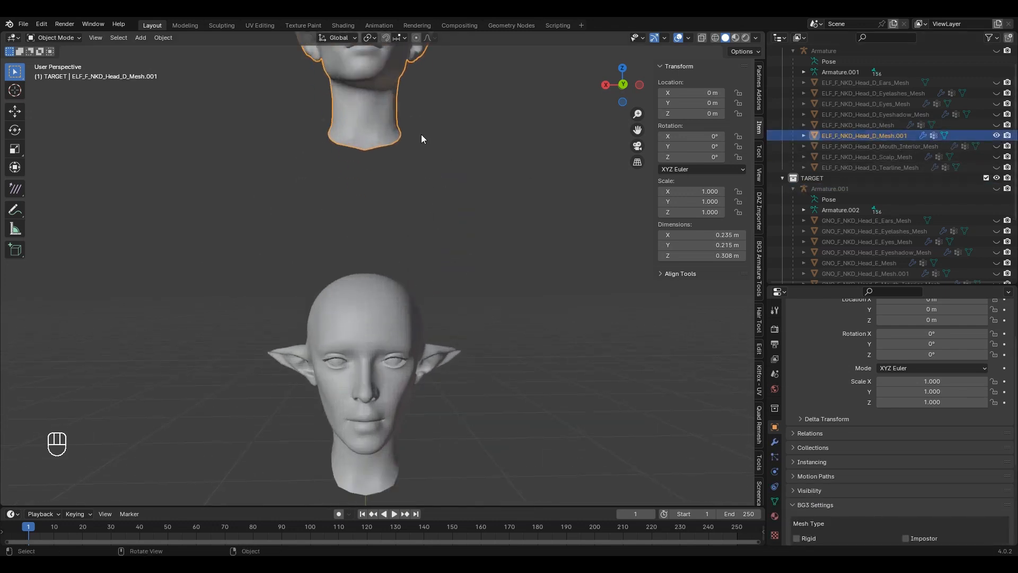
shift+scroll(446, 197, up, 3)
scroll(455, 209, up, 2)
Step: Copy the vertex order from two adjacent neck-bottom faces on the original head
key(Tab)
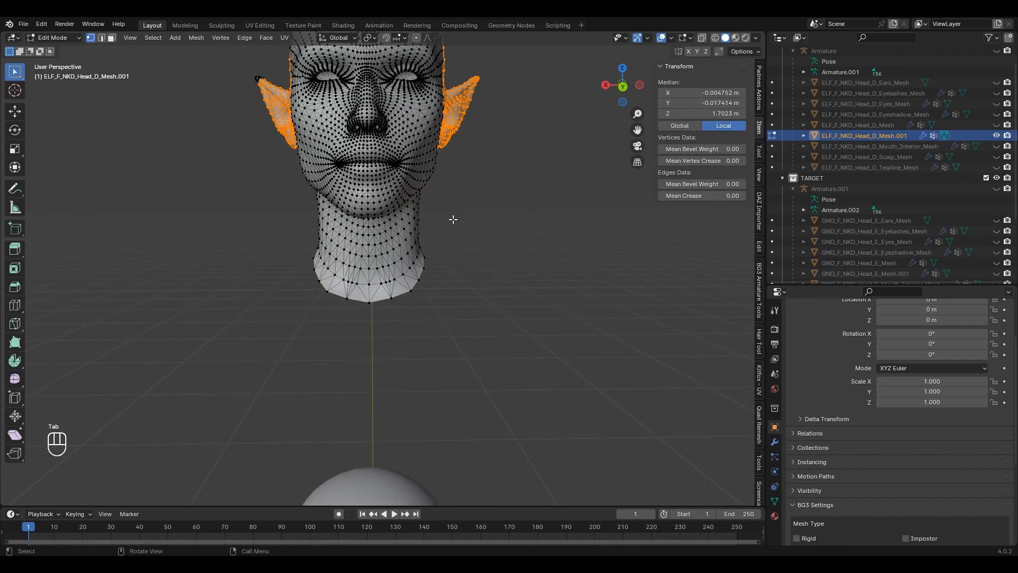
scroll(449, 233, up, 2)
key(3)
click(352, 302)
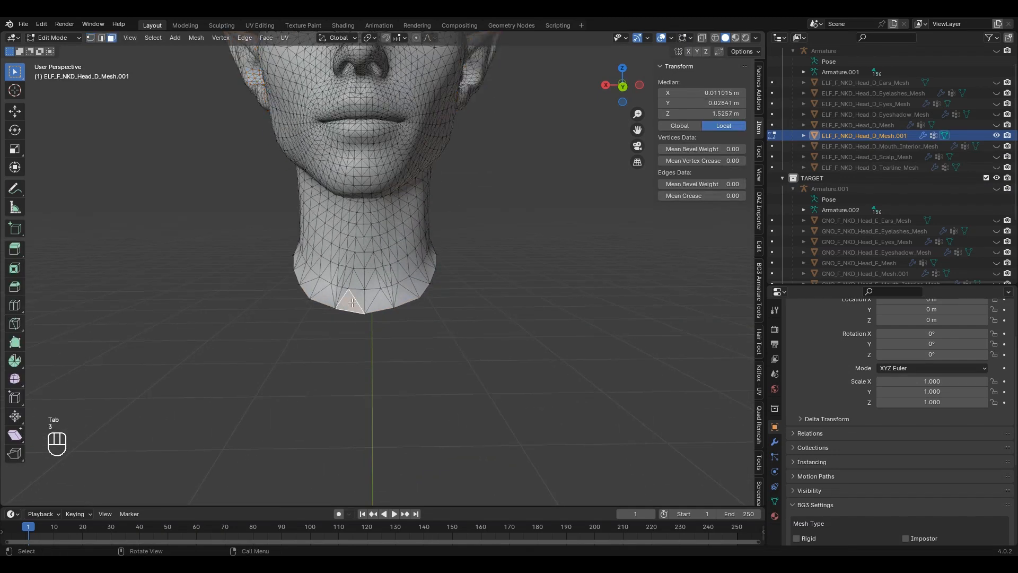
shift+click(357, 298)
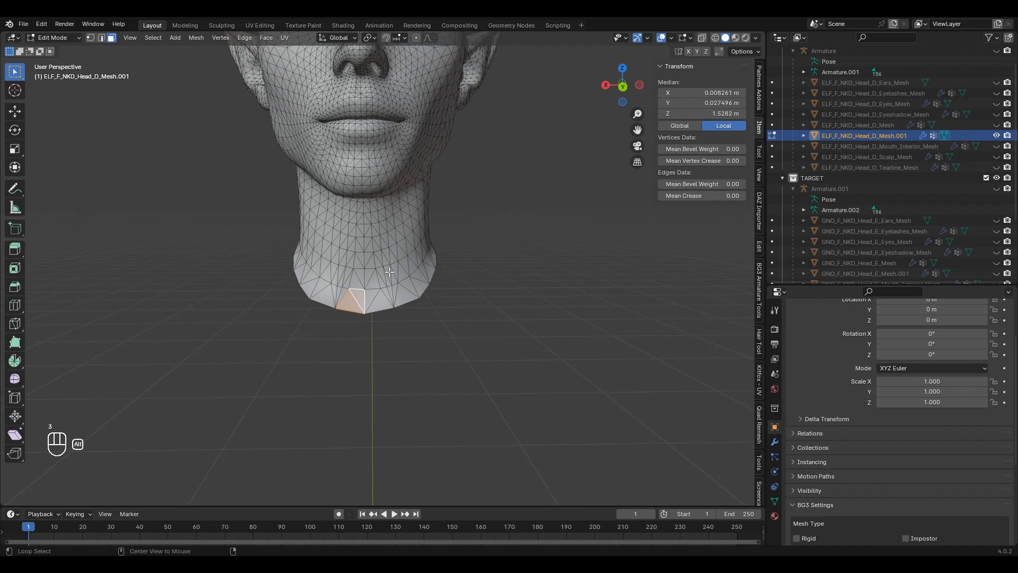
key(alt+c)
click(303, 272)
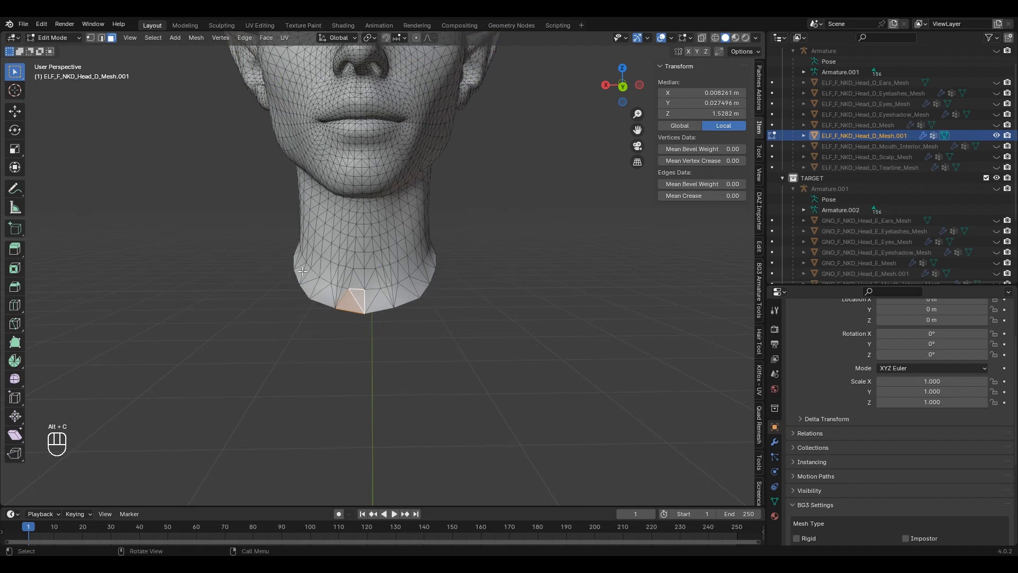
key(Tab)
Step: Paste that vertex order onto Head out using the two matching chin faces
scroll(460, 313, down, 5)
scroll(459, 314, down, 2)
shift+middle_drag(461, 325, 475, 168)
click(386, 320)
scroll(395, 317, up, 6)
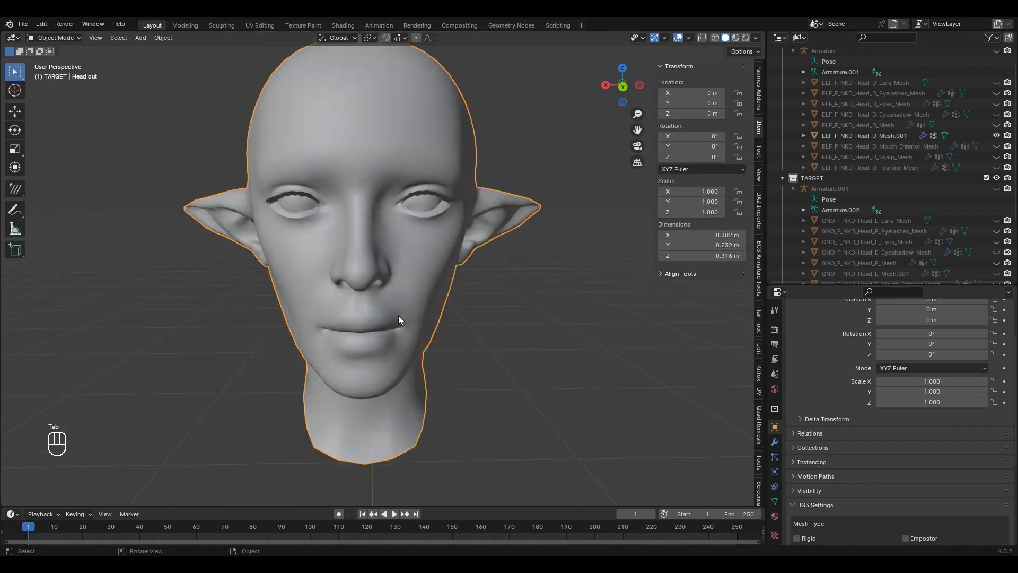
key(Tab)
scroll(405, 320, up, 2)
scroll(406, 320, down, 2)
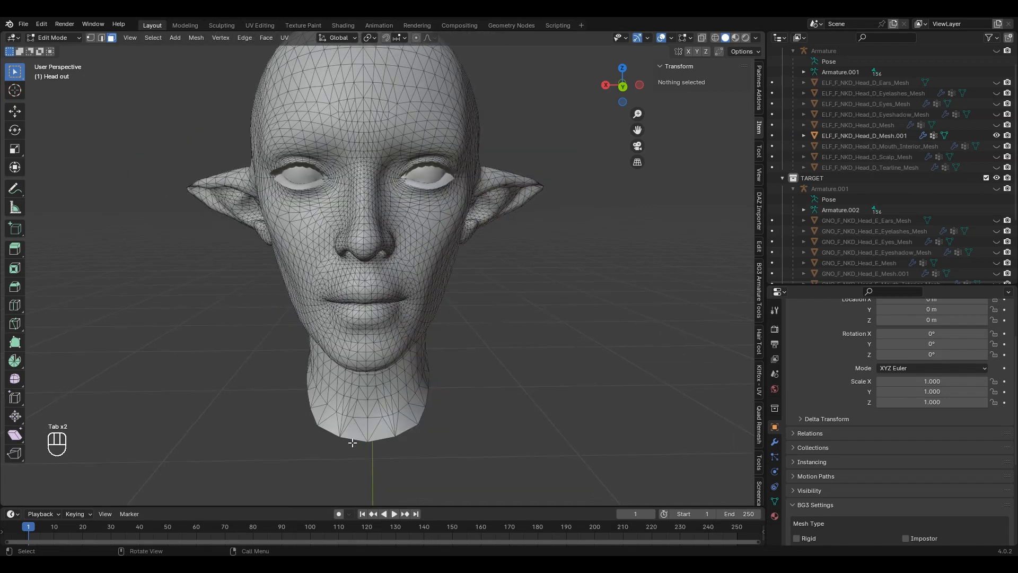
click(363, 429)
shift+click(352, 431)
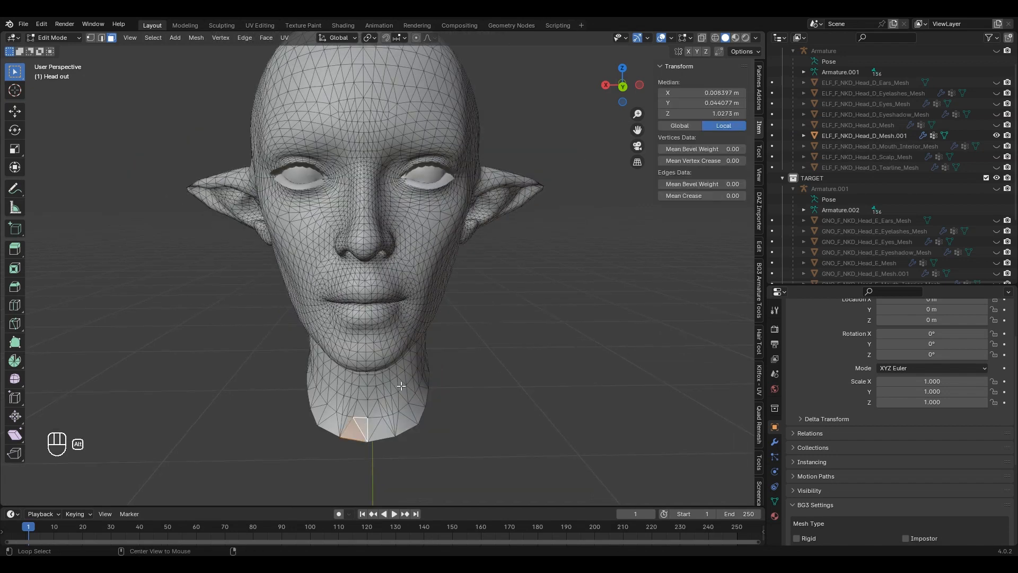
key(alt+c)
click(492, 387)
key(Tab)
scroll(480, 365, down, 3)
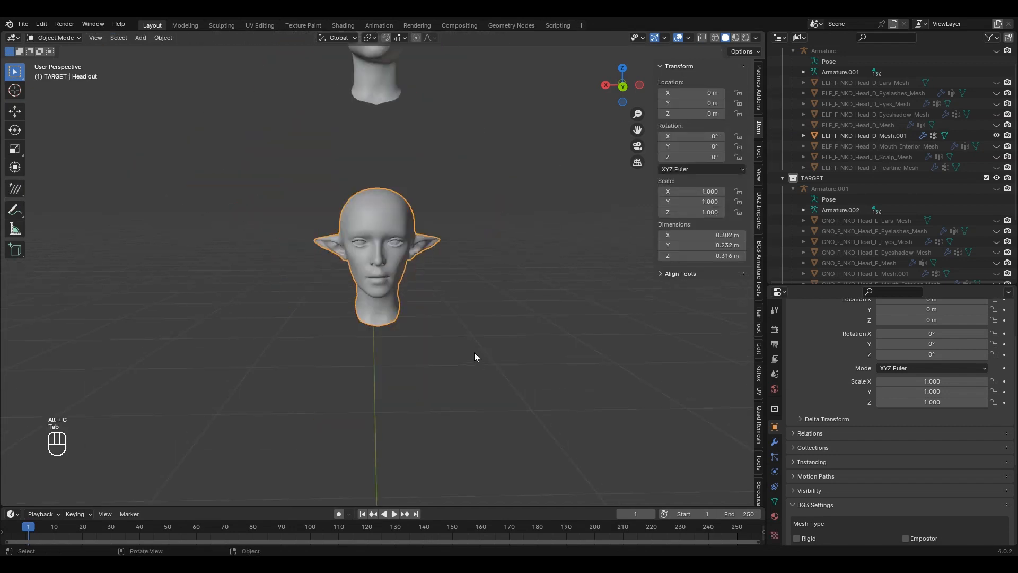
Step: In ELF_F_NKD_Head_D_Mesh.001's Object Data properties, set Mesh Data Transfer's source to Head out
click(400, 110)
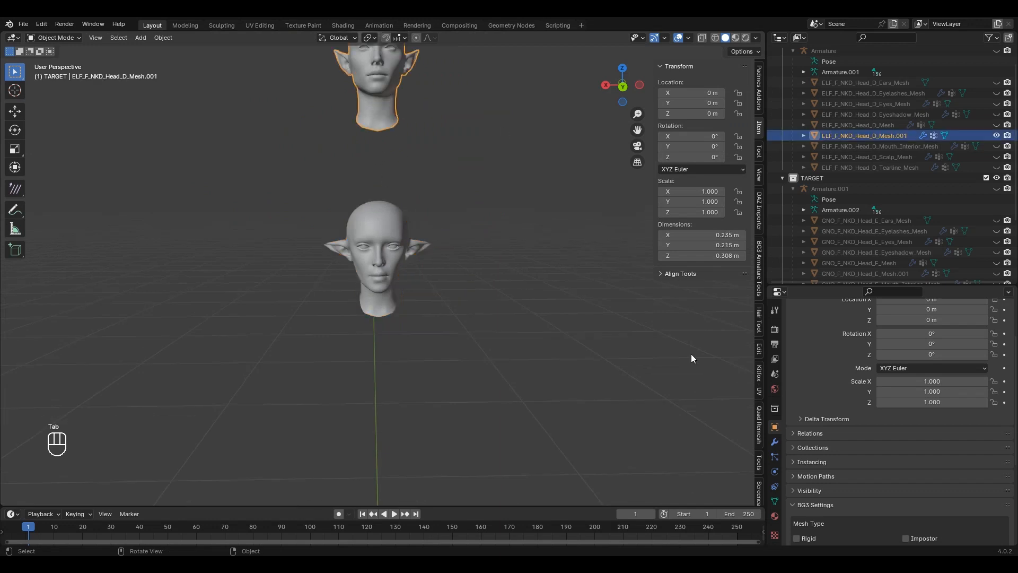
click(775, 501)
scroll(918, 453, down, 3)
scroll(920, 462, down, 2)
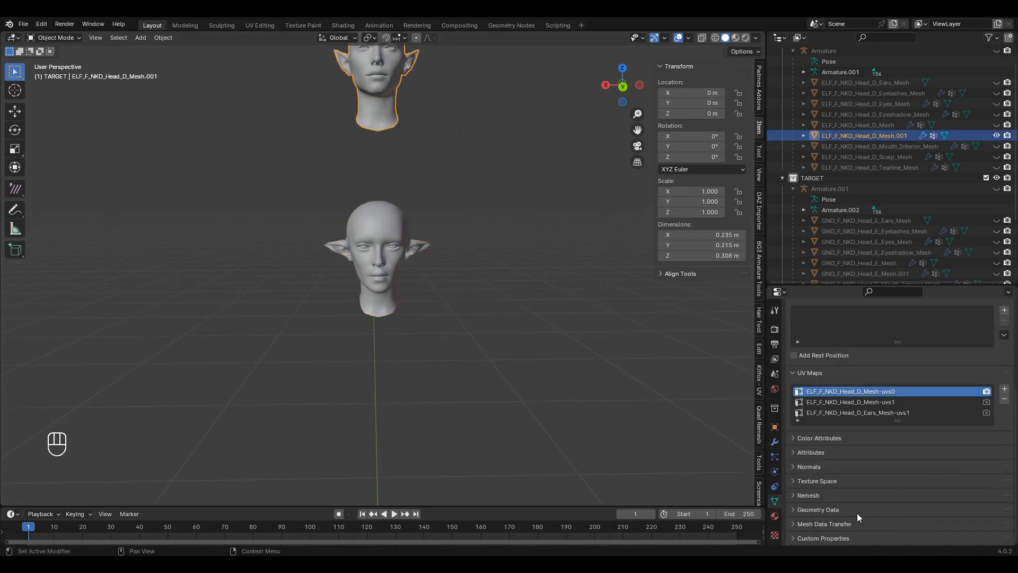
click(831, 523)
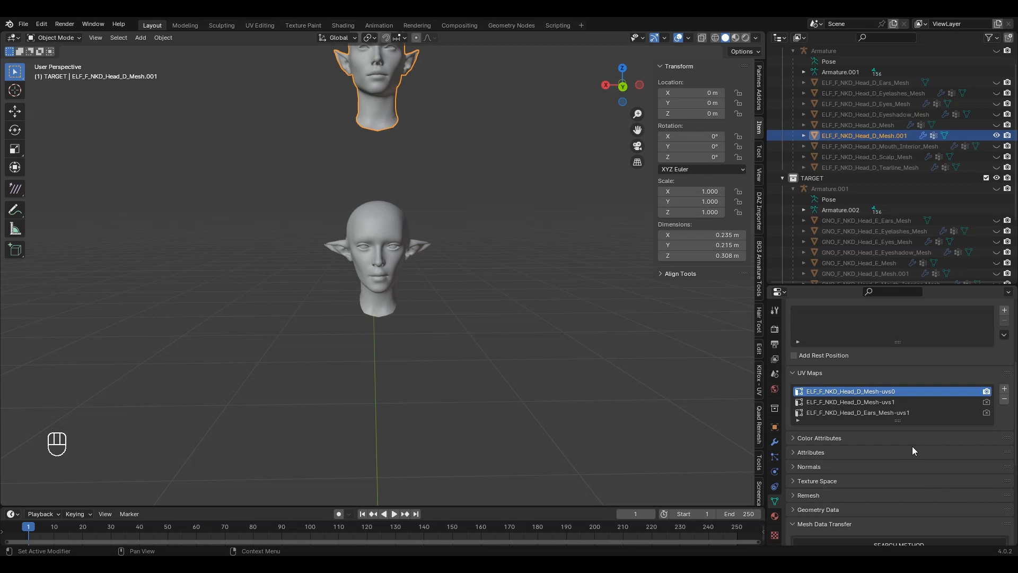
scroll(912, 447, down, 6)
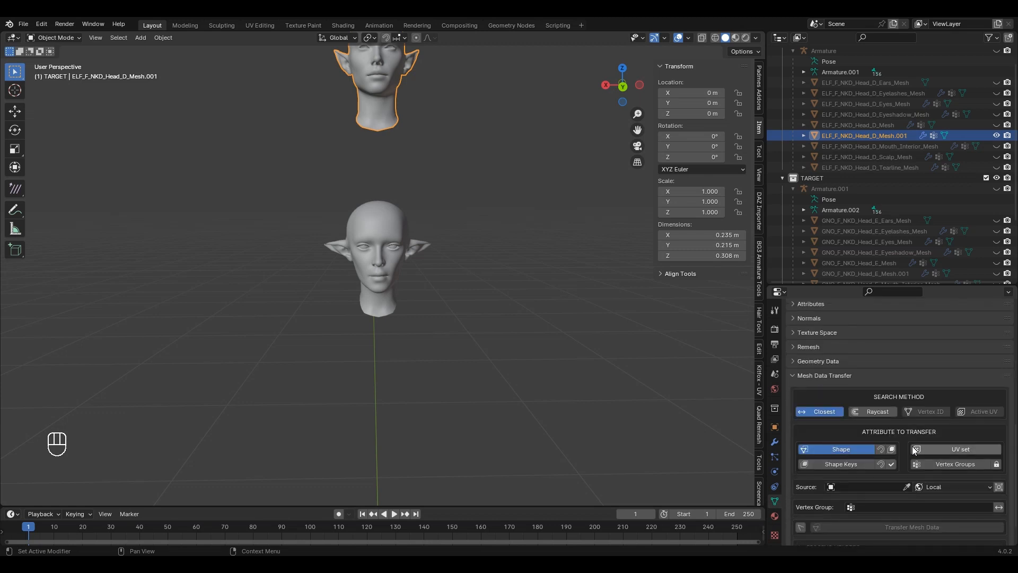
click(906, 454)
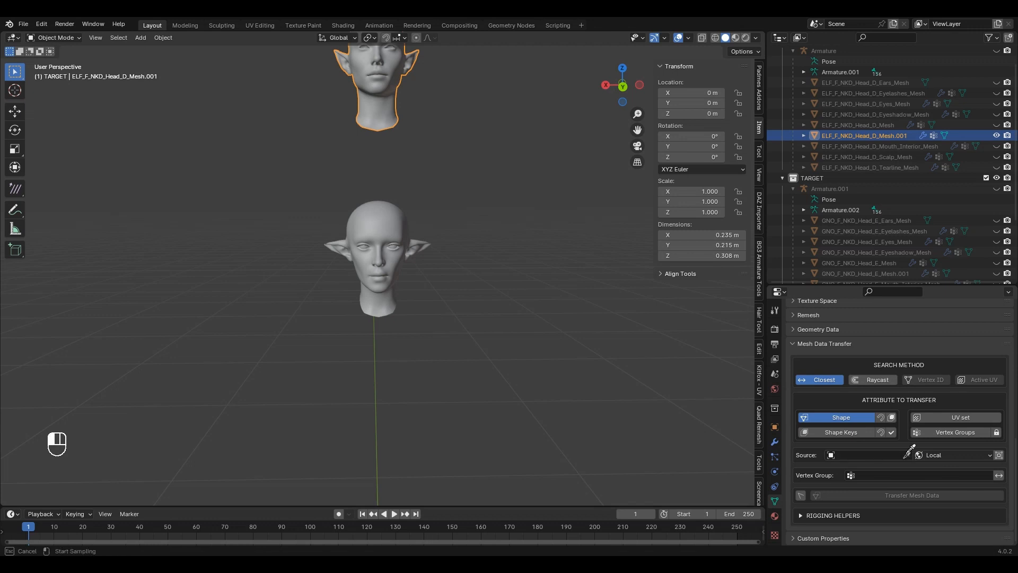
click(384, 219)
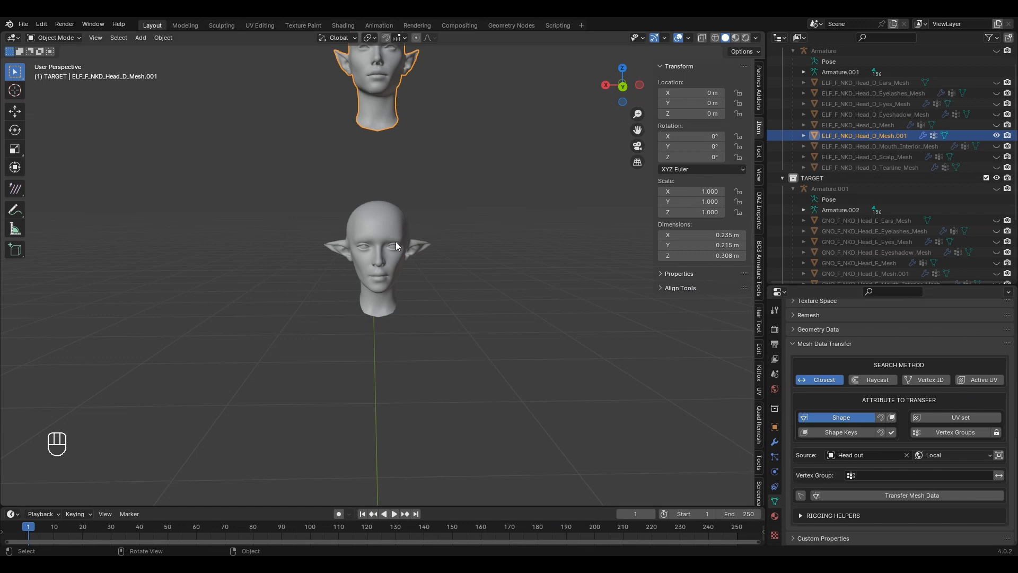
Step: Set Mesh Data Transfer to match by Vertex ID with World source space
click(942, 380)
click(934, 455)
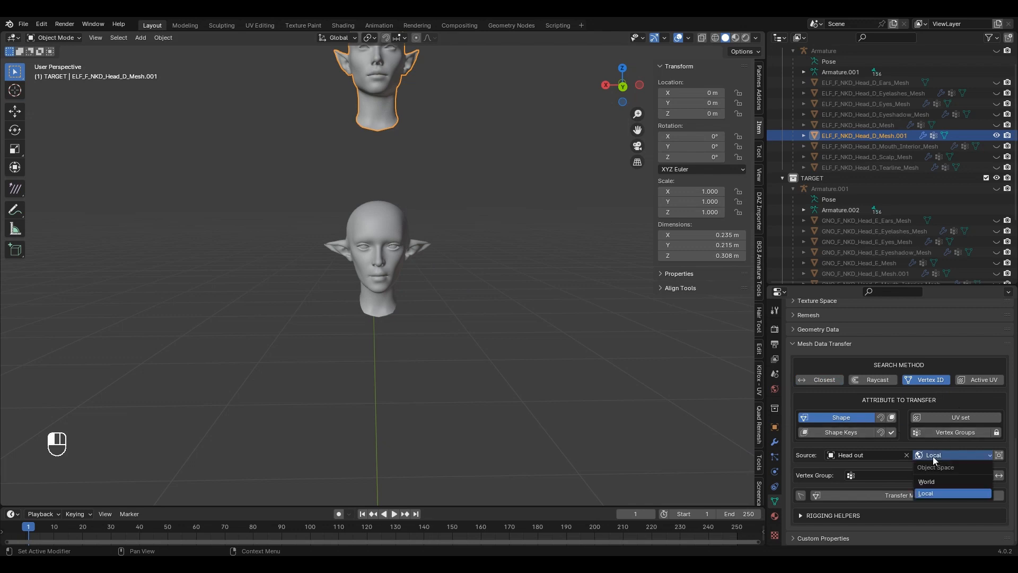
click(942, 481)
click(943, 458)
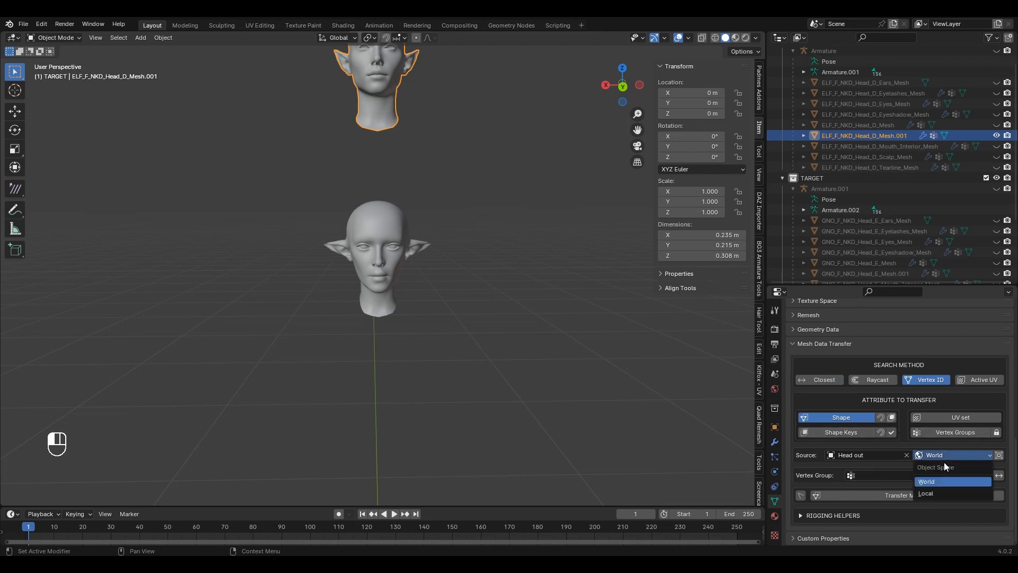
click(925, 494)
scroll(473, 221, up, 5)
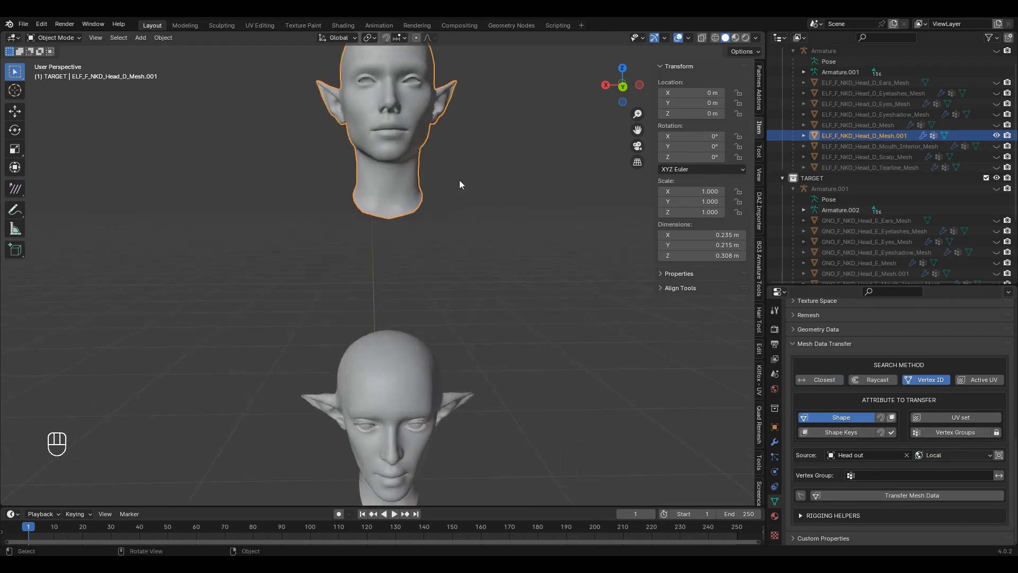
click(949, 455)
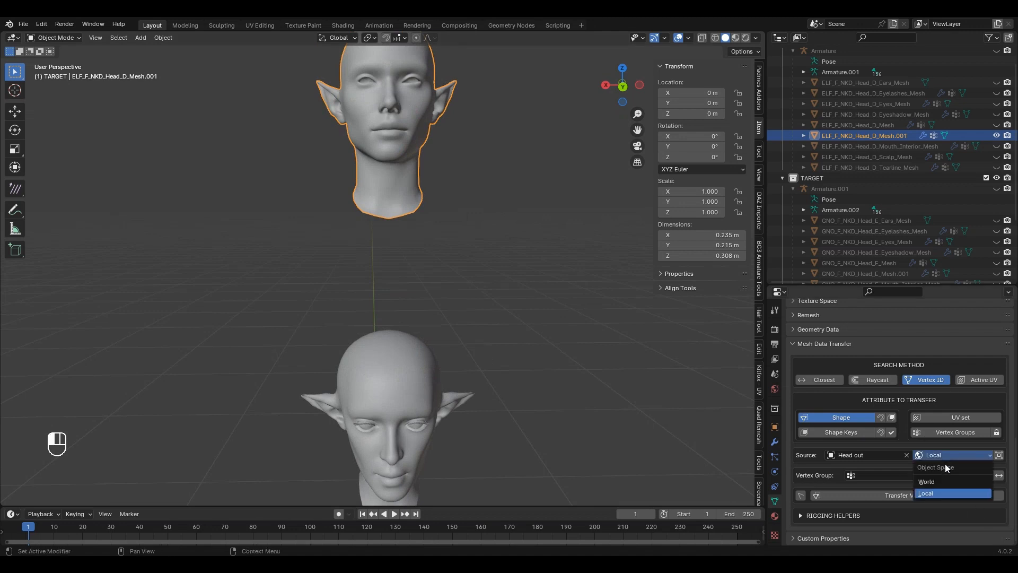
click(933, 481)
scroll(552, 383, down, 4)
Step: Transfer the Head out shape onto the elf head and test-move it along X
shift+middle_drag(551, 380, 330, 305)
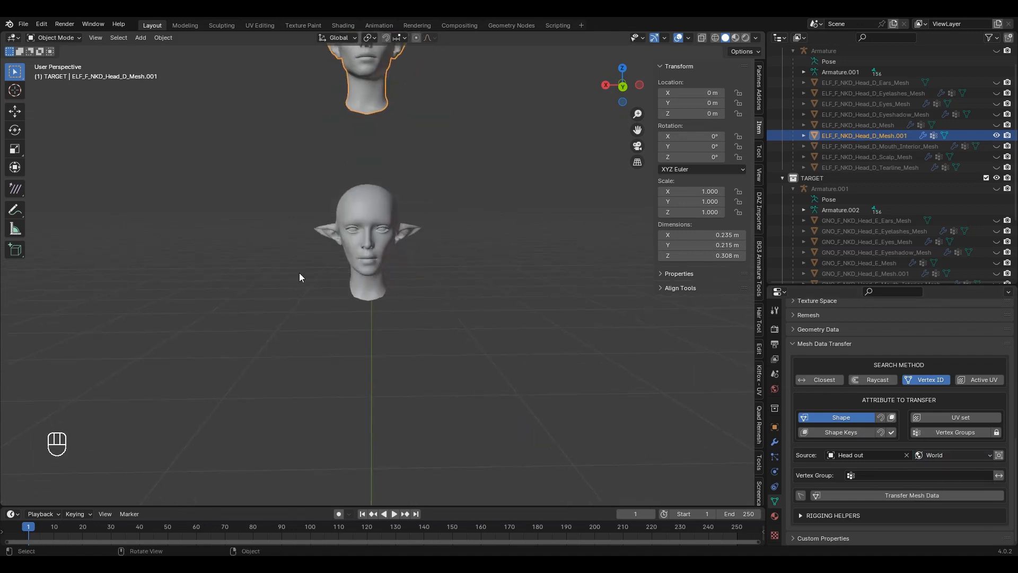
click(908, 493)
scroll(323, 243, up, 5)
key(g)
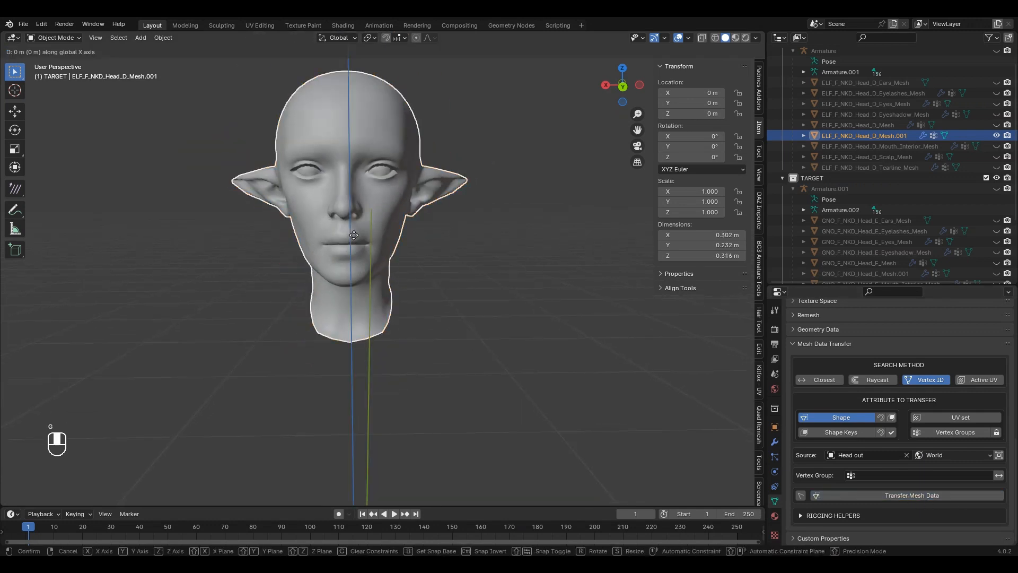
key(x)
right_click(514, 234)
Step: Hide the reshaped elf head and select Head out in the Outliner
scroll(437, 243, up, 2)
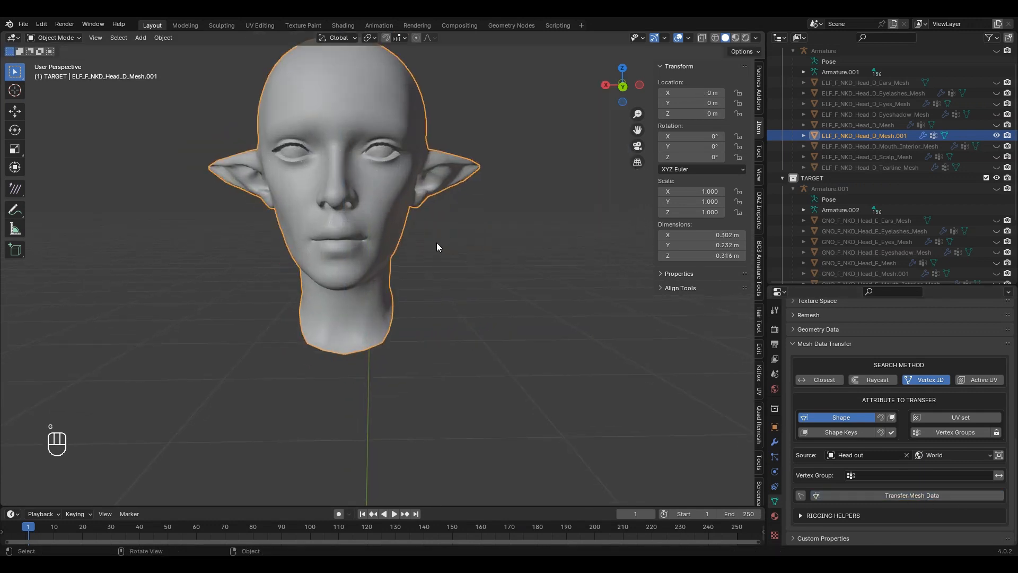
shift+middle_drag(446, 257, 525, 309)
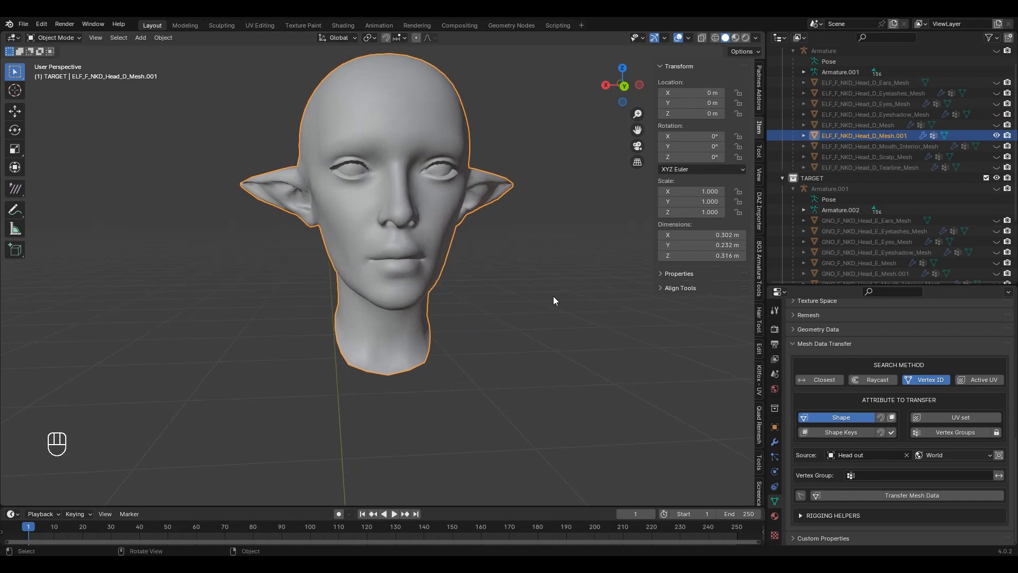
click(998, 136)
scroll(902, 159, down, 5)
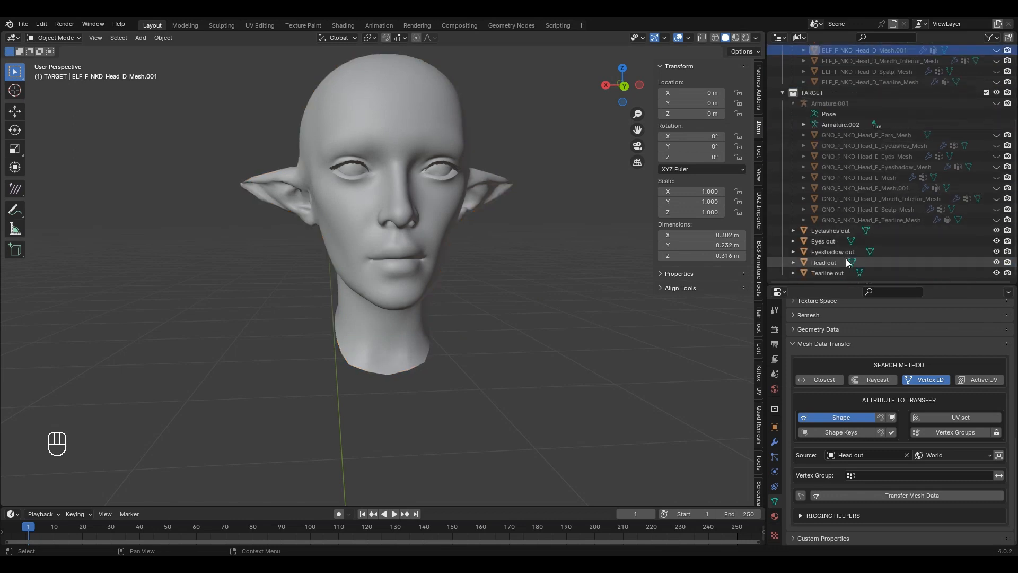
click(828, 263)
Step: Delete the Head out object
key(Delete)
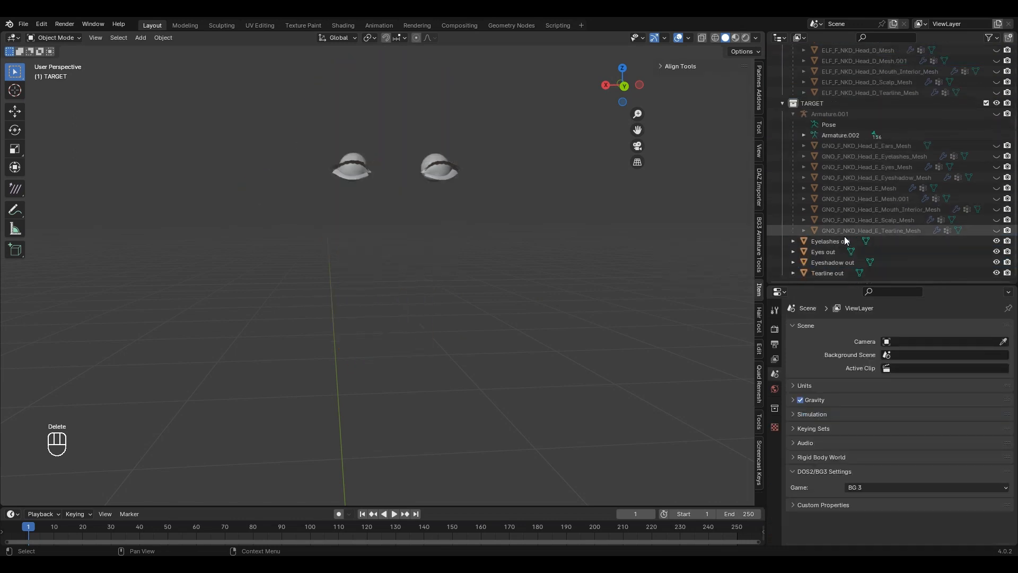
scroll(921, 198, up, 2)
scroll(921, 198, up, 5)
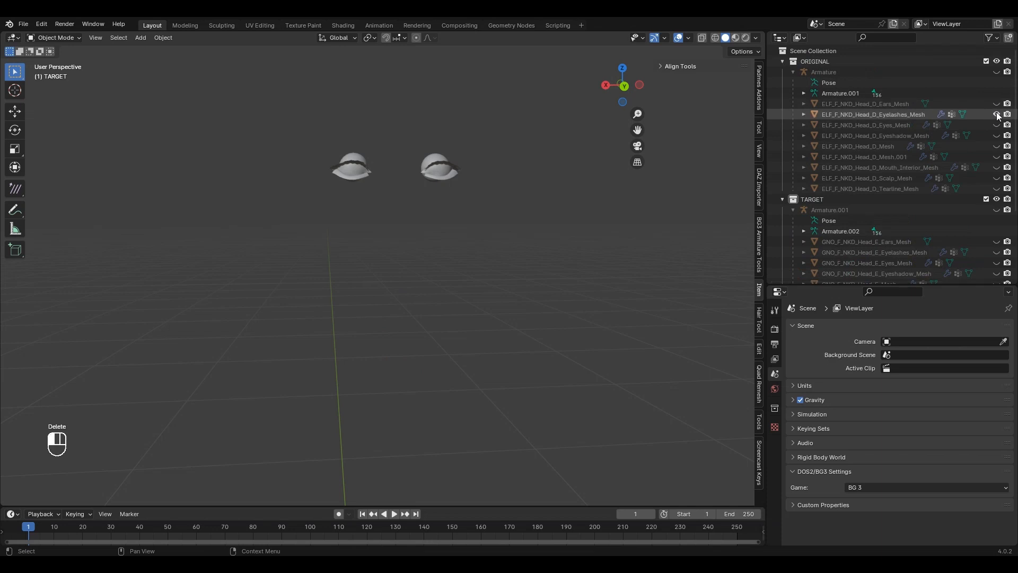
Step: Copy the vertex order from an end face of the original eyelashes mesh
click(889, 113)
key(KP_Decimal)
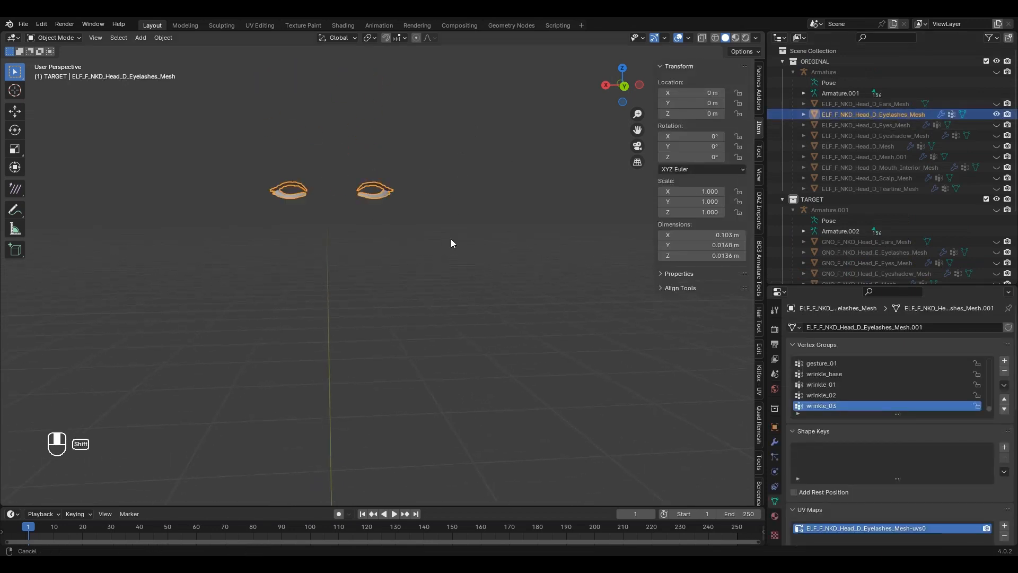
key(Tab)
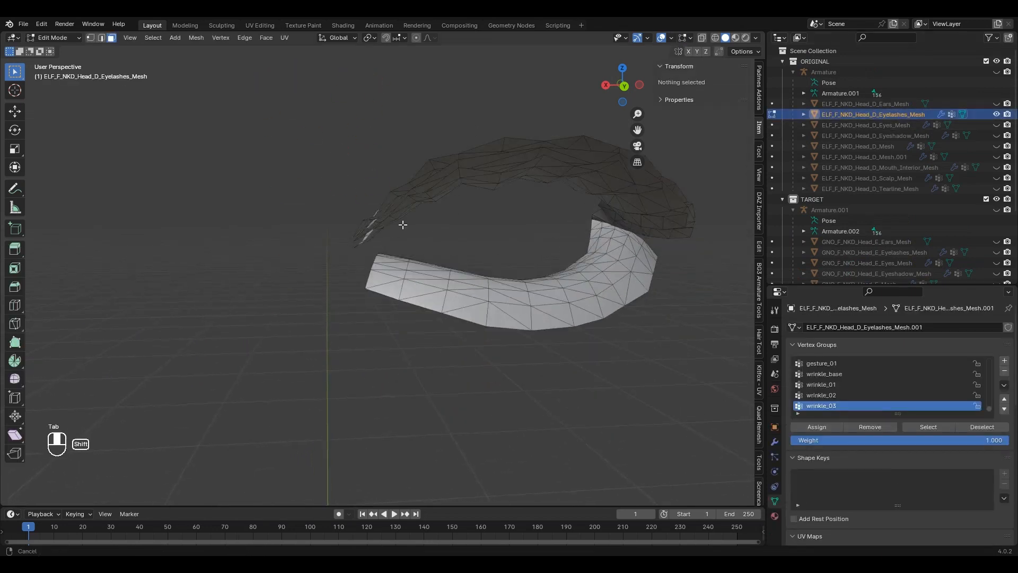
click(387, 278)
key(alt+c)
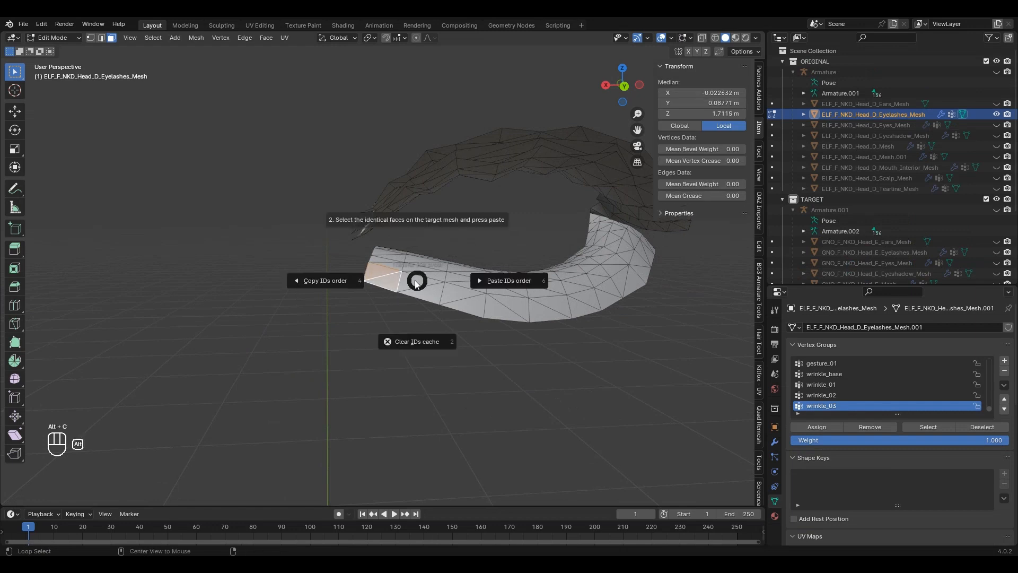
scroll(366, 300, down, 16)
shift+middle_drag(460, 451, 428, 250)
scroll(450, 254, up, 9)
key(Tab)
click(432, 258)
scroll(431, 257, up, 7)
Step: Paste that vertex order onto the matching face of Eyelashes out
key(Tab)
click(439, 184)
key(alt+c)
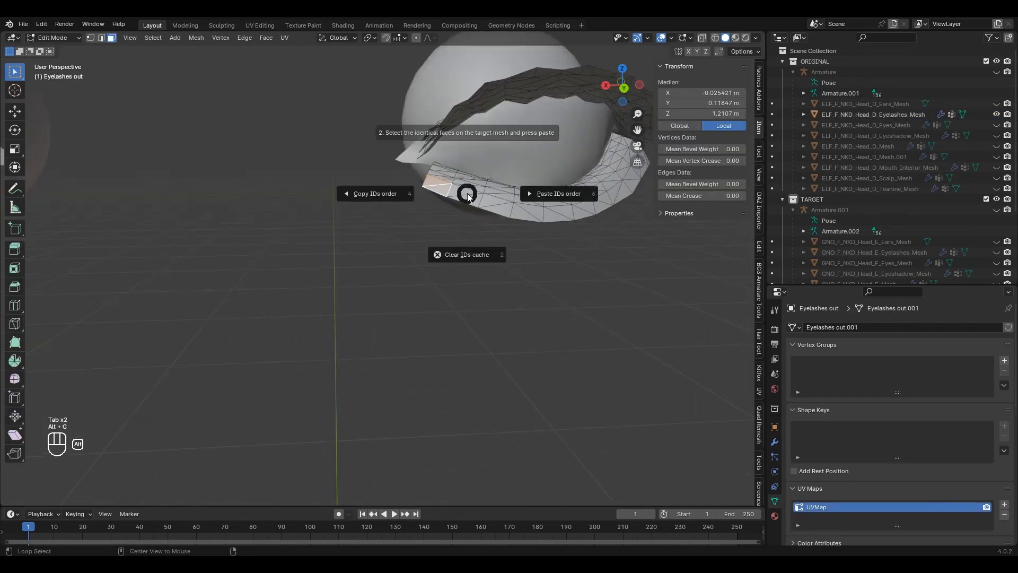
click(545, 190)
key(Tab)
scroll(469, 232, down, 10)
Step: Transfer Eyelashes out onto the original eyelashes by Vertex ID in World space, then delete it
click(387, 74)
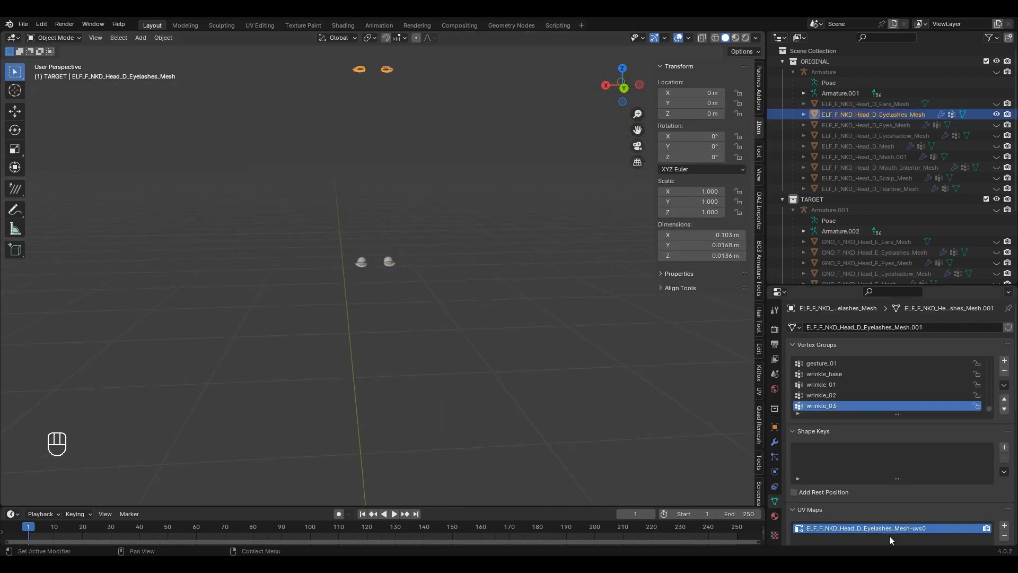
scroll(890, 536, down, 10)
click(925, 452)
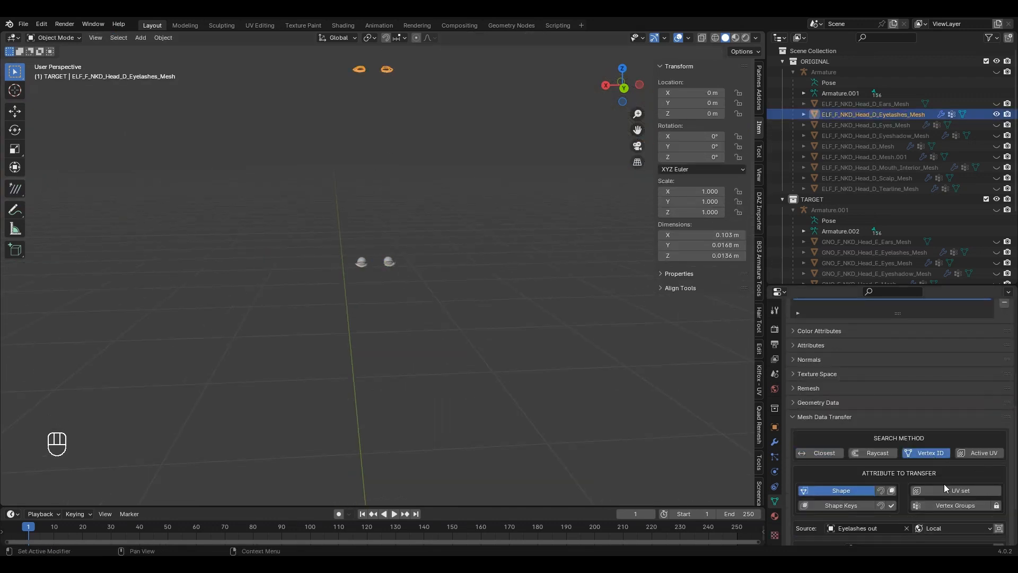
scroll(944, 483, down, 3)
click(949, 455)
click(981, 481)
scroll(869, 212, down, 5)
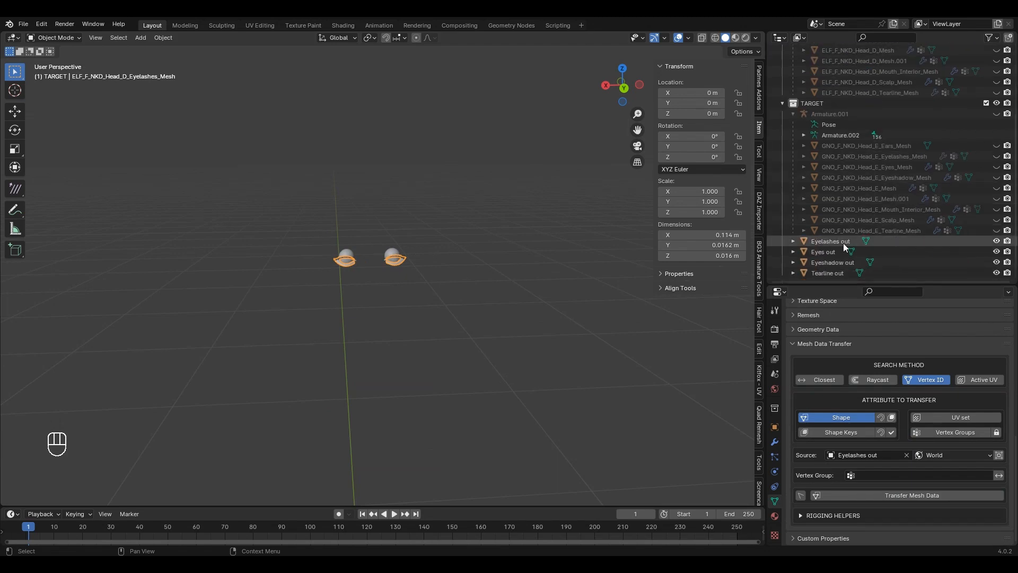
click(832, 241)
key(Delete)
scroll(869, 215, up, 5)
Step: Copy the vertex order from a pole face of the original eyes mesh
click(912, 125)
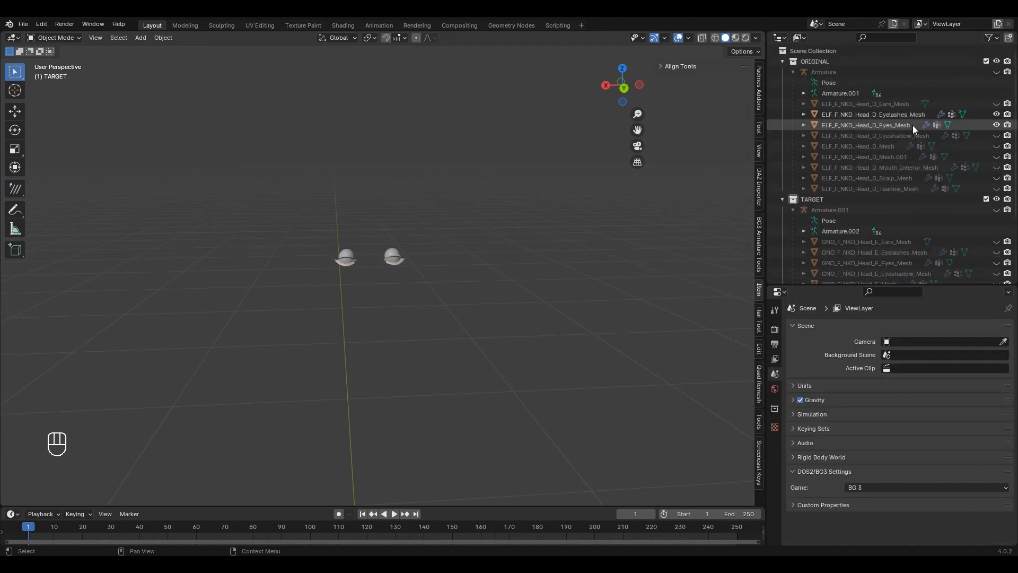
scroll(394, 317, up, 8)
key(Tab)
scroll(424, 222, up, 10)
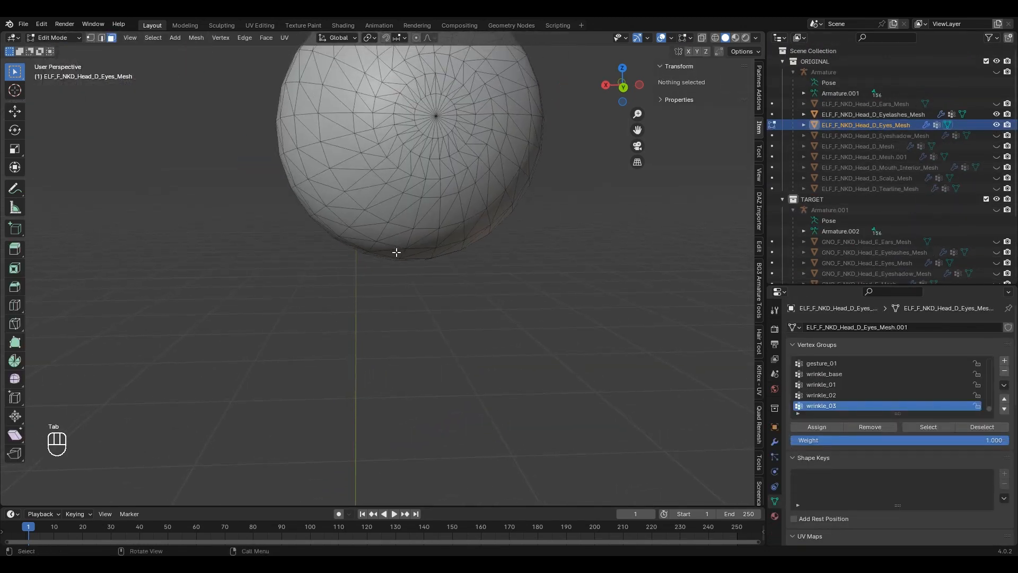
click(395, 113)
key(Tab)
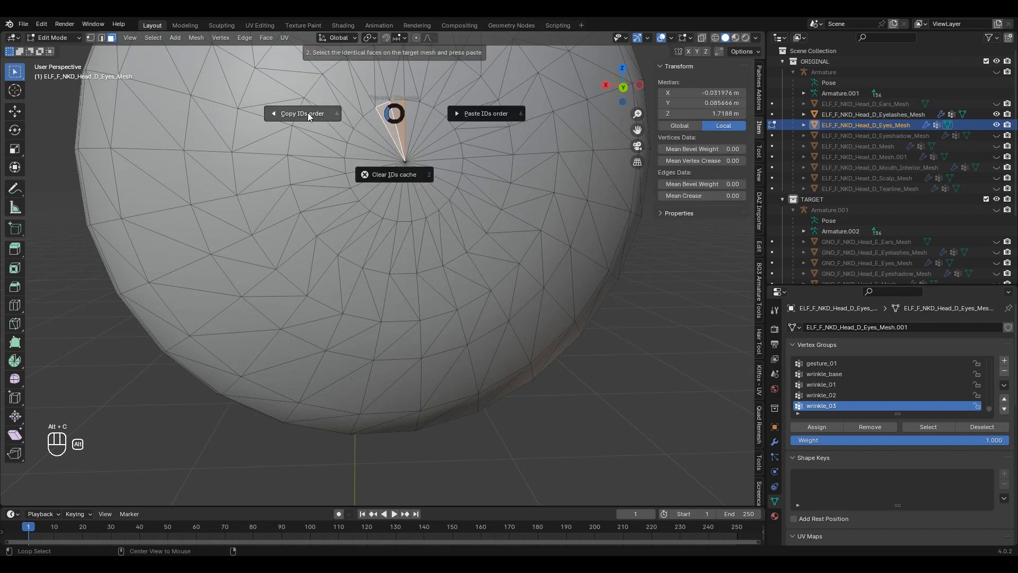
scroll(432, 297, down, 6)
scroll(923, 215, down, 4)
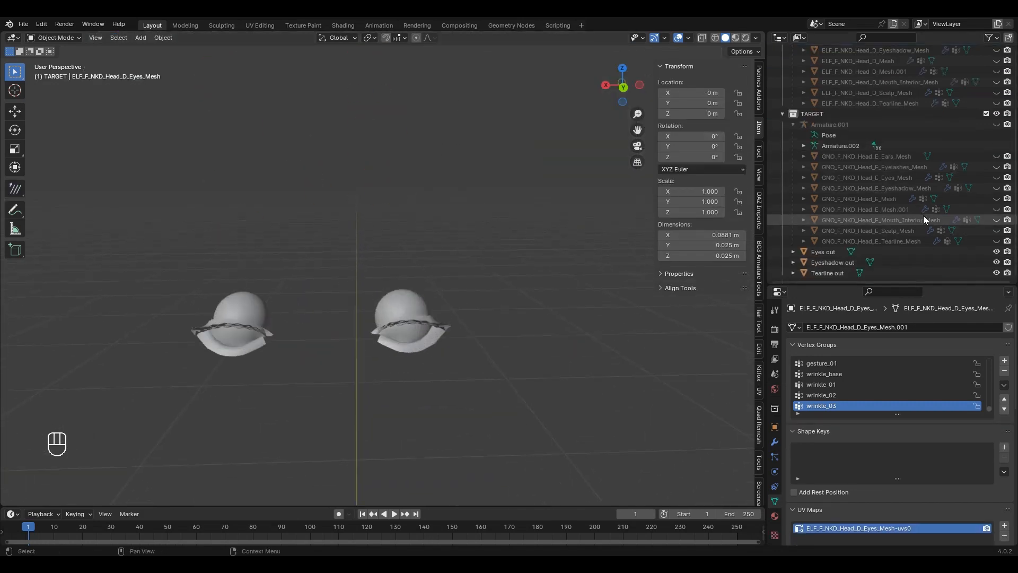
scroll(484, 295, up, 4)
Step: Paste that vertex order onto the matching pole face of Eyes out
click(438, 176)
key(Tab)
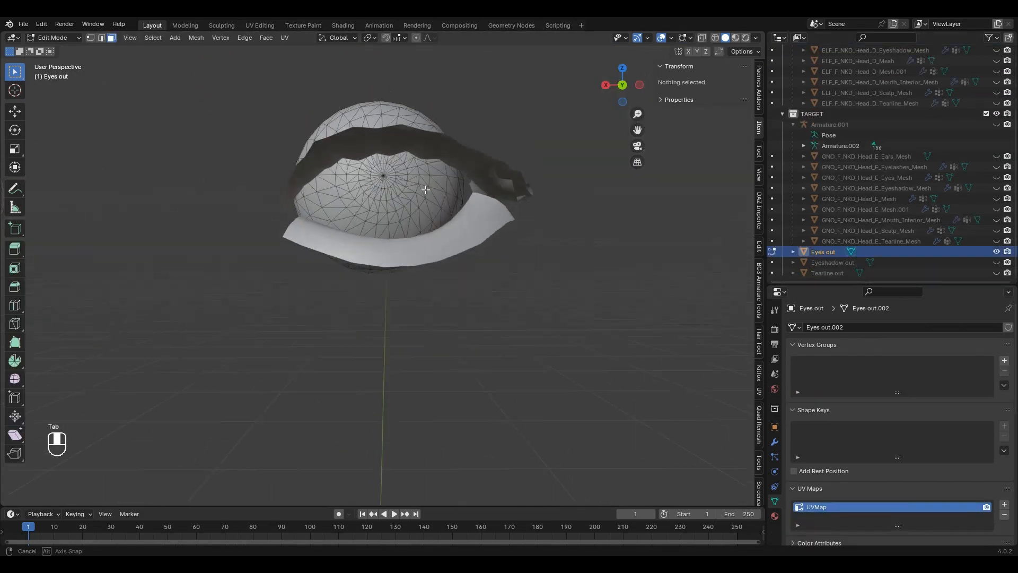
scroll(393, 159, up, 5)
click(391, 109)
key(alt+c)
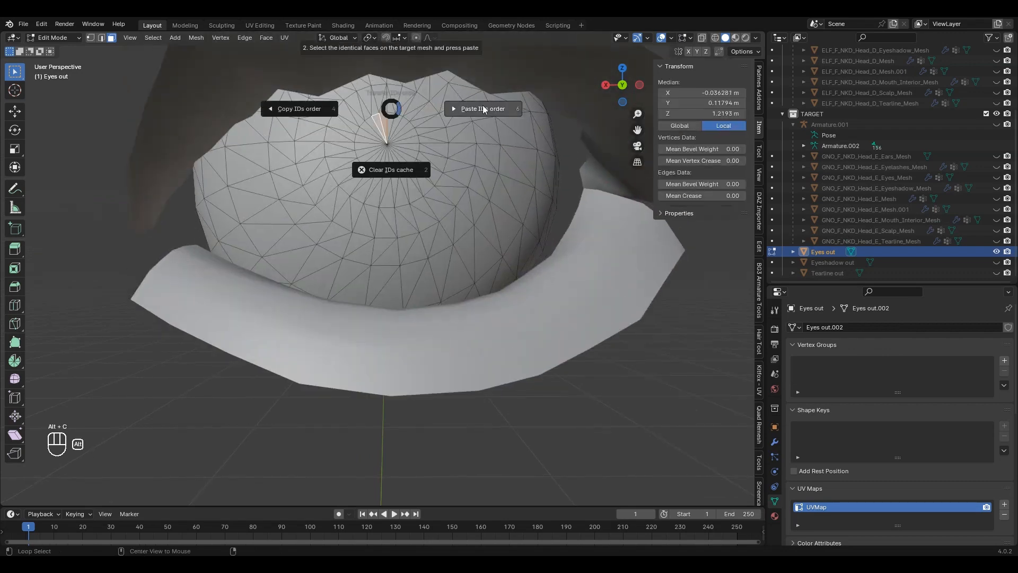
click(484, 108)
key(Tab)
scroll(444, 162, down, 14)
Step: Transfer Eyes out onto the original eyes in World space and delete Eyes out
click(383, 144)
scroll(424, 144, up, 8)
scroll(901, 425, down, 12)
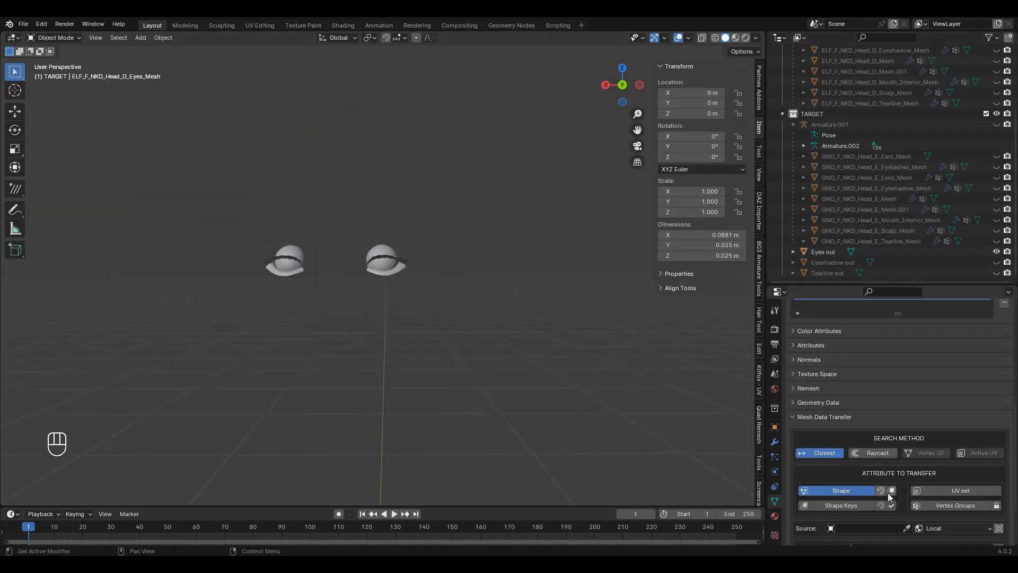
click(942, 455)
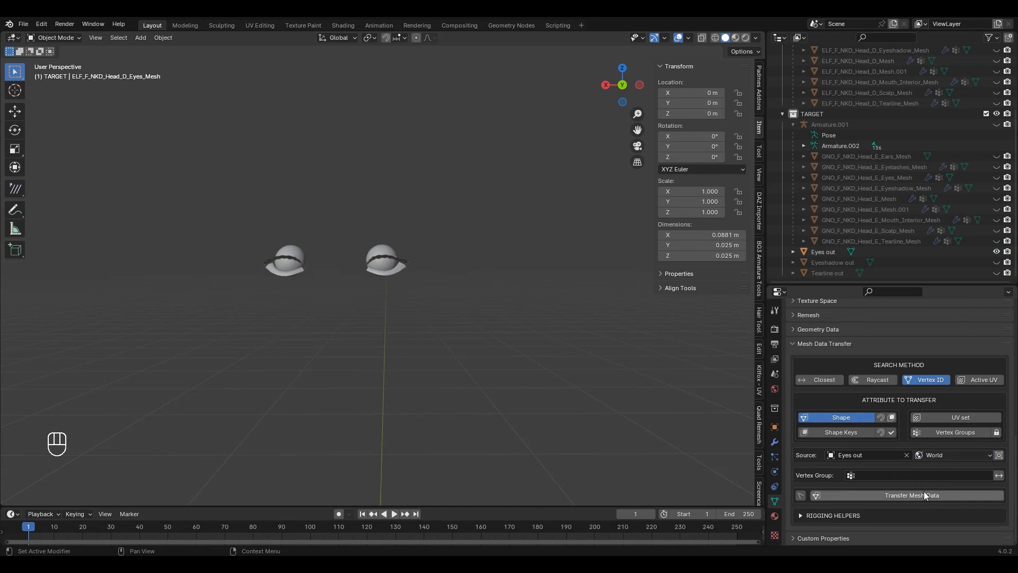
click(820, 252)
key(Delete)
click(843, 263)
scroll(901, 159, up, 5)
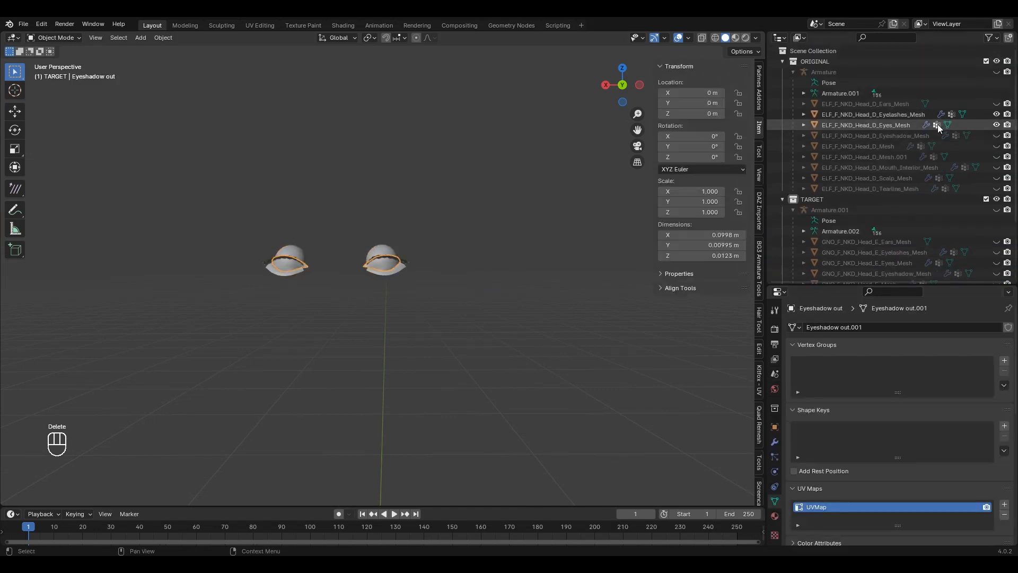
Step: Copy the vertex order from two tip faces of the original eyeshadow mesh
click(915, 135)
scroll(440, 143, down, 4)
shift+middle_drag(437, 143, 429, 392)
scroll(432, 270, up, 6)
key(Tab)
scroll(419, 228, up, 7)
middle_drag(407, 186, 477, 218)
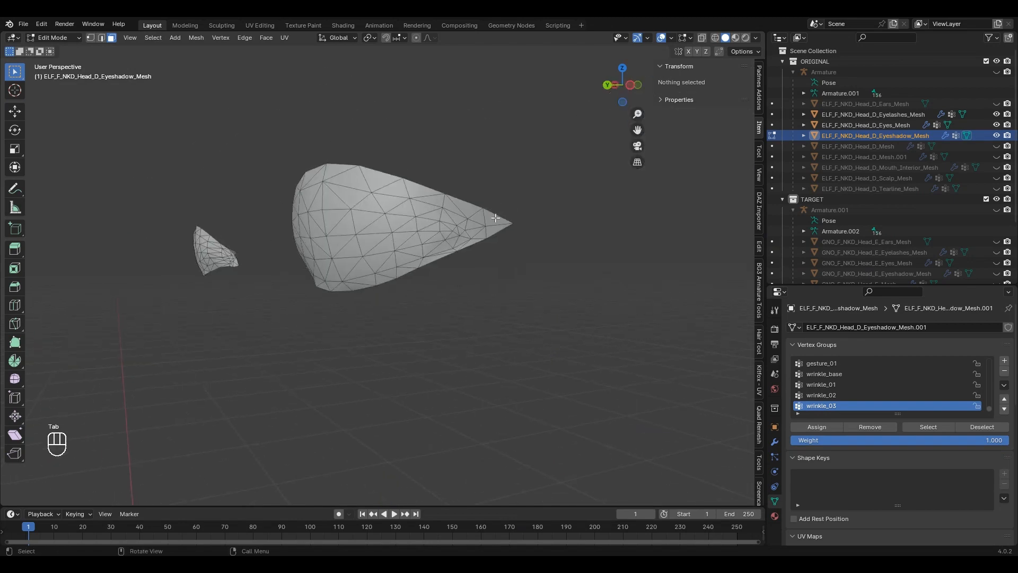
click(499, 218)
shift+click(501, 228)
key(super)
middle_drag(481, 284, 558, 247)
key(alt+c)
Step: Paste that vertex order onto the matching tip faces of Eyeshadow out
click(509, 250)
key(Tab)
scroll(478, 285, down, 12)
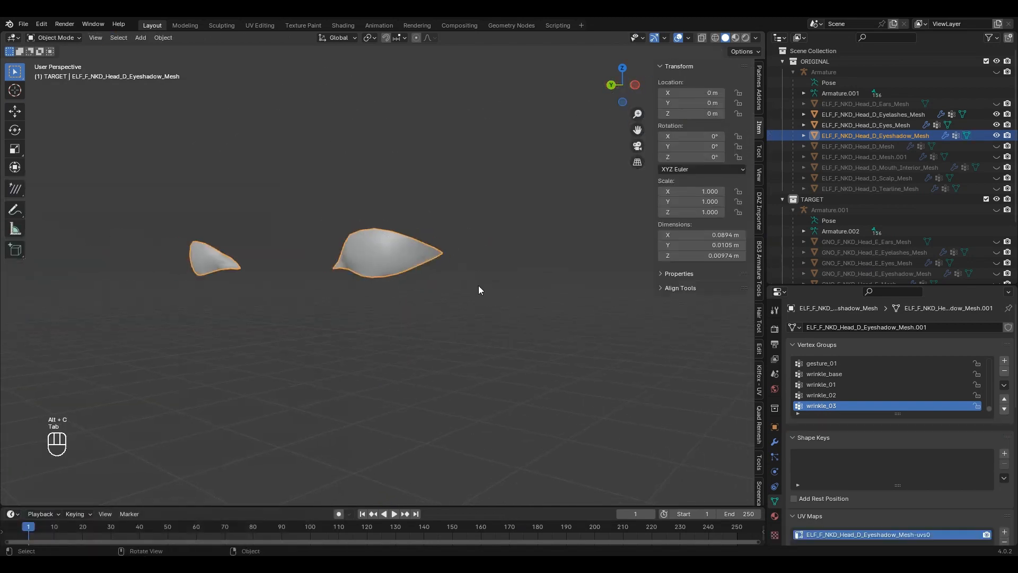
shift+middle_drag(469, 467, 448, 154)
scroll(416, 249, up, 8)
click(348, 144)
key(Tab)
scroll(350, 147, up, 6)
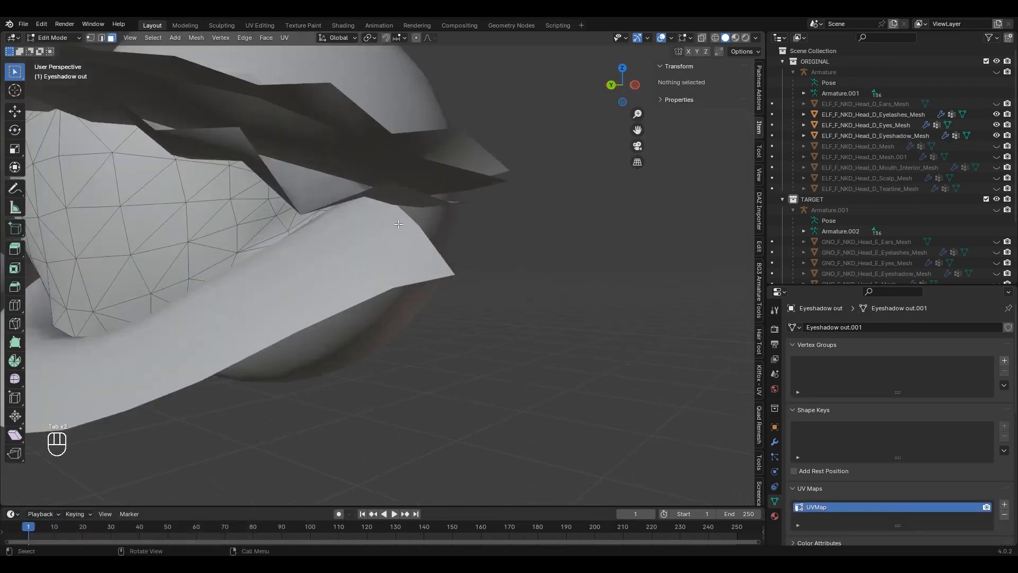
click(355, 214)
middle_drag(354, 215, 378, 222)
key(alt+c)
click(477, 219)
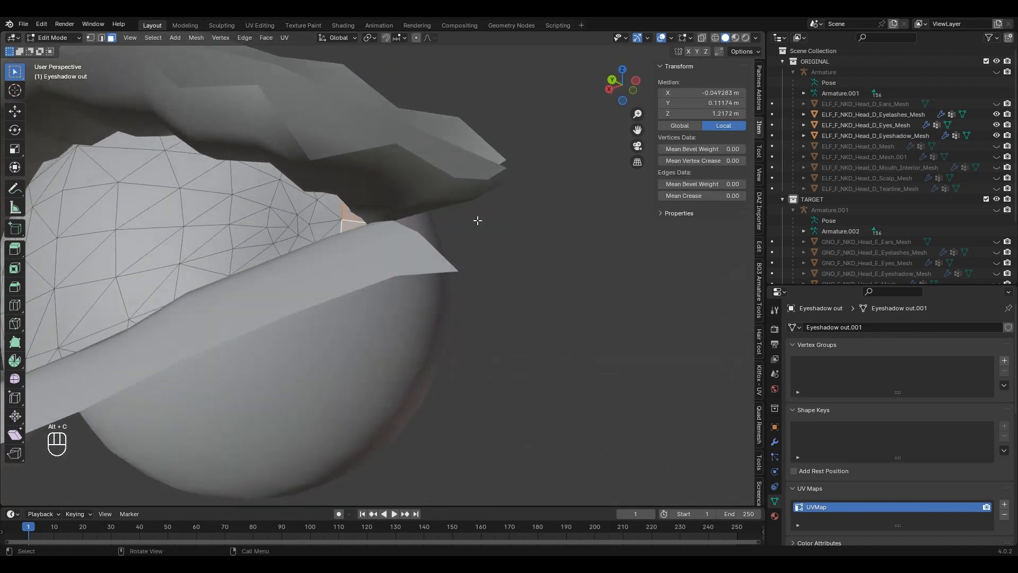
key(Tab)
Step: Transfer the Eyeshadow out shape onto the eyeshadow mesh by Vertex ID, then delete Eyeshadow out
scroll(409, 278, down, 10)
scroll(912, 506, down, 10)
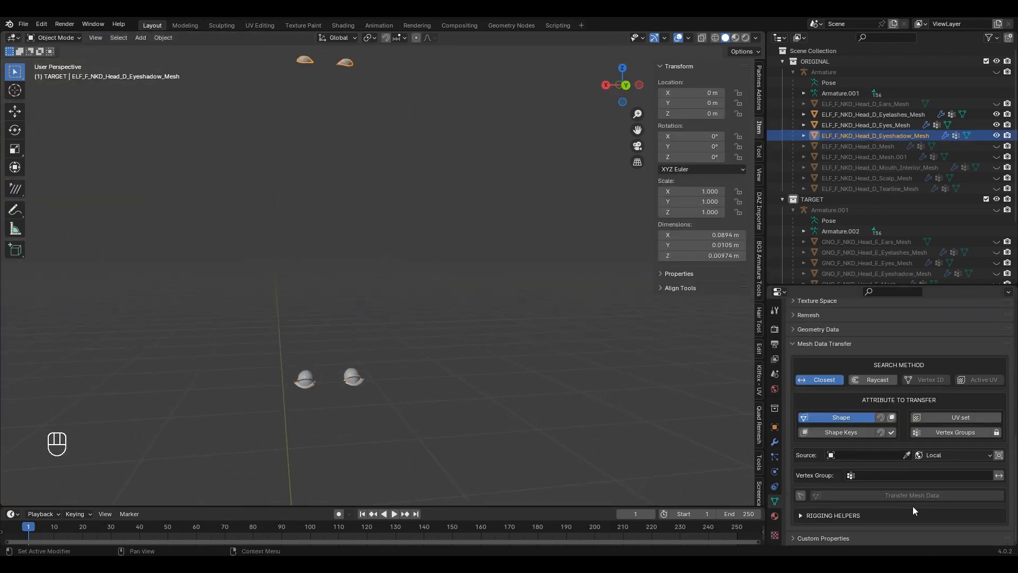
click(907, 455)
scroll(857, 221, down, 5)
click(838, 260)
click(927, 380)
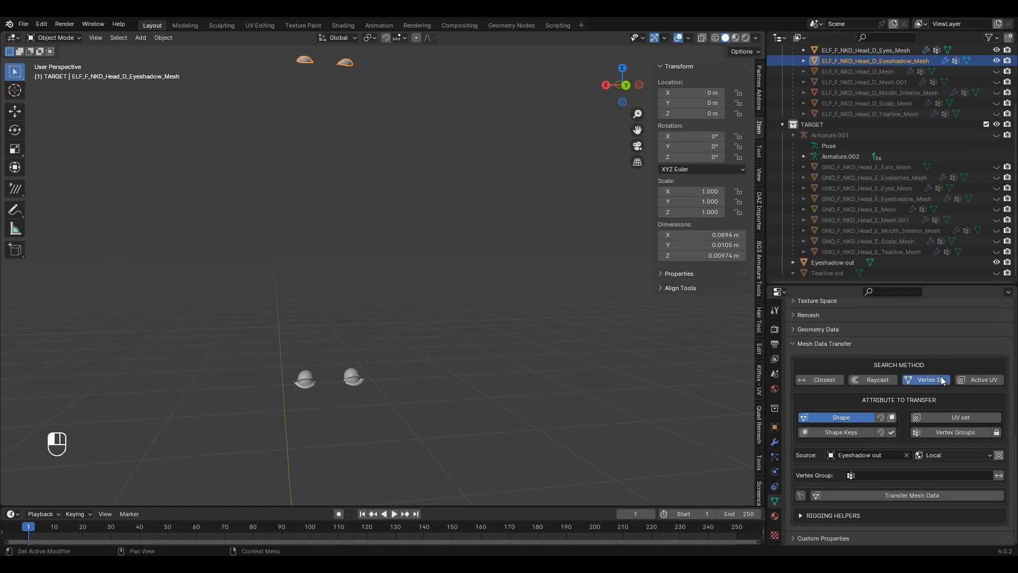
click(927, 494)
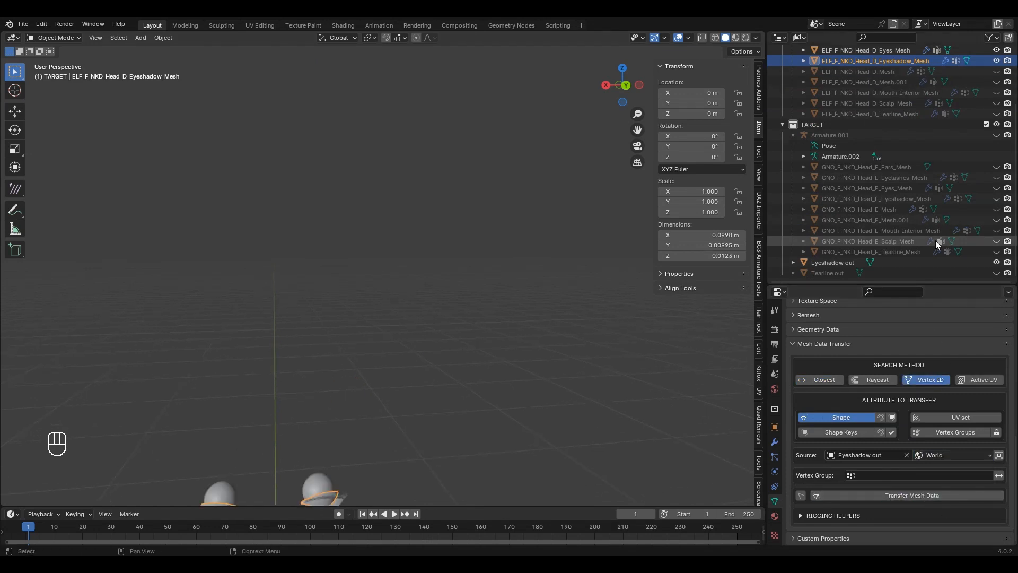
click(848, 260)
key(Delete)
Step: Unhide the elf head's tearline mesh and copy the vertex order from its corner faces
click(995, 125)
click(896, 125)
scroll(392, 161, down, 4)
shift+middle_drag(392, 161, 424, 339)
scroll(477, 297, up, 6)
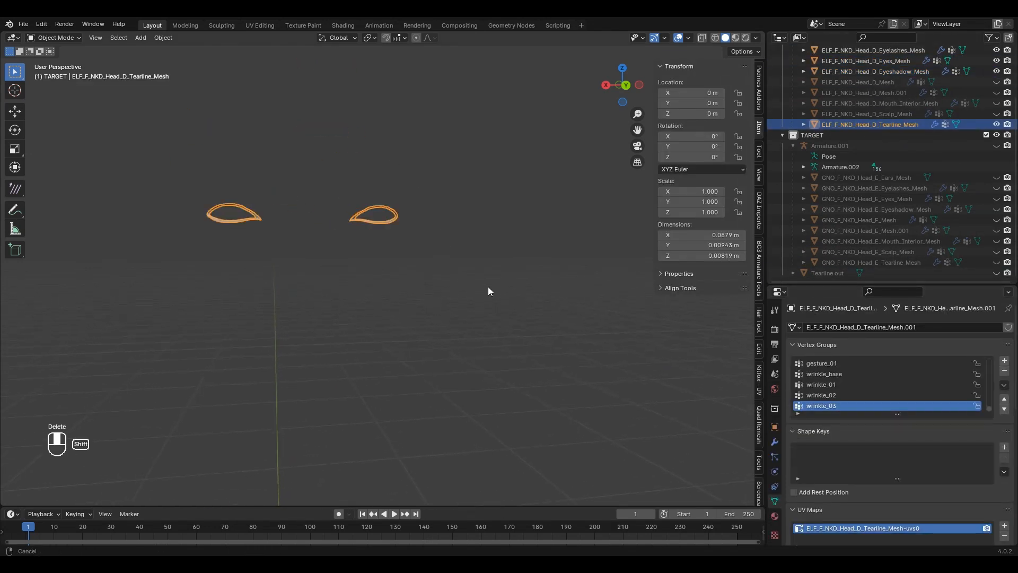
middle_drag(488, 286, 368, 215)
scroll(424, 215, up, 7)
shift+middle_drag(609, 212, 489, 298)
key(Tab)
alt+click(609, 269)
key(alt+c)
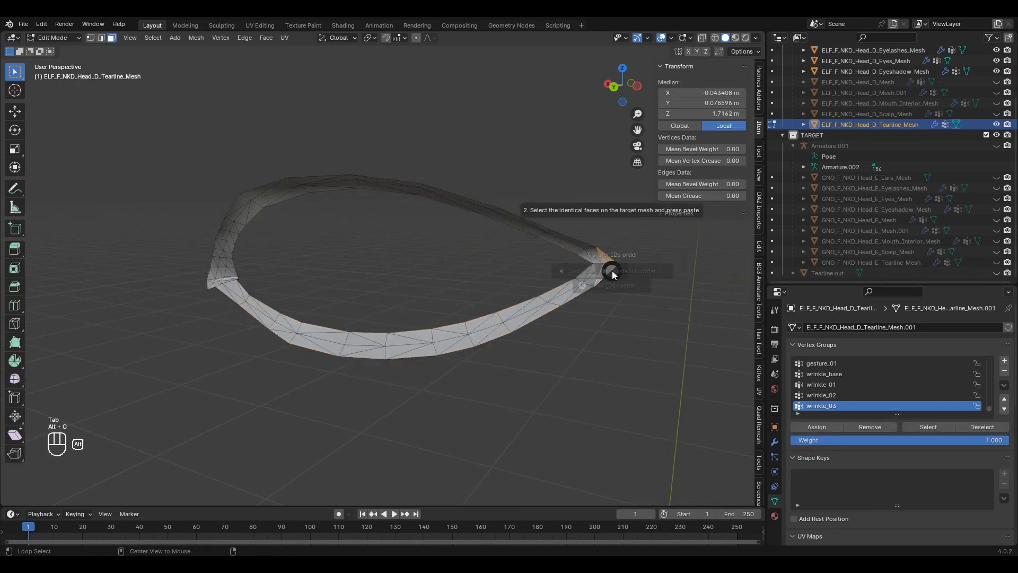
scroll(514, 267, down, 6)
key(Tab)
Step: Hide the eyelash, eye and eyeshadow meshes and paste the vertex order onto Tearline out's corner faces
scroll(499, 297, down, 12)
shift+middle_drag(473, 375, 493, 177)
scroll(507, 172, up, 9)
shift+middle_drag(514, 170, 438, 256)
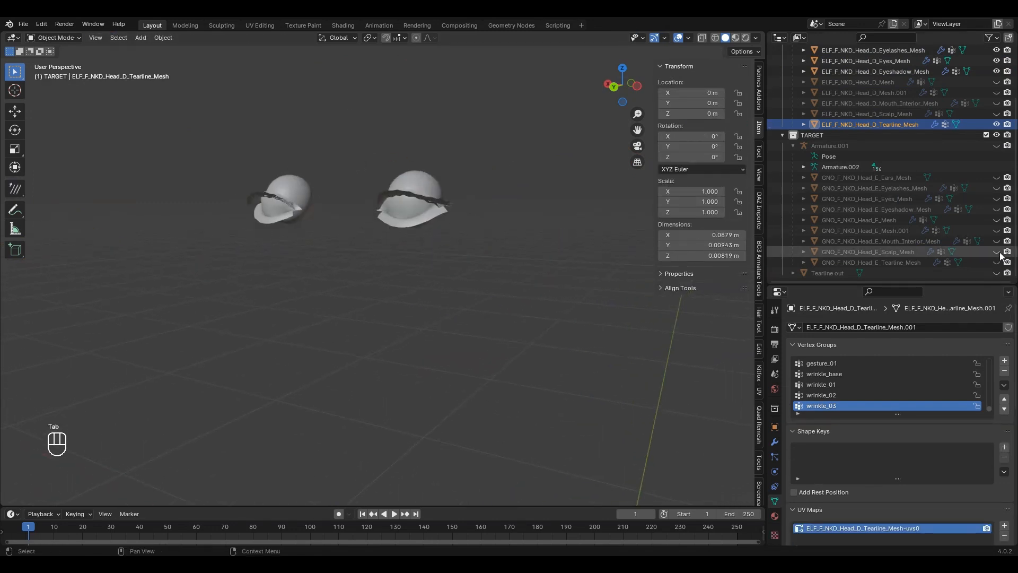
click(845, 272)
scroll(813, 271, up, 3)
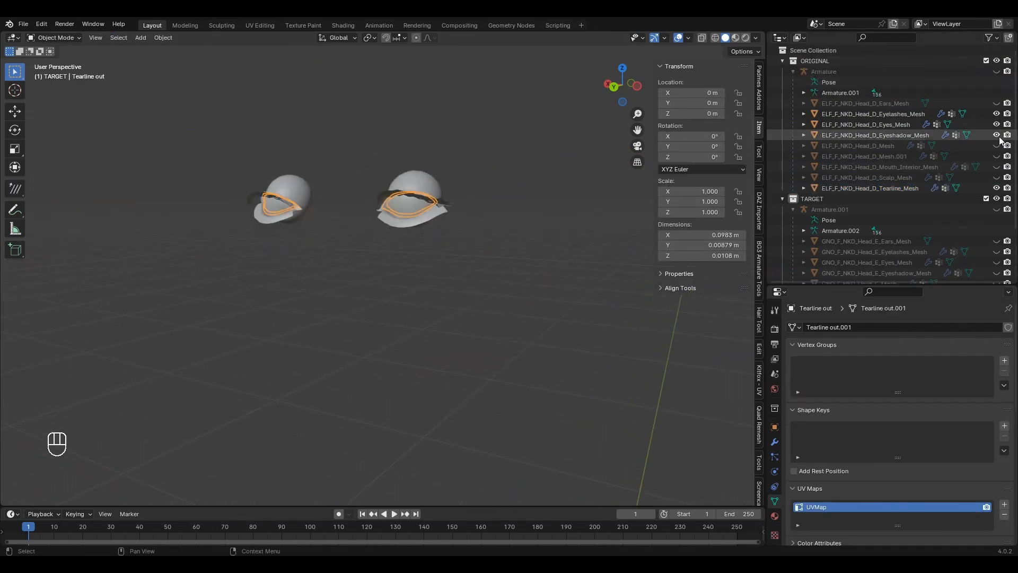
drag(996, 135, 997, 117)
scroll(470, 212, up, 4)
key(Tab)
scroll(504, 173, up, 8)
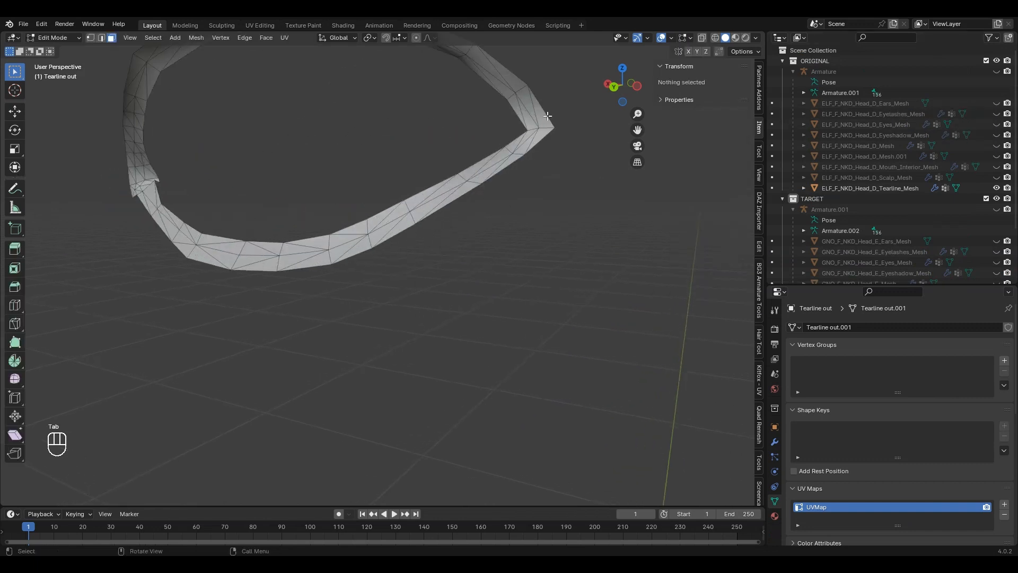
shift+click(542, 134)
shift+click(542, 135)
key(alt+c)
click(635, 134)
scroll(446, 194, down, 5)
key(Tab)
scroll(504, 196, down, 8)
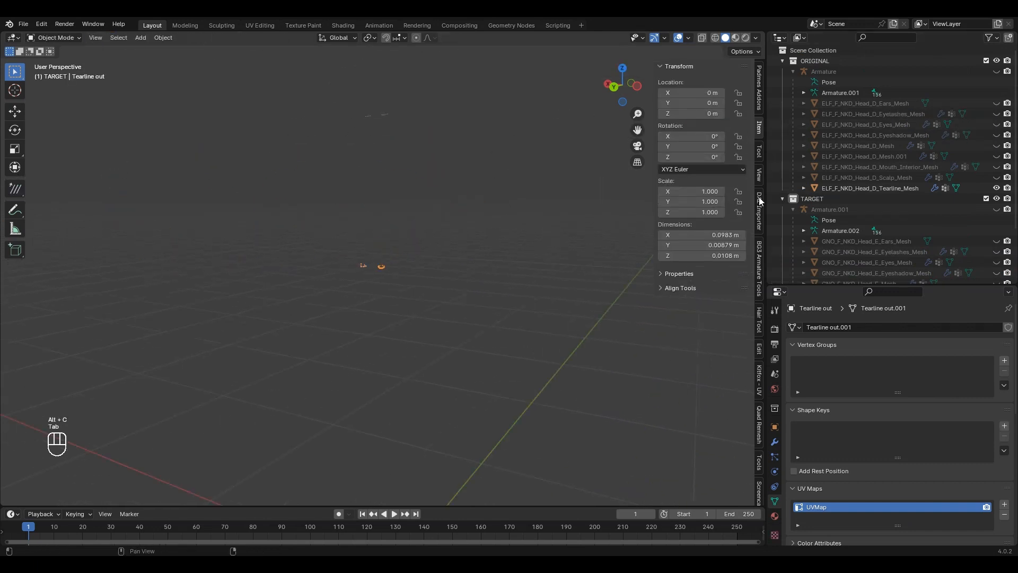
Step: Transfer Tearline out onto the elf tearline using Vertex ID in World space, then delete Tearline out
click(386, 116)
scroll(905, 517, down, 10)
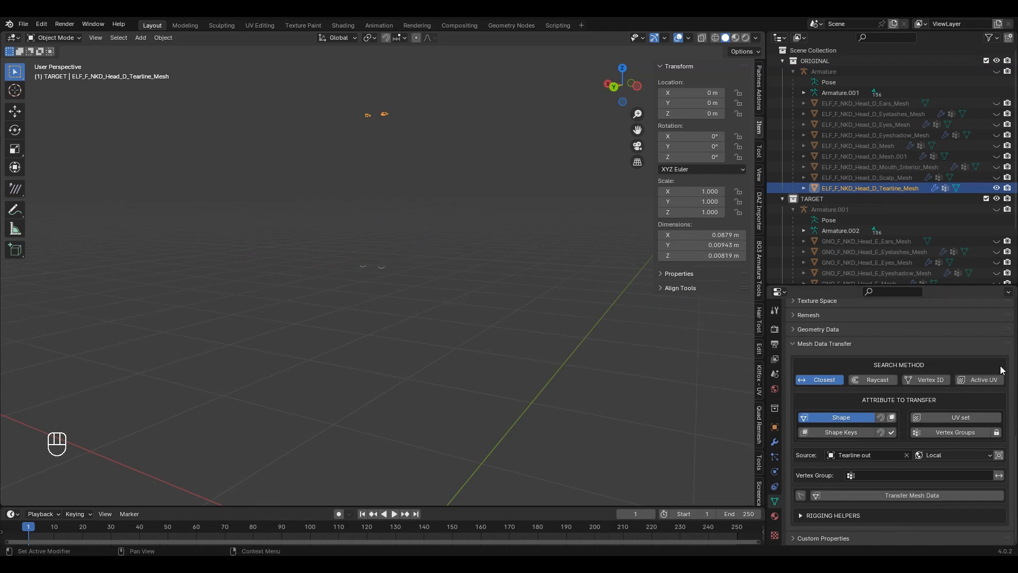
click(926, 379)
click(941, 455)
click(944, 468)
click(907, 494)
scroll(468, 283, up, 2)
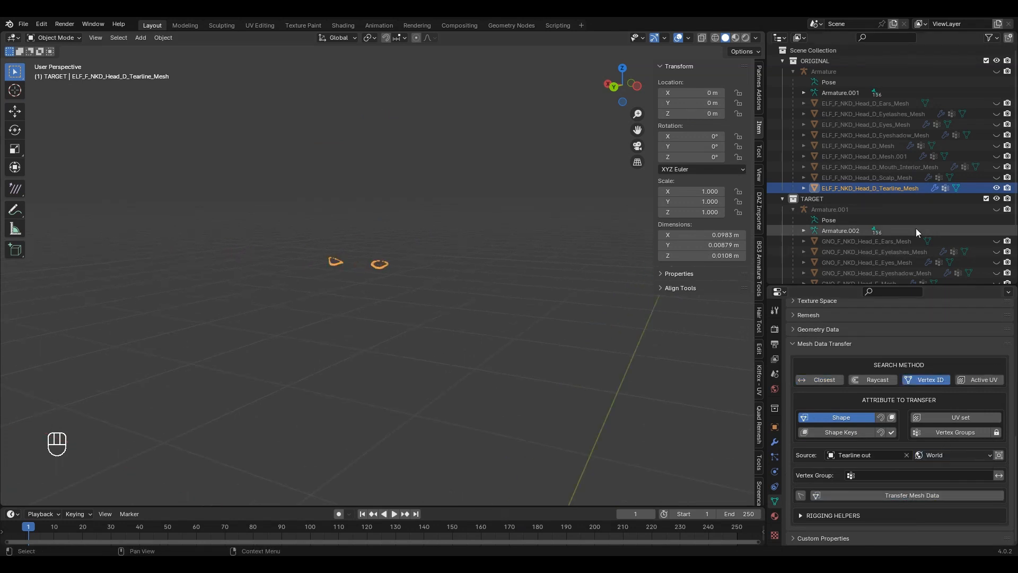
scroll(915, 228, down, 3)
click(817, 273)
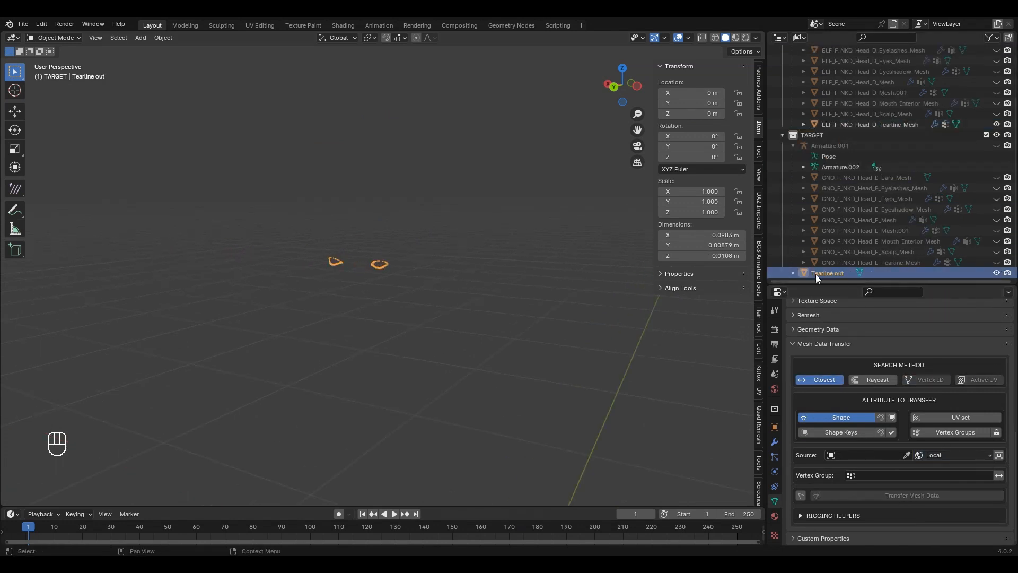
key(Delete)
scroll(335, 254, up, 5)
scroll(980, 128, up, 3)
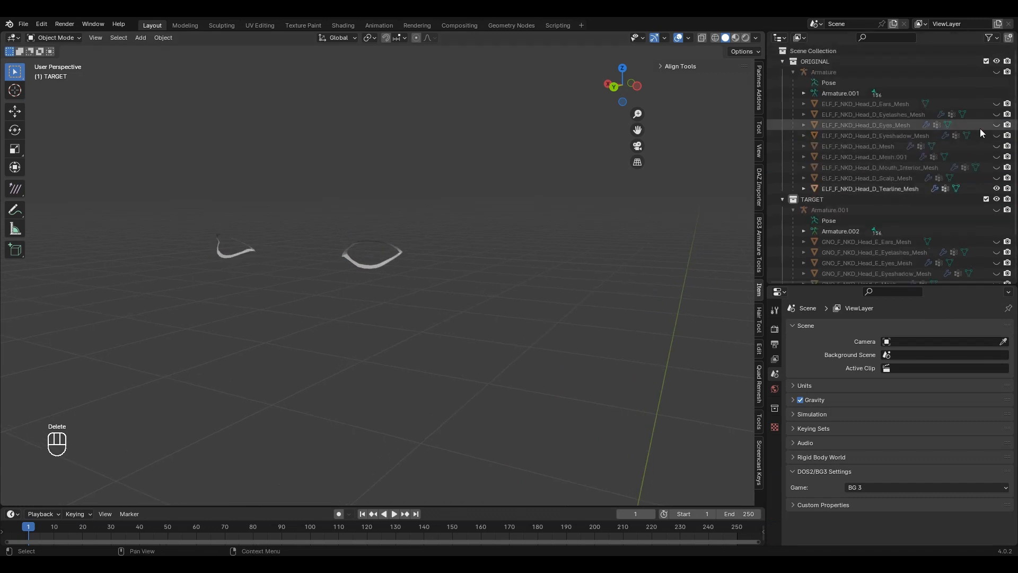
Step: Unhide the Eyelashes, Eyes, Eyeshadow and Head_D_Mesh.001 meshes, orbit to inspect them, and select TARGET
click(997, 114)
click(997, 124)
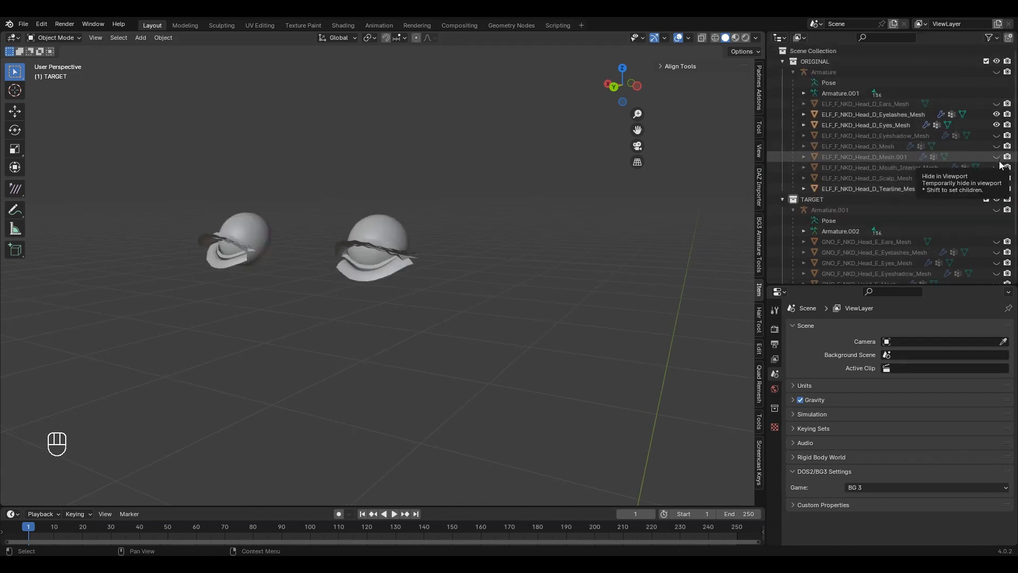
click(997, 135)
click(997, 156)
scroll(581, 221, down, 6)
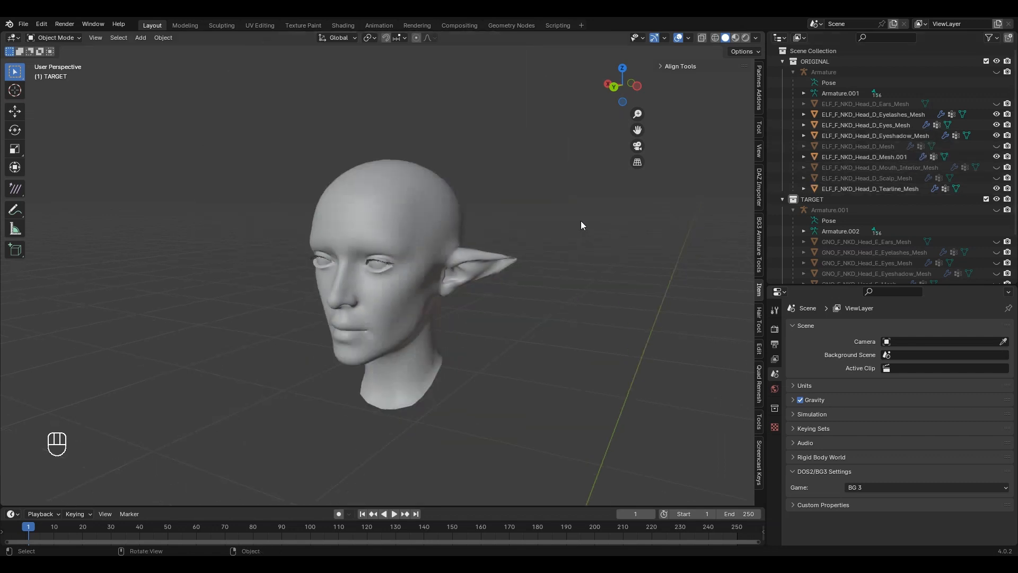
scroll(581, 208, up, 5)
middle_drag(534, 238, 583, 297)
scroll(546, 250, up, 2)
scroll(547, 253, down, 2)
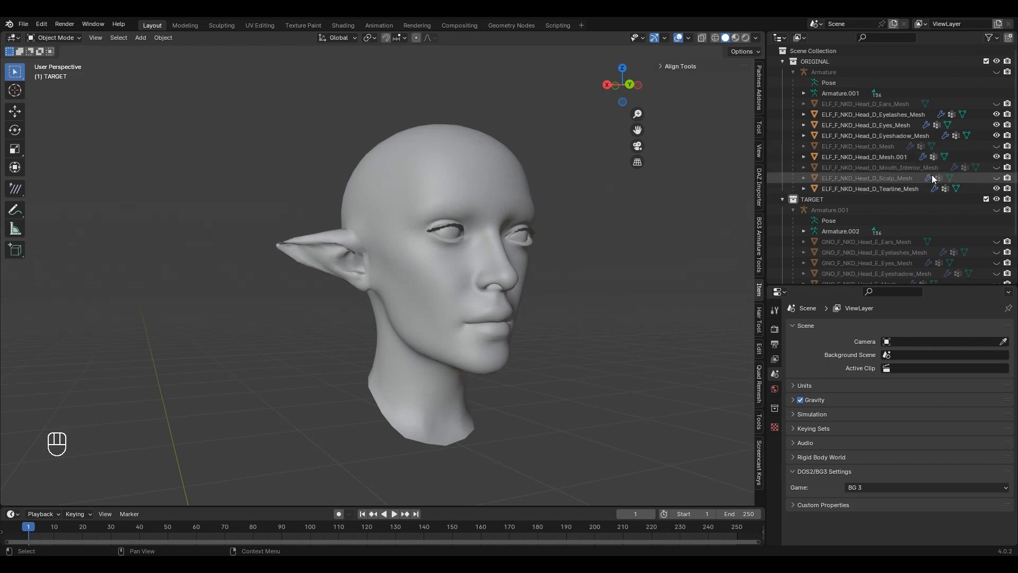
middle_drag(508, 284, 518, 301)
scroll(489, 284, up, 5)
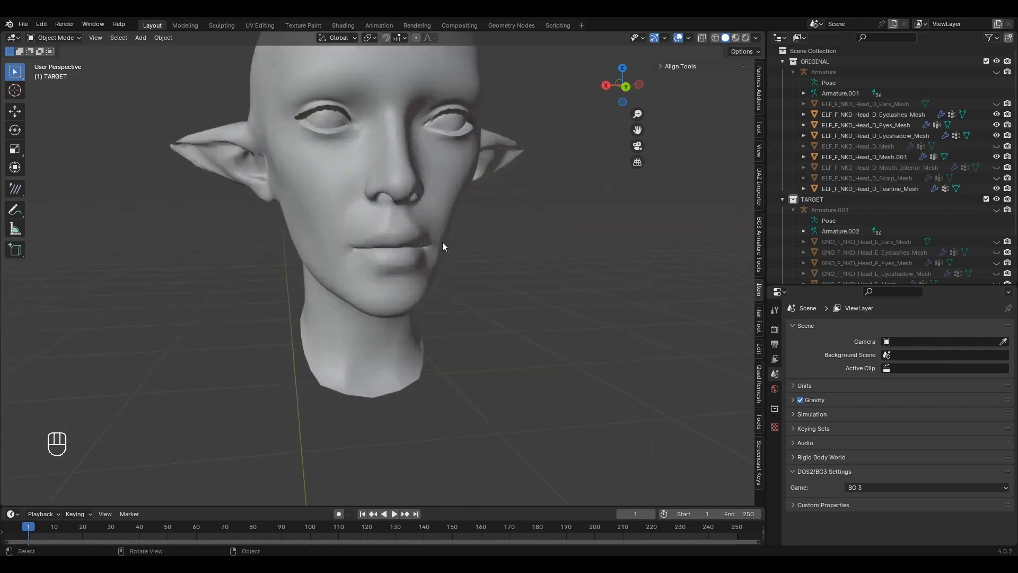
click(835, 198)
Step: Import GNO_F_NKD_Body_A.GR2 from the GR2 bookmark's Body\F\F folder
key(ctrl+shift+i)
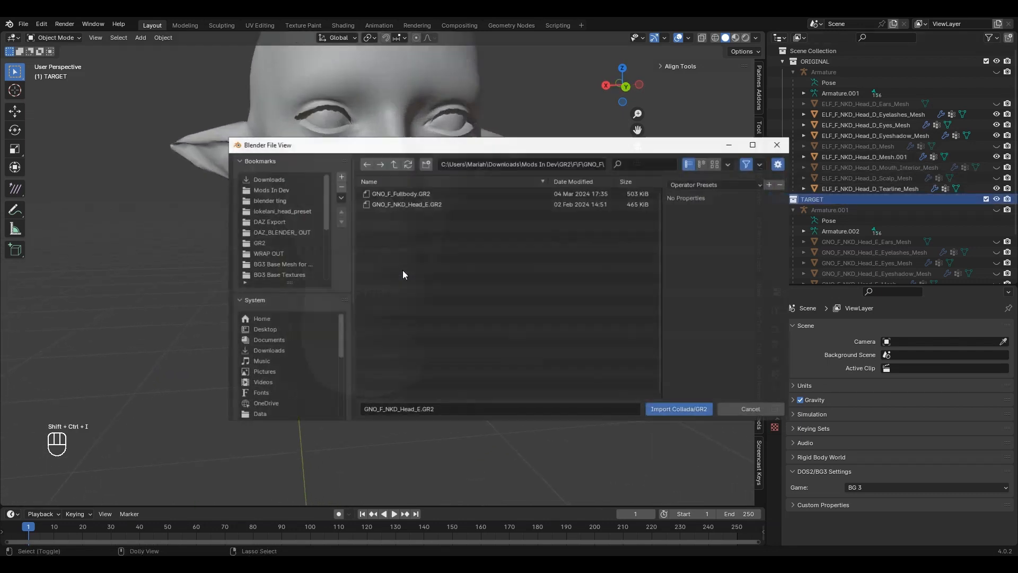
click(260, 244)
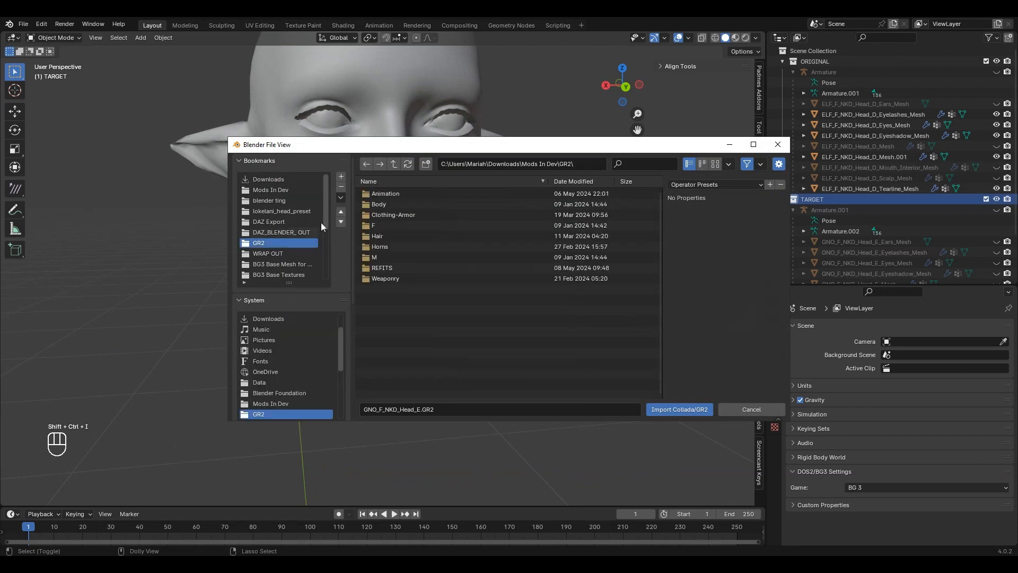
double_click(400, 203)
double_click(384, 194)
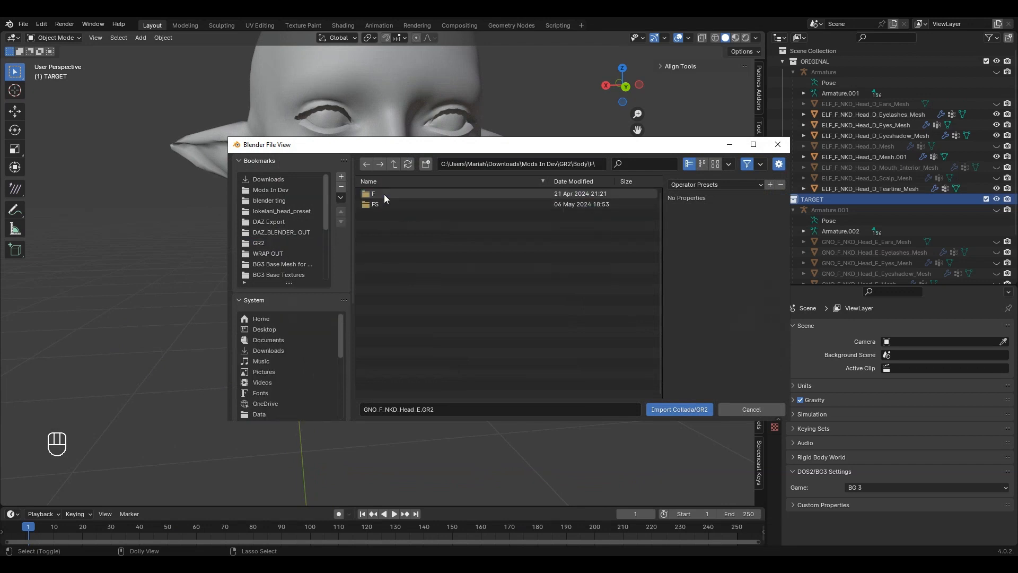
double_click(383, 194)
double_click(431, 206)
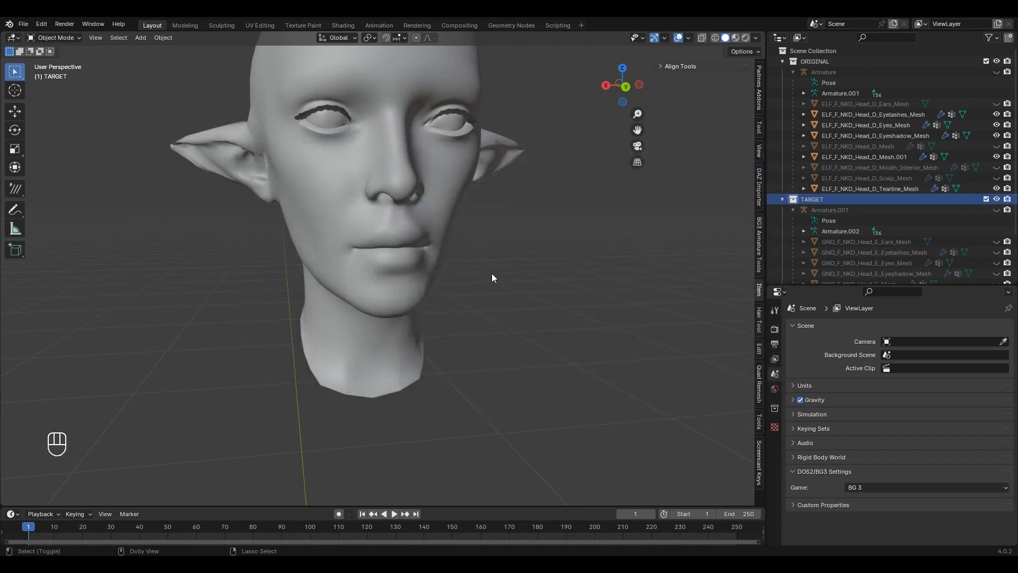
middle_drag(386, 343, 311, 340)
key(ctrl+a)
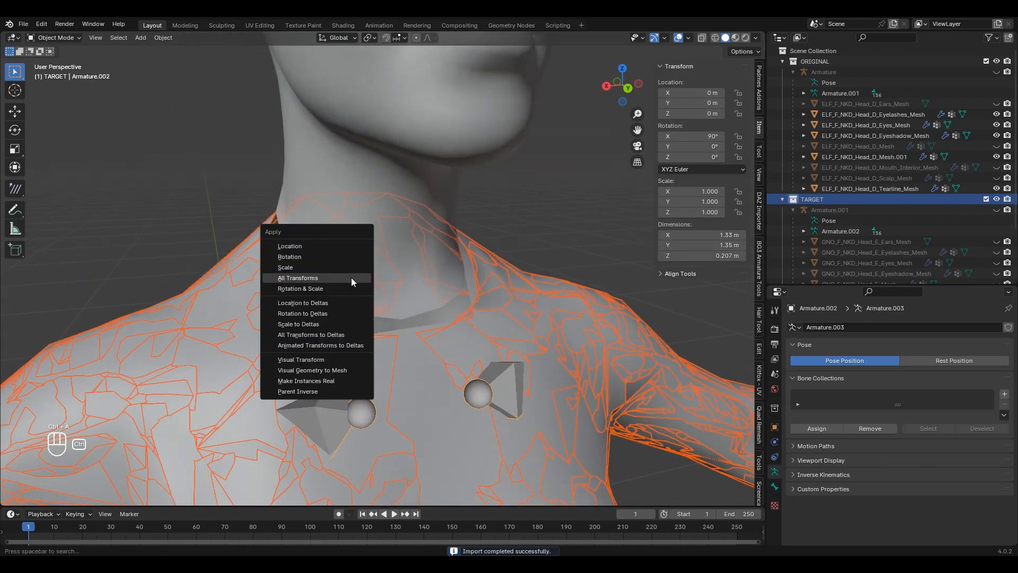
Step: Apply all transforms to the imported body's armature
click(351, 278)
scroll(351, 278, down, 4)
middle_drag(352, 278, 409, 313)
scroll(891, 207, down, 3)
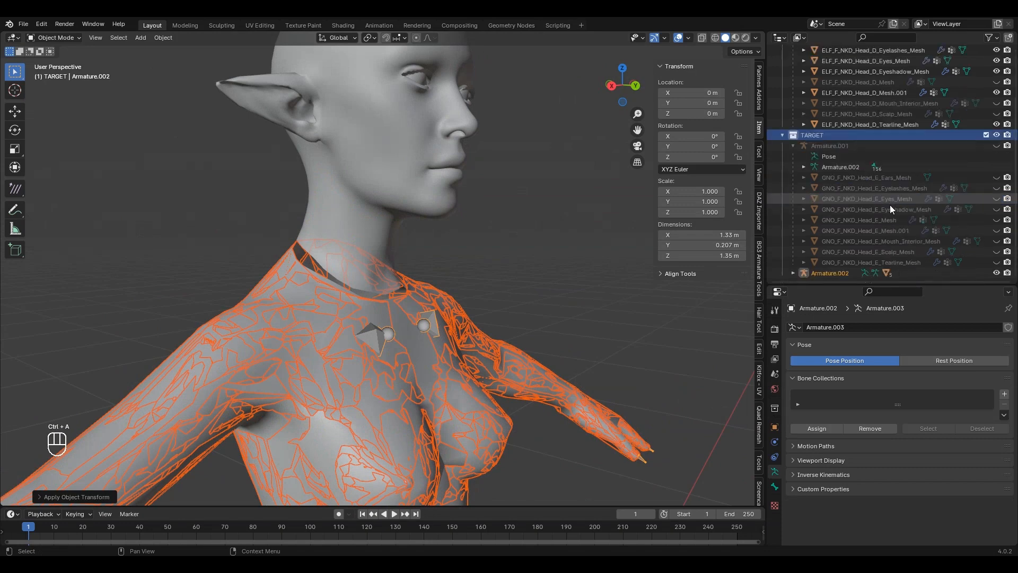
scroll(855, 205, down, 3)
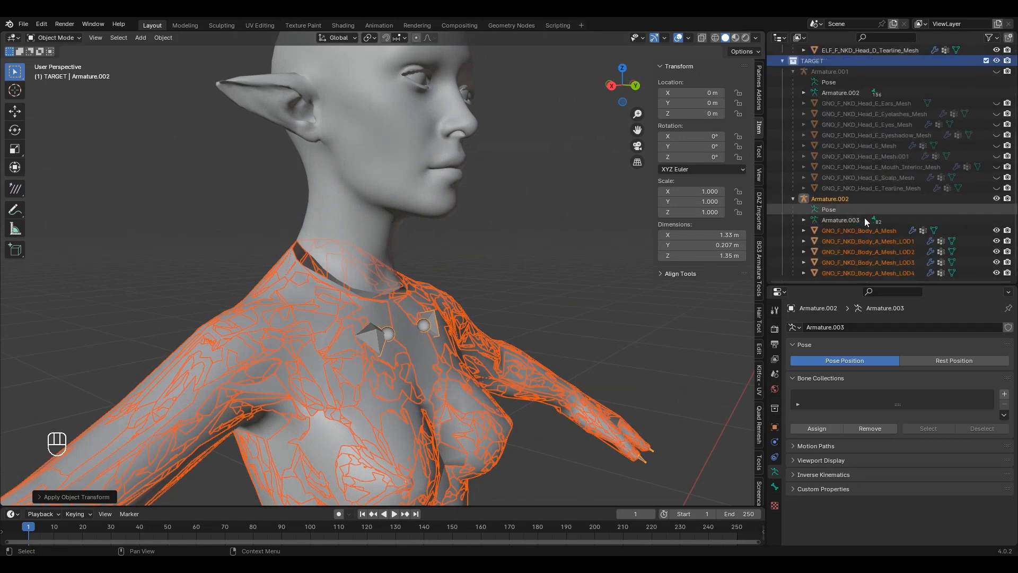
Step: Delete the LOD1 through LOD4 body meshes, keeping only the main body mesh
click(892, 241)
shift+click(892, 272)
key(Delete)
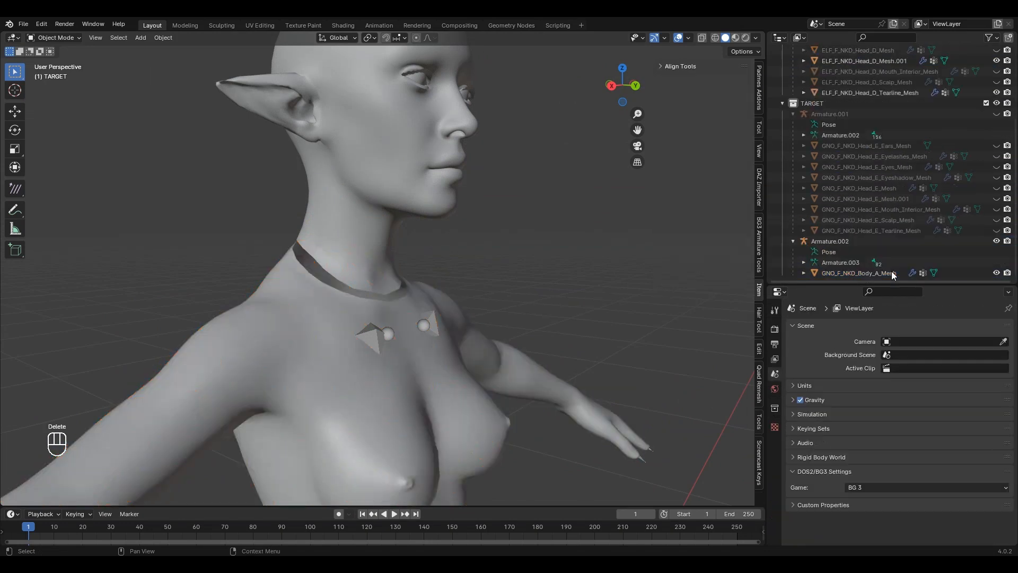
scroll(467, 183, up, 4)
scroll(449, 190, down, 4)
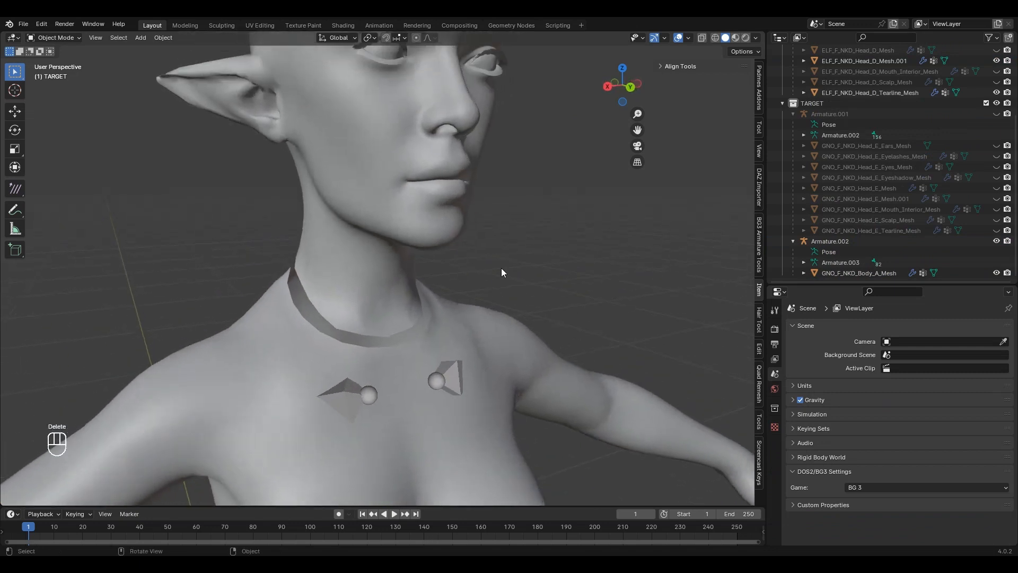
middle_drag(501, 268, 489, 251)
middle_drag(419, 341, 505, 275)
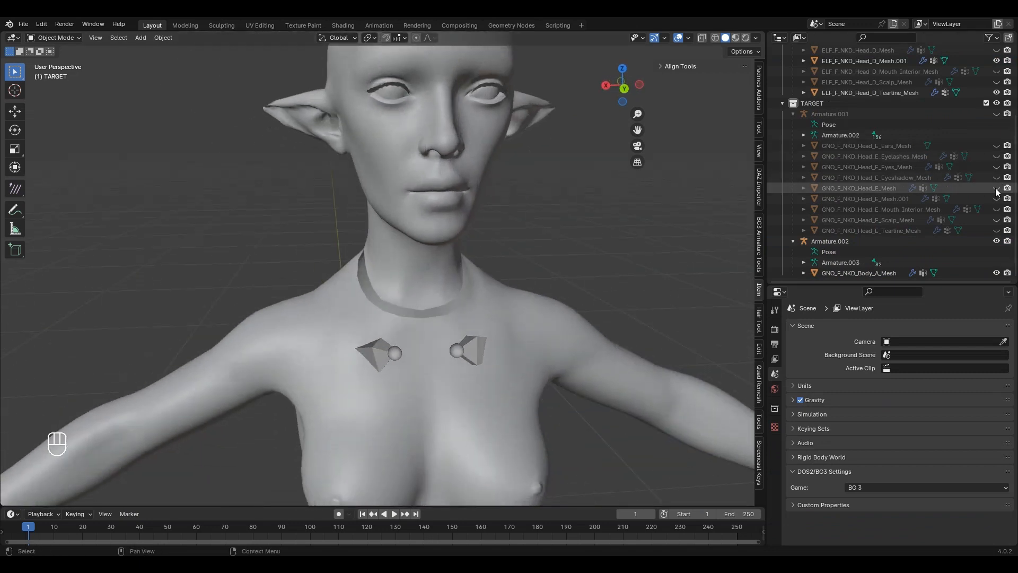
Step: Hide GNO_F_NKD_Head_E_Mesh, show GNO_F_NKD_Head_E_Mesh.001 instead, and select it
click(997, 189)
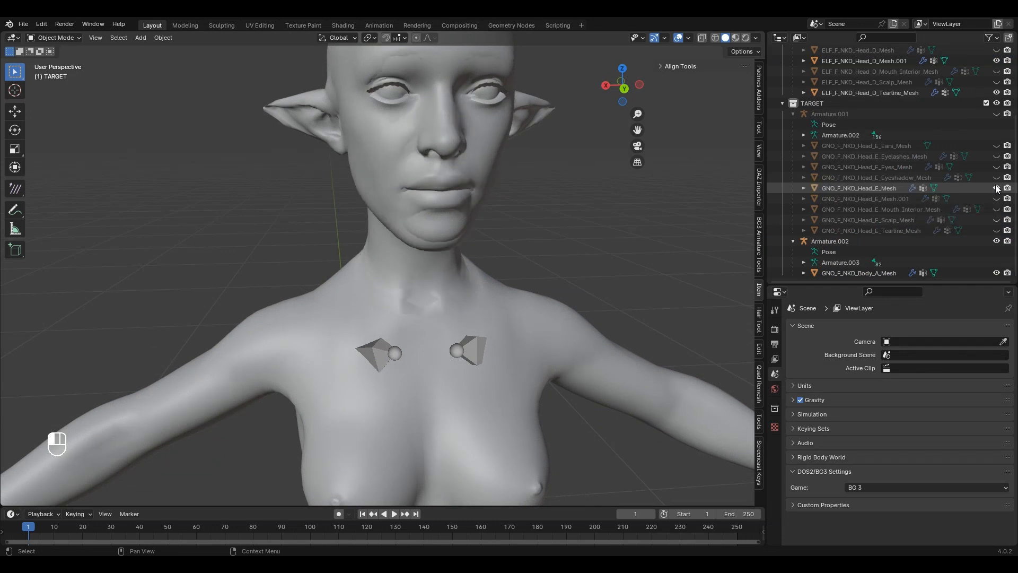
scroll(358, 287, up, 3)
middle_drag(359, 287, 501, 272)
scroll(452, 332, down, 6)
scroll(468, 313, up, 3)
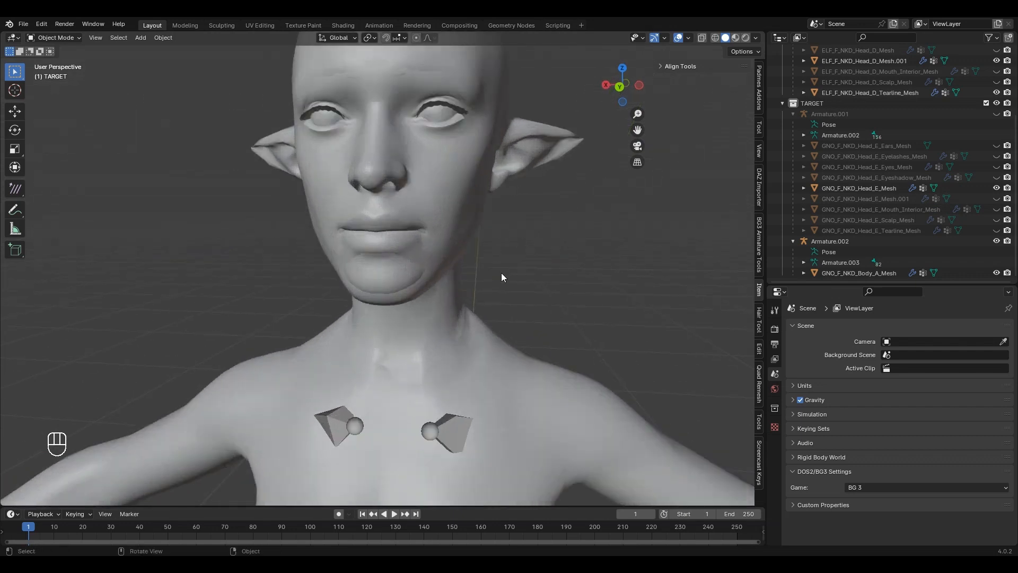
click(996, 188)
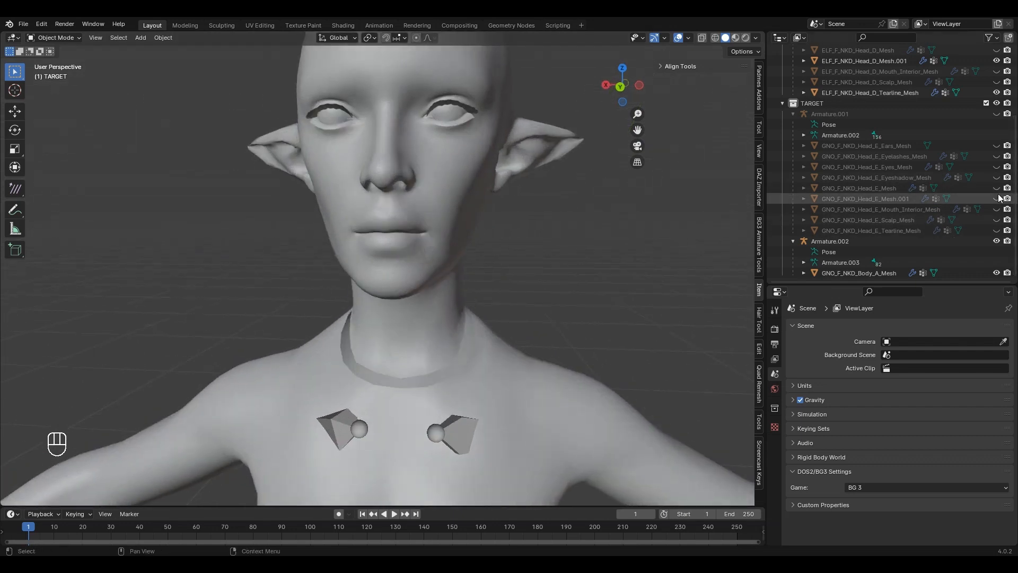
click(996, 199)
middle_drag(501, 244, 461, 255)
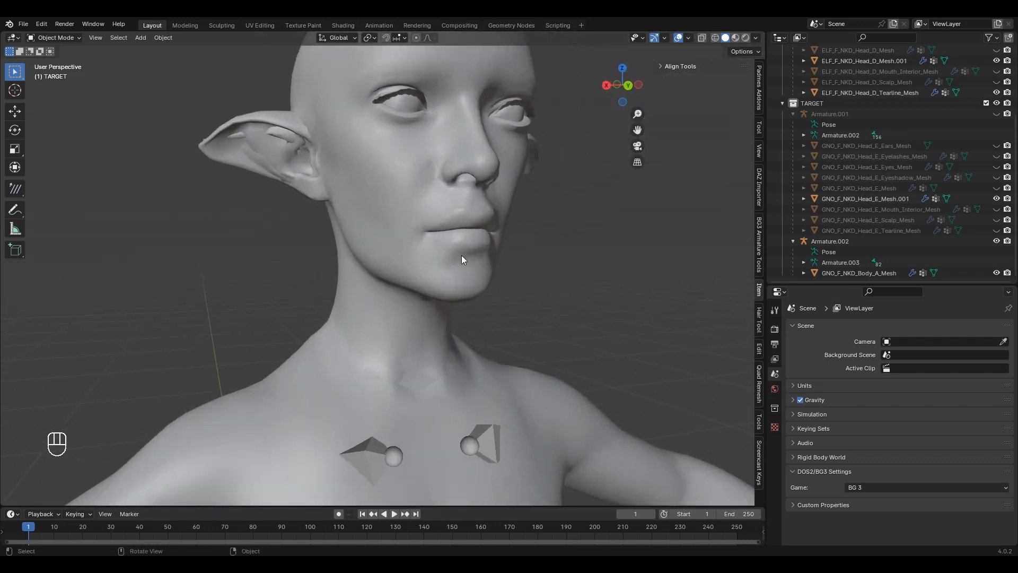
click(879, 198)
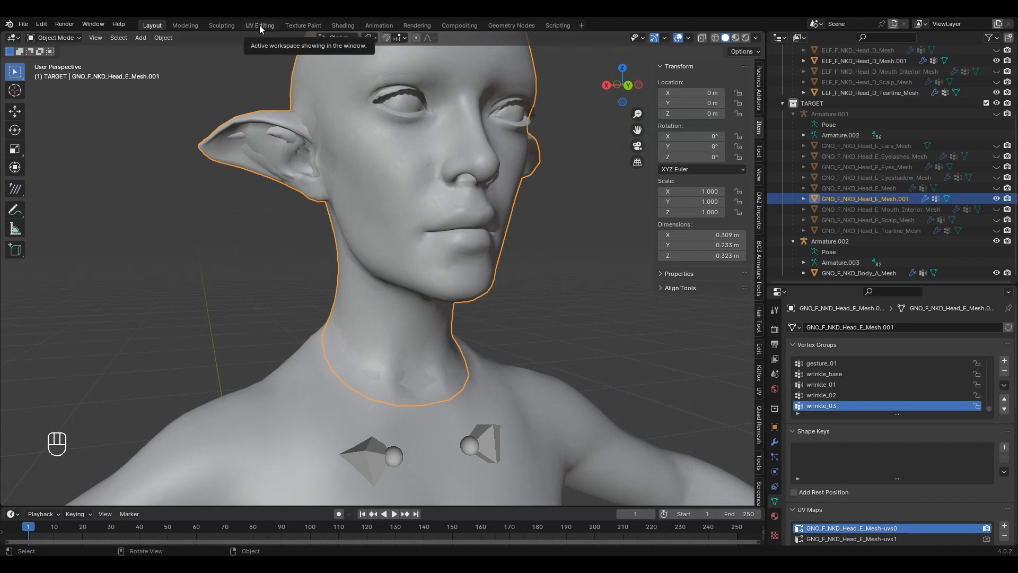
scroll(403, 269, up, 1)
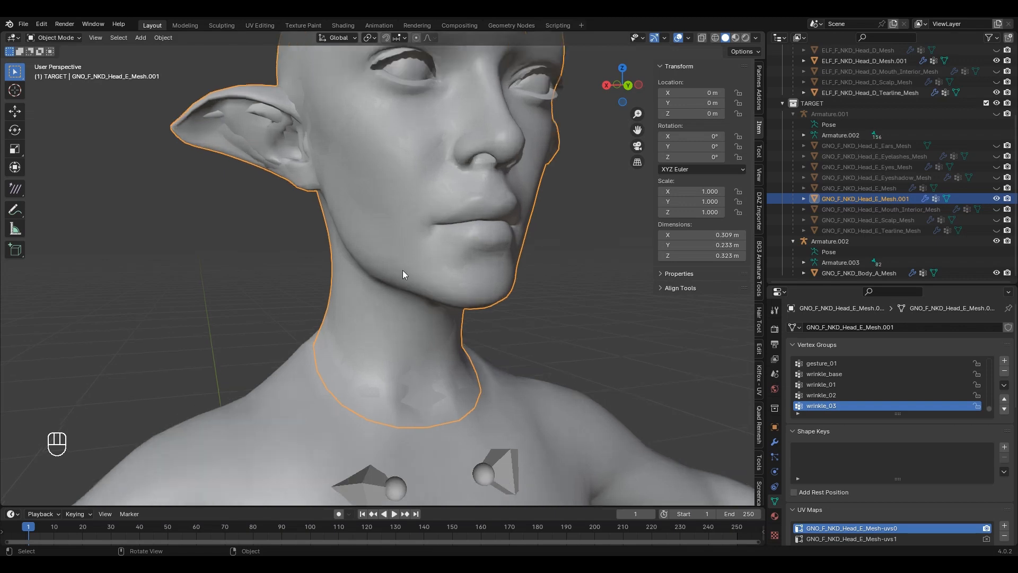
Step: In Edit Mode on the GNO head, select everything except the neck boundary loop
scroll(414, 281, down, 3)
middle_drag(468, 316, 451, 322)
key(Tab)
key(1)
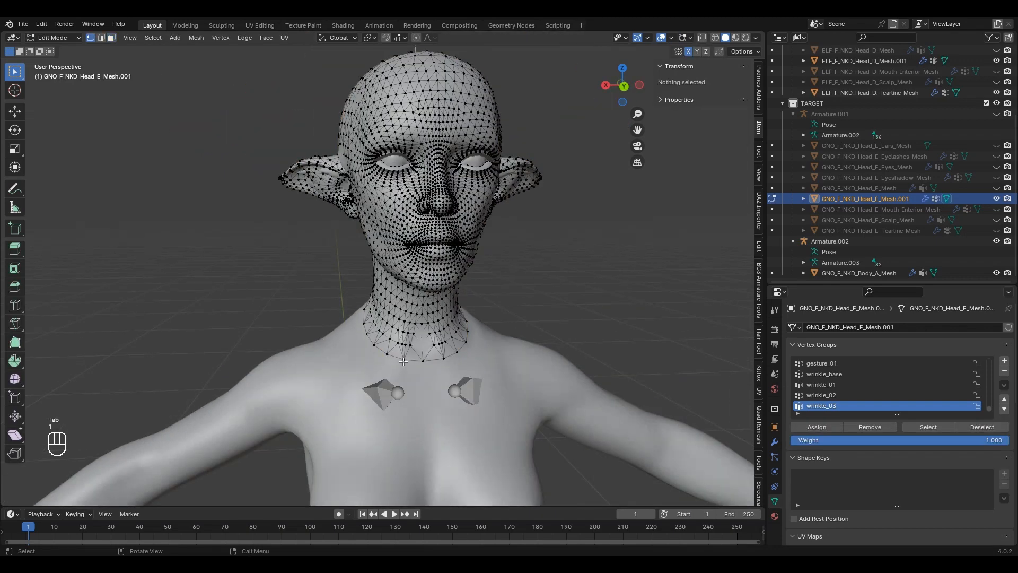
click(404, 362)
alt+click(403, 361)
key(ctrl+i)
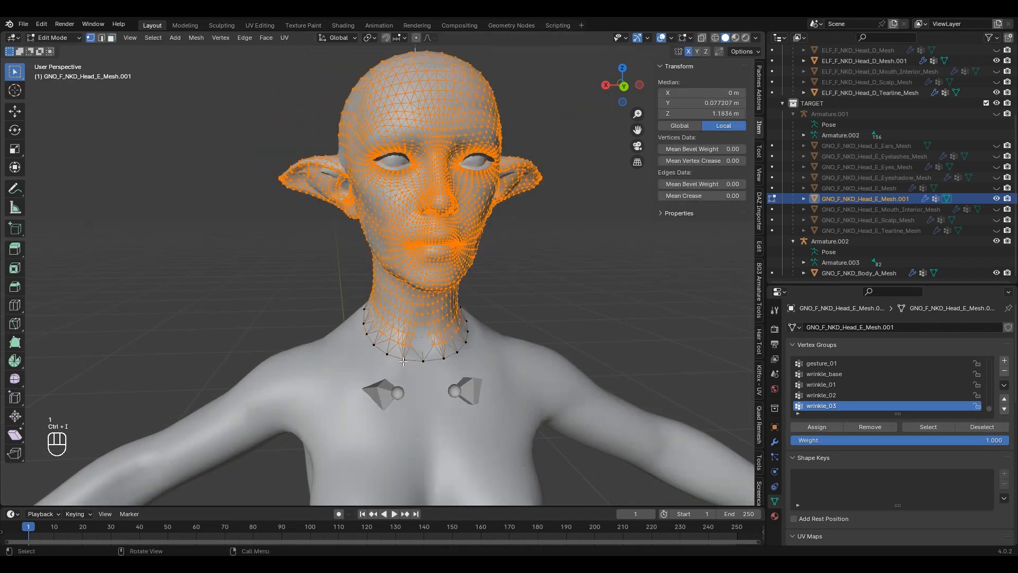
key(Tab)
key(Tab)
Step: Set GNO_F_NKD_Body_A_Mesh as the Mesh Data Transfer source and return to Object Mode
middle_drag(403, 361, 395, 169)
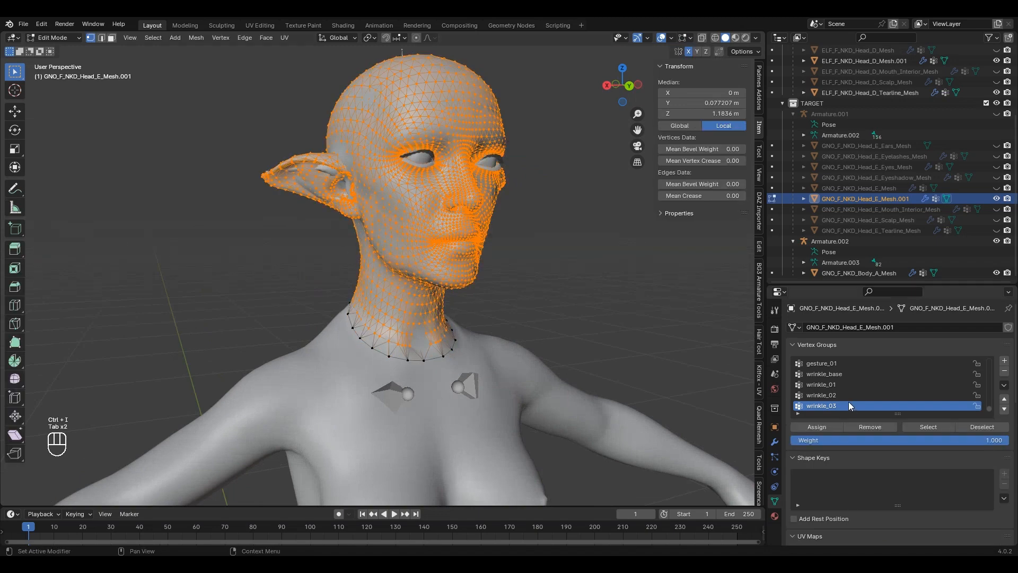
scroll(970, 472, down, 5)
scroll(860, 493, down, 5)
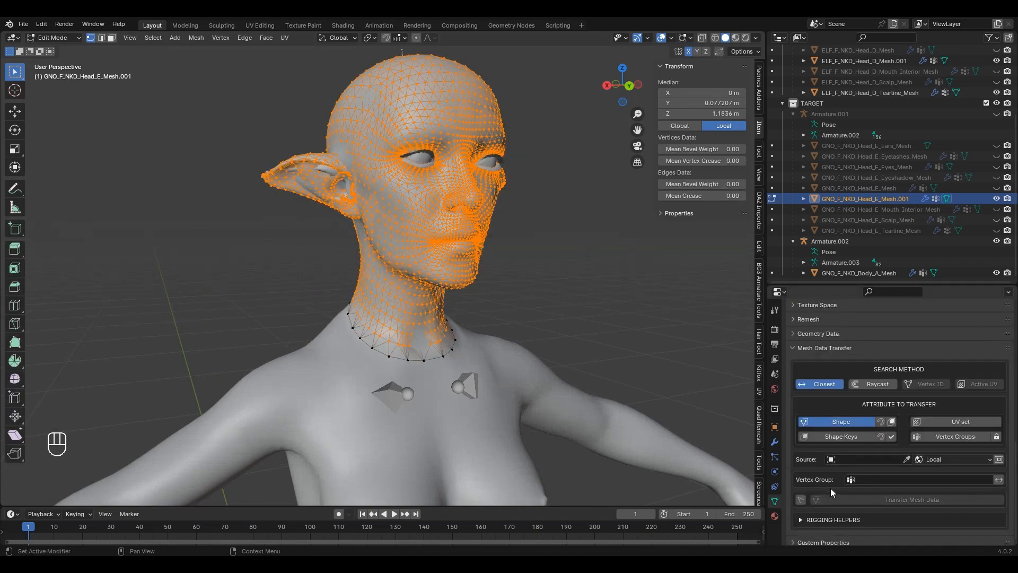
click(905, 459)
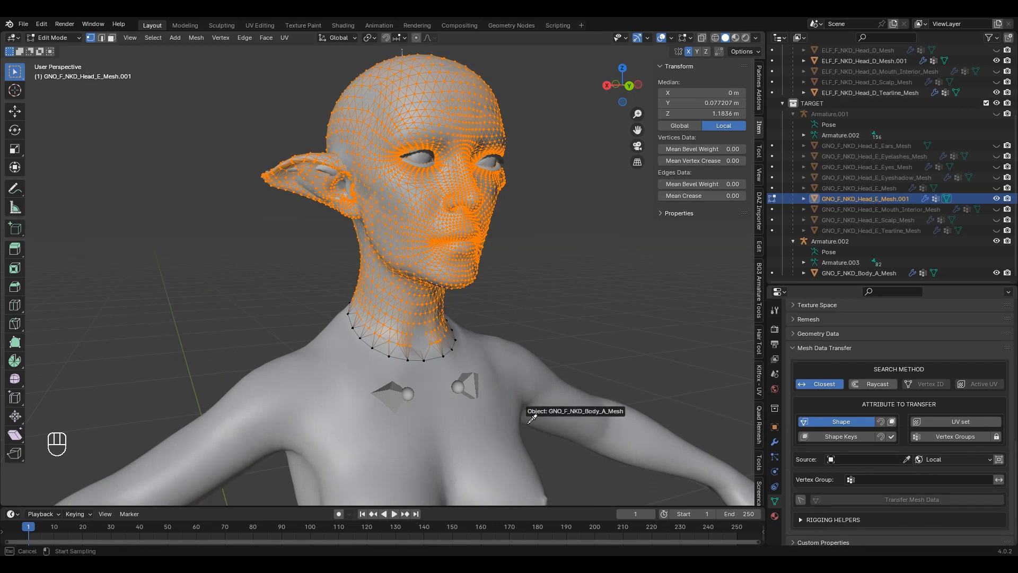
click(525, 412)
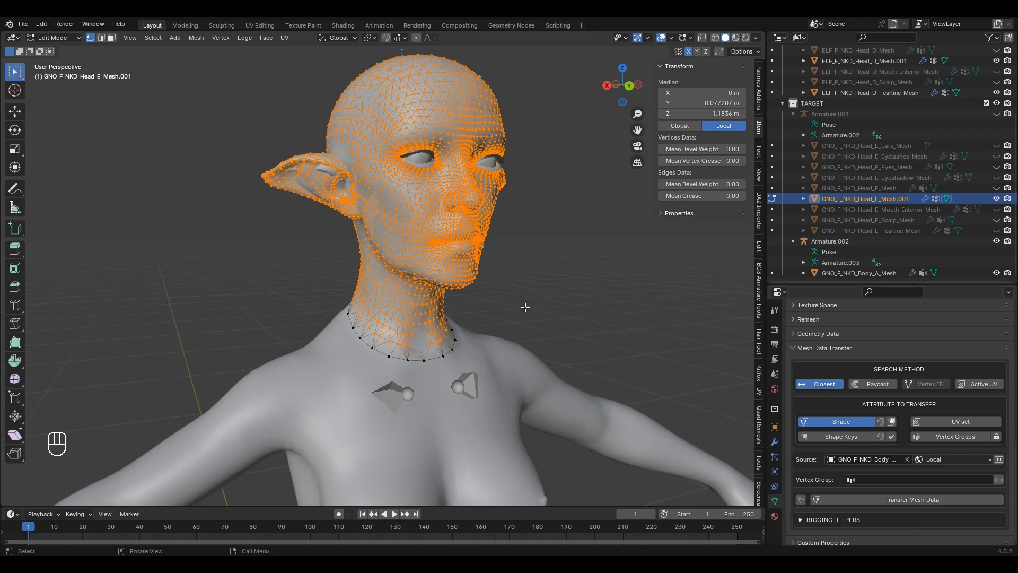
key(Tab)
Step: Select ELF_F_NKD_Head_D_Mesh.001 and frame it in the viewport
shift+middle_drag(594, 343, 543, 367)
scroll(554, 368, up, 2)
scroll(546, 377, down, 1)
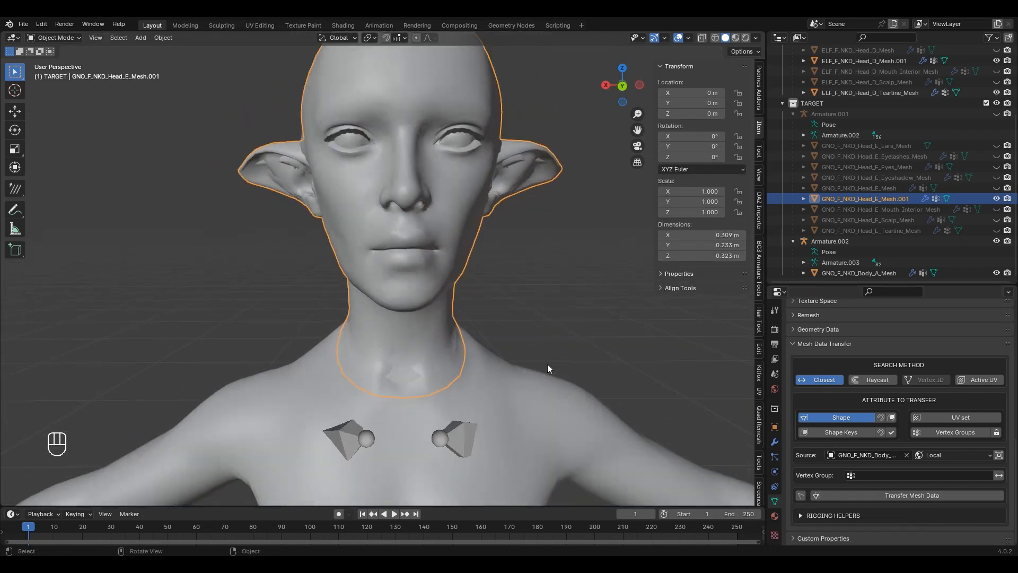
middle_drag(528, 362, 488, 344)
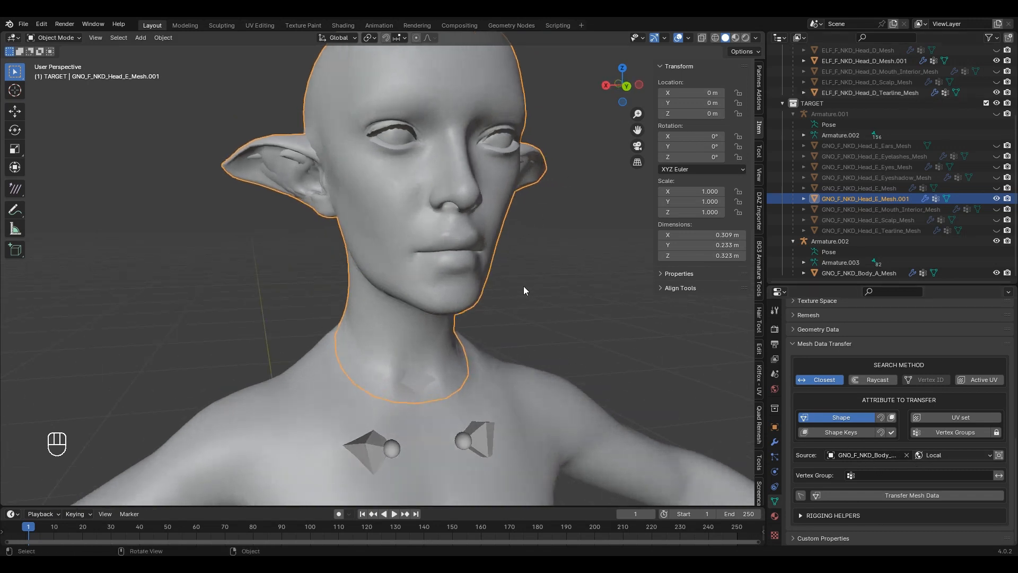
scroll(959, 85, up, 2)
click(898, 82)
key(KP_Decimal)
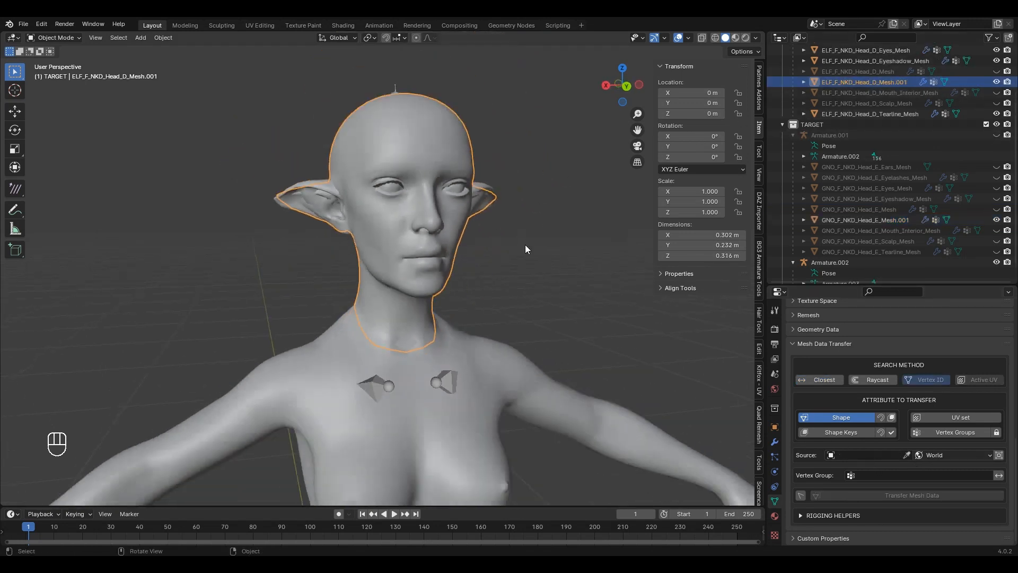
Step: Put the elf head in Edit Mode in the UV Editing workspace with UV Sync Selection on
key(Tab)
middle_drag(549, 190, 458, 171)
scroll(458, 171, up, 2)
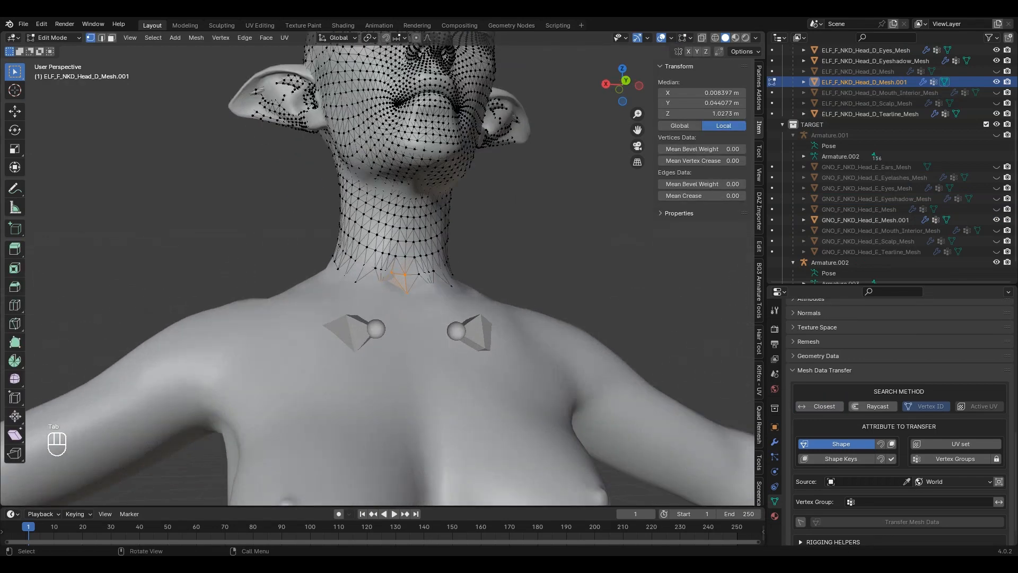
click(274, 26)
scroll(325, 308, up, 4)
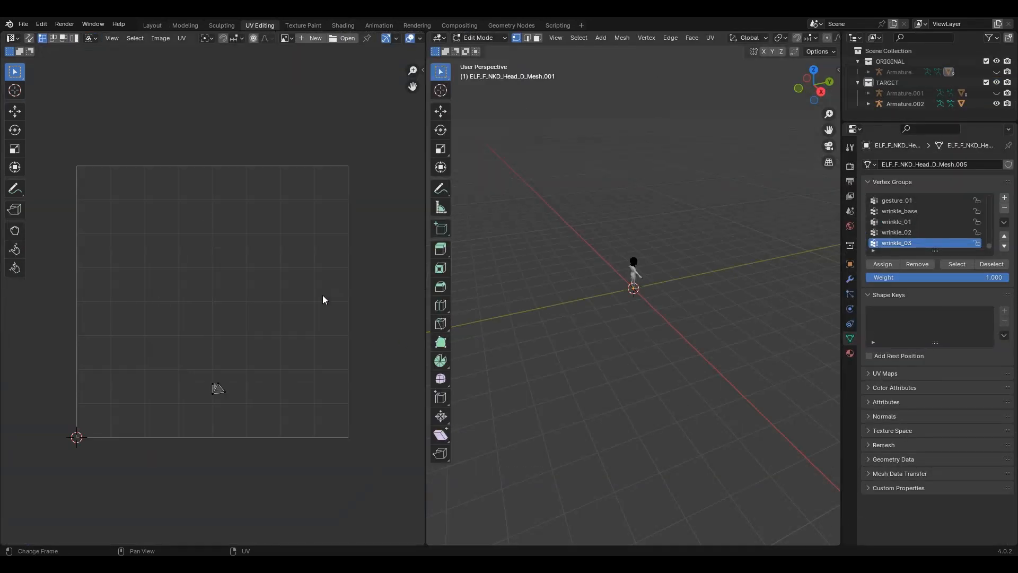
click(31, 40)
scroll(265, 254, down, 3)
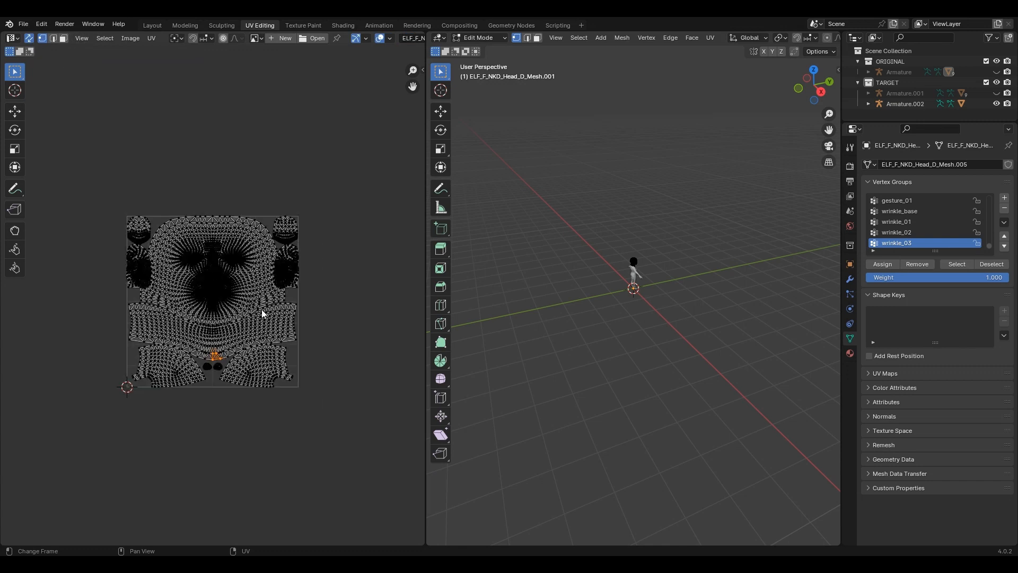
scroll(262, 310, up, 2)
Step: Pick the face, both top ear islands and the two lower UV islands with L
key(l)
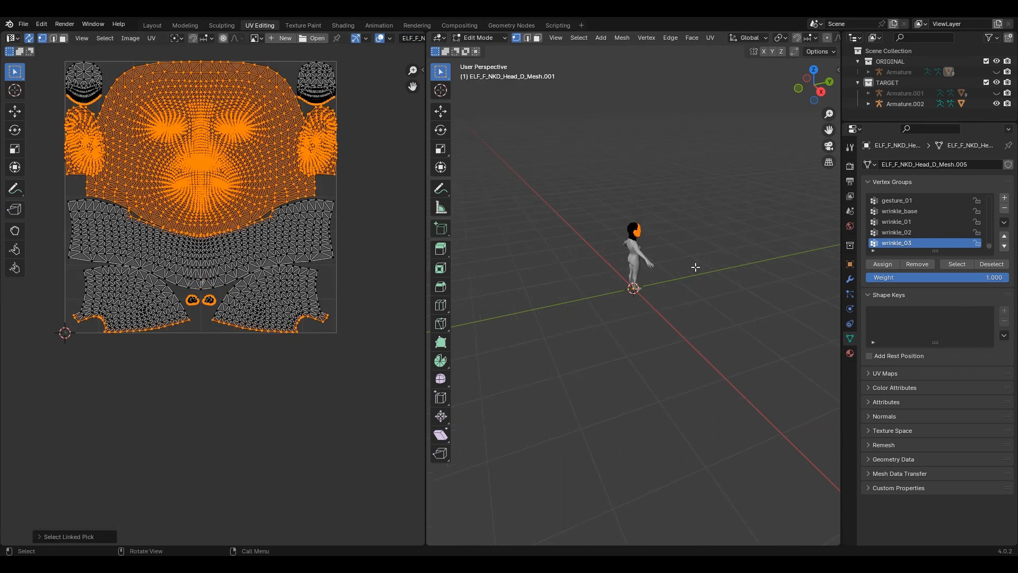
key(KP_Decimal)
scroll(658, 473, up, 4)
middle_drag(658, 472, 610, 419)
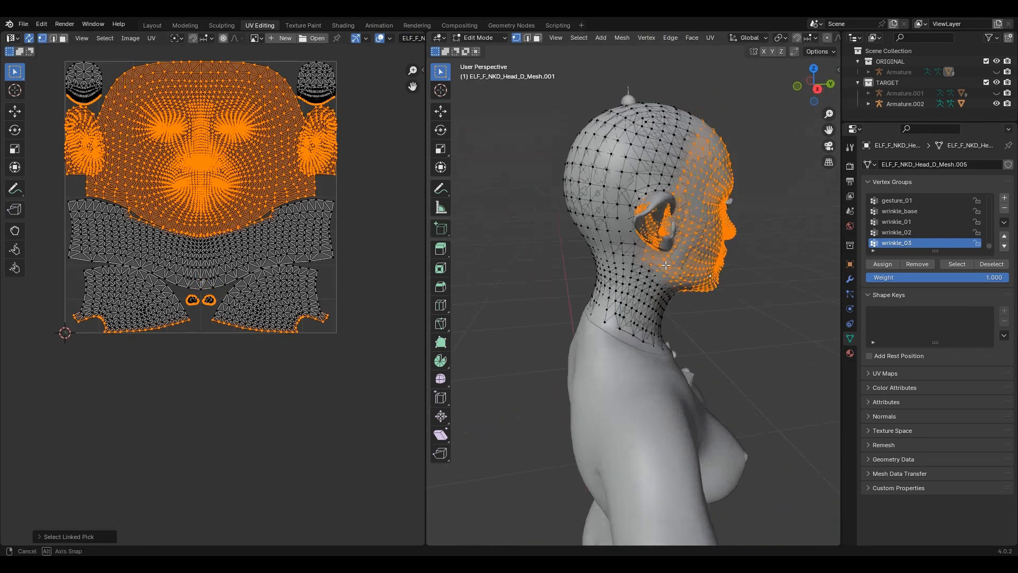
scroll(701, 294, up, 6)
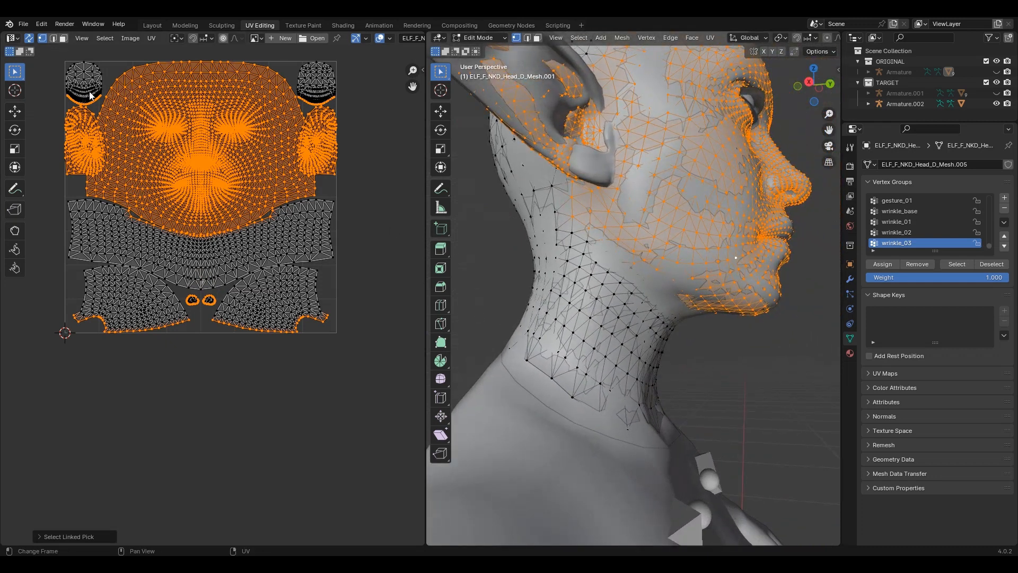
key(l)
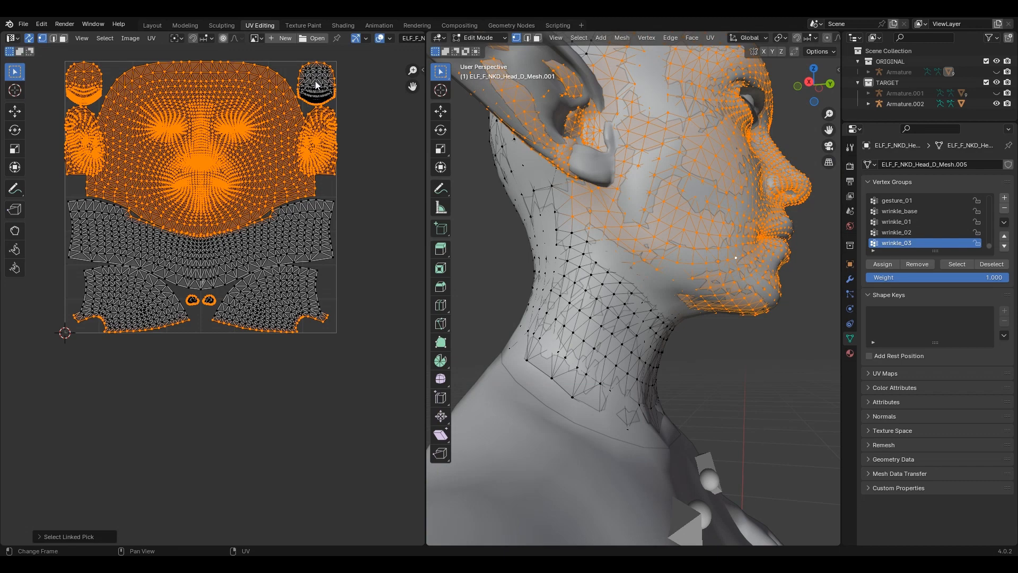
key(l)
key(l)
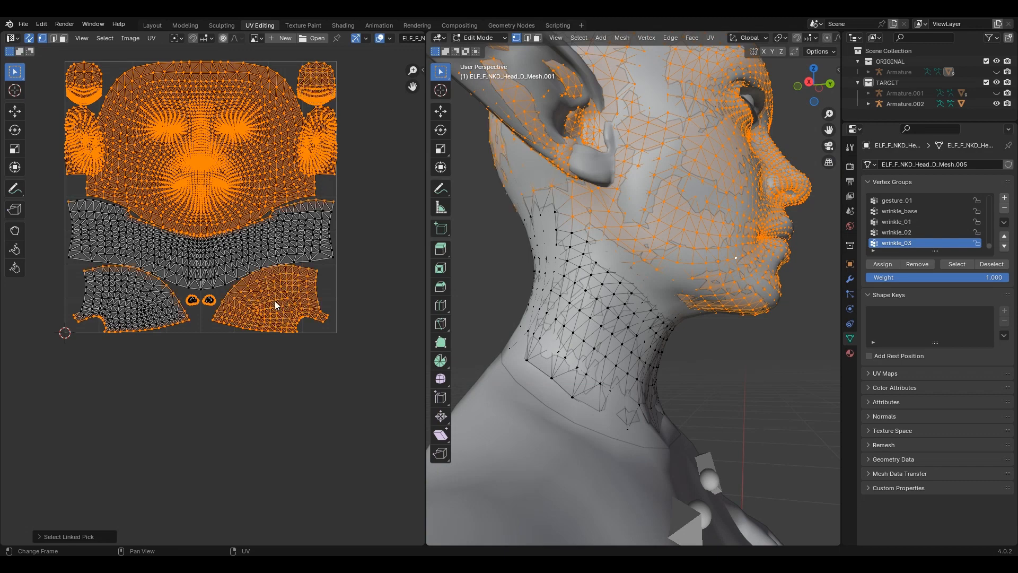
key(l)
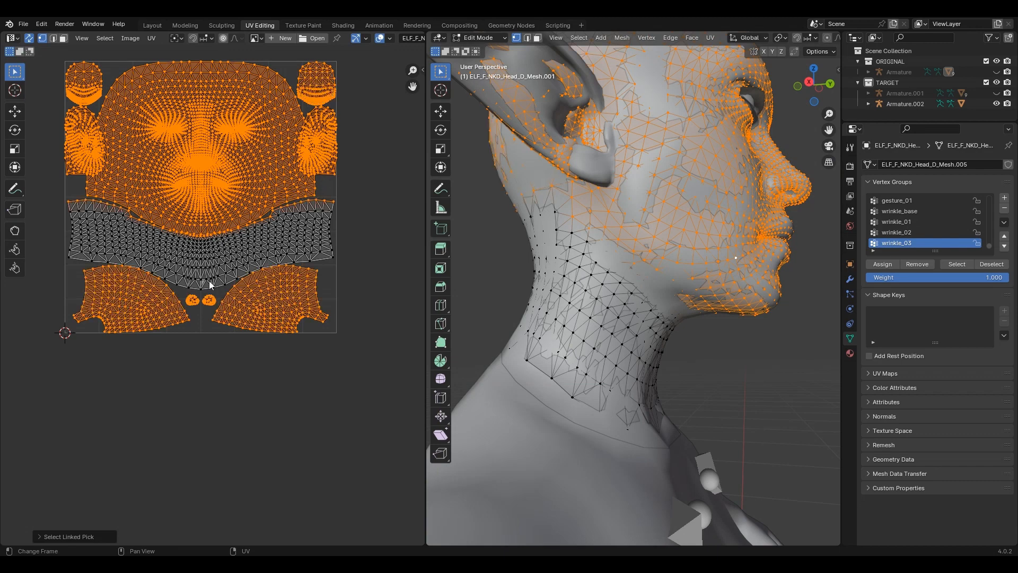
scroll(210, 293, up, 3)
Step: Box-select the neck island's top edge vertices, check them on the mesh, and return to Layout
middle_drag(161, 160, 333, 191)
shift+drag(79, 127, 230, 165)
middle_drag(384, 156, 83, 186)
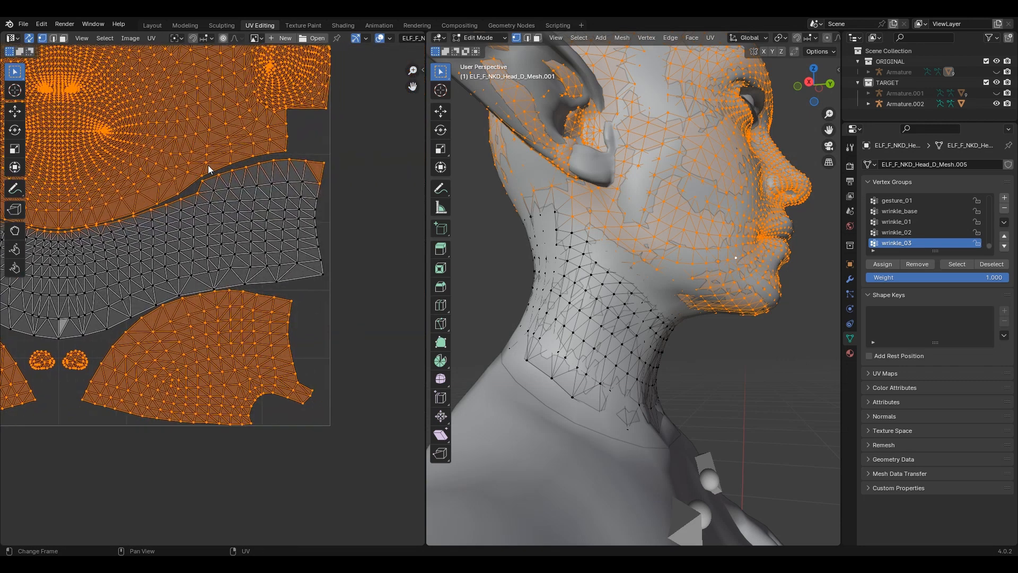
shift+drag(200, 151, 323, 185)
shift+drag(185, 170, 256, 192)
scroll(554, 211, up, 2)
middle_drag(554, 211, 581, 216)
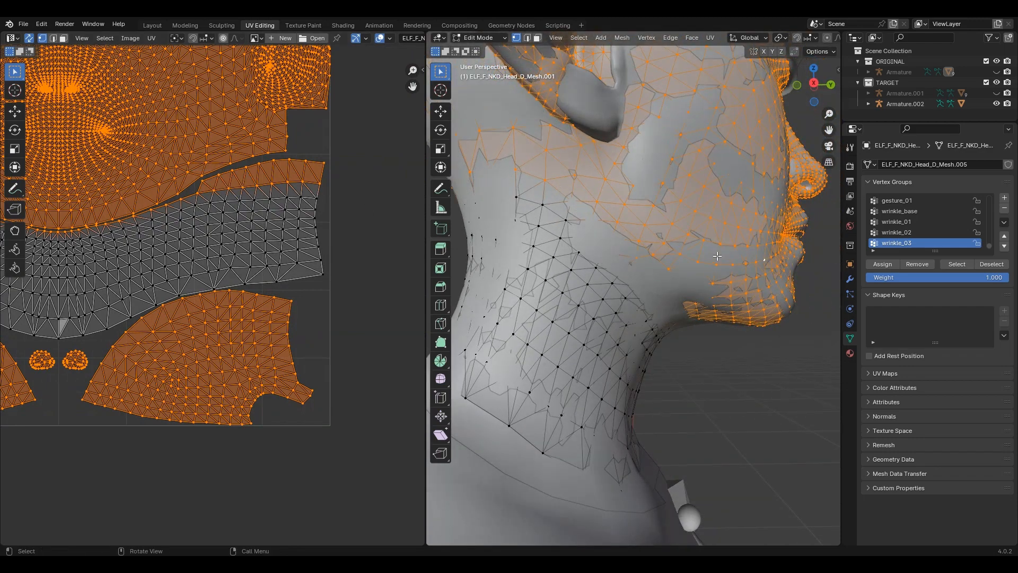
scroll(717, 256, down, 4)
middle_drag(698, 276, 729, 278)
scroll(728, 278, up, 2)
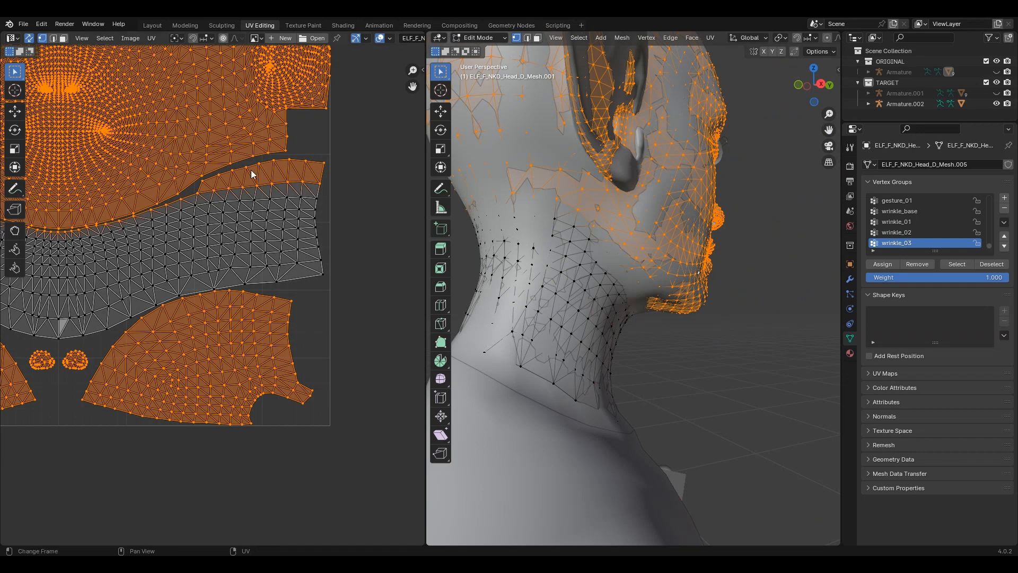
click(158, 27)
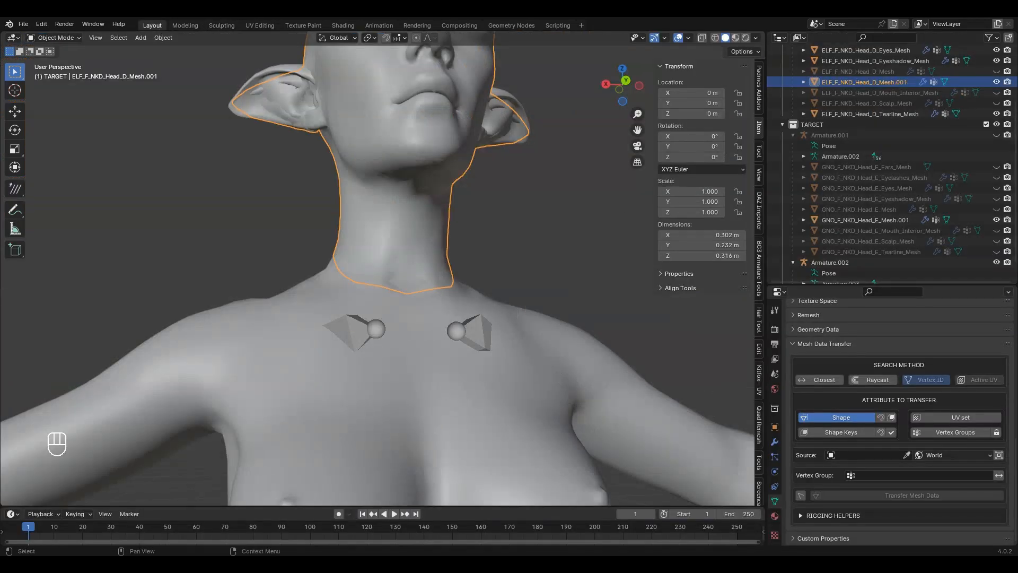
Step: Invert the elf head's selection in Edit Mode so only the neck vertices stay selected
scroll(450, 291, down, 5)
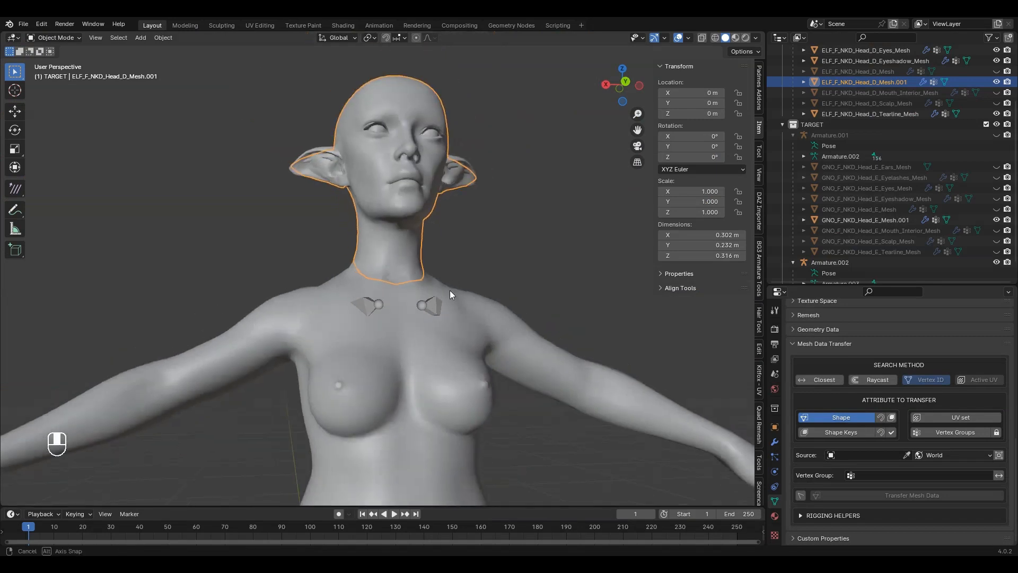
scroll(470, 237, up, 2)
scroll(469, 240, up, 2)
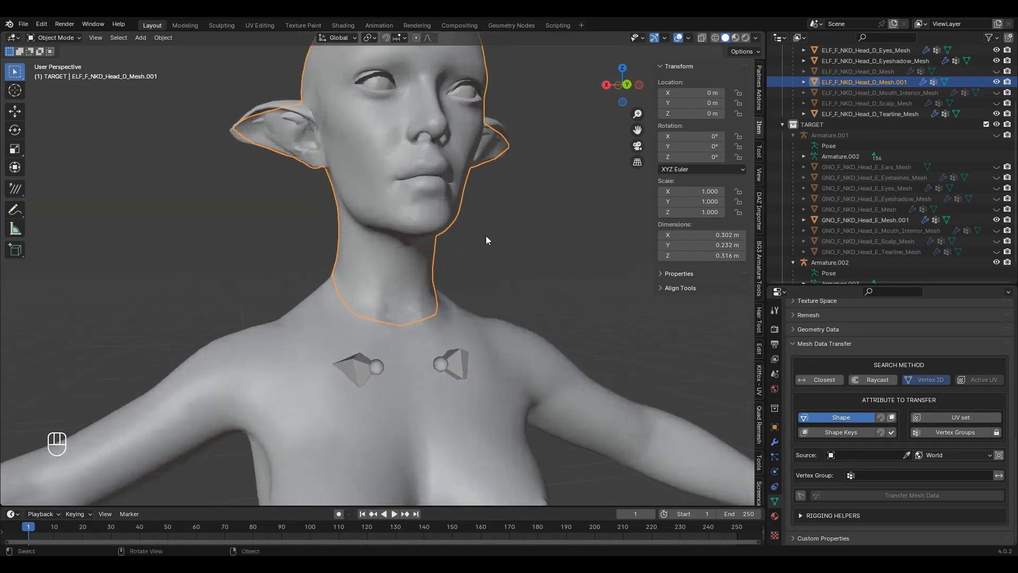
key(Tab)
scroll(510, 247, down, 2)
key(Tab)
scroll(519, 260, down, 3)
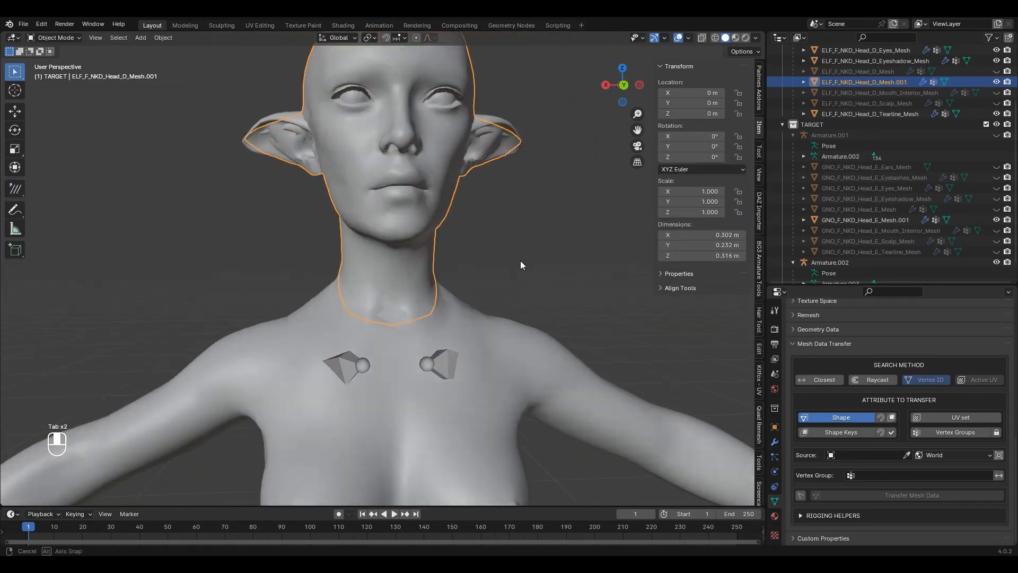
scroll(520, 260, up, 2)
key(Tab)
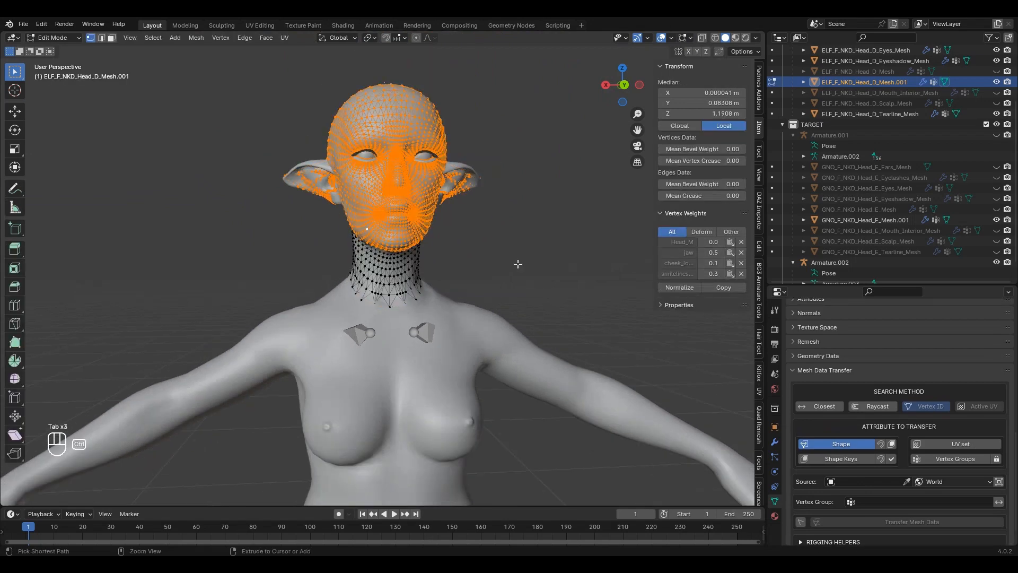
key(ctrl+i)
key(Tab)
Step: Transfer the GNO head's shape onto the elf head, limited to the selected vertices
scroll(500, 263, up, 2)
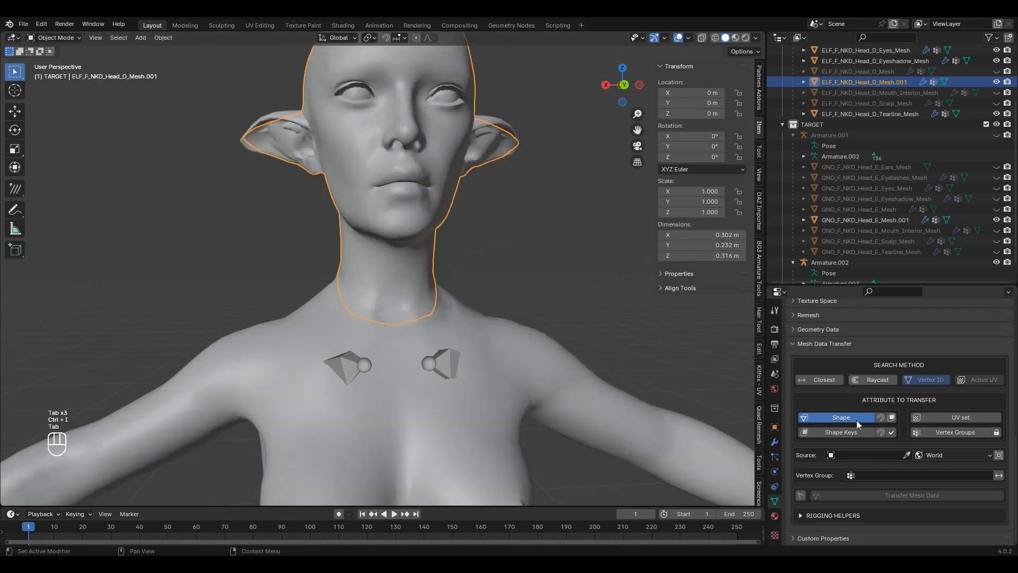
click(906, 455)
click(513, 123)
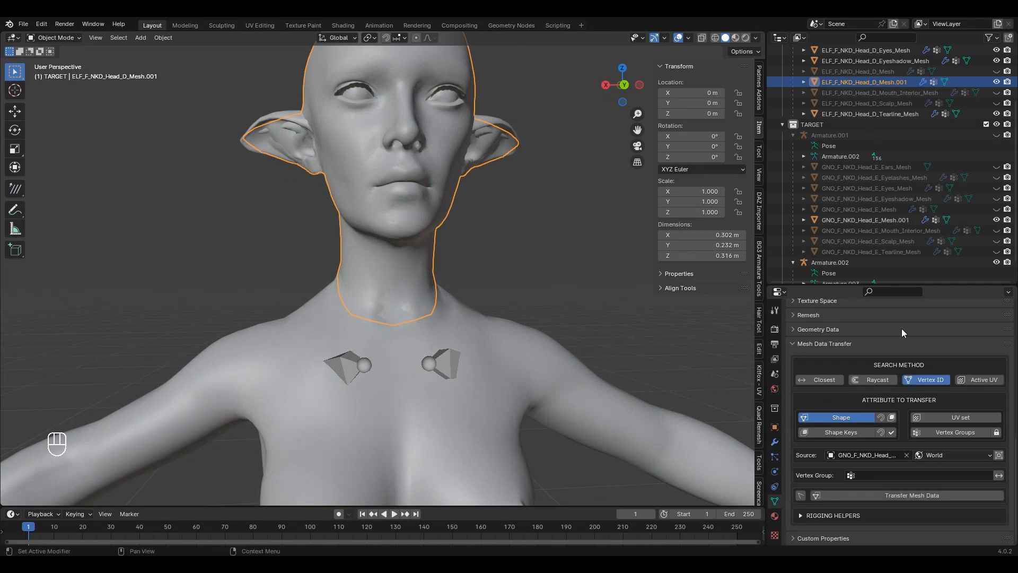
click(800, 498)
click(843, 498)
Step: Inspect the spiky neck, undo the transfer, and start moving the head along X
scroll(433, 237, up, 3)
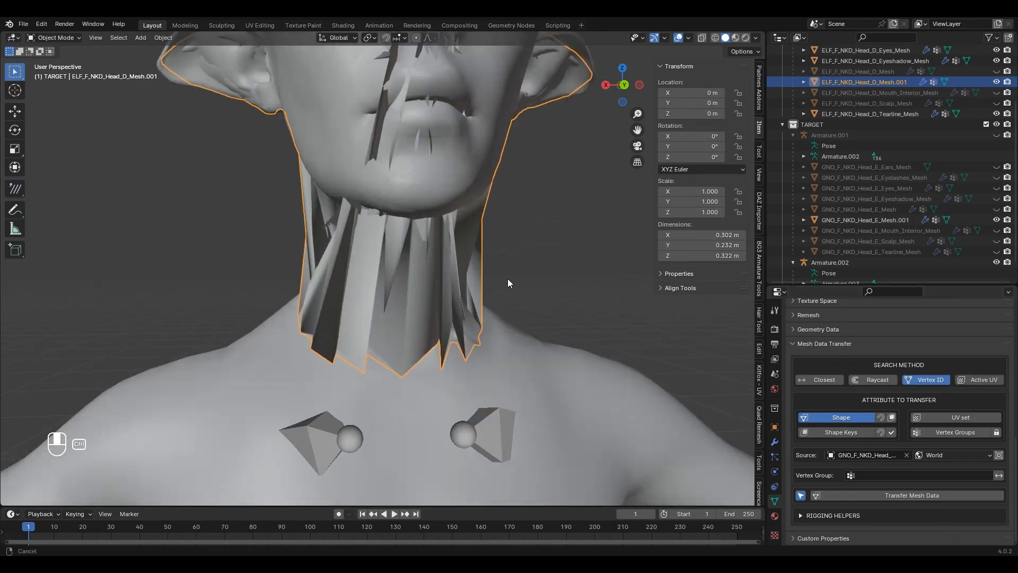
scroll(533, 282, up, 2)
mouse_move(533, 282)
middle_down()
mouse_move(505, 272)
mouse_move(529, 275)
mouse_move(543, 241)
mouse_move(543, 274)
middle_up()
middle_drag(581, 279, 461, 275)
scroll(510, 272, down, 3)
key(ctrl+z)
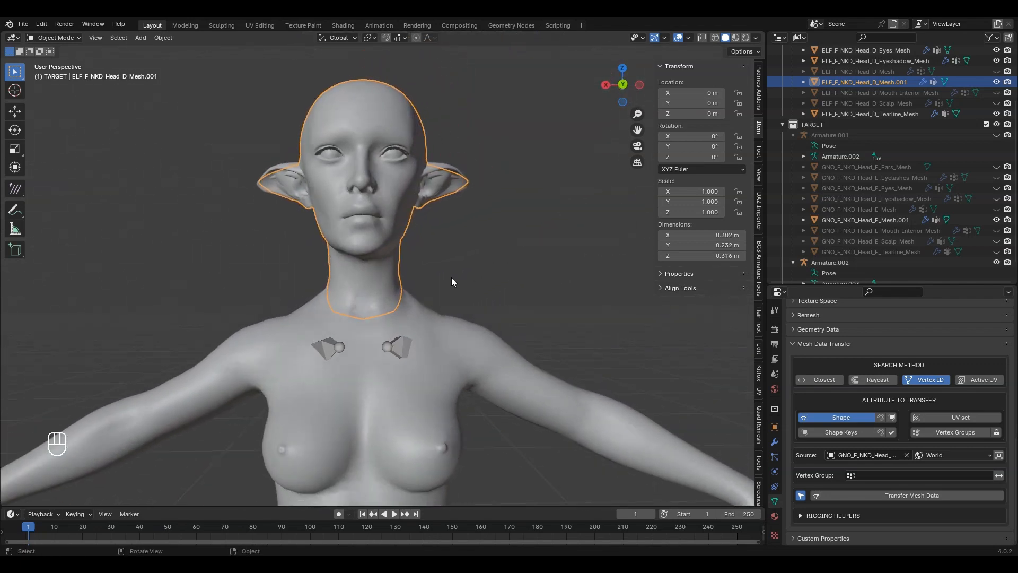
key(g)
key(x)
click(627, 268)
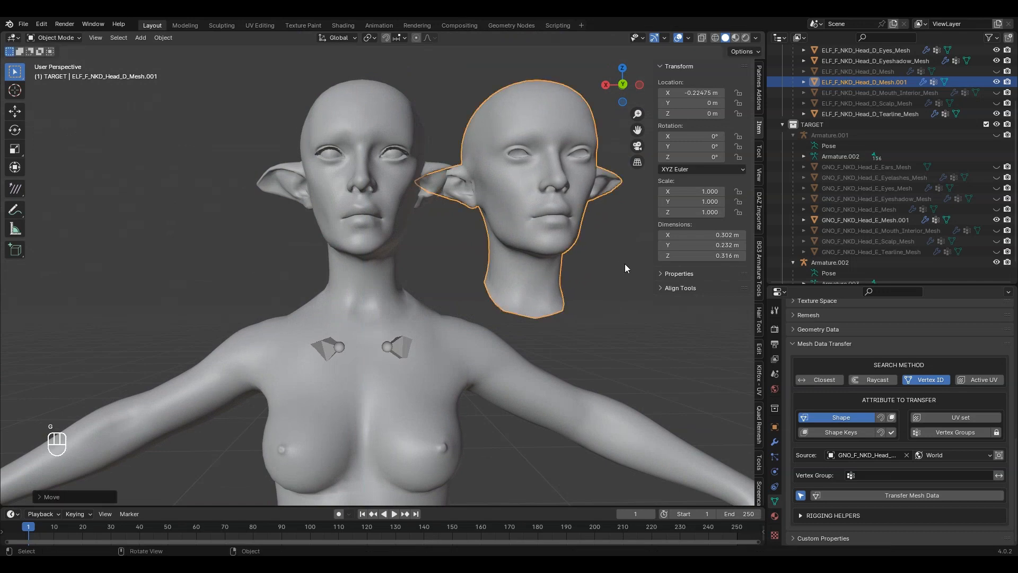
scroll(454, 279, up, 4)
middle_drag(453, 280, 484, 321)
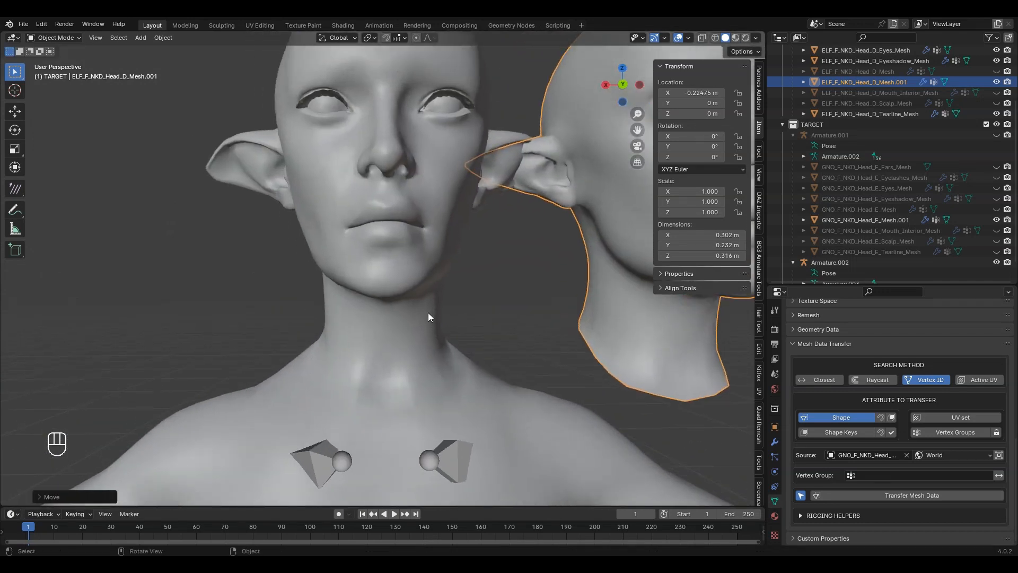
scroll(428, 312, down, 4)
scroll(450, 324, up, 3)
shift+middle_drag(413, 180, 416, 259)
scroll(431, 256, up, 4)
mouse_move(441, 251)
middle_down()
mouse_move(534, 253)
mouse_move(444, 255)
middle_up()
scroll(440, 268, down, 3)
shift+middle_drag(441, 366, 434, 265)
click(434, 268)
mouse_move(440, 325)
middle_down()
mouse_move(441, 336)
mouse_move(562, 288)
mouse_move(507, 319)
mouse_move(426, 318)
middle_up()
key(Tab)
key(Tab)
click(563, 290)
scroll(575, 308, down, 4)
scroll(461, 318, up, 3)
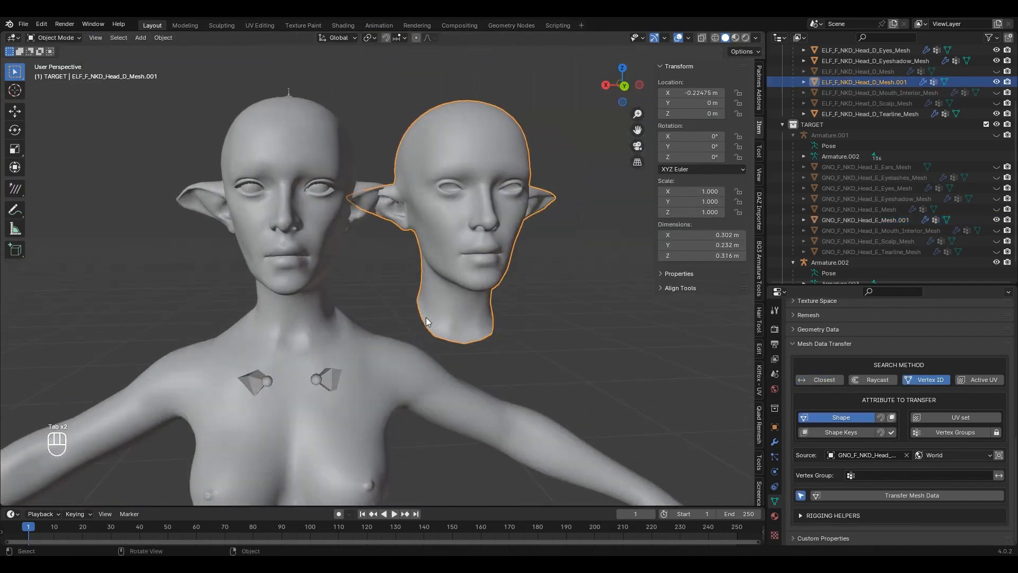
scroll(424, 315, up, 3)
shift+middle_drag(488, 276, 441, 271)
scroll(438, 274, down, 3)
key(Tab)
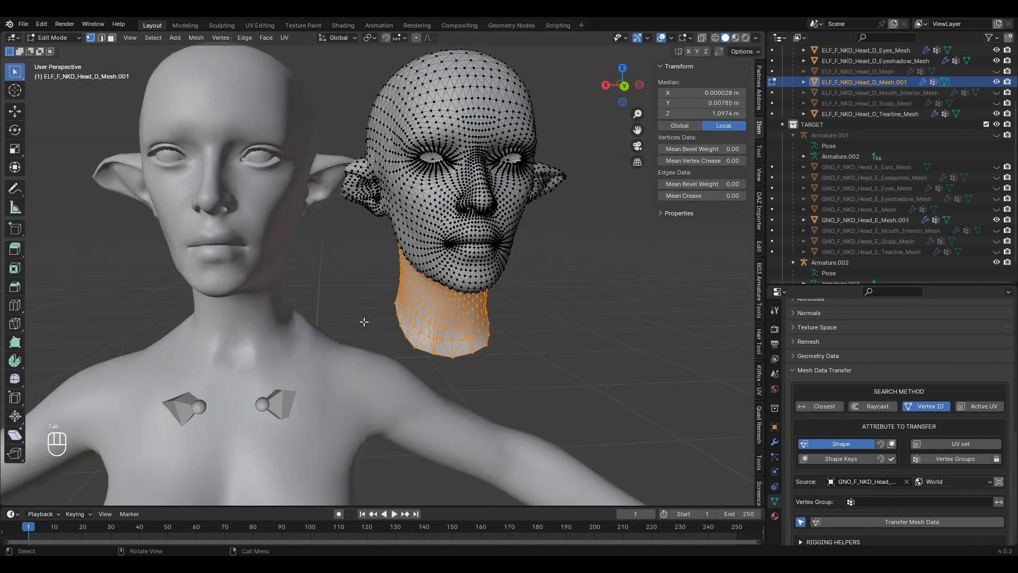
scroll(364, 321, up, 2)
shift+middle_drag(364, 320, 471, 293)
key(Tab)
scroll(470, 292, down, 4)
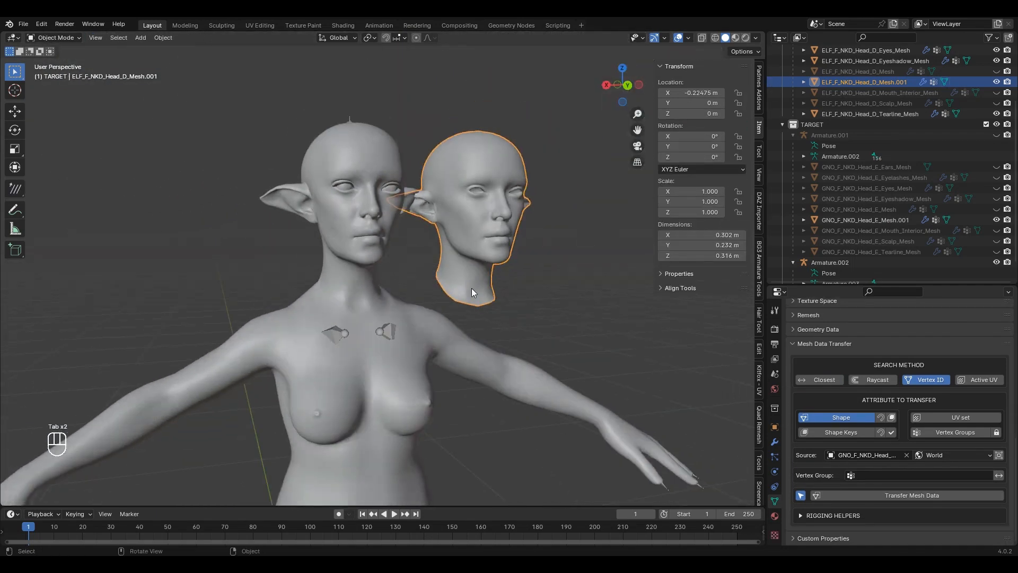
scroll(344, 167, up, 2)
click(344, 164)
middle_drag(545, 147, 533, 144)
scroll(359, 67, up, 2)
click(360, 67)
scroll(480, 182, down, 4)
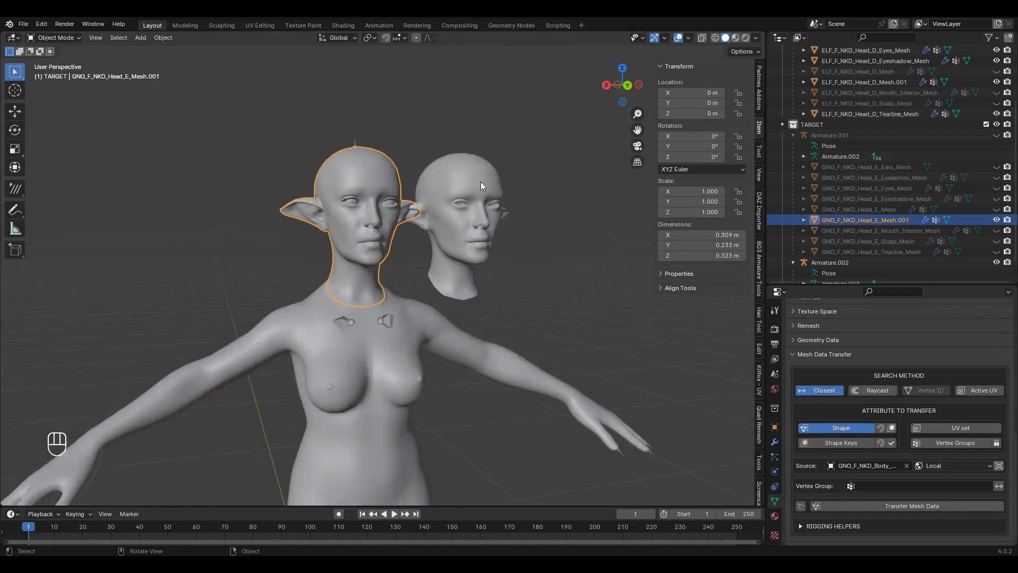
scroll(481, 218, up, 2)
middle_drag(504, 179, 497, 188)
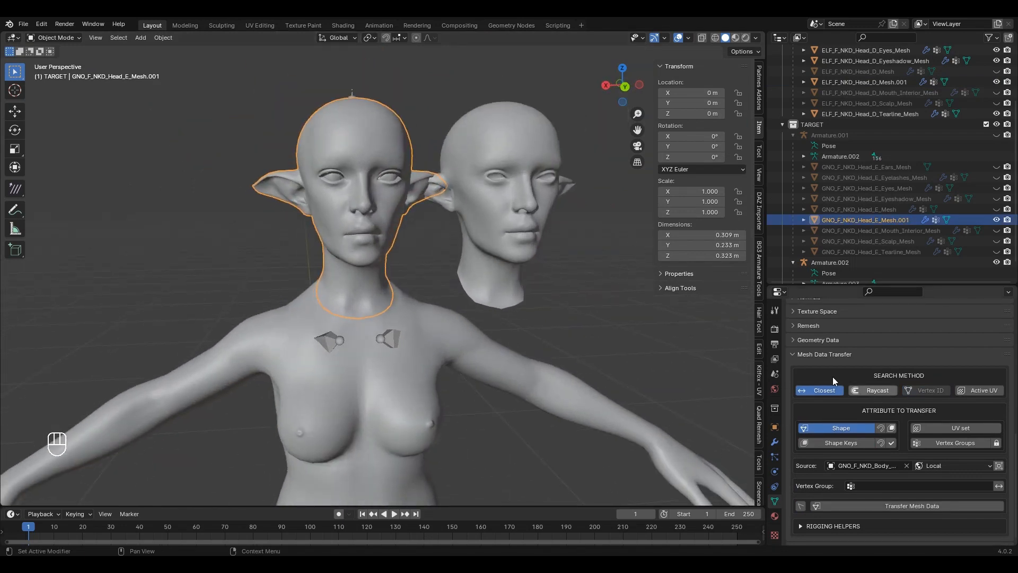
Step: Duplicate the wrapped head in place and hide the original ELF_F_NKD_Head_D_Mesh.001
click(539, 202)
key(shift+d)
right_click(540, 201)
click(996, 71)
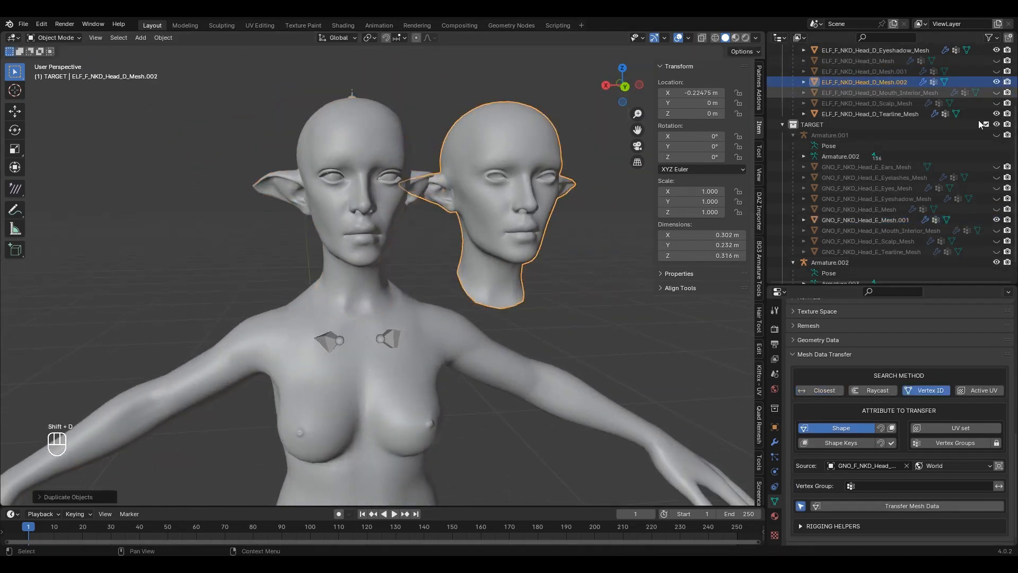
Step: Transfer the GNO head's shape onto the copy matched by Active UV, with Armature.002 hidden
click(802, 507)
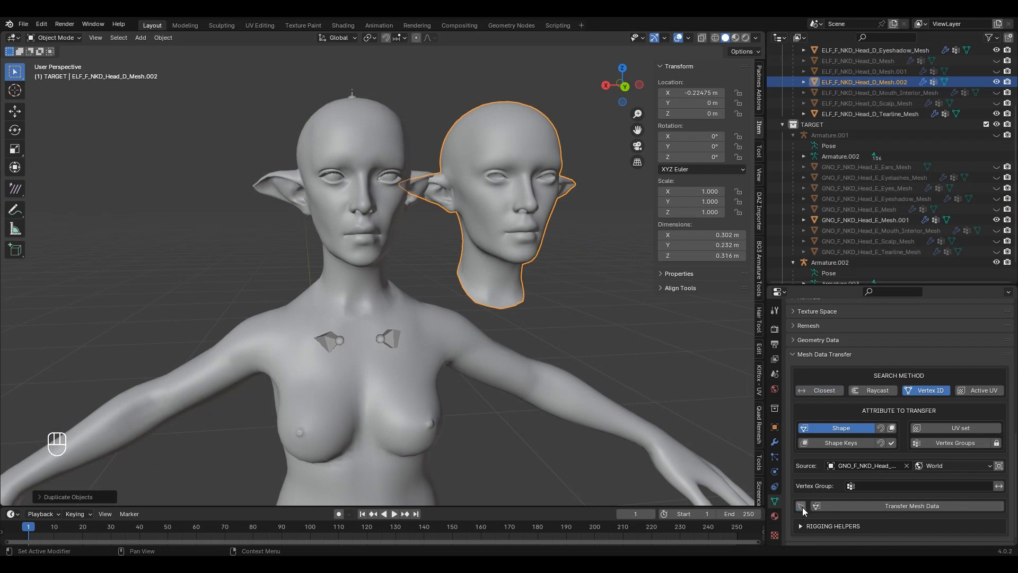
click(905, 466)
click(905, 467)
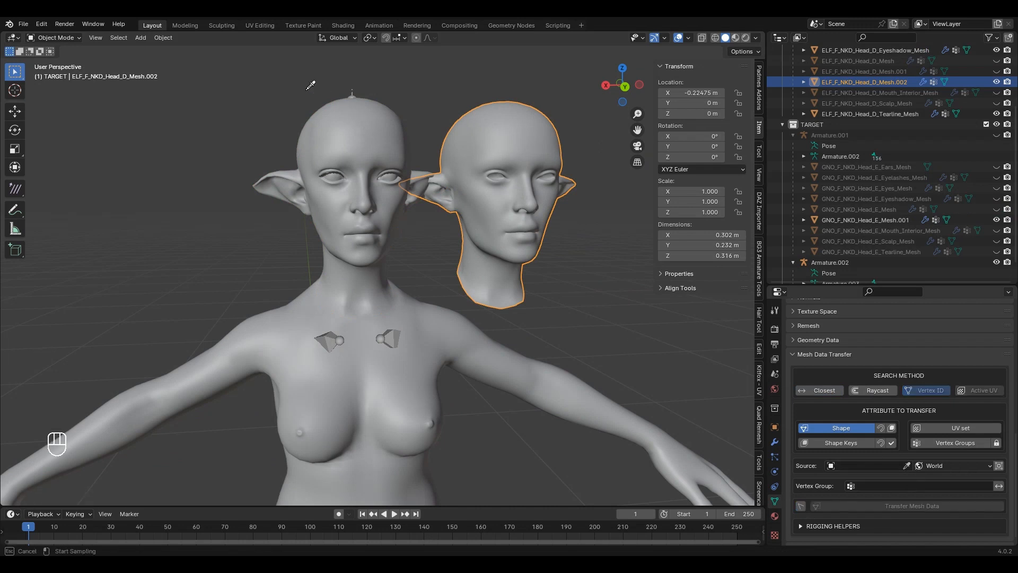
click(369, 125)
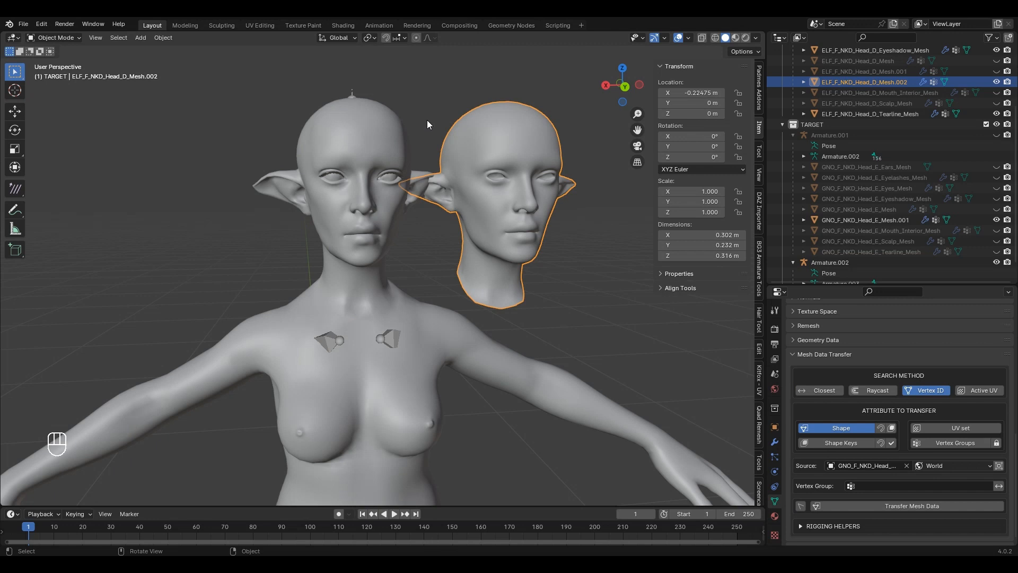
click(996, 263)
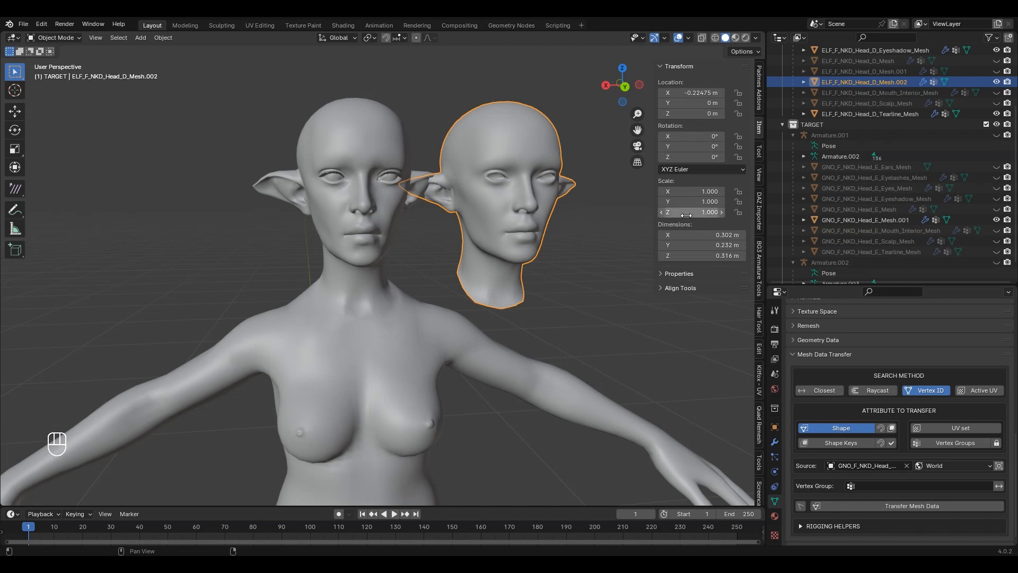
click(984, 393)
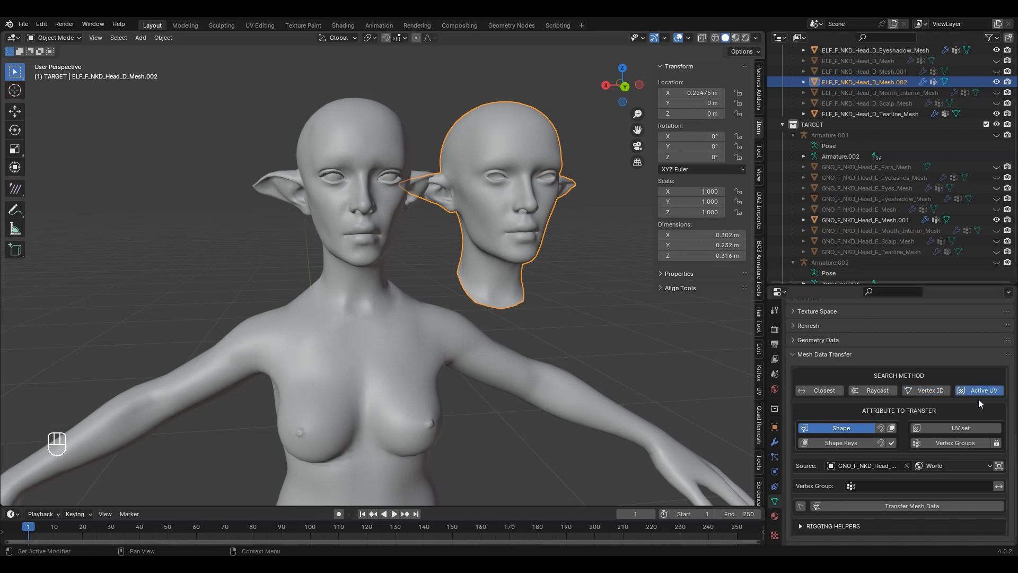
click(905, 504)
Step: Move the reshaped head sideways and compare its face with the GNO head
scroll(498, 249, up, 4)
shift+middle_drag(498, 252, 451, 290)
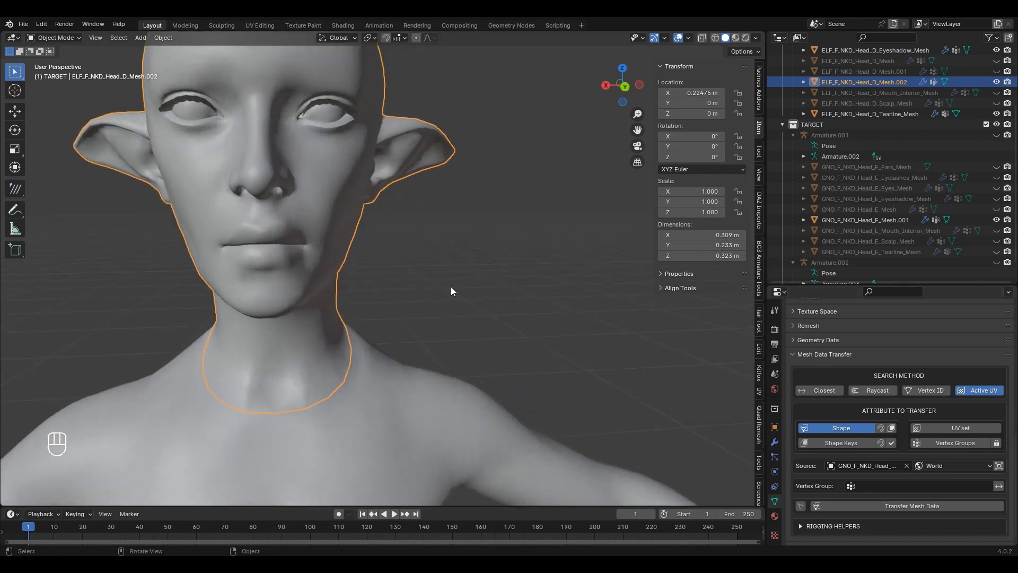
key(g)
click(518, 286)
scroll(519, 289, up, 6)
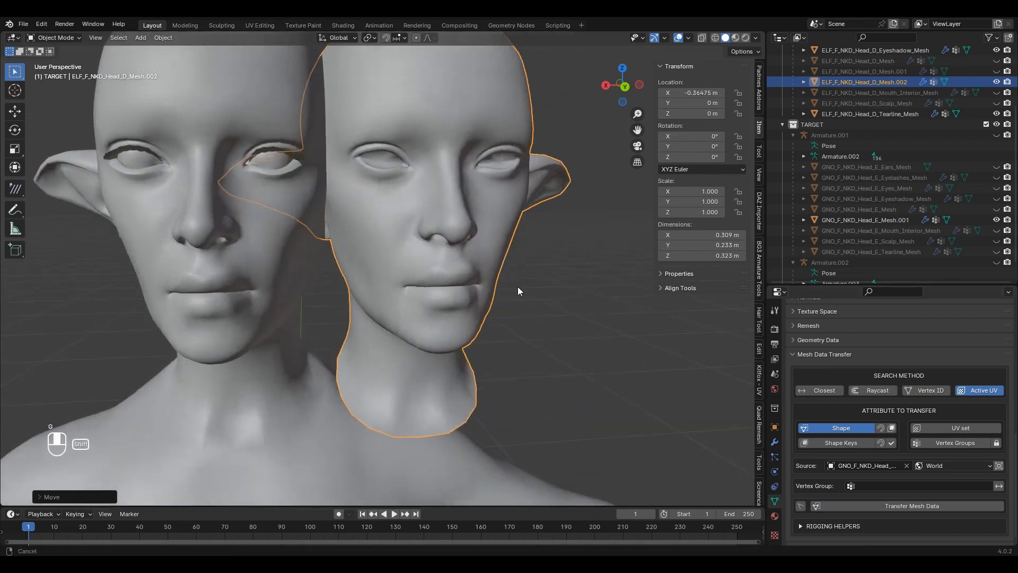
middle_drag(524, 295, 434, 245)
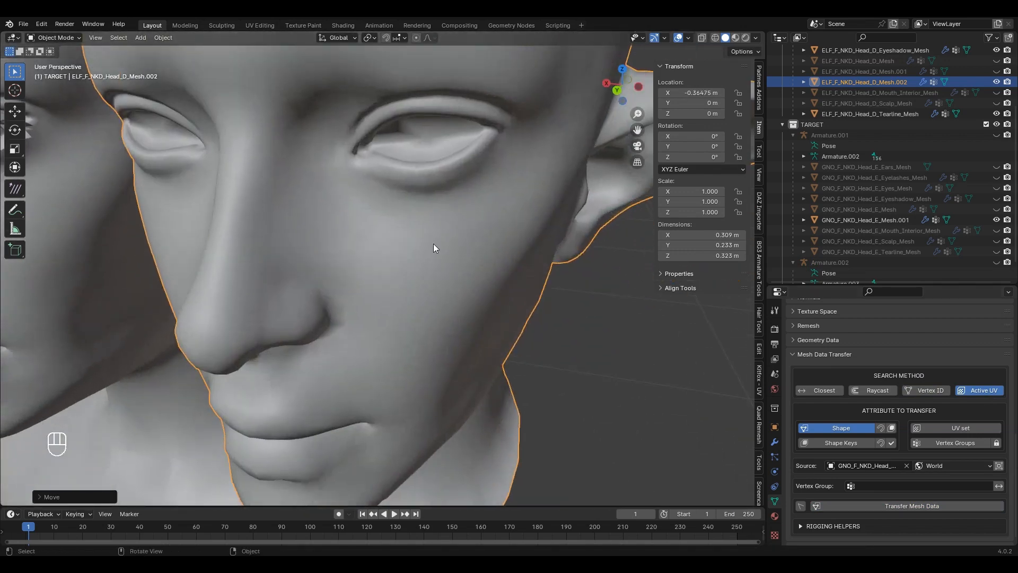
scroll(452, 152, up, 3)
middle_drag(452, 149, 450, 119)
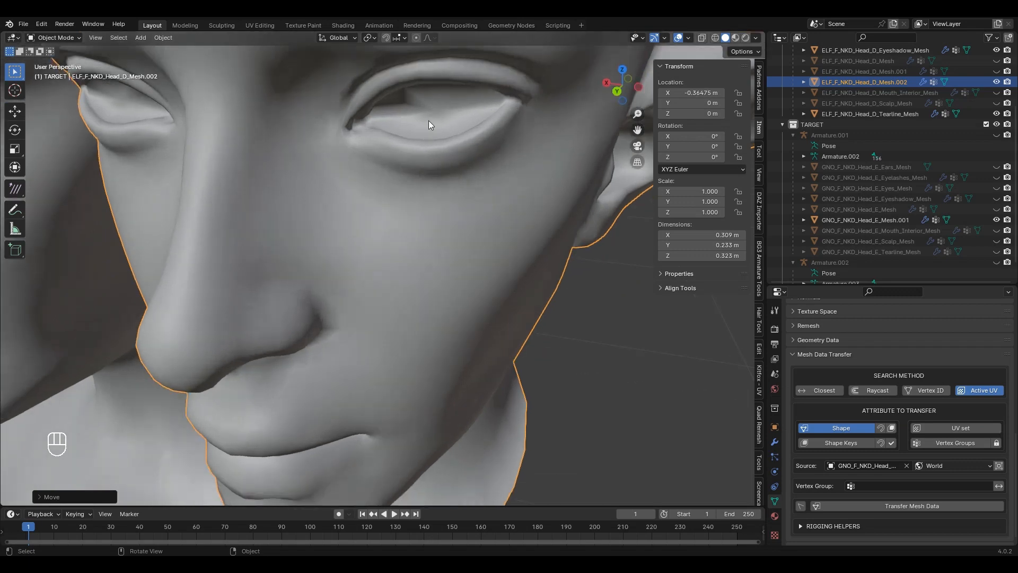
scroll(448, 122, down, 10)
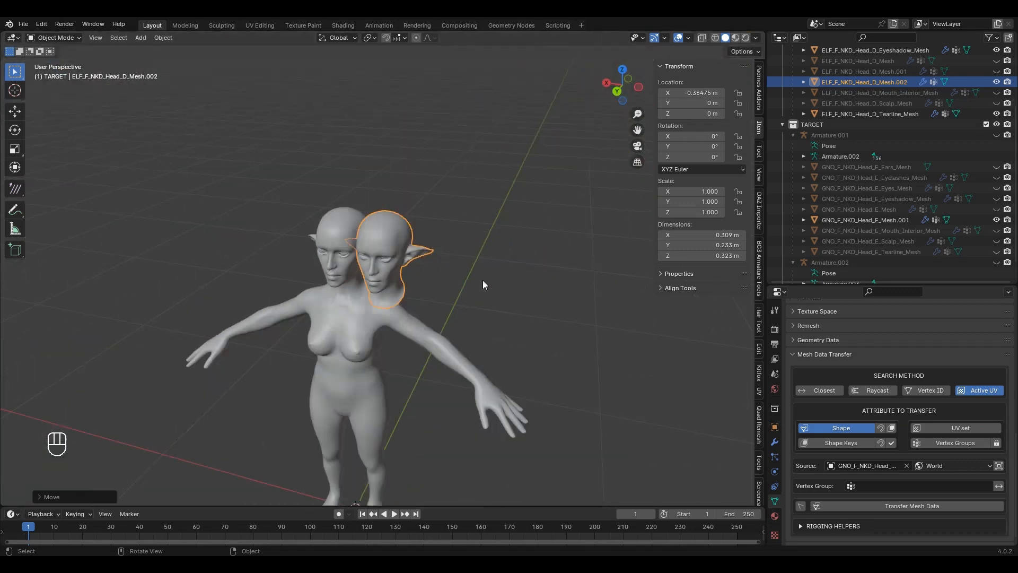
scroll(489, 164, up, 5)
scroll(454, 244, up, 2)
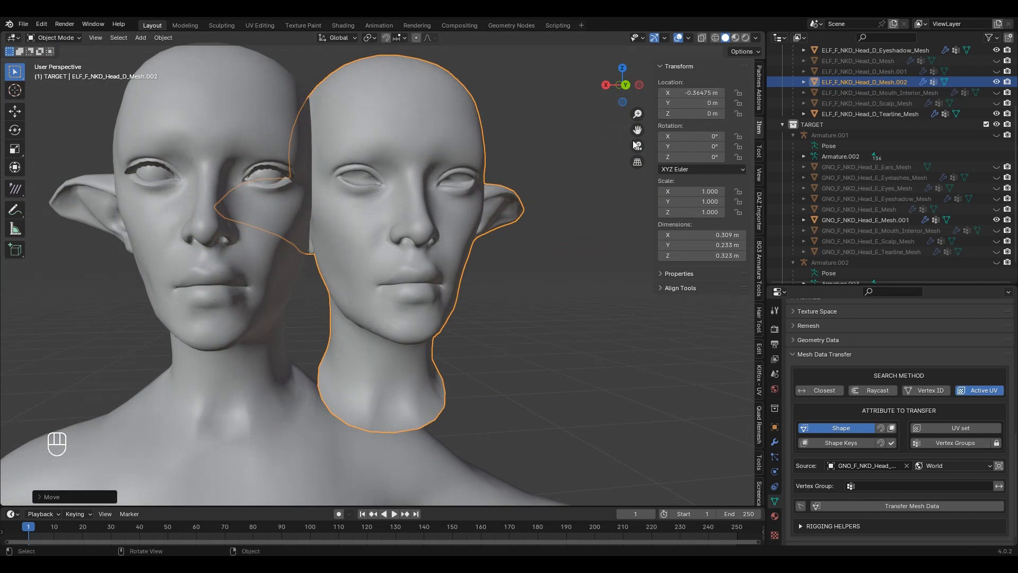
scroll(469, 215, down, 5)
Step: Undo the move to reseat the head, hide GNO_F_NKD_Head_E_Mesh.001, and check the neck seam
key(ctrl+z)
scroll(470, 215, up, 5)
scroll(469, 215, up, 6)
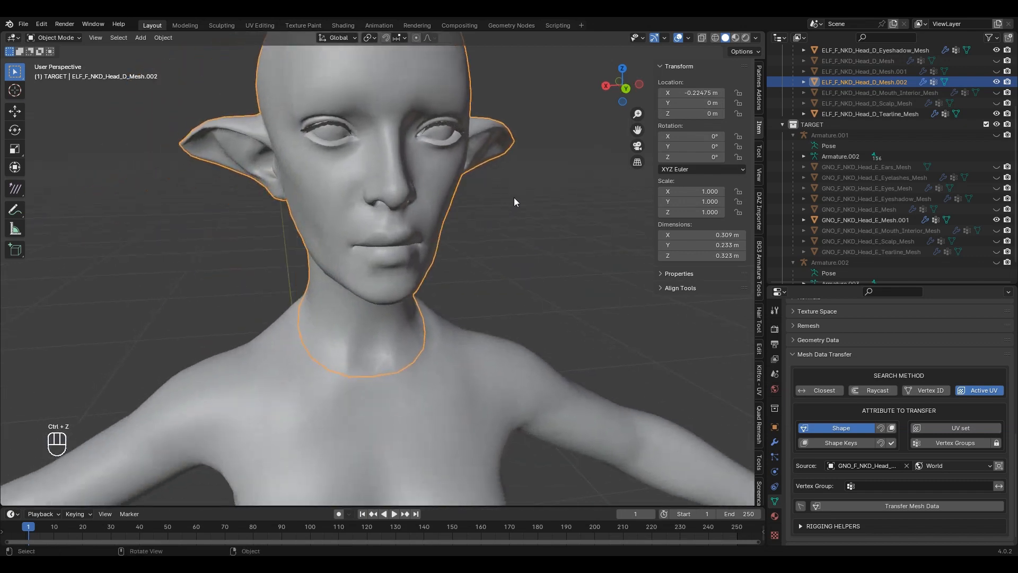
scroll(514, 257, down, 6)
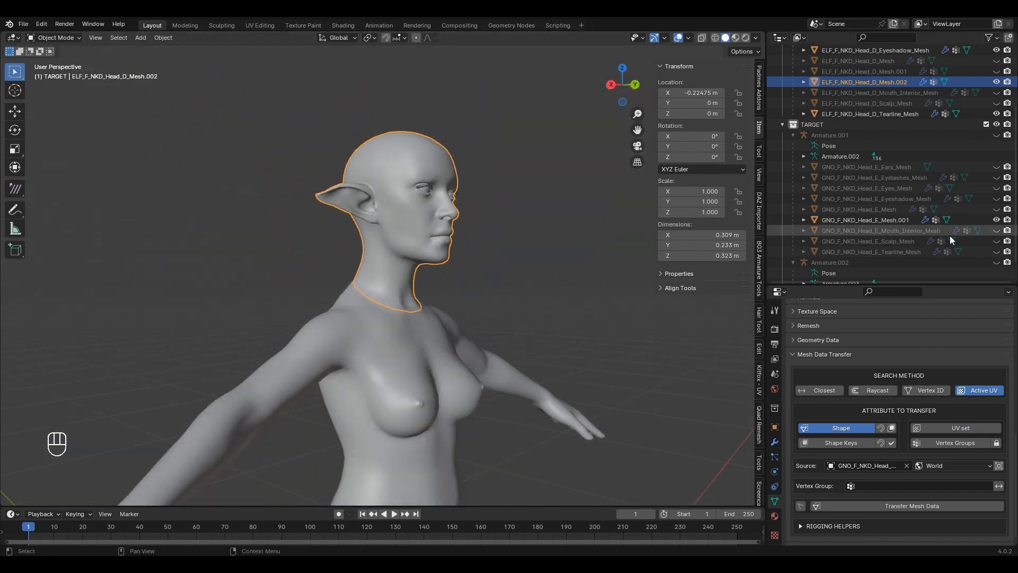
click(996, 220)
scroll(477, 244, up, 5)
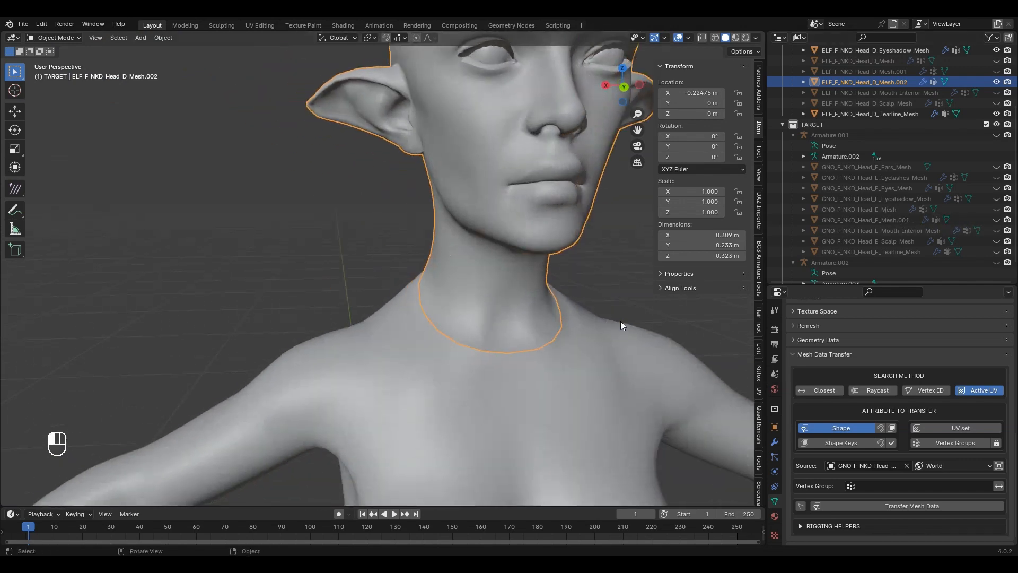
click(503, 320)
scroll(531, 287, up, 3)
middle_drag(537, 256, 450, 273)
scroll(414, 269, down, 7)
scroll(381, 266, up, 2)
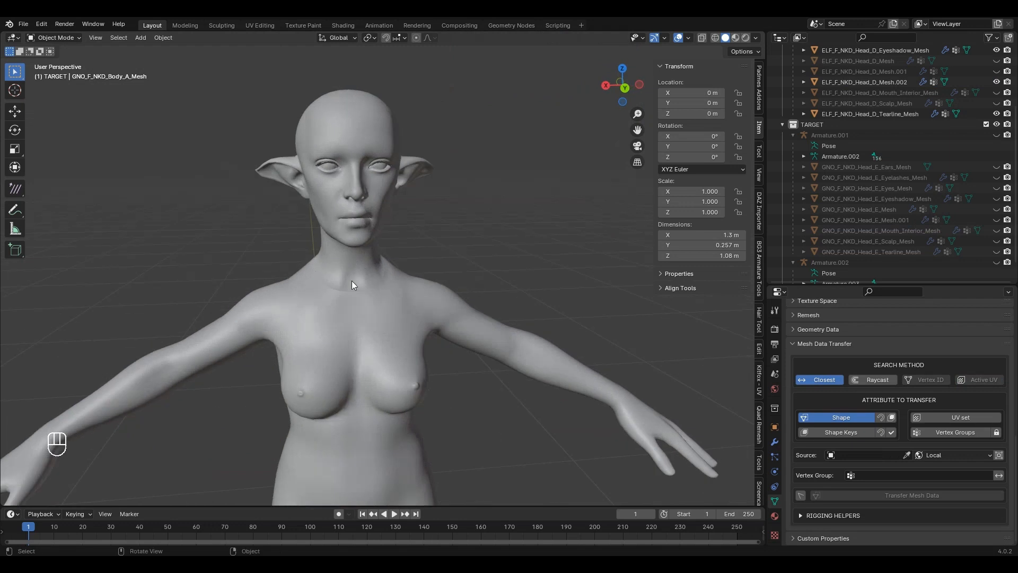
middle_drag(356, 302, 450, 260)
scroll(421, 260, up, 2)
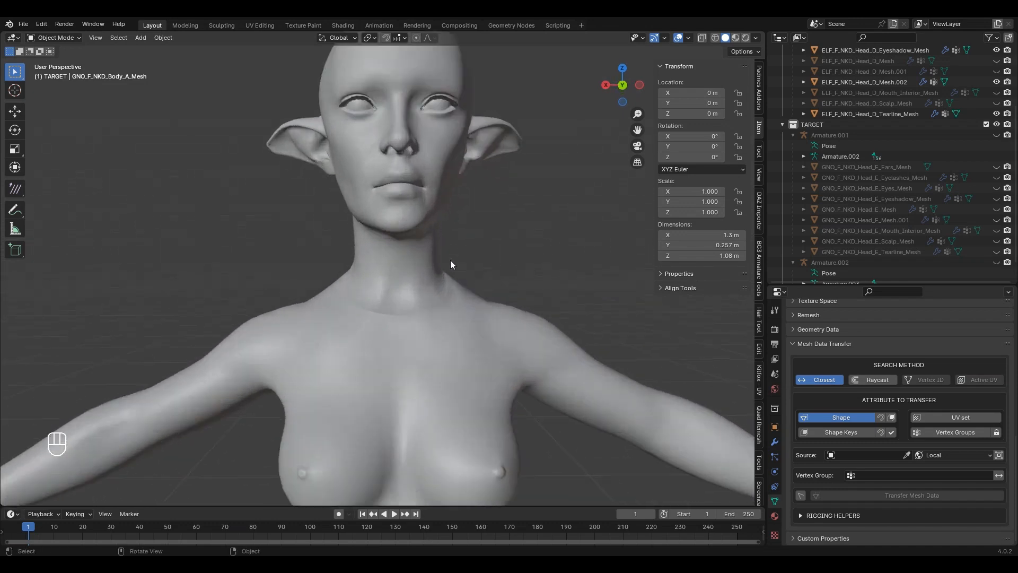
middle_drag(448, 221, 467, 271)
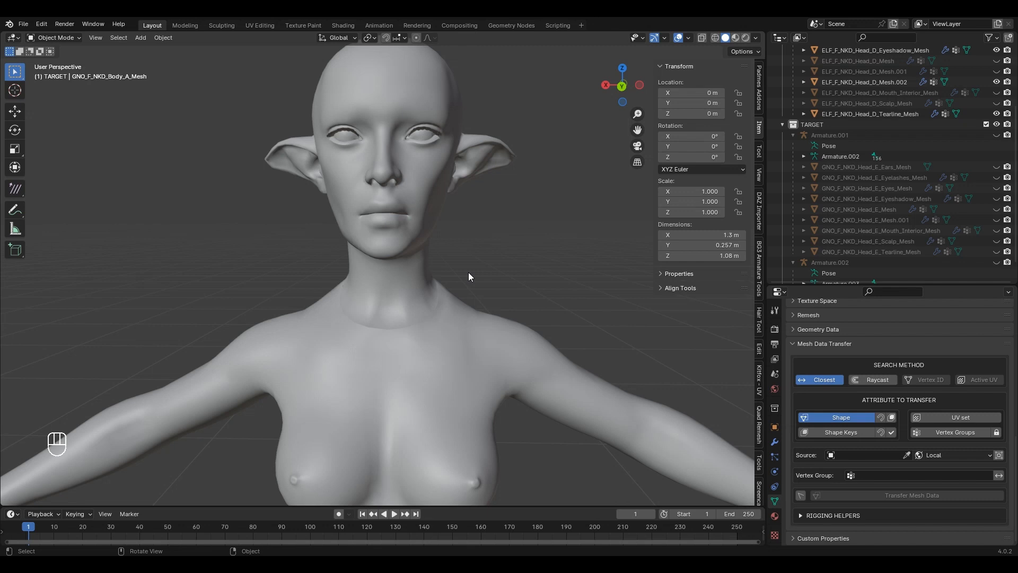
scroll(430, 269, up, 2)
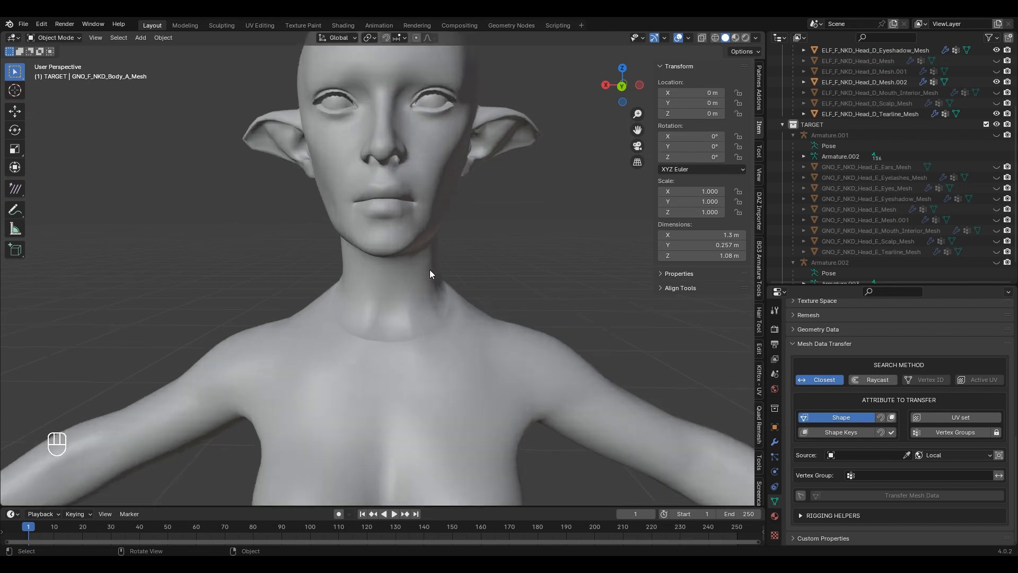
middle_drag(431, 269, 460, 366)
scroll(456, 265, down, 7)
scroll(462, 361, down, 2)
middle_drag(475, 246, 472, 310)
shift+middle_drag(472, 310, 450, 270)
scroll(459, 250, down, 3)
scroll(435, 212, up, 3)
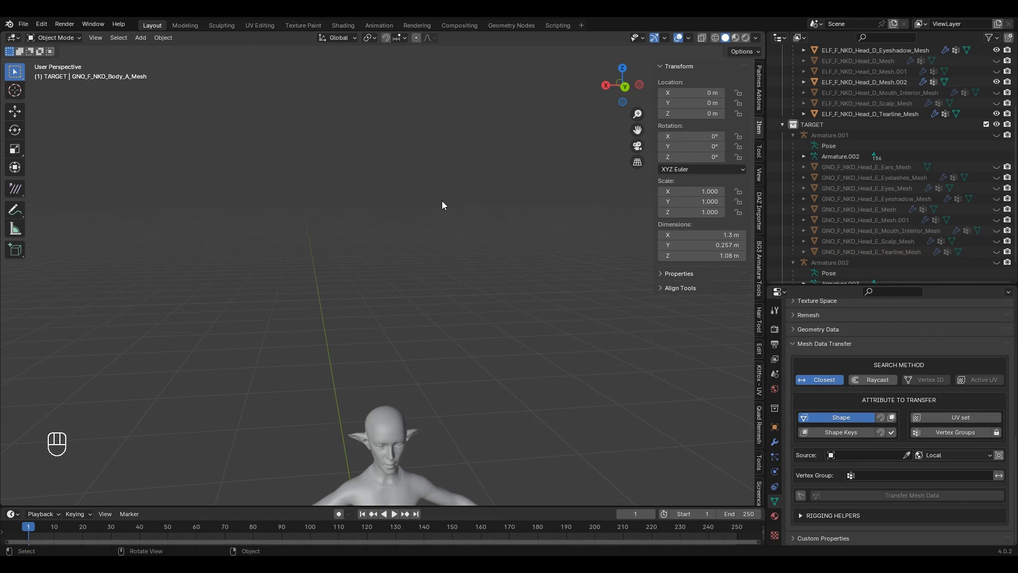
scroll(493, 195, up, 3)
shift+middle_drag(400, 246, 402, 200)
Step: Unhide ELF_F_NKD_Head_D_Mesh and bring the heads into view
click(996, 61)
scroll(356, 327, up, 1)
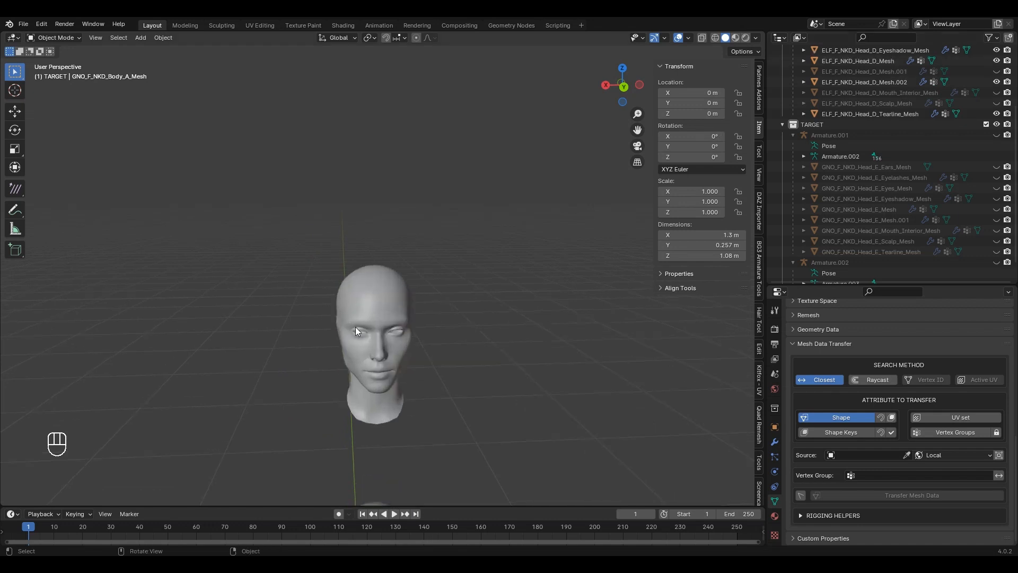
scroll(355, 327, up, 1)
shift+middle_drag(406, 331, 393, 182)
scroll(392, 182, up, 3)
scroll(377, 303, up, 2)
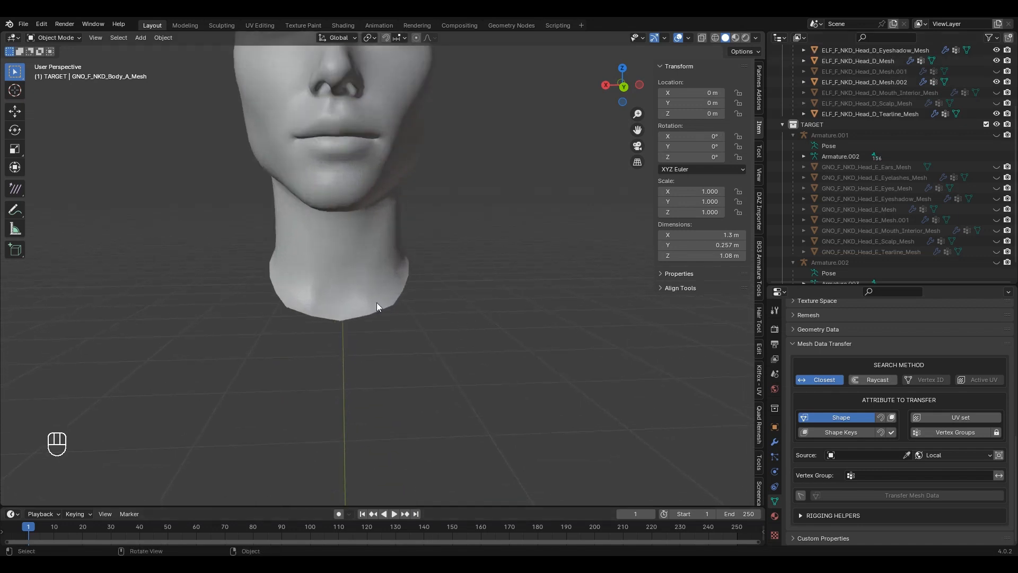
Step: Select the head's neck boundary loop in Edit Mode, invert it, and return to Object Mode
click(377, 303)
key(Tab)
click(342, 321)
alt+click(342, 321)
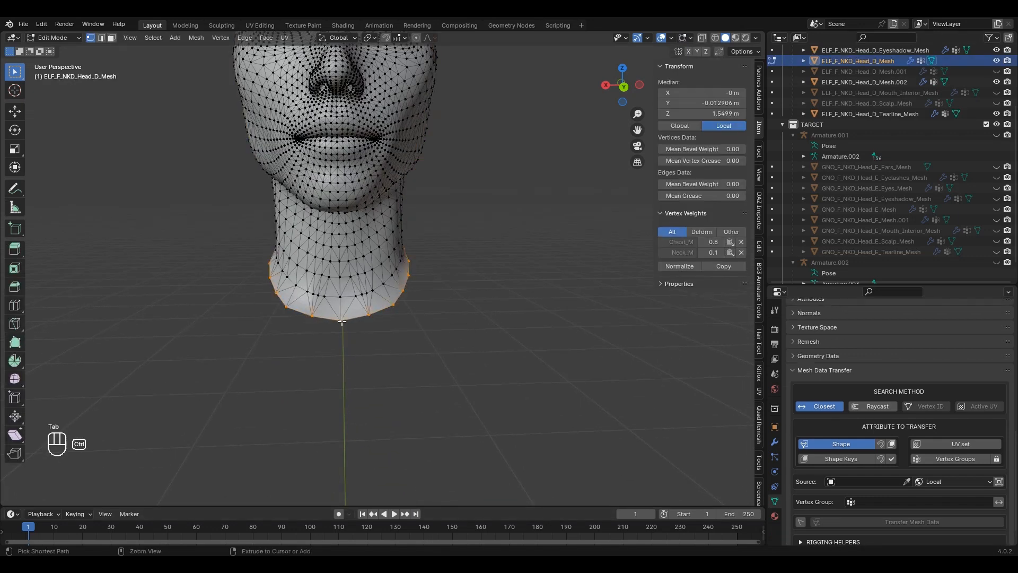
key(ctrl+i)
key(Tab)
middle_drag(342, 320, 392, 321)
scroll(392, 320, up, 2)
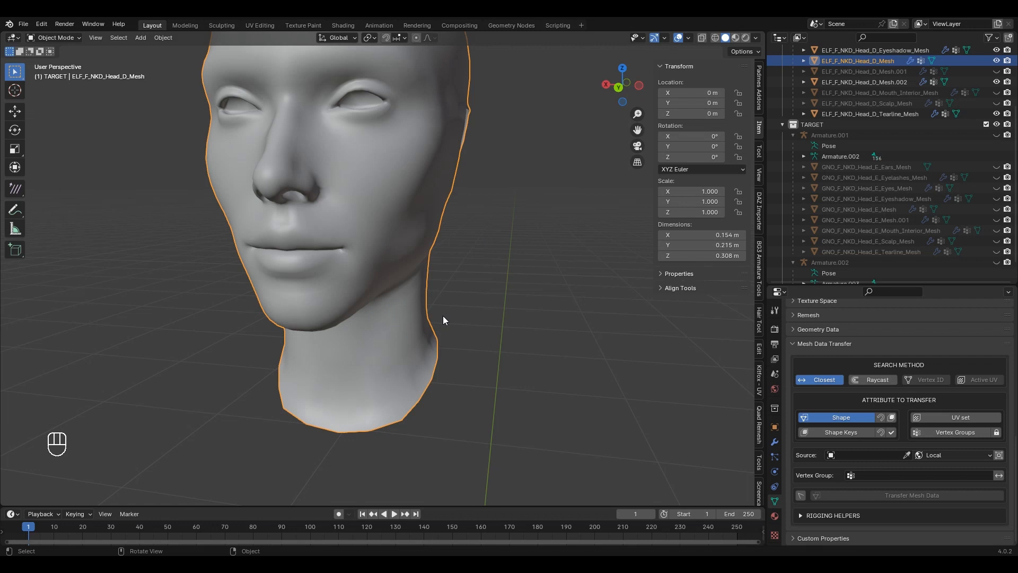
Step: Hide ELF_F_NKD_Head_D_Mesh again and frame the elf's upper body and face
click(996, 60)
scroll(491, 285, down, 8)
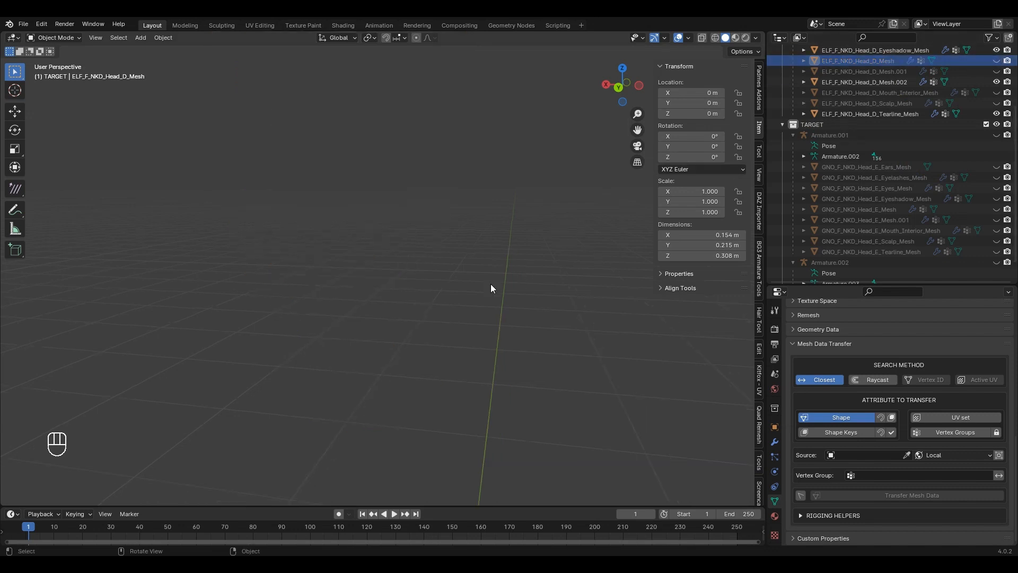
scroll(435, 218, up, 9)
shift+middle_drag(507, 320, 460, 345)
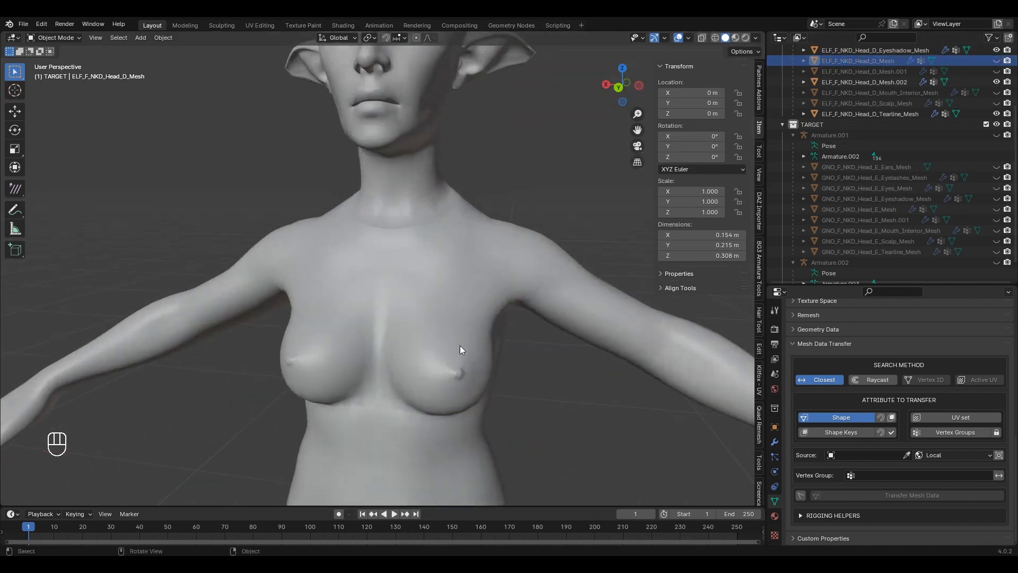
scroll(464, 323, up, 1)
shift+middle_drag(481, 258, 462, 461)
Step: Select the pointy-eared ELF_F_NKD_Head_D_Mesh.002 and orbit around it to inspect it
click(423, 113)
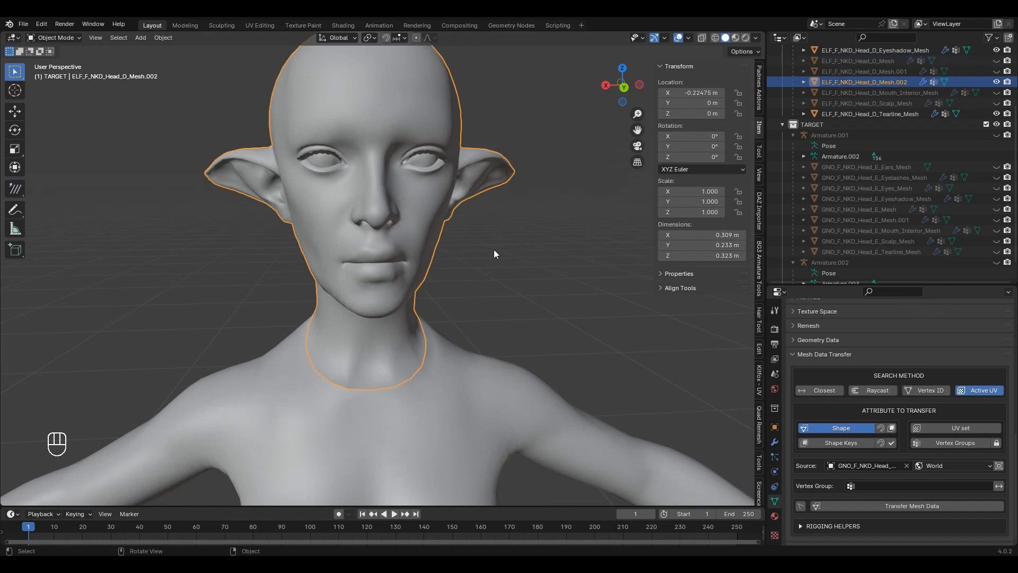
middle_drag(494, 249, 522, 276)
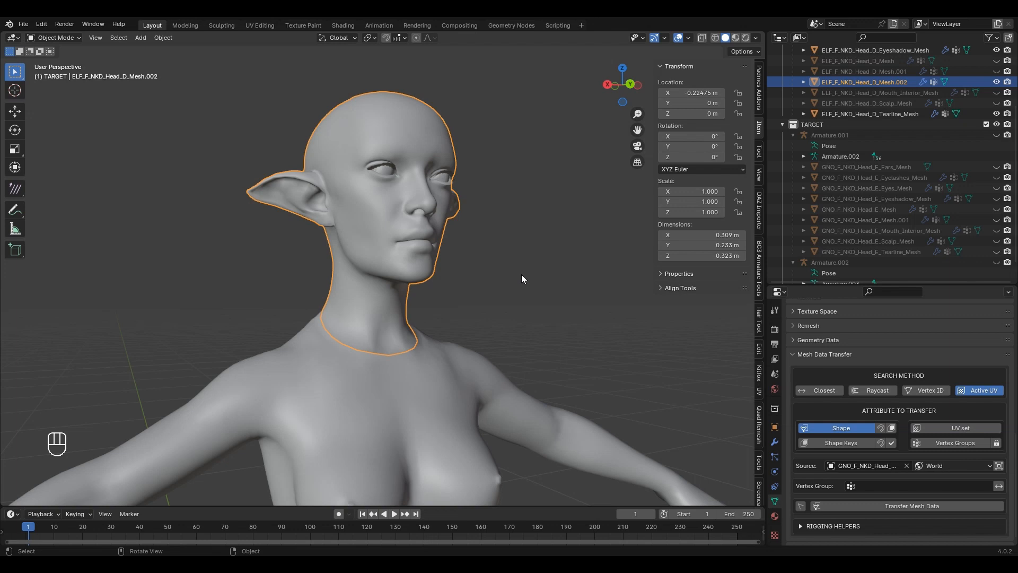
scroll(508, 281, up, 2)
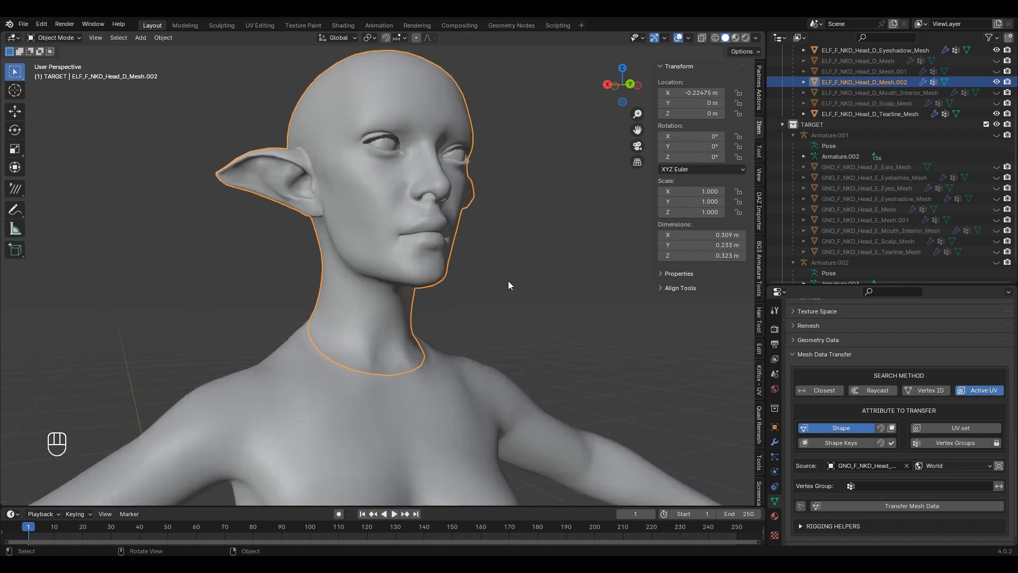
middle_drag(508, 281, 446, 312)
scroll(428, 313, up, 3)
scroll(429, 310, down, 1)
scroll(443, 306, down, 4)
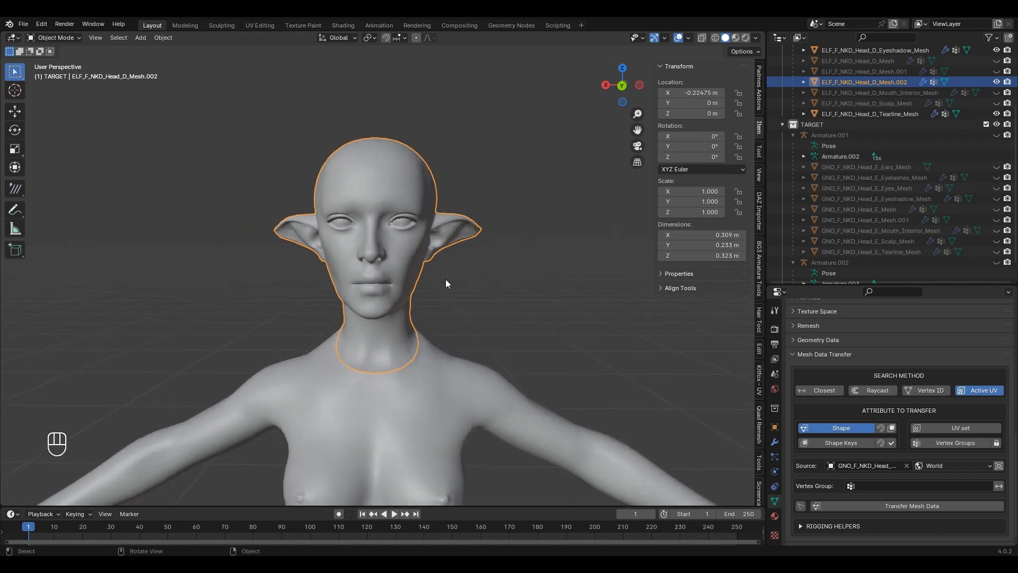
key(h)
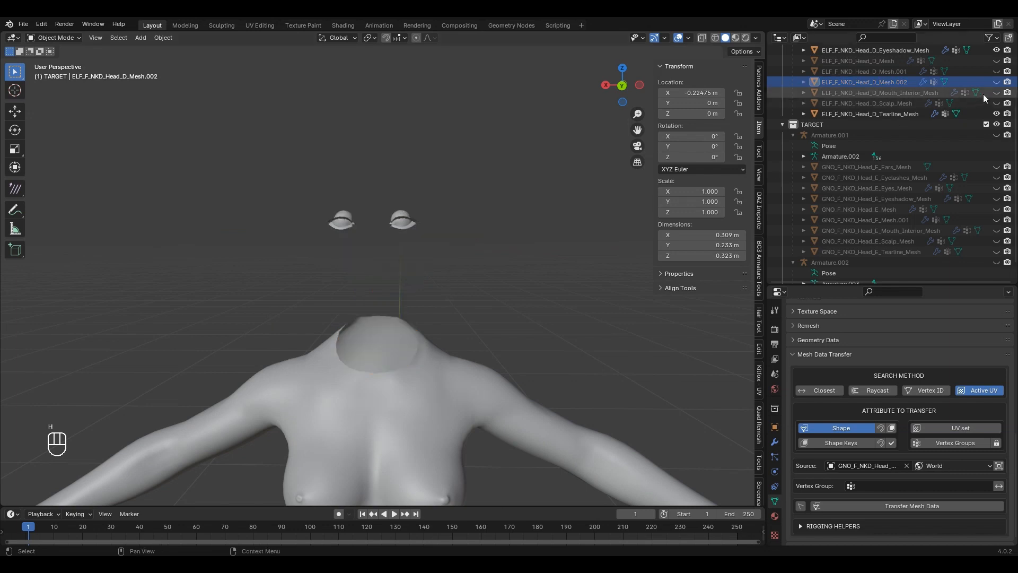
click(996, 82)
scroll(590, 227, down, 6)
scroll(493, 268, up, 2)
shift+middle_drag(498, 287, 518, 267)
scroll(535, 236, up, 3)
shift+middle_drag(526, 106, 380, 296)
scroll(384, 296, up, 1)
middle_drag(460, 263, 451, 332)
scroll(420, 205, down, 5)
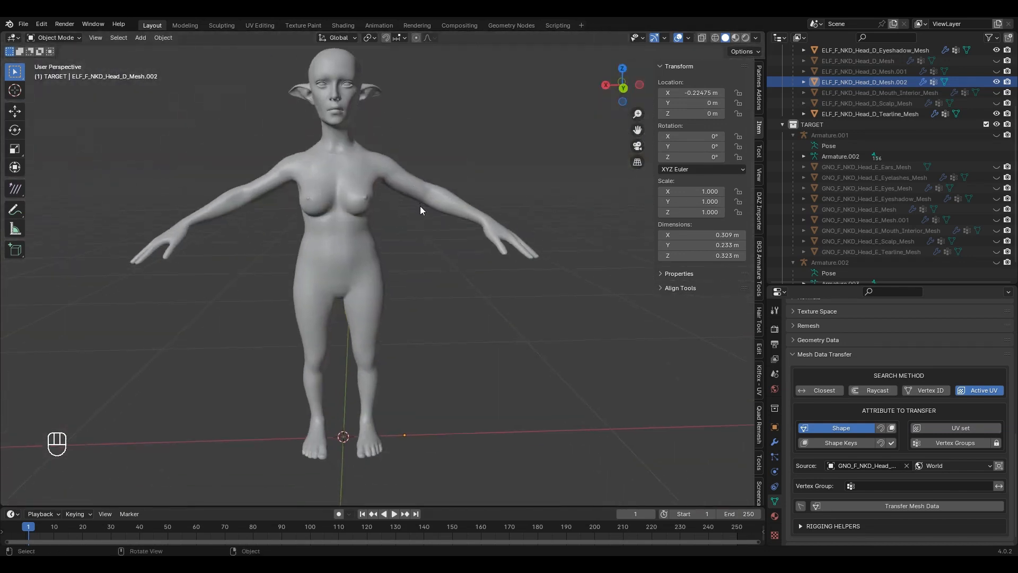
scroll(455, 234, up, 6)
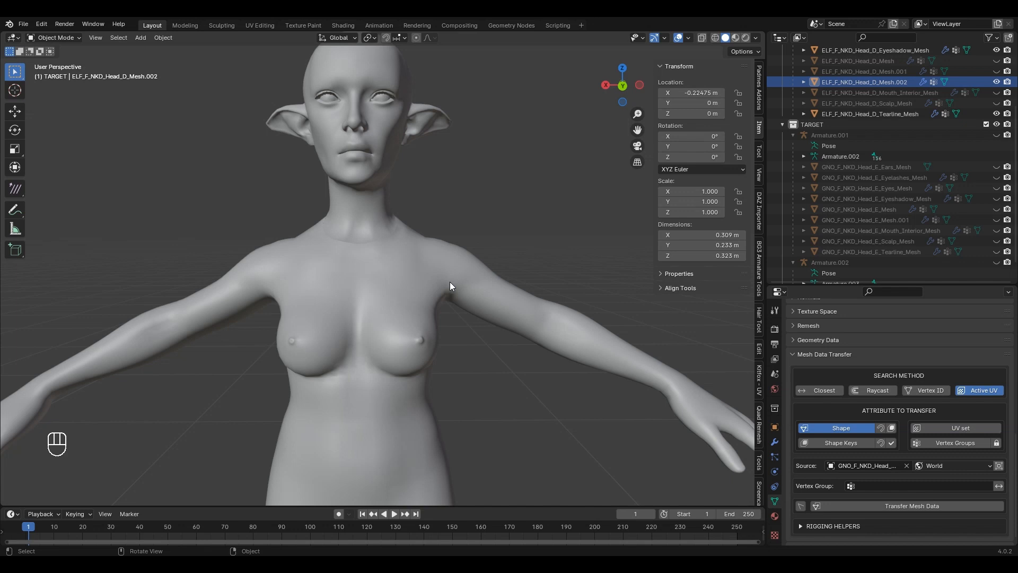
scroll(901, 157, up, 5)
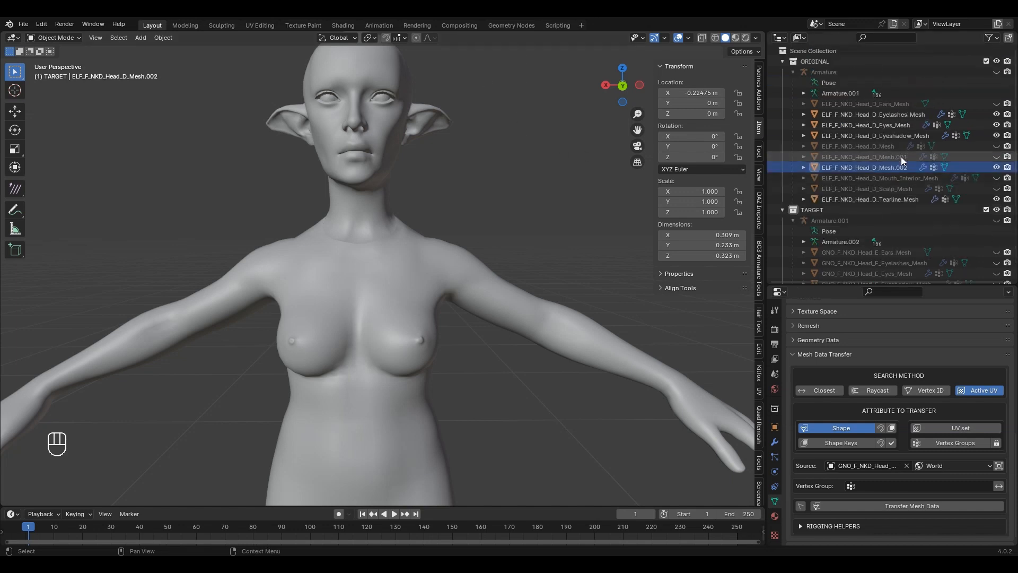
Step: Hide and collapse ORIGINAL, hide TARGET, and view the Outfit_2 meshes at three-quarter angle
click(996, 61)
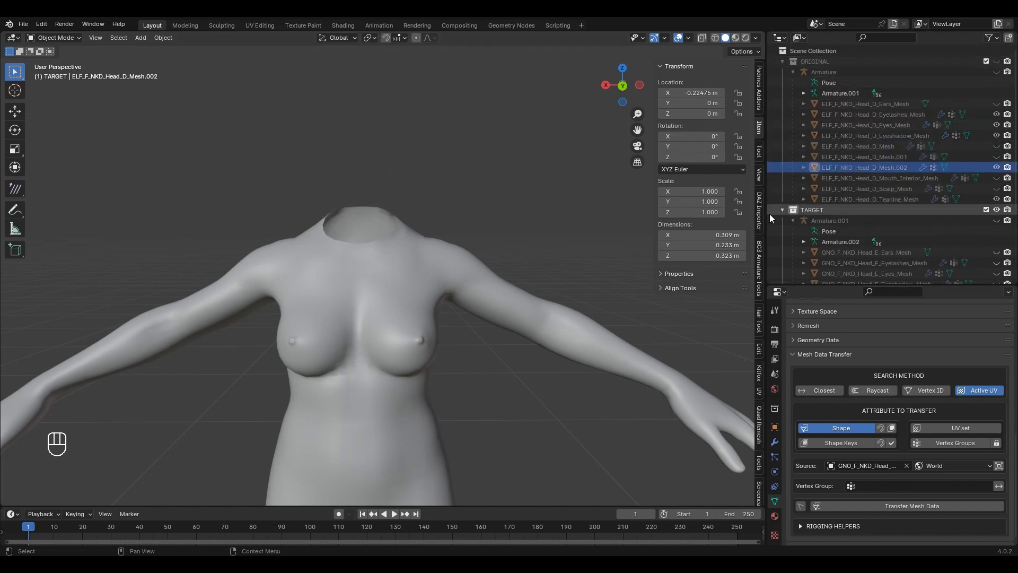
click(783, 61)
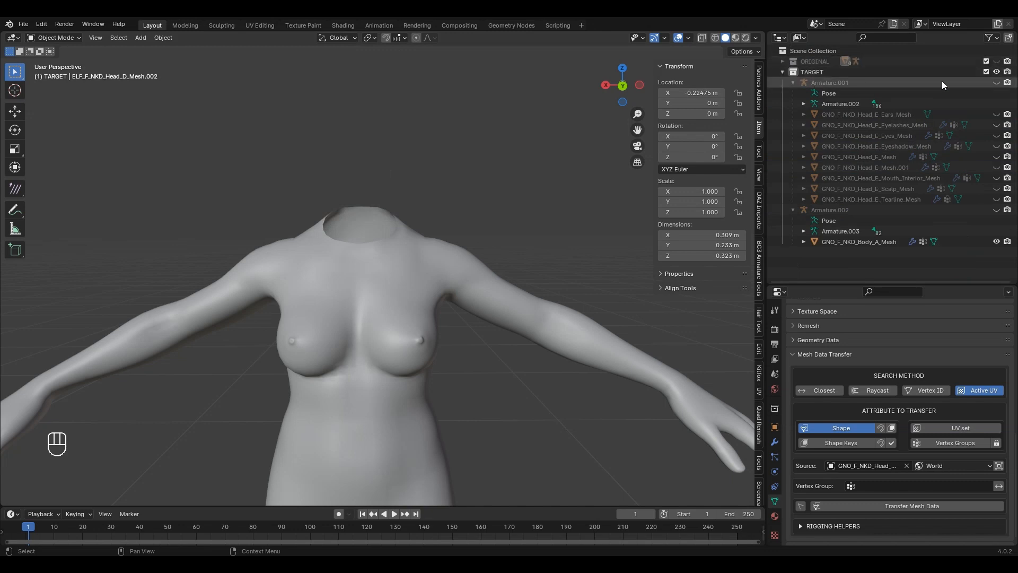
click(996, 72)
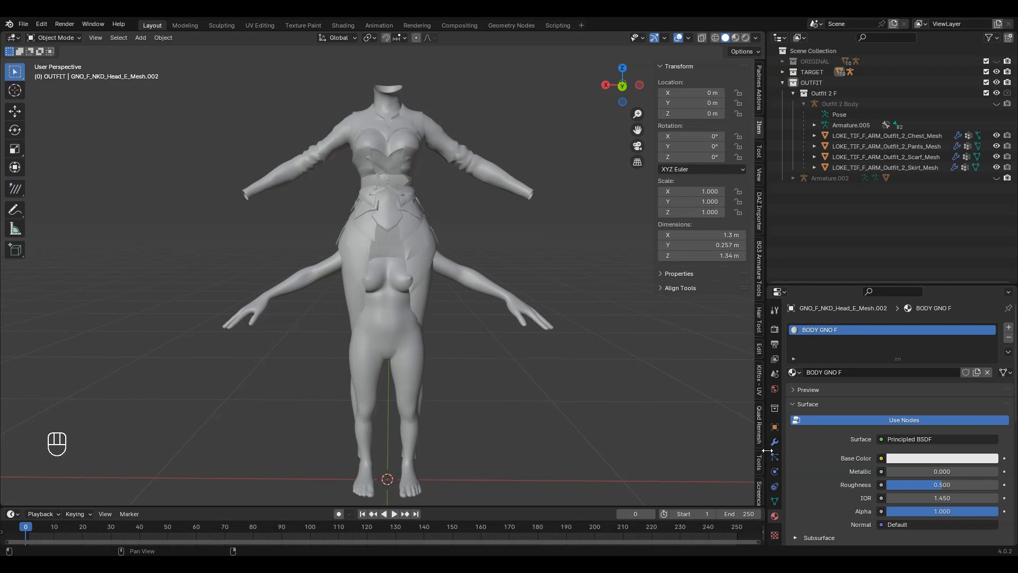
middle_drag(478, 346, 377, 230)
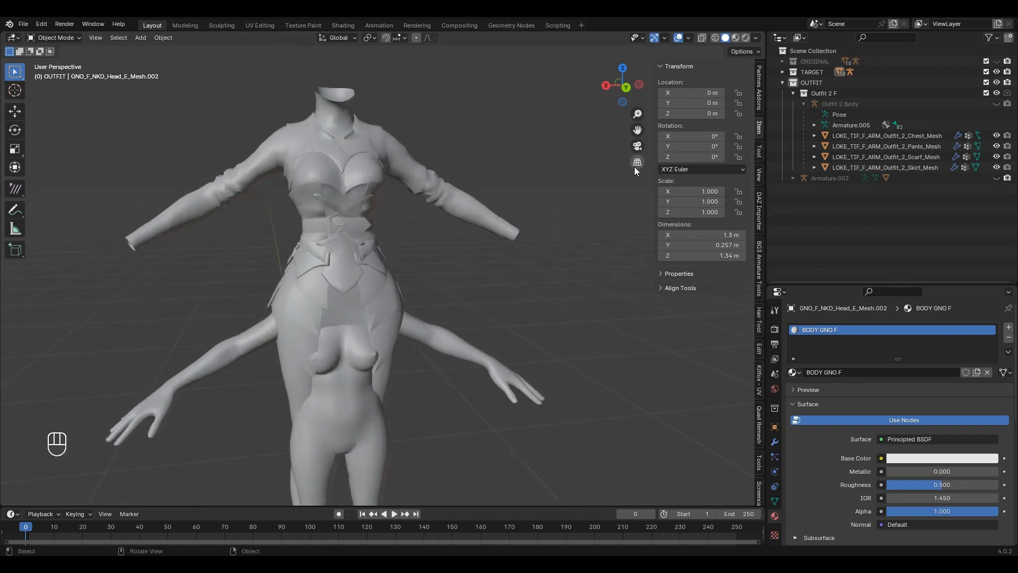
Step: Range-select the Outfit_2 Chest through Skirt meshes in the Outliner and orbit around them
click(879, 136)
shift+click(890, 168)
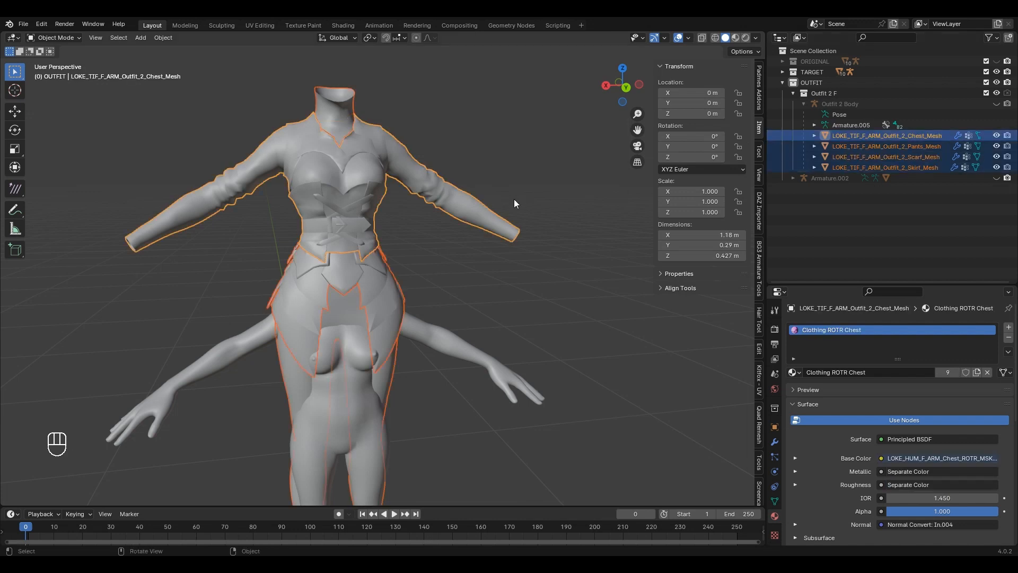
mouse_move(514, 199)
middle_down()
mouse_move(517, 181)
mouse_move(505, 192)
mouse_move(529, 189)
middle_up()
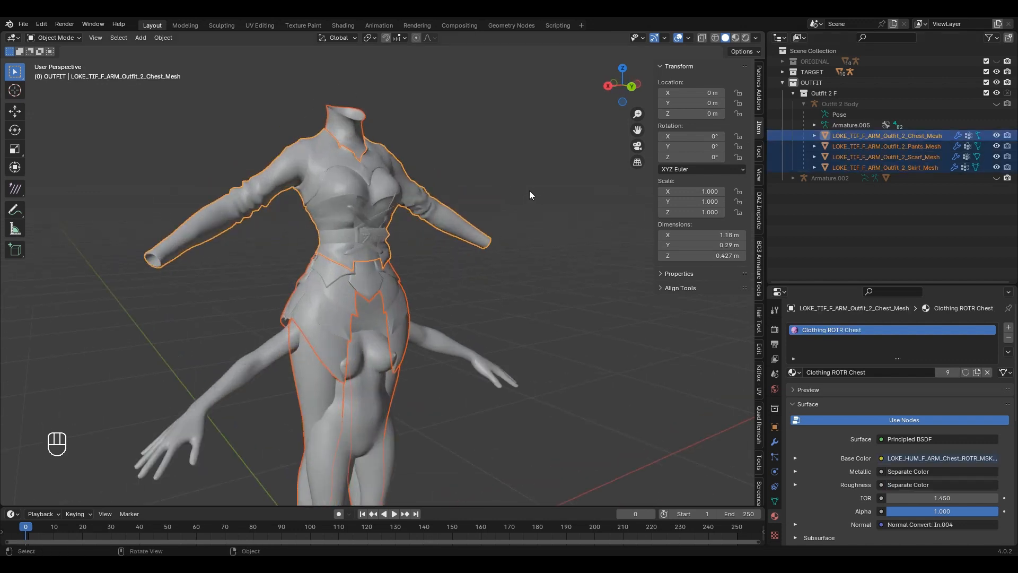
middle_drag(510, 225, 426, 301)
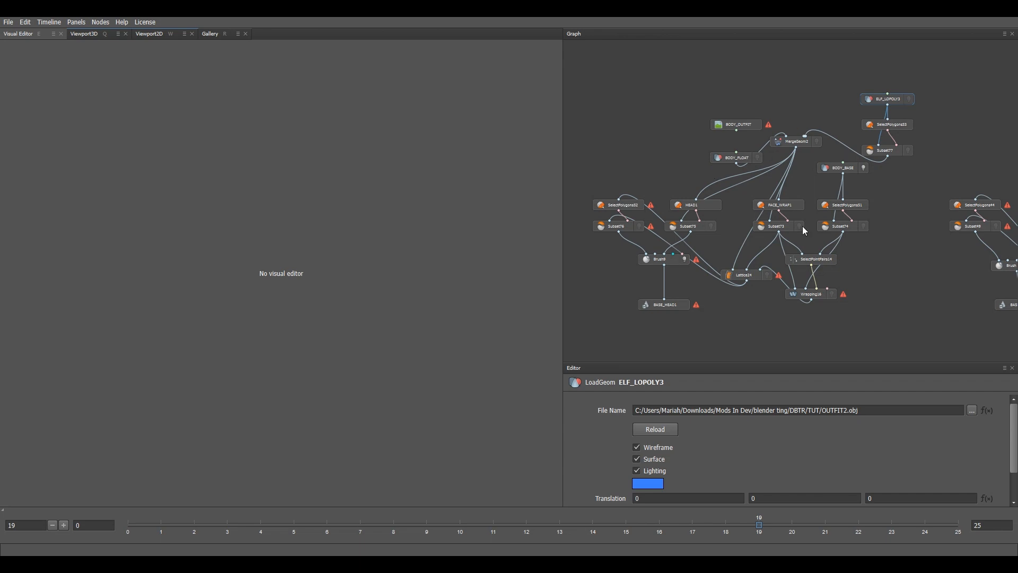
Step: Review the MergeGeom2, BODY_FLOAT and ELF_LOPOLY3 node settings
middle_drag(786, 286, 807, 263)
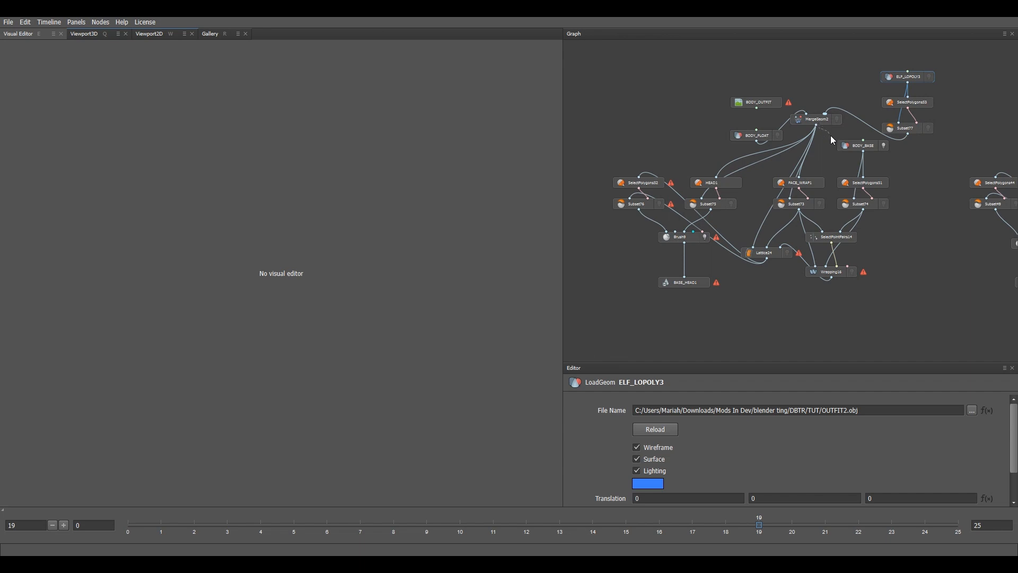
scroll(831, 135, up, 1)
click(821, 119)
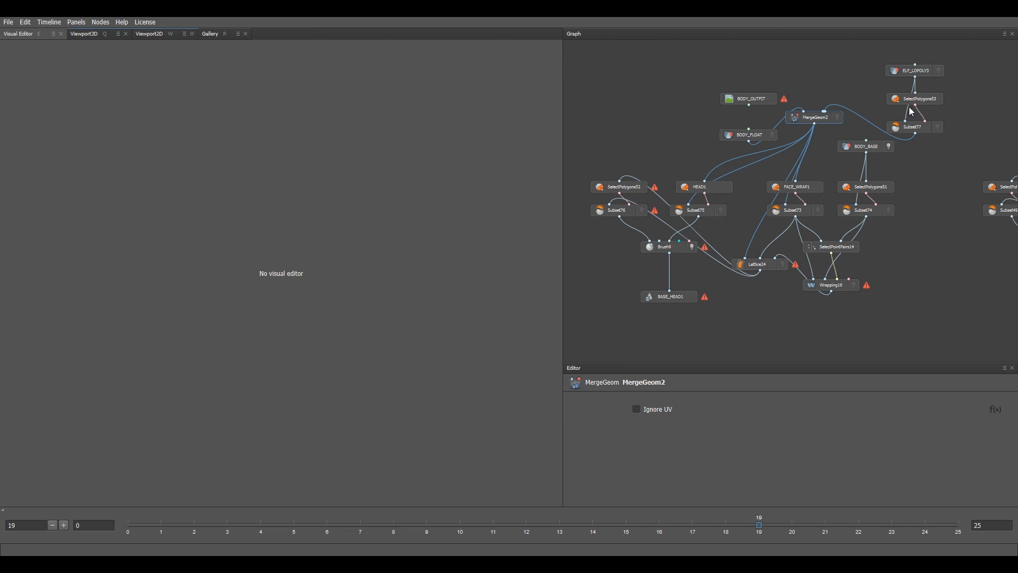
click(751, 138)
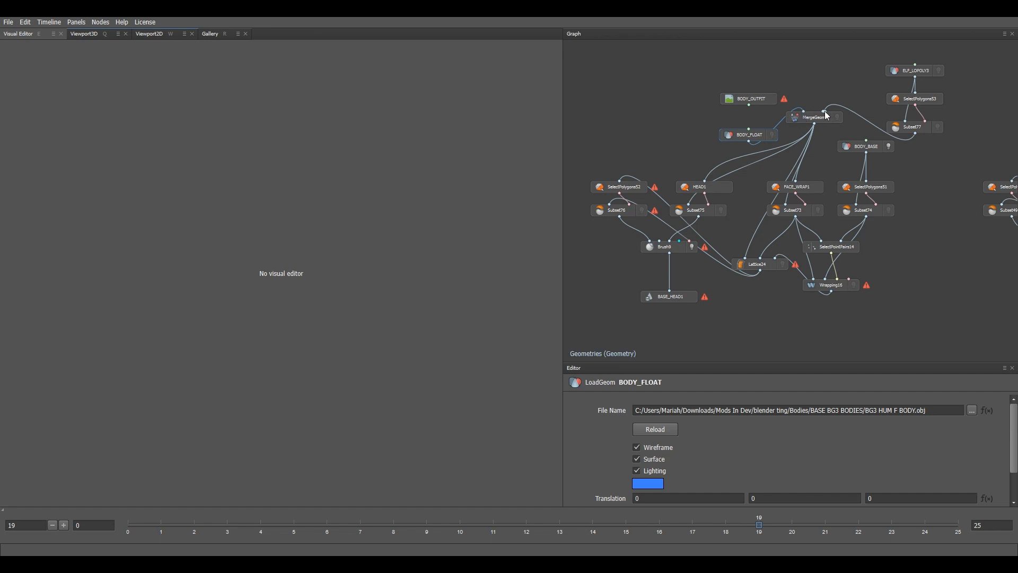
click(923, 74)
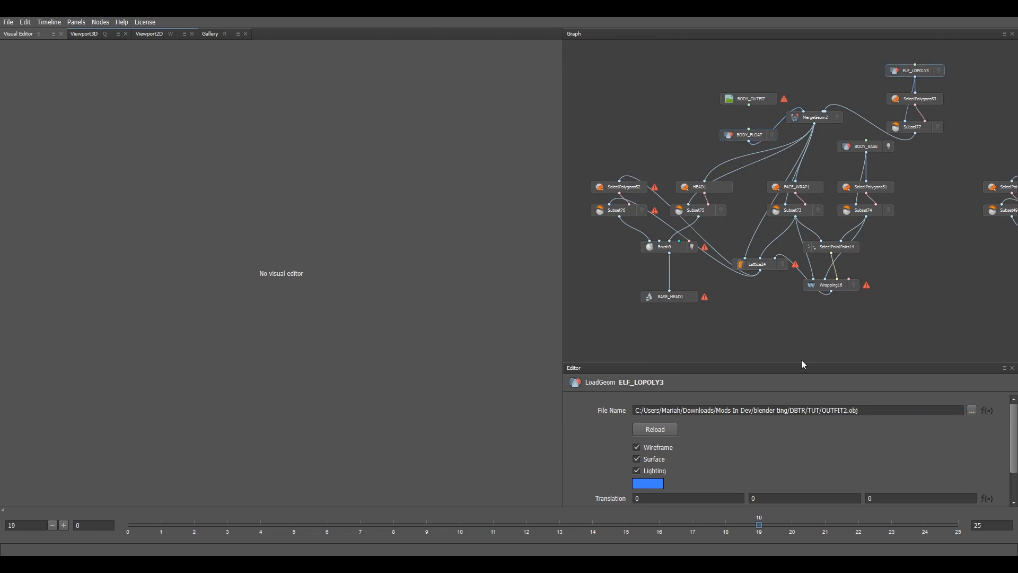
Step: Reload OUTFIT2.obj and lasso the whole outfit mesh in SelectPolygons53
double_click(234, 185)
click(917, 102)
drag(181, 144, 517, 208)
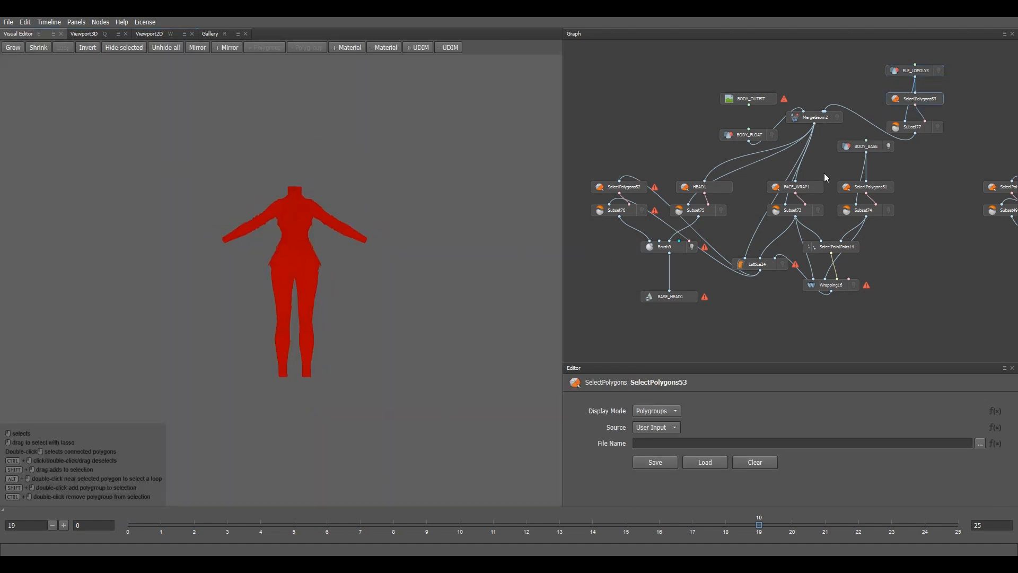
Step: Add the Body material's skin polygons to the FACE_WRAP1 selection
click(795, 187)
scroll(396, 236, up, 5)
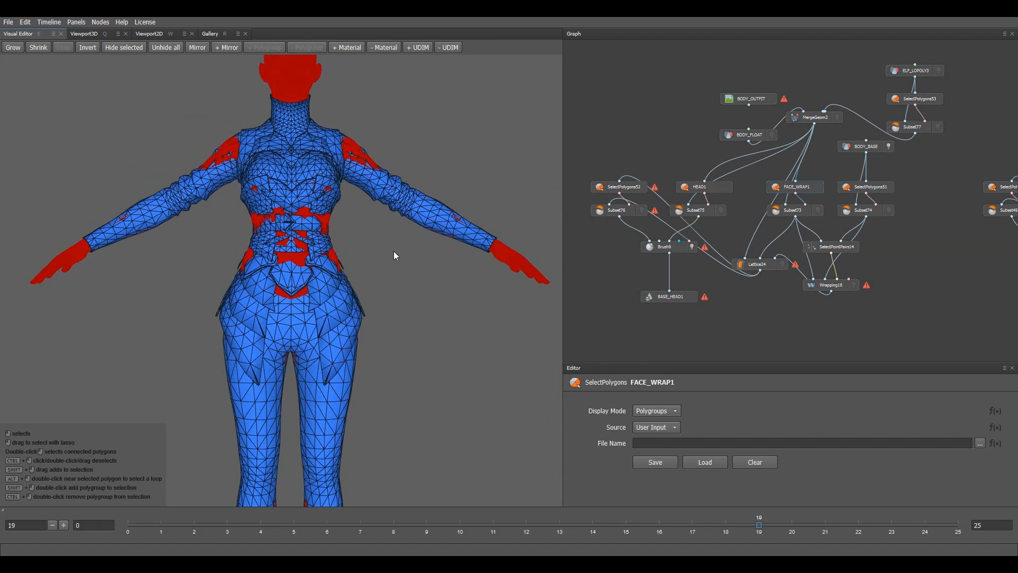
scroll(394, 252, down, 5)
middle_drag(391, 238, 421, 206)
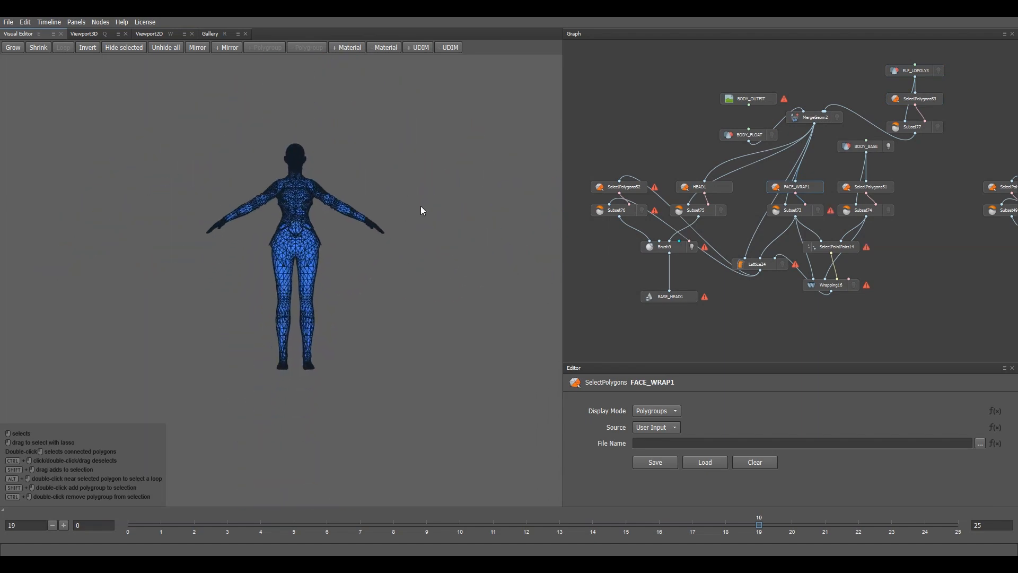
click(355, 51)
click(356, 62)
Step: Review the BODY_BASE loader and SelectPolygons51 body selection, then display the SelectPointPairs14 correspondences
scroll(366, 135, up, 5)
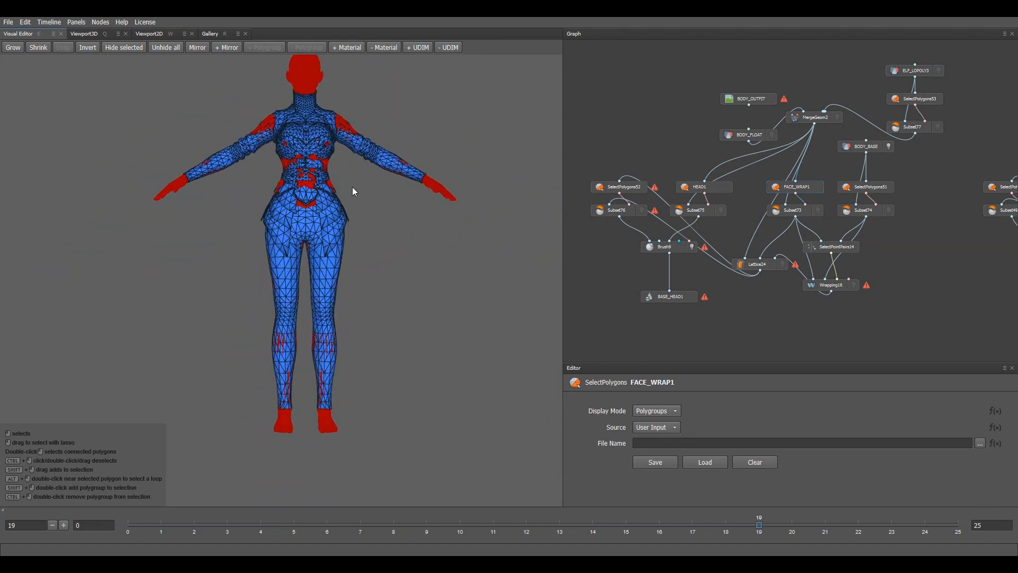
middle_drag(353, 187, 345, 207)
click(872, 147)
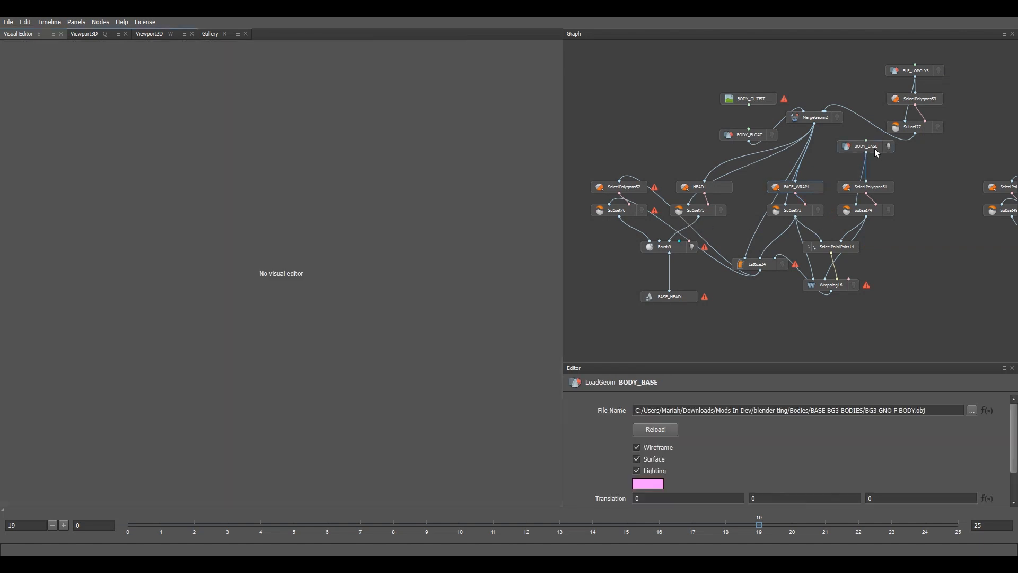
click(875, 188)
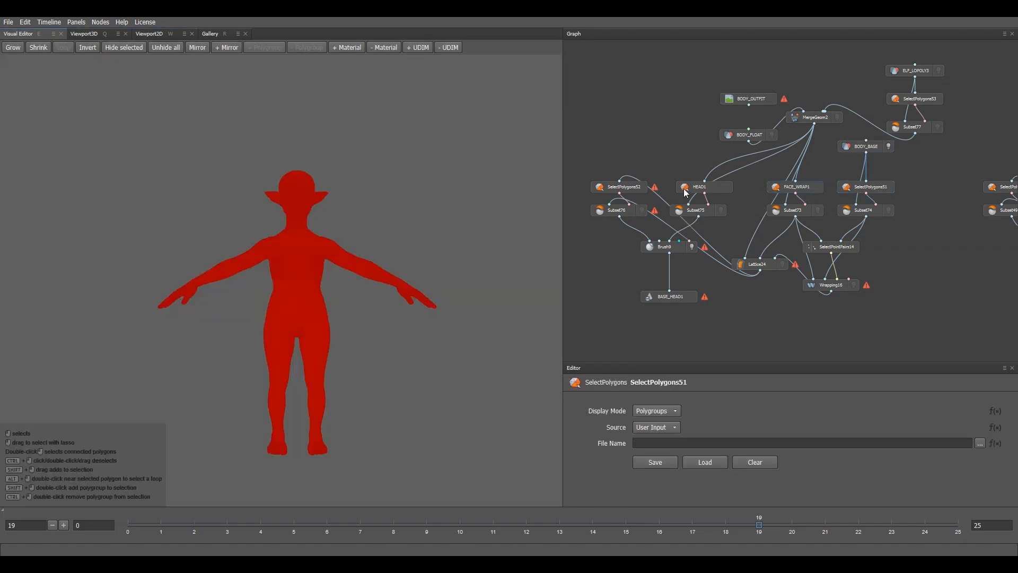
scroll(453, 247, up, 4)
alt+middle_drag(386, 216, 345, 269)
mouse_move(345, 268)
alt+mouse_down()
mouse_move(491, 273)
mouse_move(345, 269)
alt+mouse_up()
scroll(350, 271, down, 5)
alt+middle_drag(367, 274, 383, 199)
alt+drag(384, 199, 442, 219)
scroll(379, 206, up, 4)
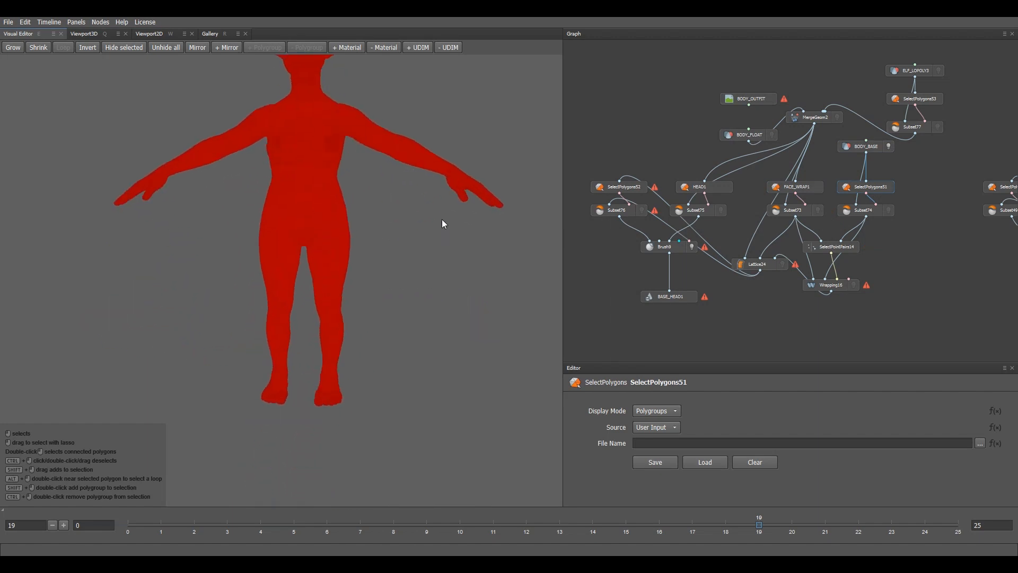
click(858, 245)
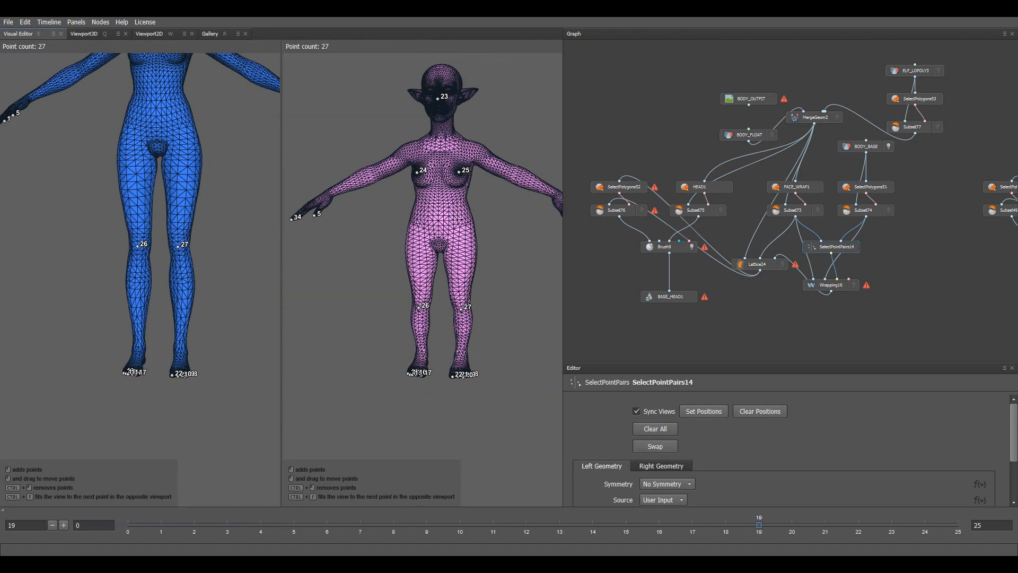
Step: Compare the 27 point-pair markers on both bodies from the side and front
scroll(486, 263, down, 4)
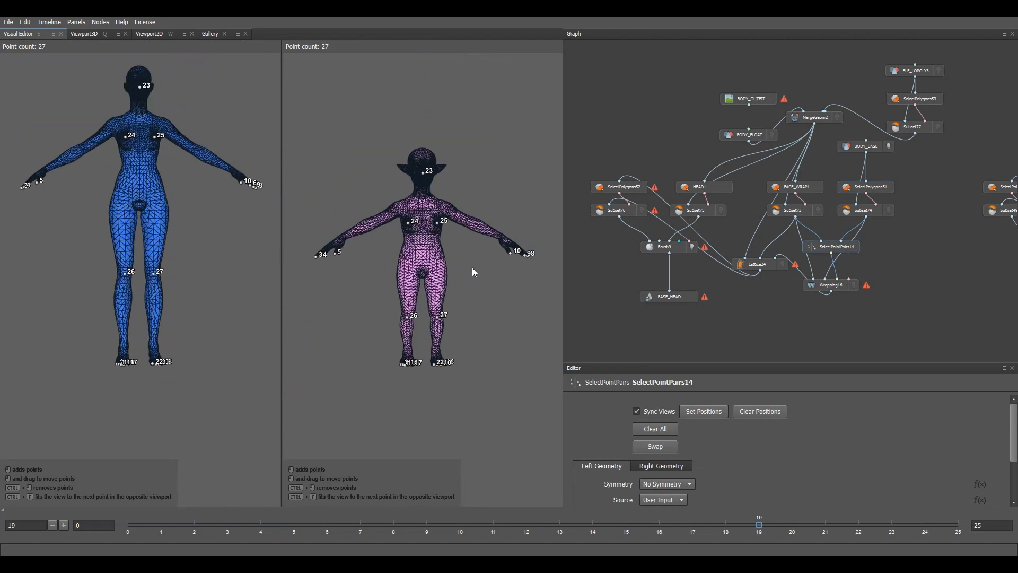
scroll(691, 426, down, 2)
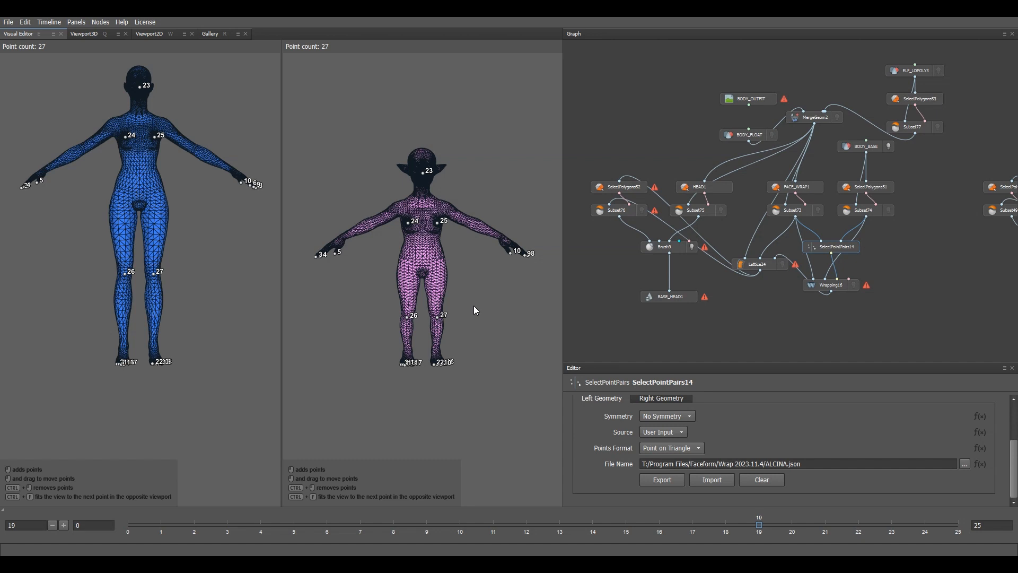
scroll(237, 217, up, 5)
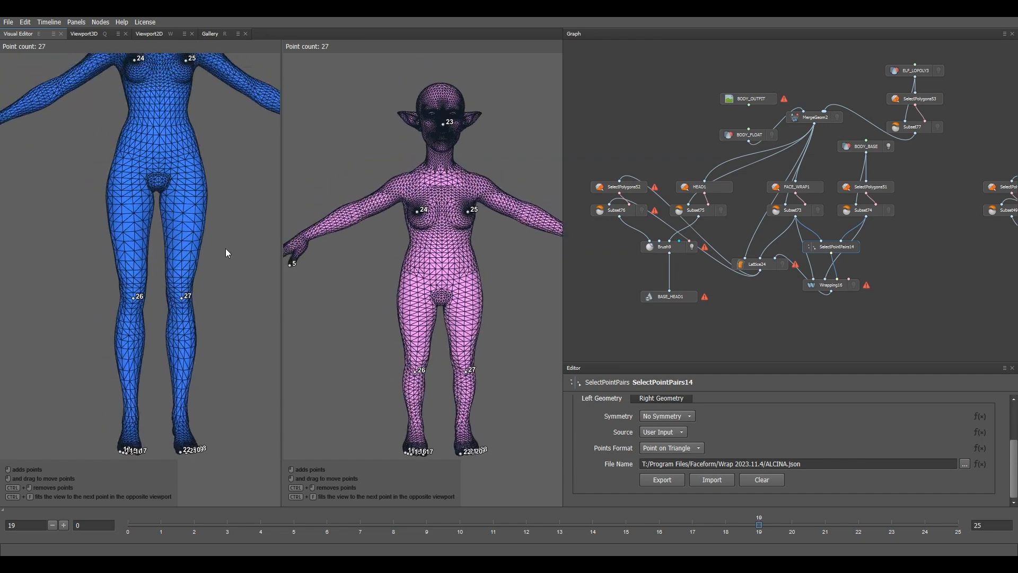
alt+middle_drag(225, 248, 251, 287)
scroll(251, 286, down, 3)
alt+drag(196, 287, 244, 285)
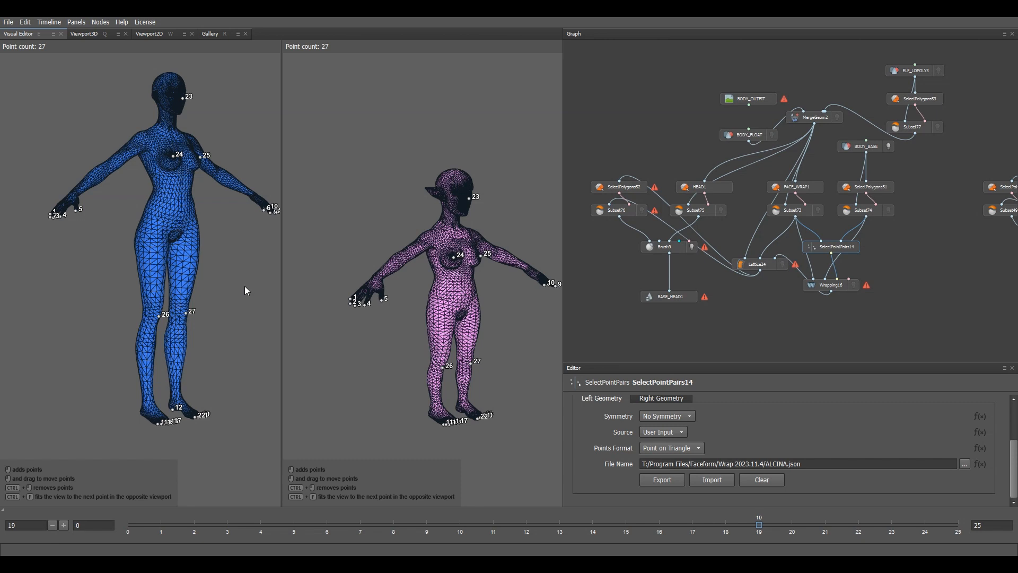
scroll(221, 274, down, 2)
alt+drag(221, 275, 214, 163)
scroll(194, 305, up, 1)
scroll(202, 318, up, 3)
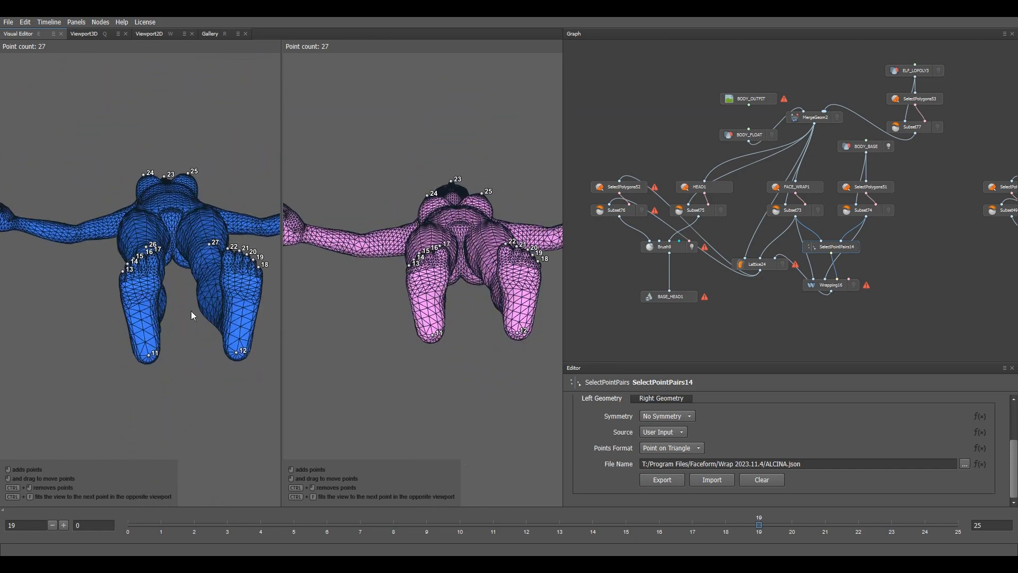
scroll(255, 350, down, 3)
Step: Check the markers from behind, then show Wrapping16 with 20 subdivisions and 10 ICP iterations
alt+drag(256, 319, 270, 297)
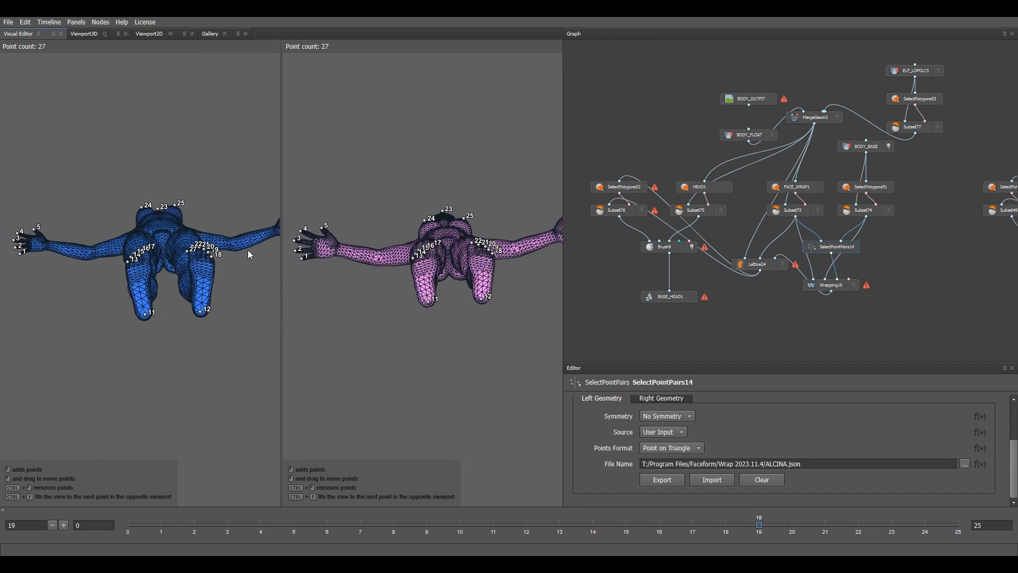
alt+drag(249, 255, 179, 287)
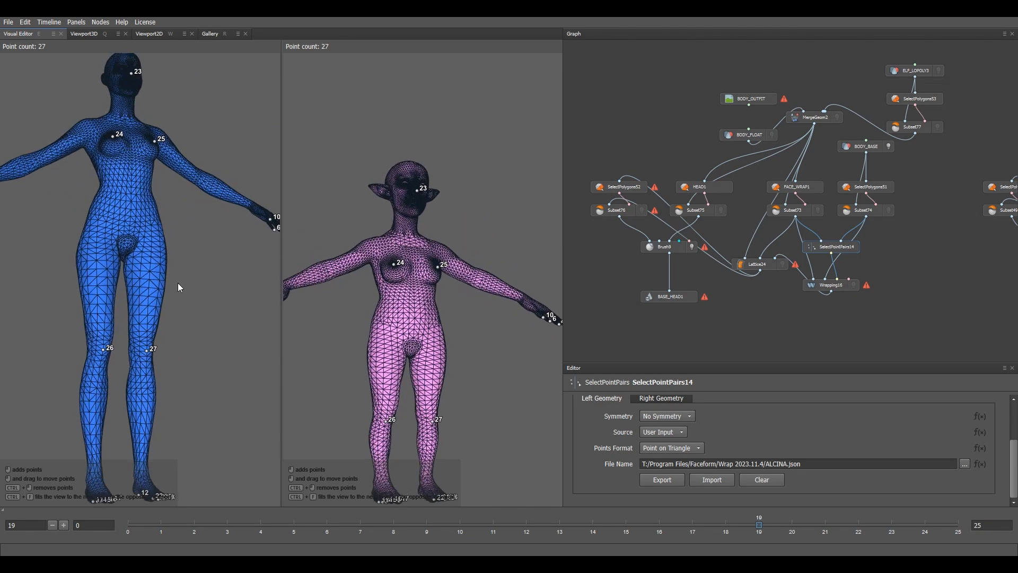
alt+middle_drag(178, 282, 207, 390)
scroll(198, 256, up, 3)
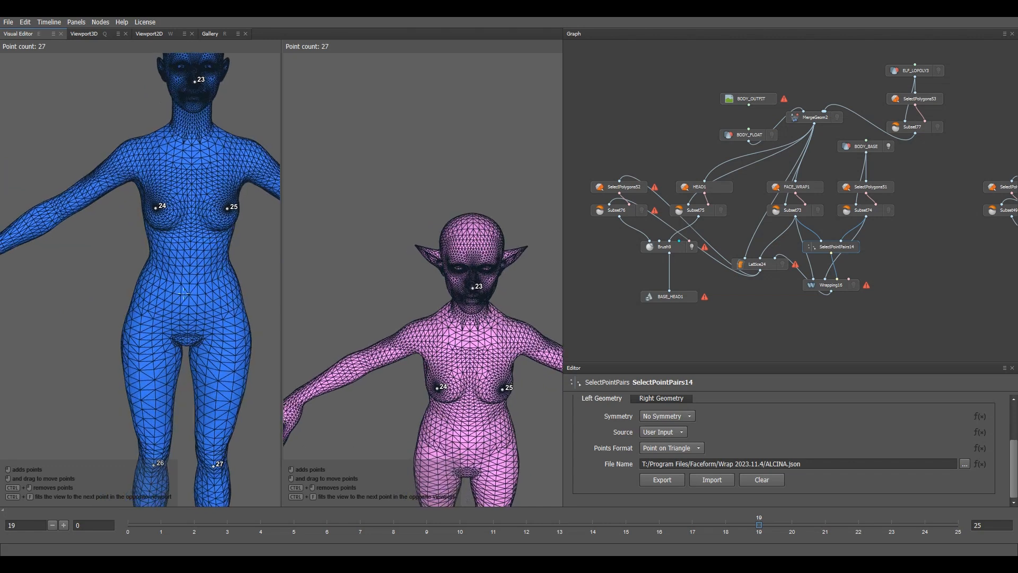
alt+drag(202, 280, 212, 261)
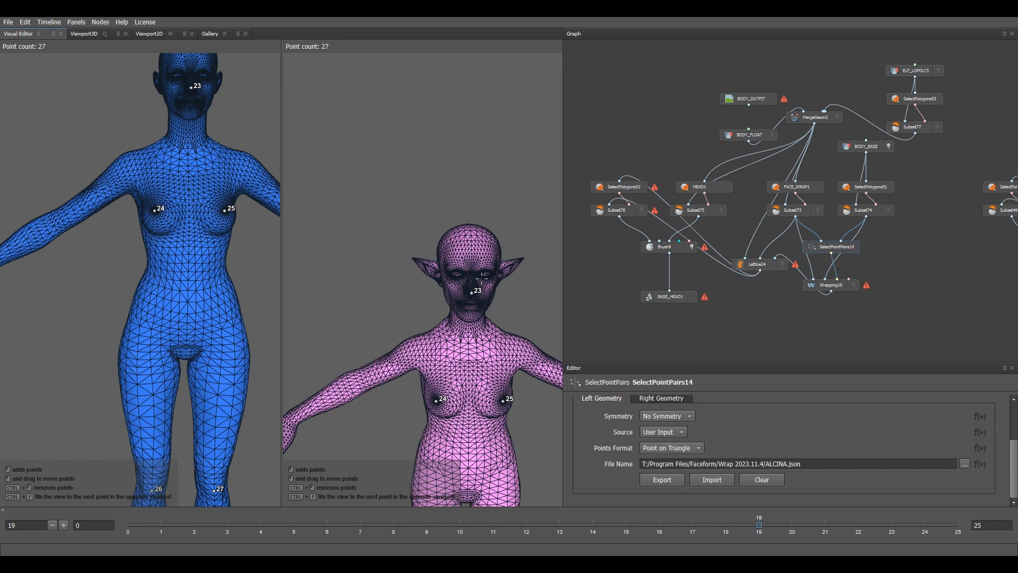
scroll(481, 277, down, 6)
middle_drag(470, 333, 457, 239)
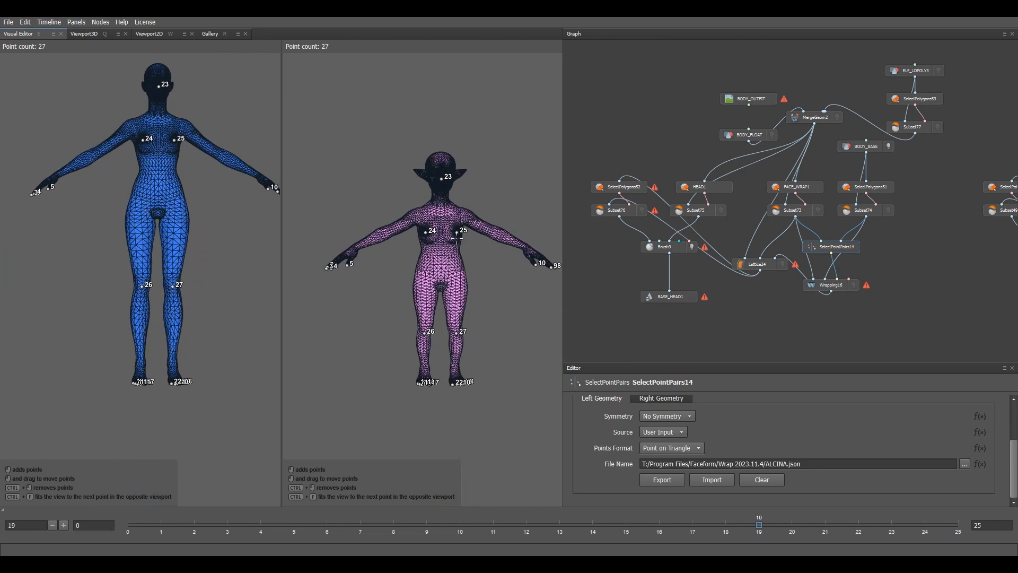
click(839, 288)
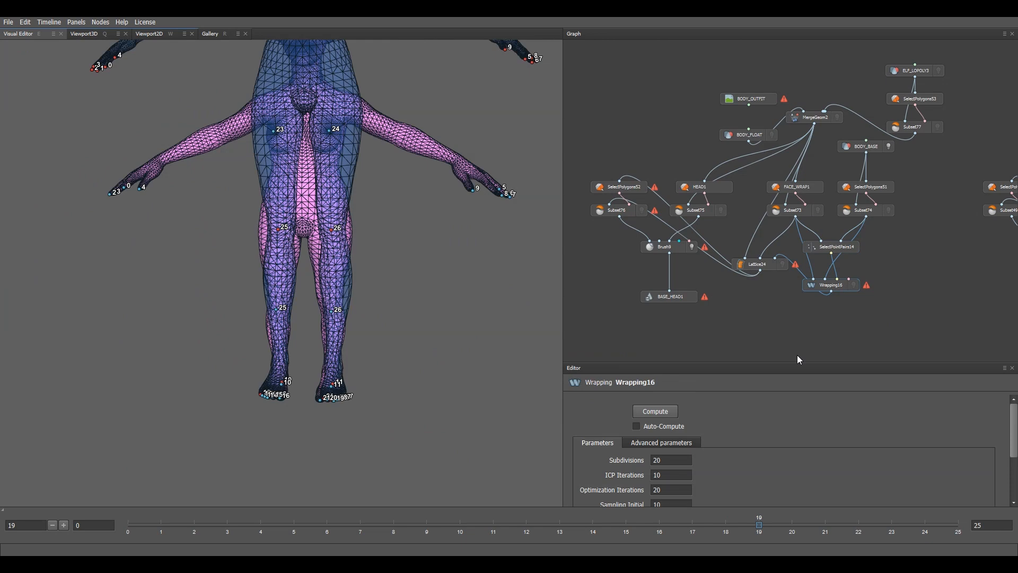
Step: Compute the Wrapping16 wrap and check the fitted legs from the side
click(656, 412)
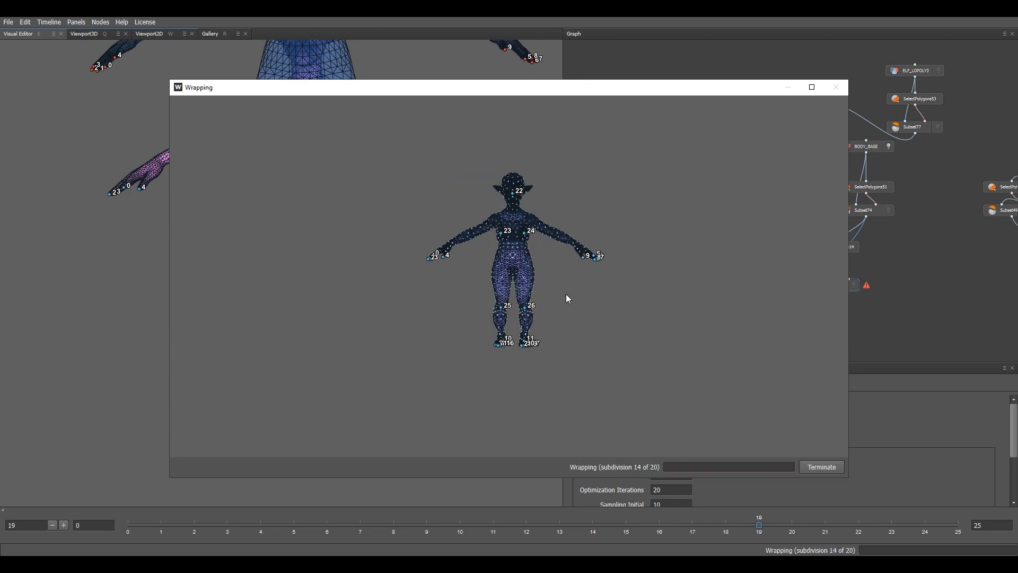
scroll(574, 337, up, 5)
middle_drag(561, 360, 545, 227)
drag(557, 276, 593, 350)
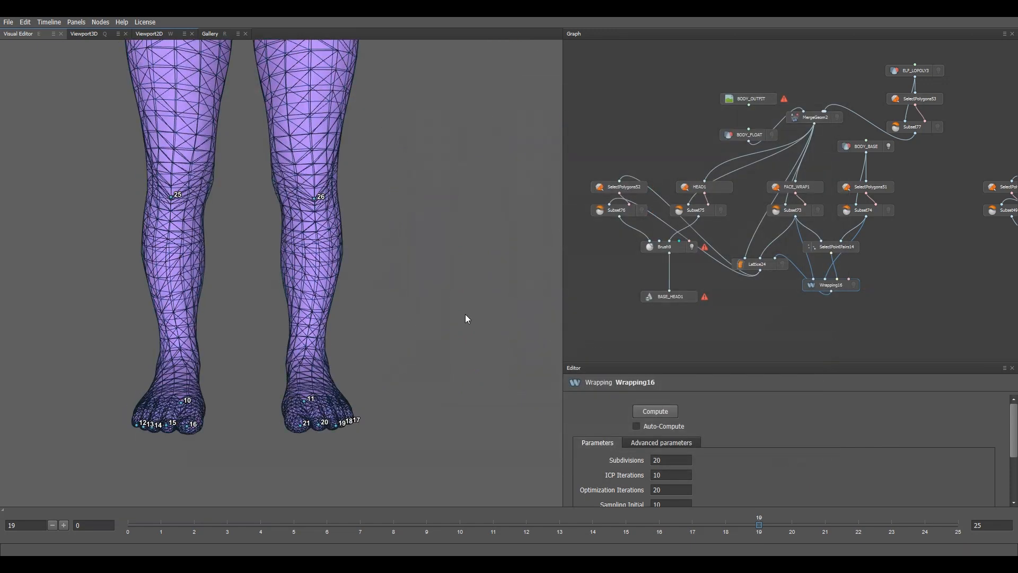
Step: Inspect the wrapped head and torso, then bring up the HEAD1 polygon selection
scroll(434, 281, down, 6)
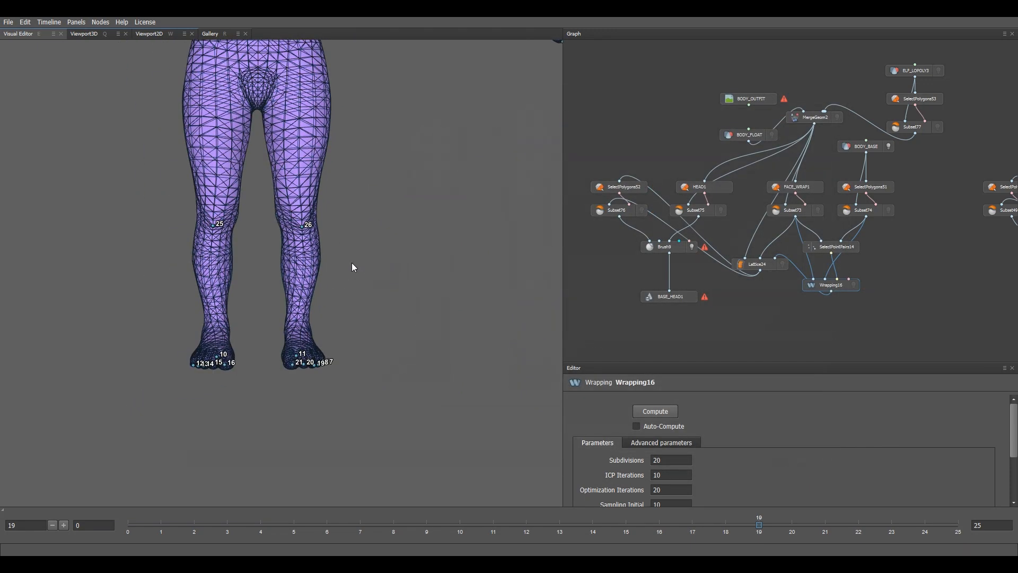
drag(402, 322, 350, 317)
scroll(308, 257, up, 8)
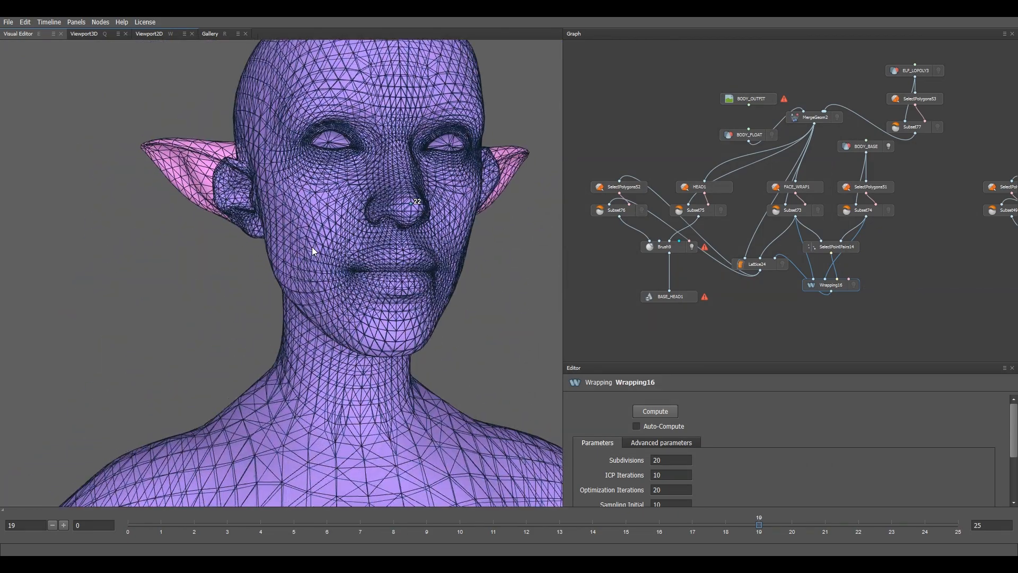
middle_drag(312, 247, 322, 296)
drag(322, 296, 397, 270)
scroll(398, 272, up, 3)
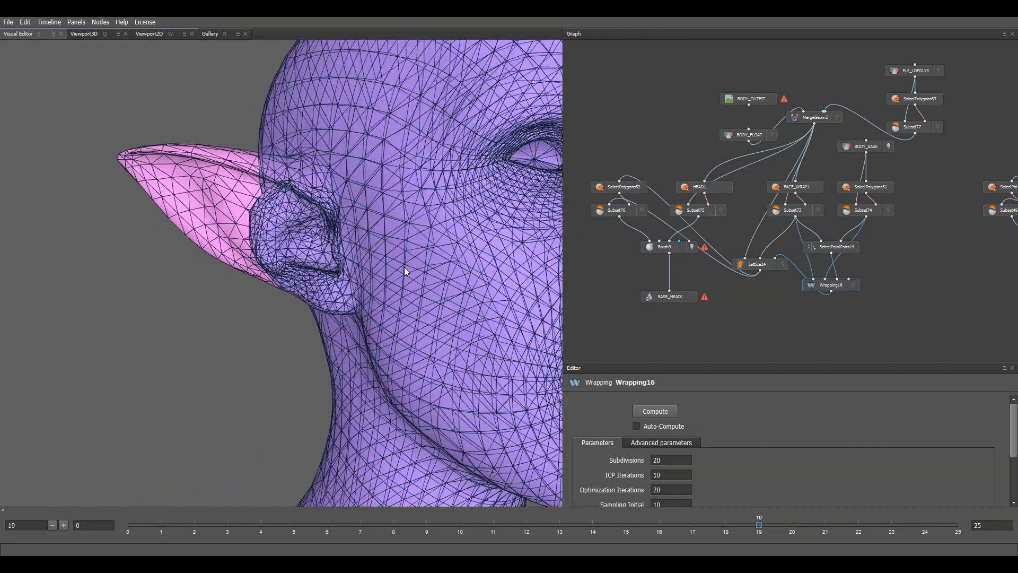
scroll(371, 275, down, 4)
drag(335, 240, 298, 253)
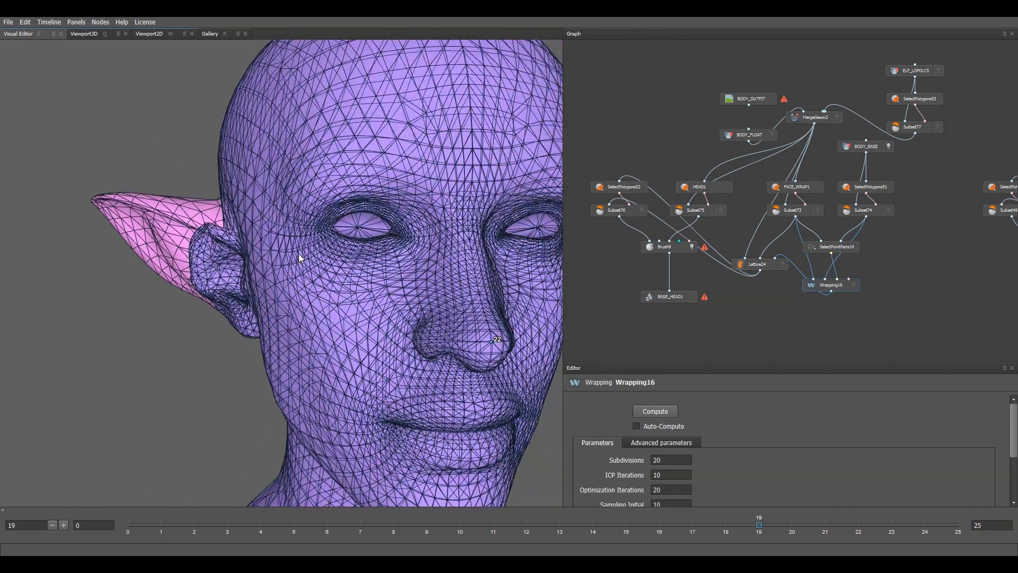
scroll(254, 282, down, 4)
drag(390, 285, 353, 290)
scroll(354, 293, down, 4)
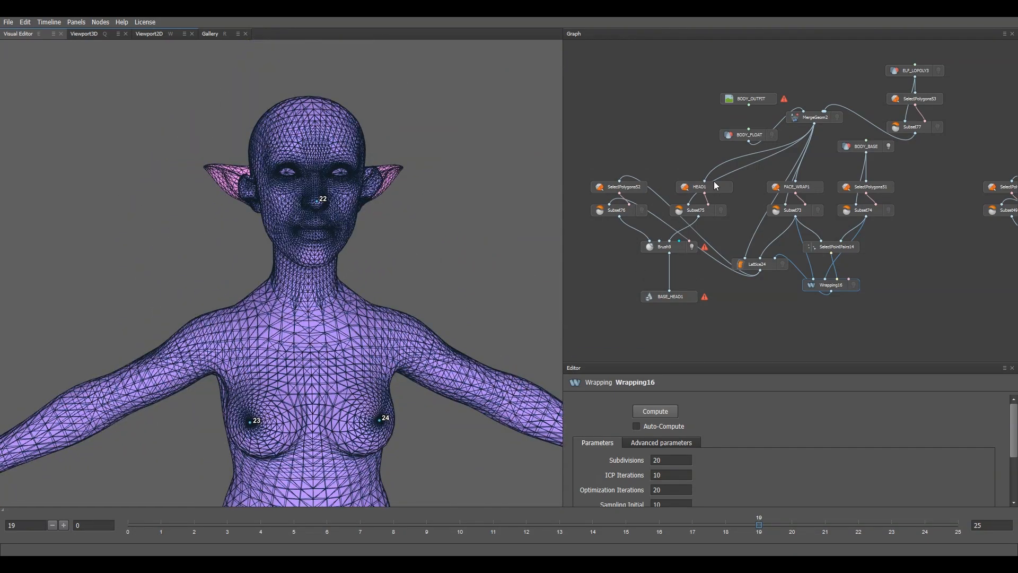
click(713, 186)
scroll(451, 186, down, 5)
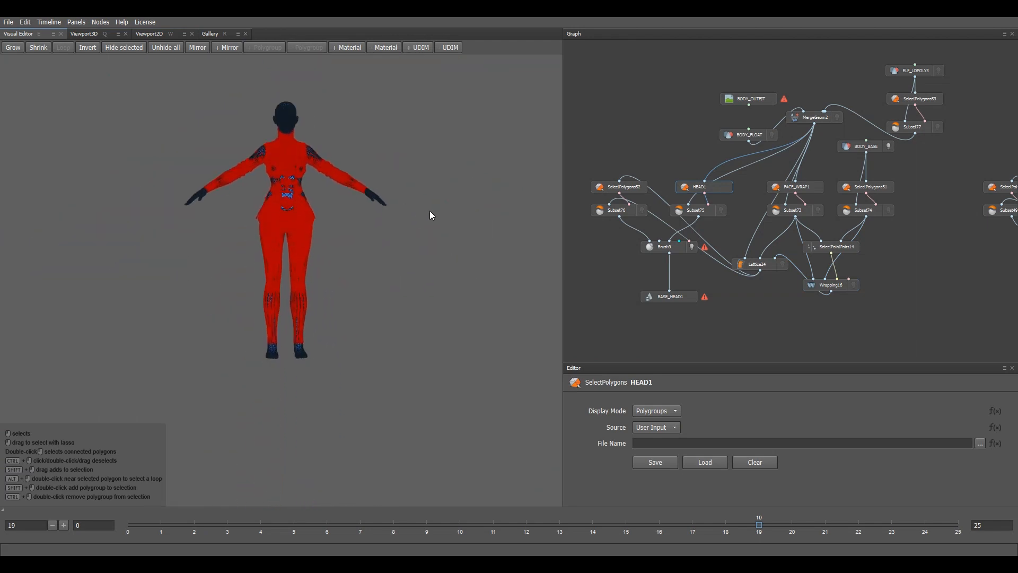
Step: In HEAD1, clear and reselect the whole figure, then remove the Body material polygons
click(430, 211)
drag(98, 195, 96, 192)
click(391, 48)
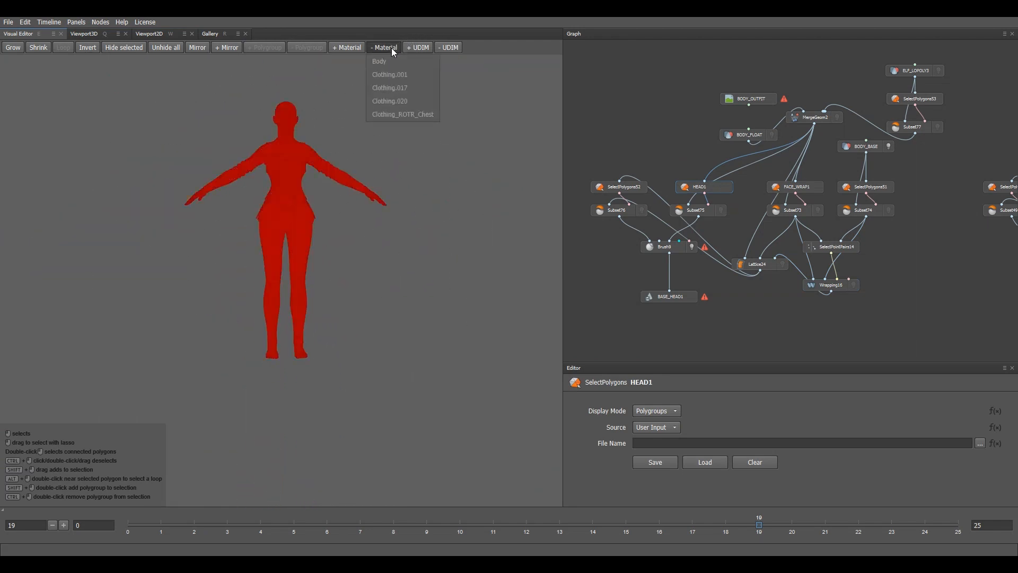
click(398, 59)
Step: Select the whole figure minus the Body material in SelectPolygons52, then show Brush9
click(629, 185)
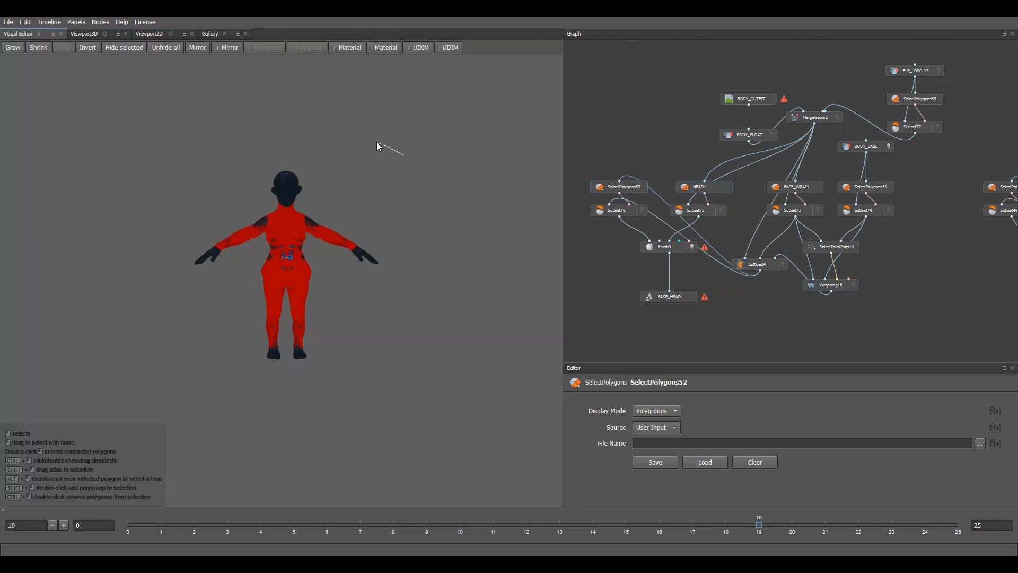
drag(390, 392, 387, 390)
click(391, 48)
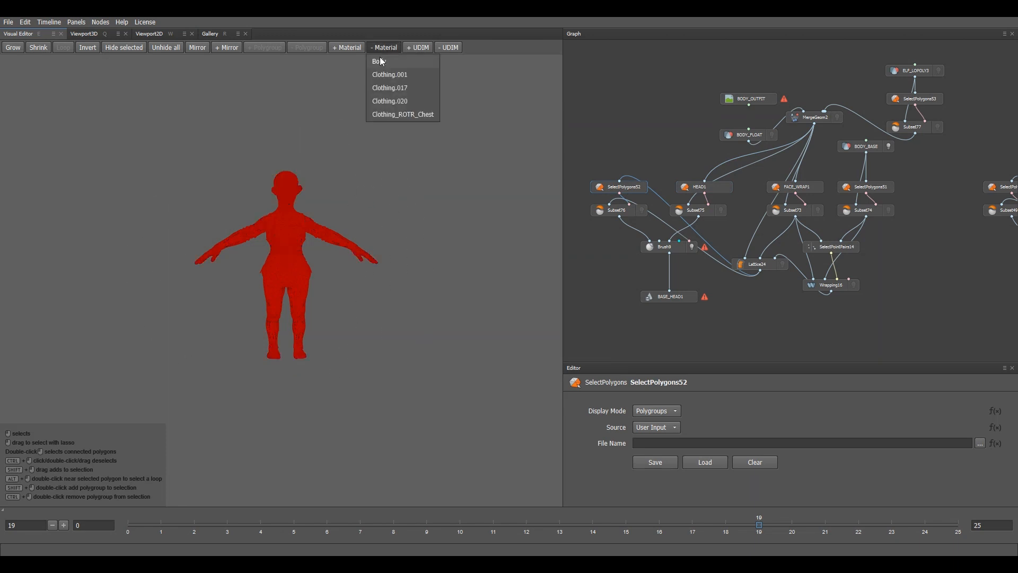
click(380, 58)
click(698, 247)
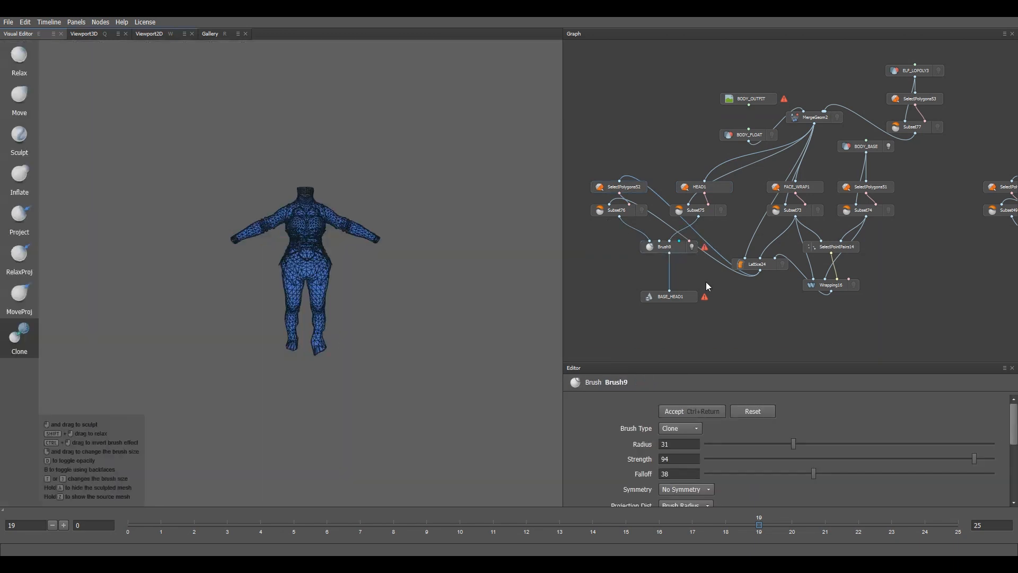
Step: Inspect the wrapped outfit's torso, legs and ankles for areas needing touch-up
scroll(332, 260, up, 6)
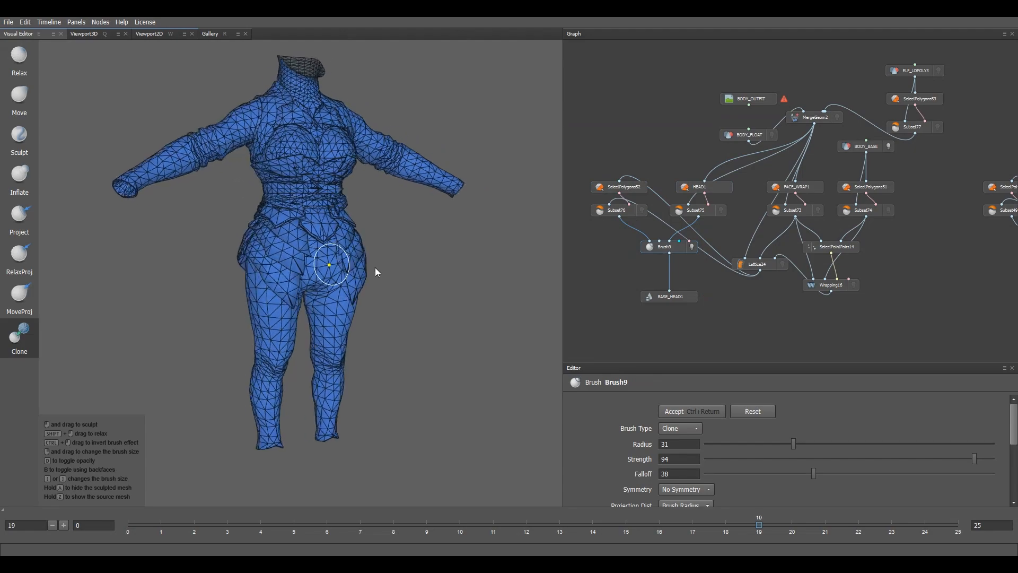
alt+middle_drag(339, 248, 353, 323)
alt+drag(353, 323, 316, 315)
scroll(319, 314, up, 3)
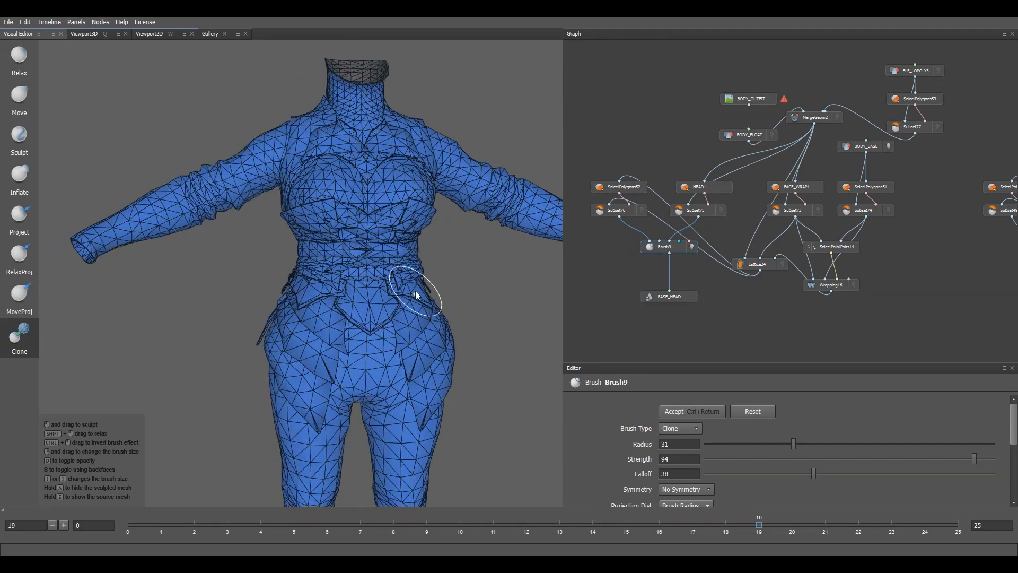
mouse_move(415, 290)
alt+mouse_down()
mouse_move(380, 305)
mouse_move(252, 288)
mouse_move(266, 241)
mouse_move(198, 250)
mouse_move(336, 247)
mouse_move(351, 287)
alt+mouse_up()
scroll(351, 288, down, 5)
alt+middle_drag(351, 288, 344, 228)
alt+drag(344, 228, 386, 320)
scroll(361, 288, up, 2)
scroll(371, 324, up, 2)
alt+middle_drag(328, 334, 352, 284)
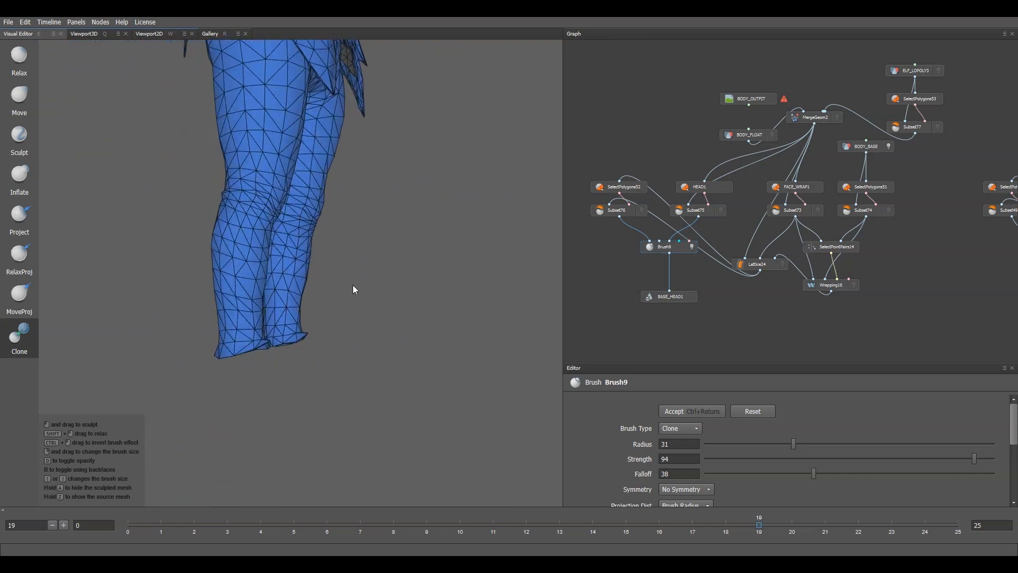
alt+drag(352, 285, 305, 318)
alt+middle_drag(305, 318, 298, 367)
scroll(313, 180, up, 4)
alt+middle_drag(313, 180, 352, 43)
scroll(347, 122, down, 4)
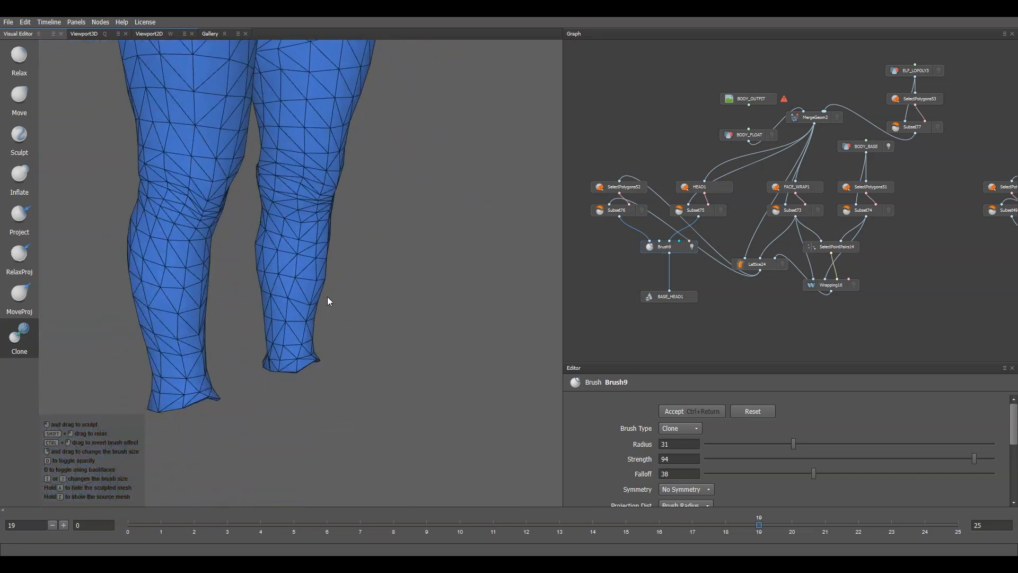
alt+drag(326, 297, 228, 183)
scroll(344, 157, up, 3)
alt+drag(345, 157, 199, 161)
scroll(314, 180, up, 3)
alt+drag(315, 176, 457, 163)
scroll(322, 200, down, 4)
alt+middle_drag(322, 199, 373, 355)
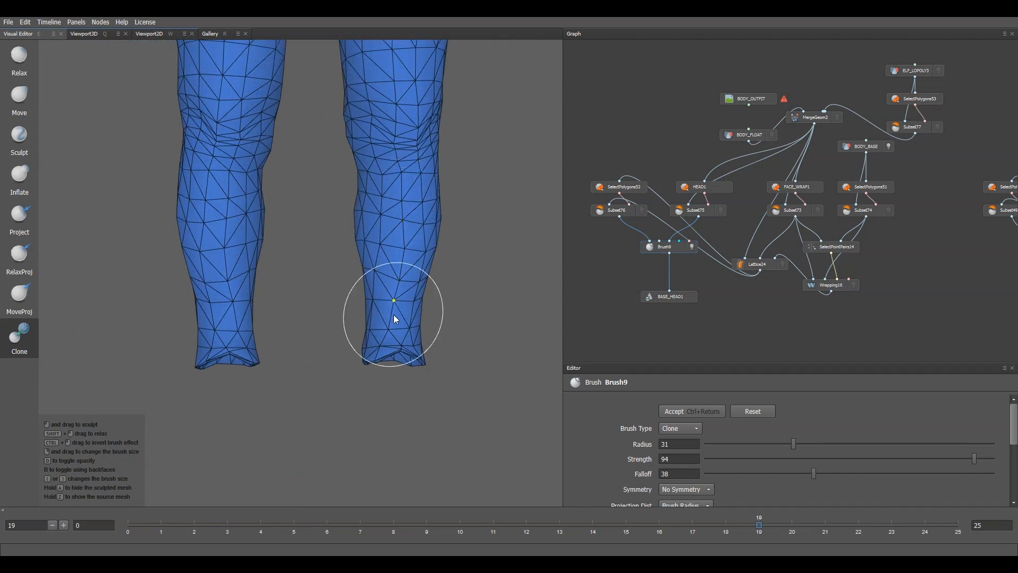
scroll(622, 470, down, 2)
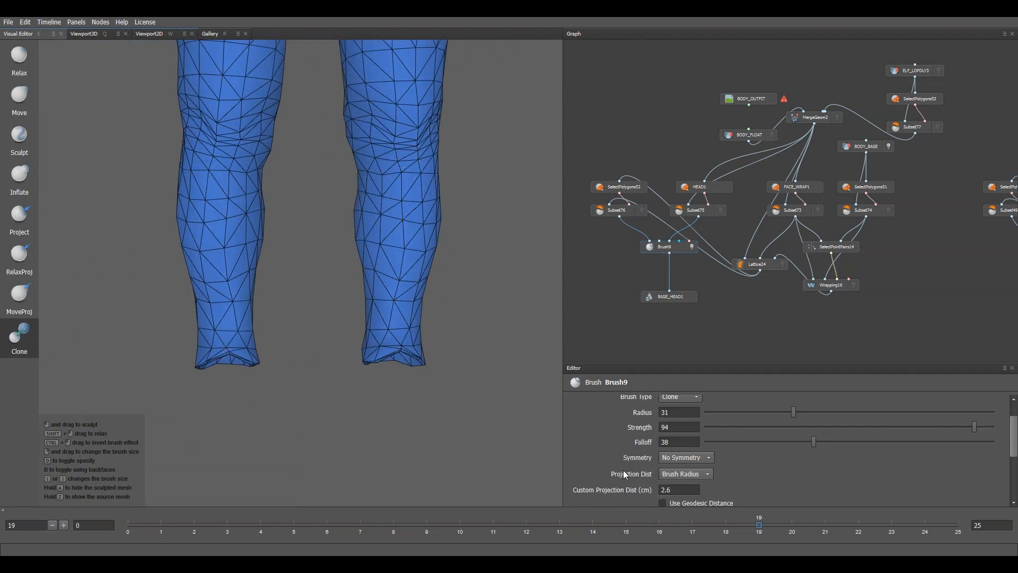
Step: Set brush symmetry, lower Clone strength to 36 and clone the wrapped shape onto both ankles
click(686, 457)
click(674, 480)
scroll(621, 463, down, 6)
scroll(755, 434, up, 8)
drag(829, 451, 806, 451)
mouse_move(230, 354)
mouse_down()
mouse_move(233, 342)
mouse_move(318, 307)
mouse_up()
Step: Review the hips, back and feet, then accept the Clone brush corrections and open BASE_HEAD1
scroll(248, 262, down, 2)
alt+middle_drag(274, 180, 284, 321)
alt+drag(284, 322, 189, 322)
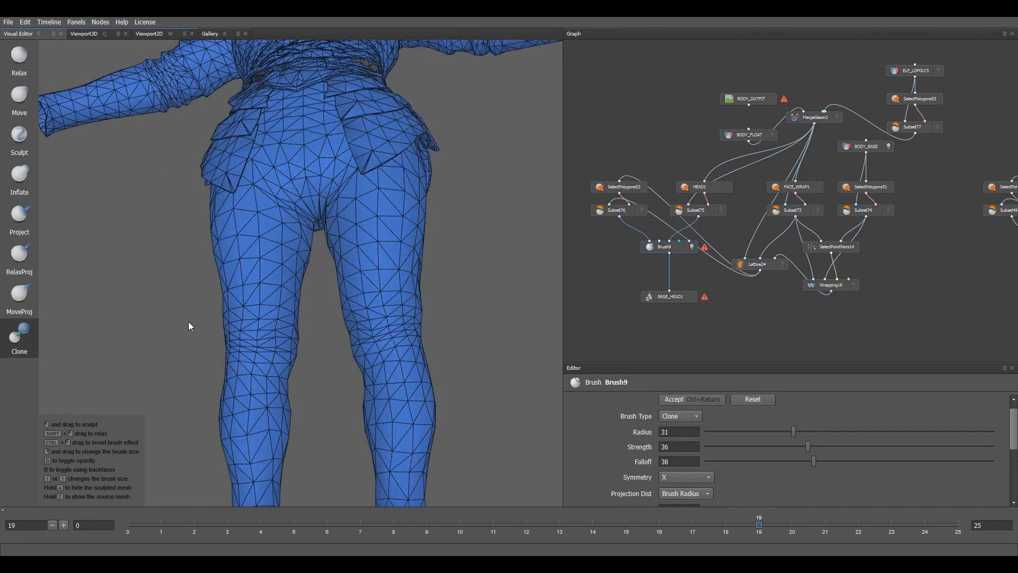
alt+drag(271, 344, 77, 377)
alt+drag(344, 187, 430, 186)
alt+middle_drag(339, 390, 294, 266)
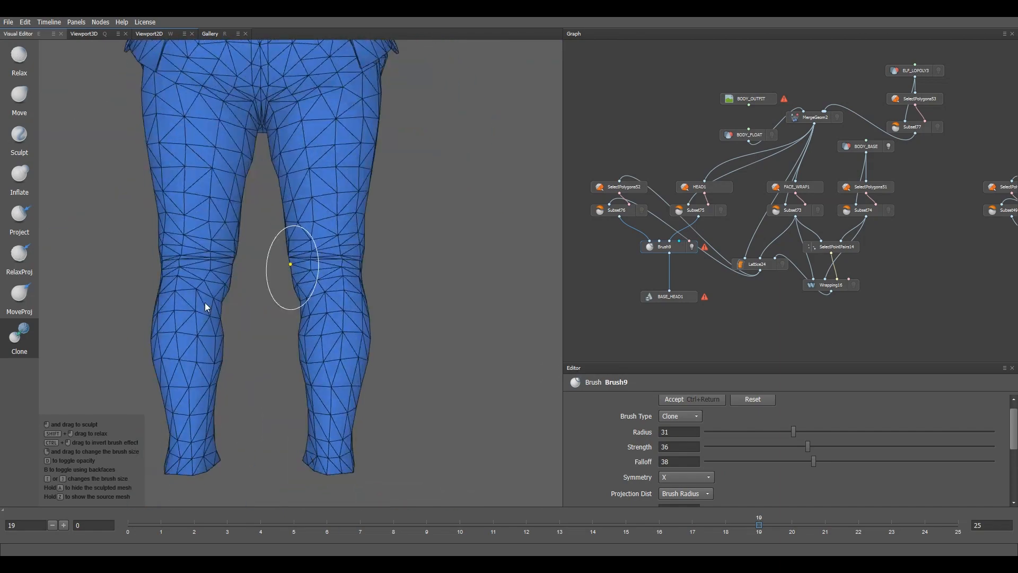
scroll(227, 247, down, 2)
alt+middle_drag(292, 116, 325, 364)
scroll(325, 364, up, 4)
scroll(269, 158, down, 4)
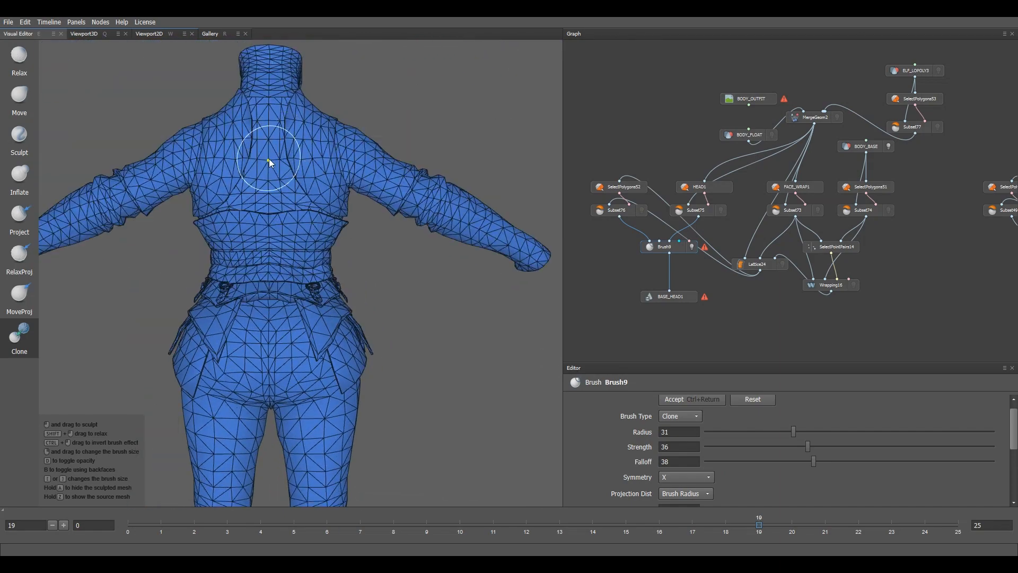
mouse_move(523, 246)
alt+mouse_down()
mouse_move(352, 241)
mouse_move(397, 174)
mouse_move(375, 236)
alt+mouse_up()
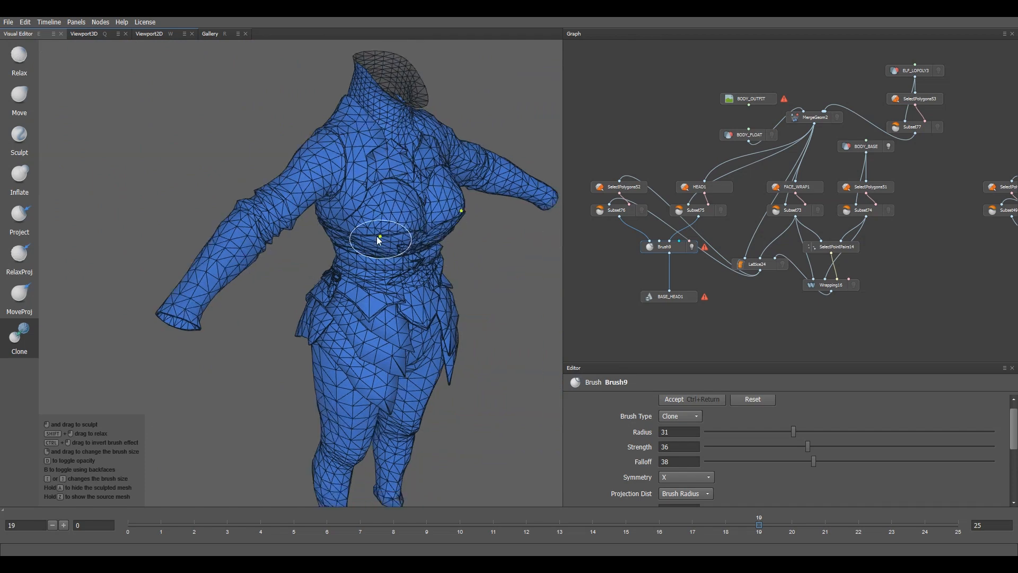
scroll(356, 257, up, 3)
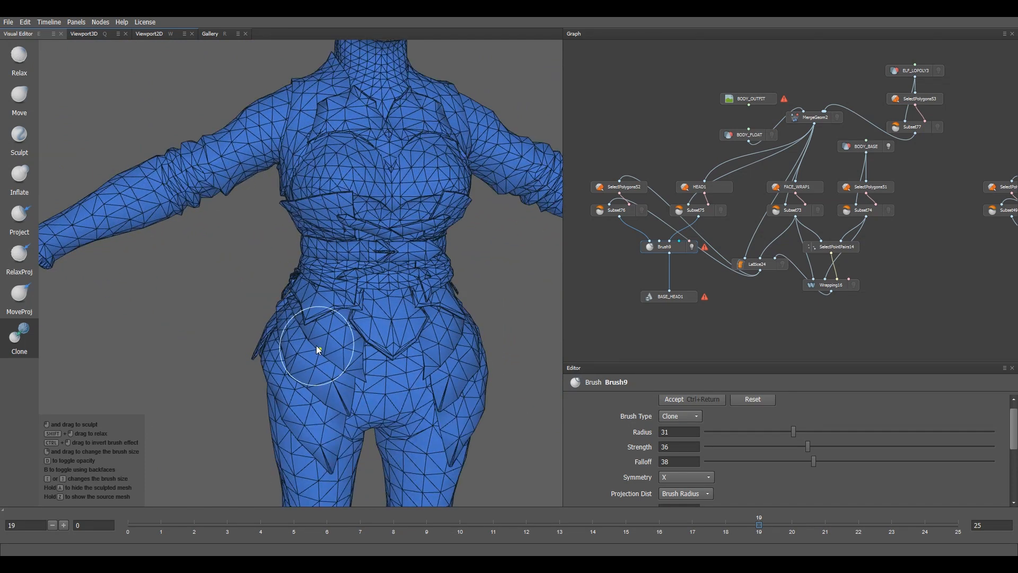
alt+middle_drag(318, 431, 337, 294)
alt+drag(430, 334, 352, 273)
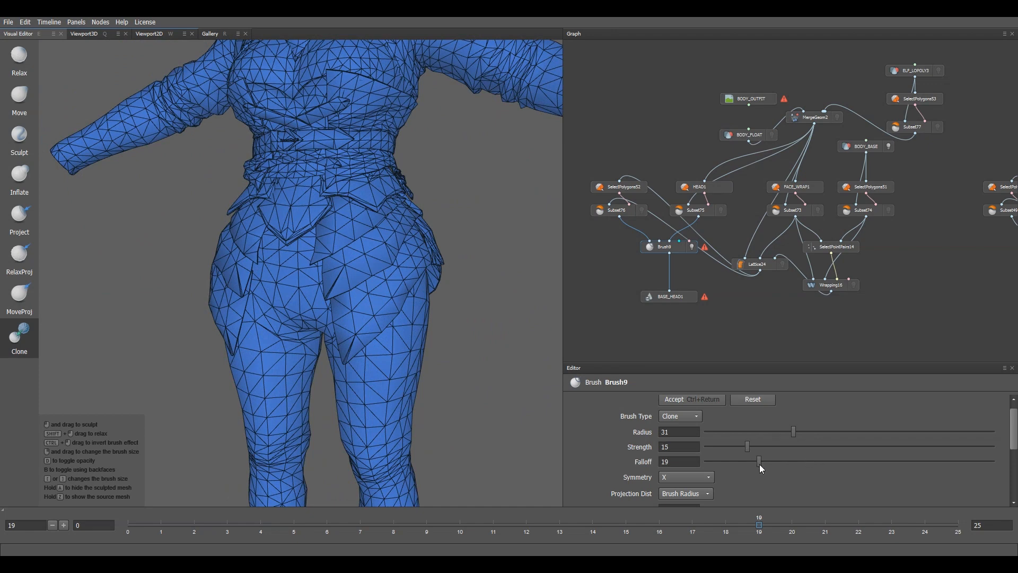
scroll(363, 297, up, 3)
alt+drag(468, 209, 372, 264)
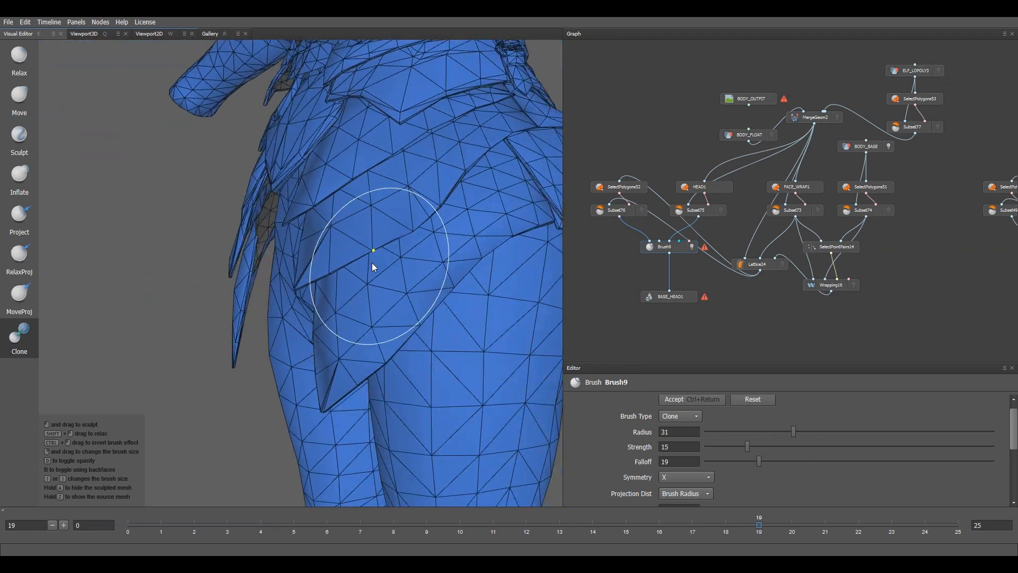
alt+middle_drag(372, 264, 351, 251)
scroll(393, 250, up, 3)
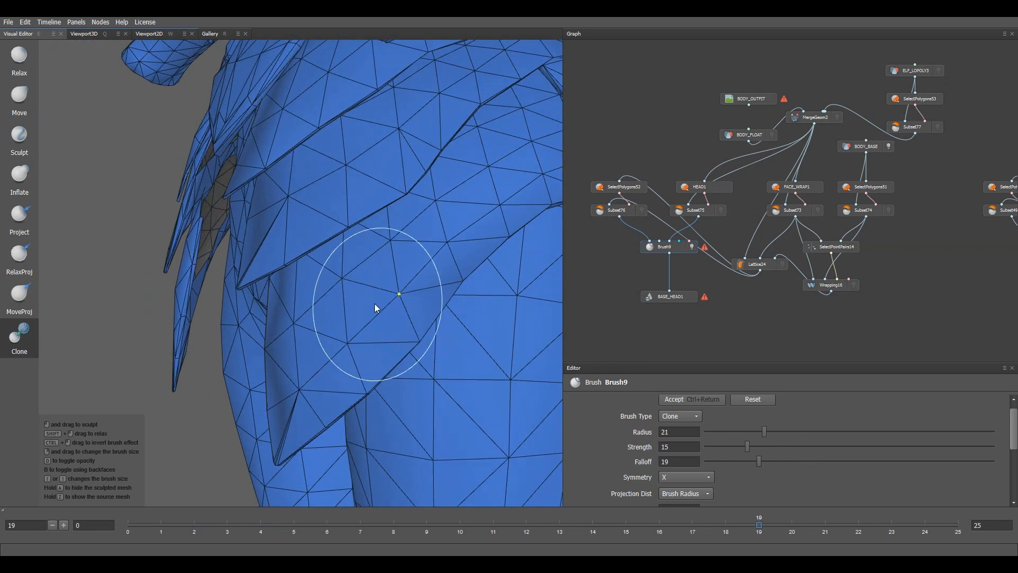
mouse_move(486, 240)
alt+mouse_down()
mouse_move(316, 301)
mouse_move(434, 238)
mouse_move(298, 311)
alt+mouse_up()
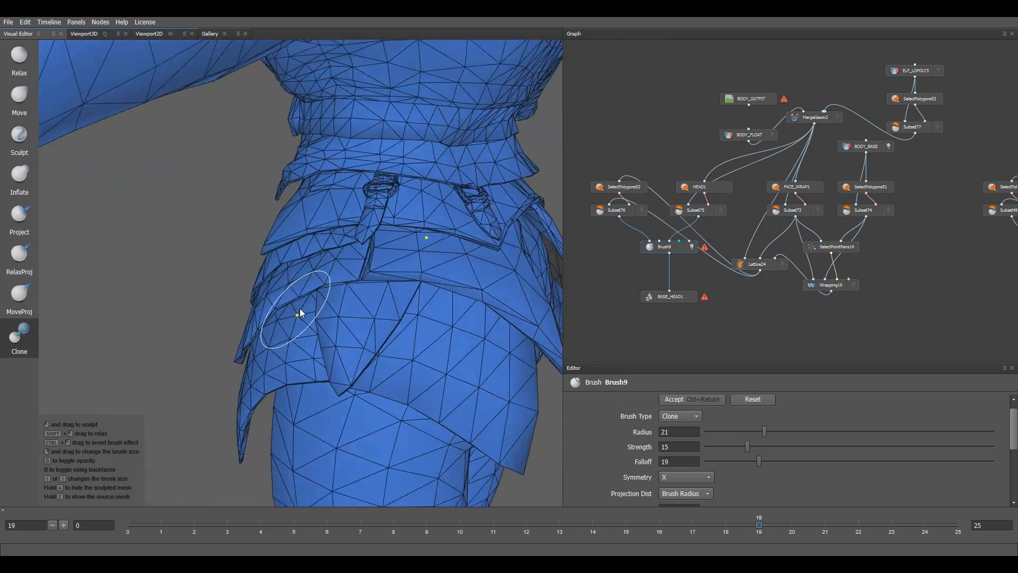
alt+right_drag(297, 311, 256, 279)
alt+drag(256, 279, 238, 281)
alt+right_drag(425, 283, 319, 393)
alt+middle_drag(319, 392, 281, 288)
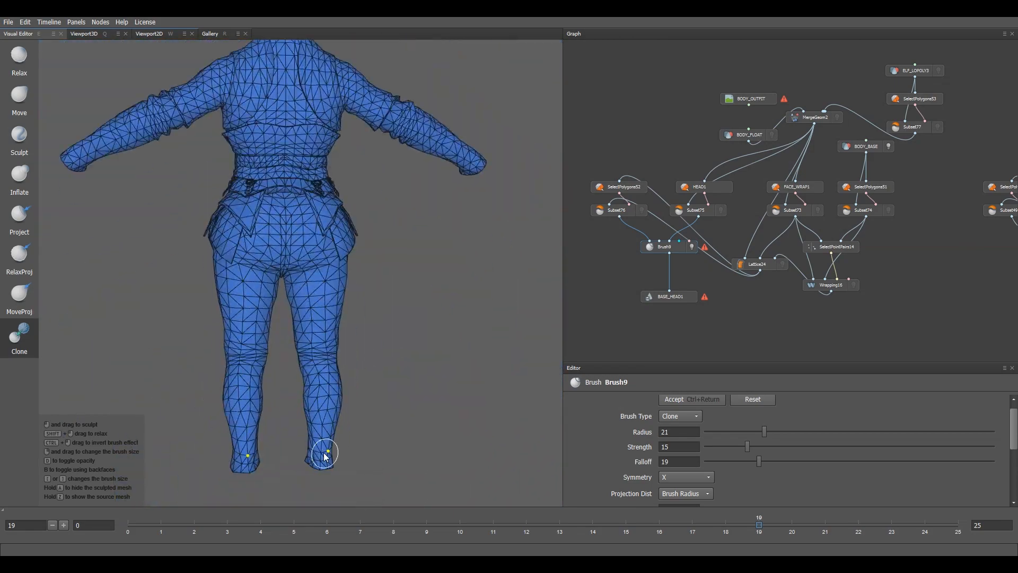
alt+drag(323, 454, 305, 476)
alt+middle_drag(305, 476, 343, 275)
alt+right_drag(342, 275, 436, 233)
alt+middle_drag(437, 234, 351, 401)
alt+drag(339, 407, 316, 381)
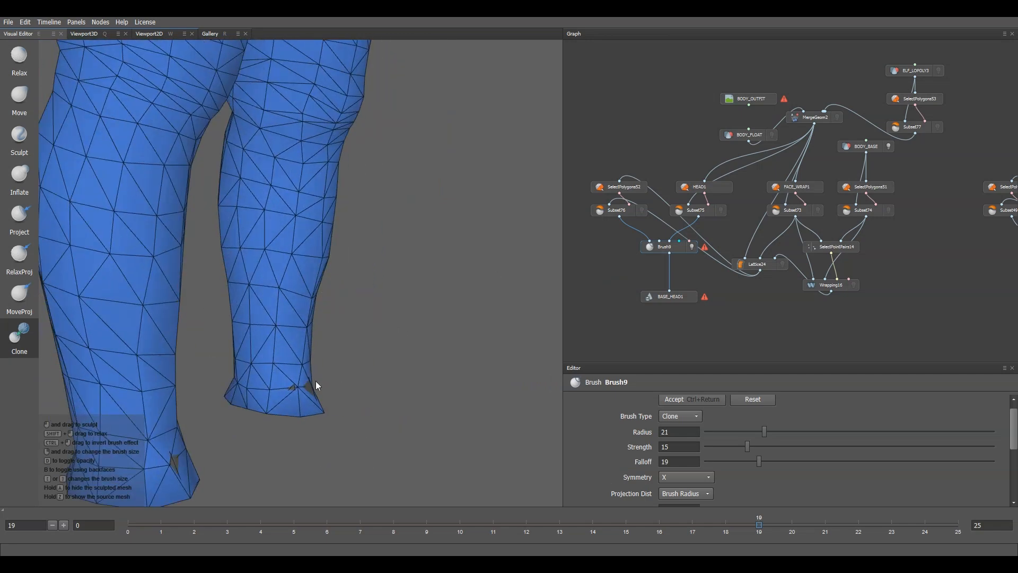
alt+right_drag(451, 250, 389, 289)
alt+drag(390, 288, 424, 292)
alt+right_drag(424, 292, 366, 318)
alt+middle_drag(366, 318, 369, 412)
click(692, 400)
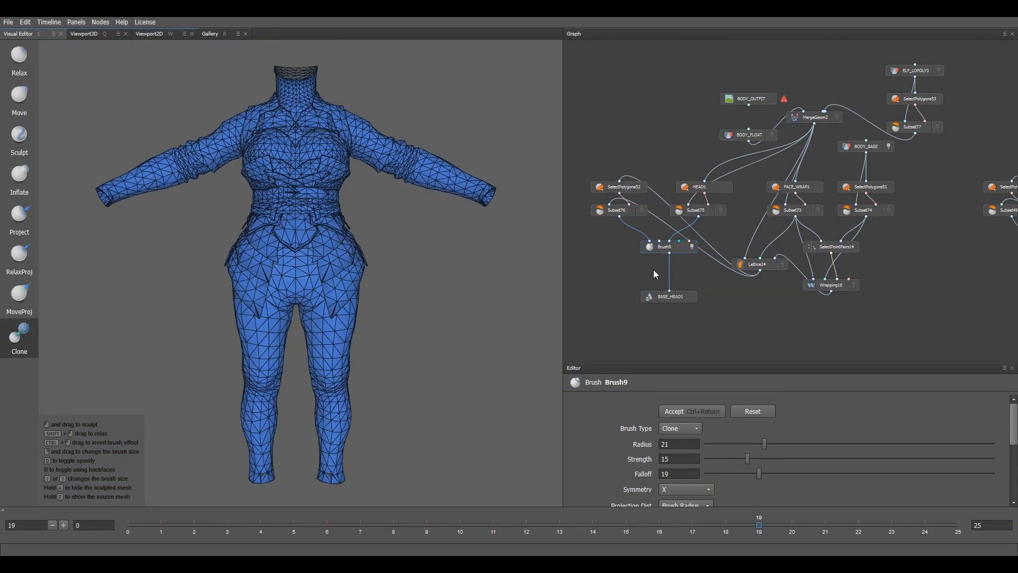
click(692, 298)
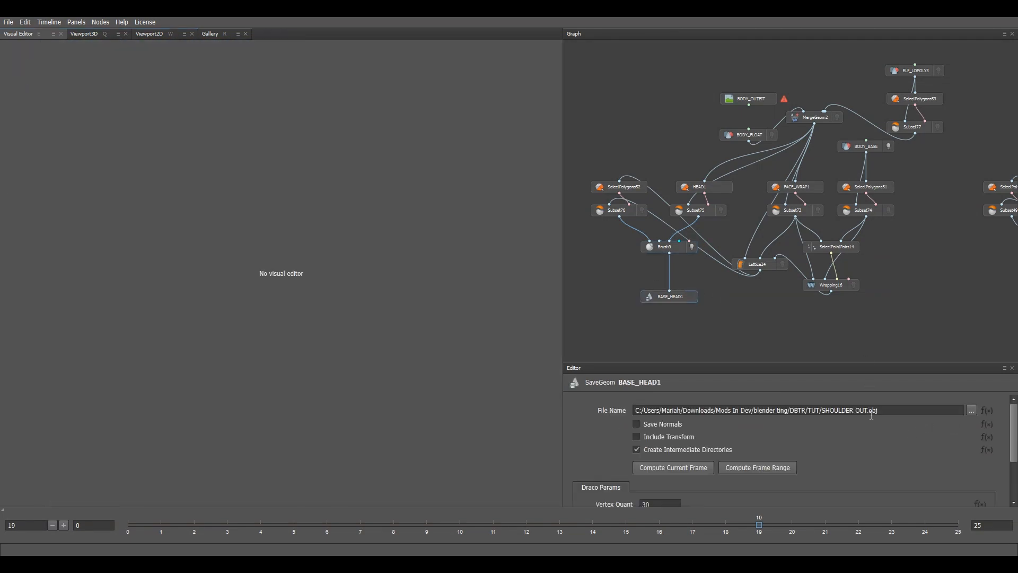
Step: Change the output file name to OUTFIT2 OUT.obj and export the outfit mesh for the current frame
drag(867, 412, 824, 410)
text(OUTFIT2)
click(672, 466)
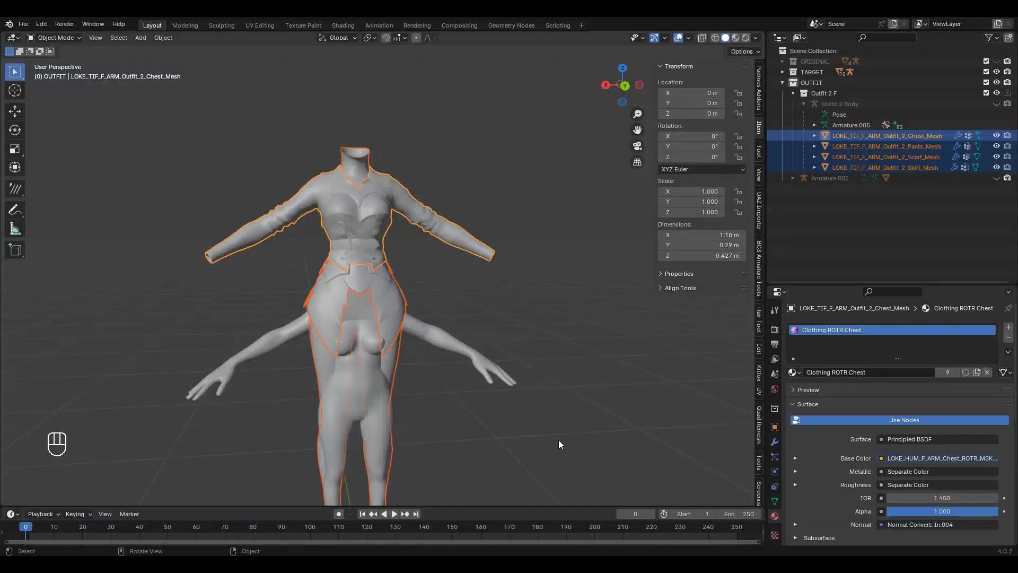
Step: Hide the original outfit meshes and import OUTFIT2 OUT.obj into the active OUTFIT collection
key(h)
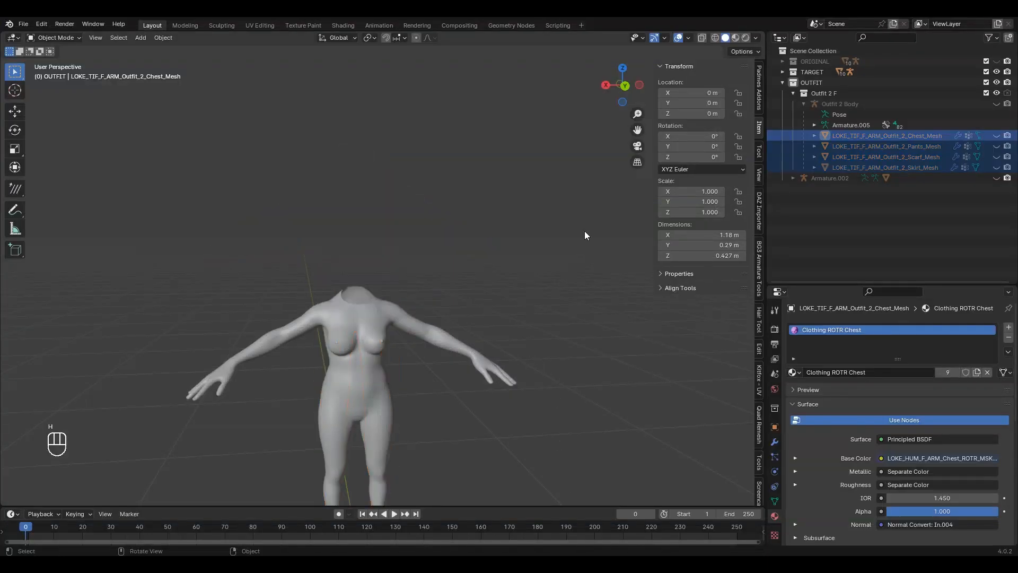
click(810, 94)
click(819, 83)
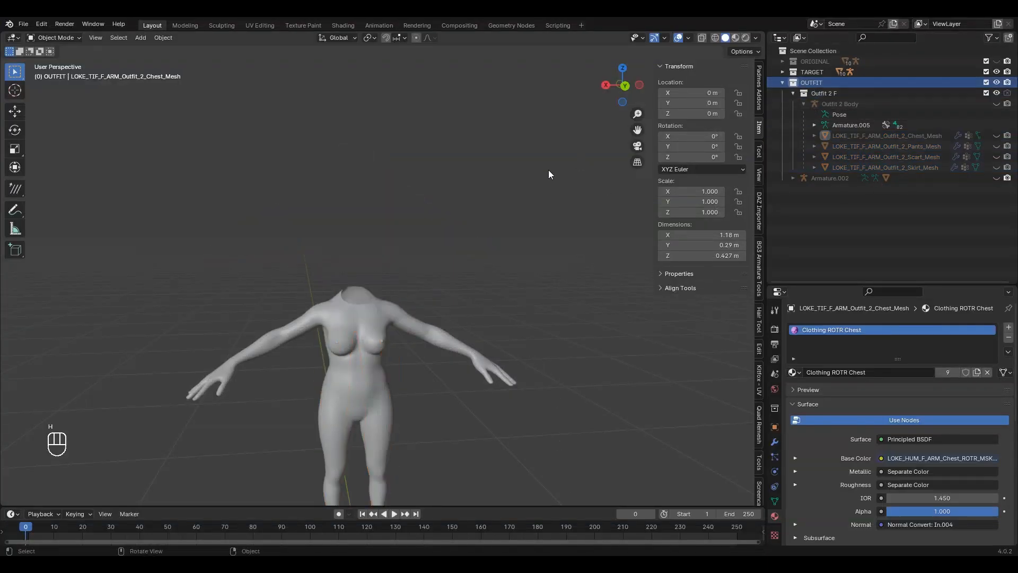
key(q)
click(539, 180)
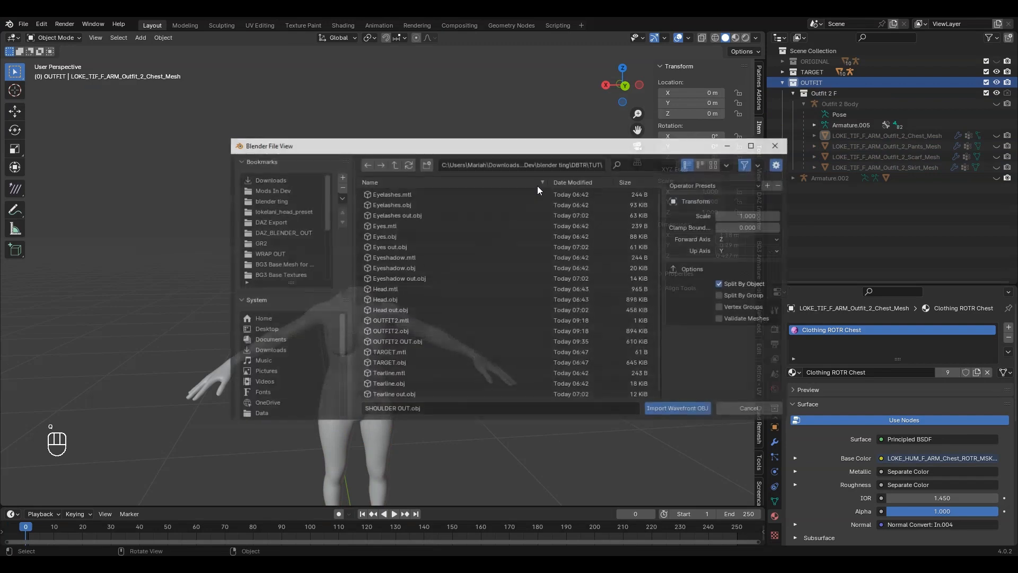
click(572, 181)
double_click(412, 193)
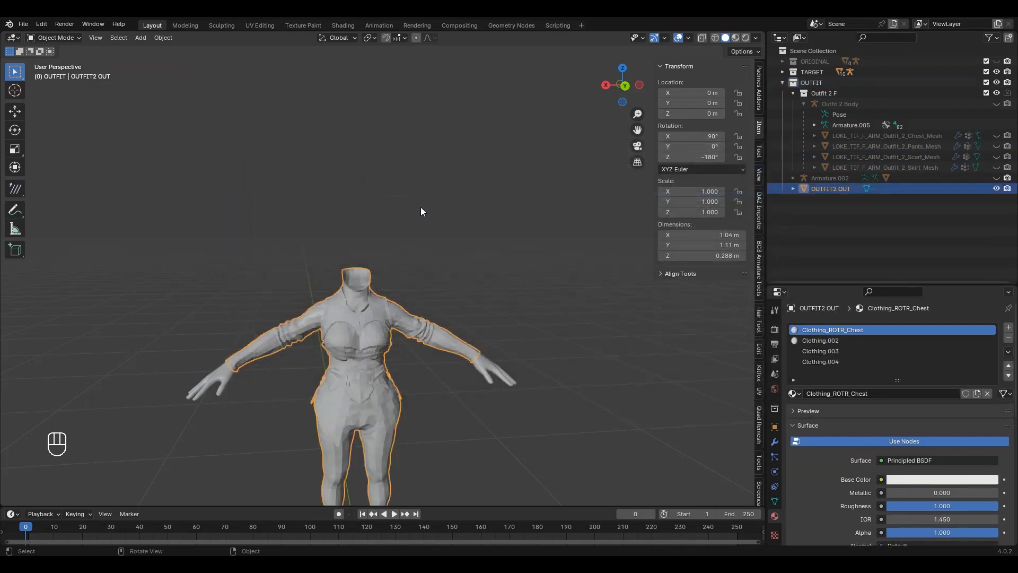
key(ctrl+a)
Step: Apply all transforms to the imported outfit and shade it smooth
click(407, 256)
right_click(368, 367)
mouse_move(370, 367)
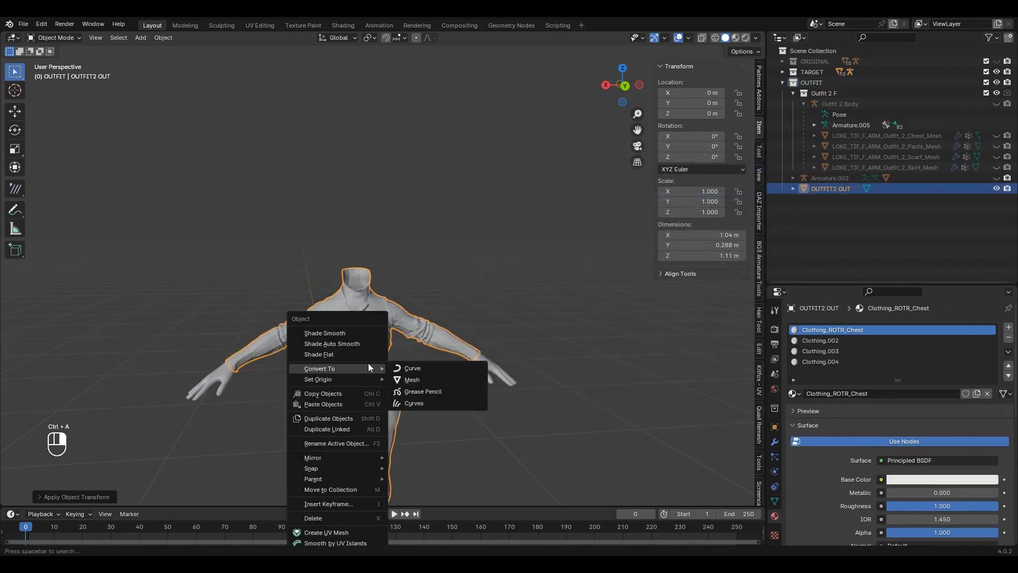
click(357, 333)
scroll(380, 348, up, 5)
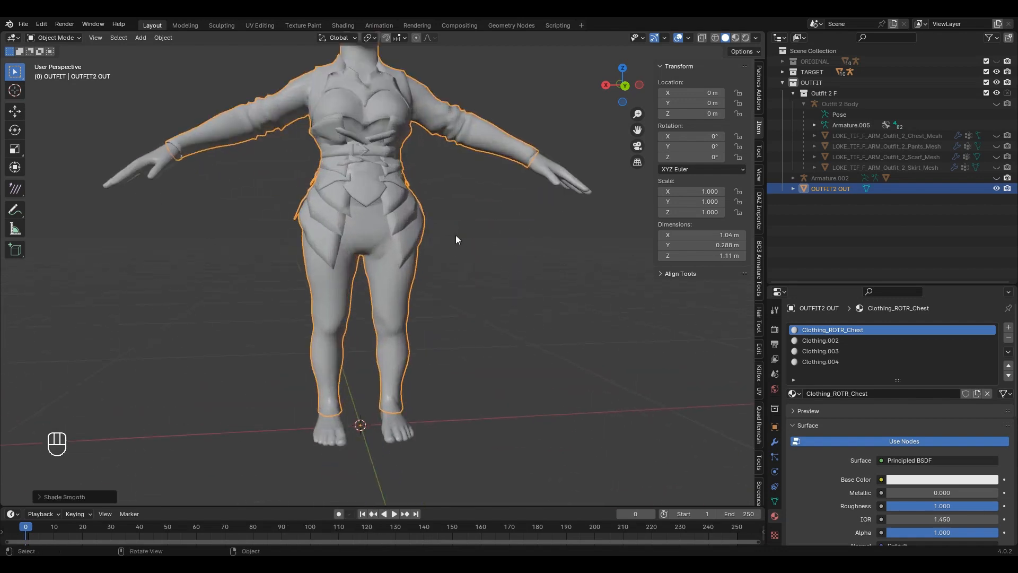
scroll(424, 237, up, 1)
Step: Clear sharp marks from all edges and average the outfit's normals by face area
key(Tab)
key(a)
key(alt+n)
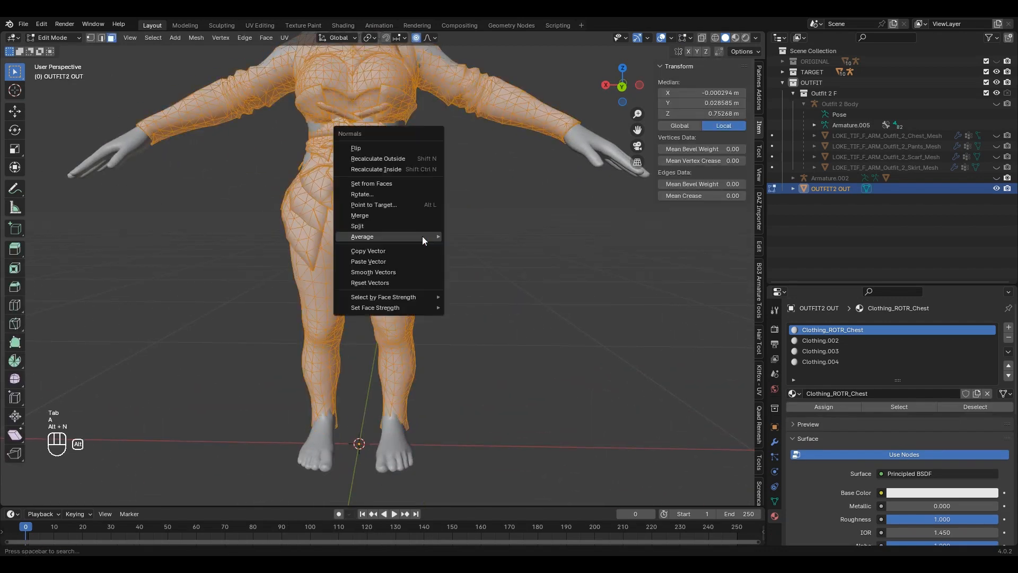
mouse_move(422, 236)
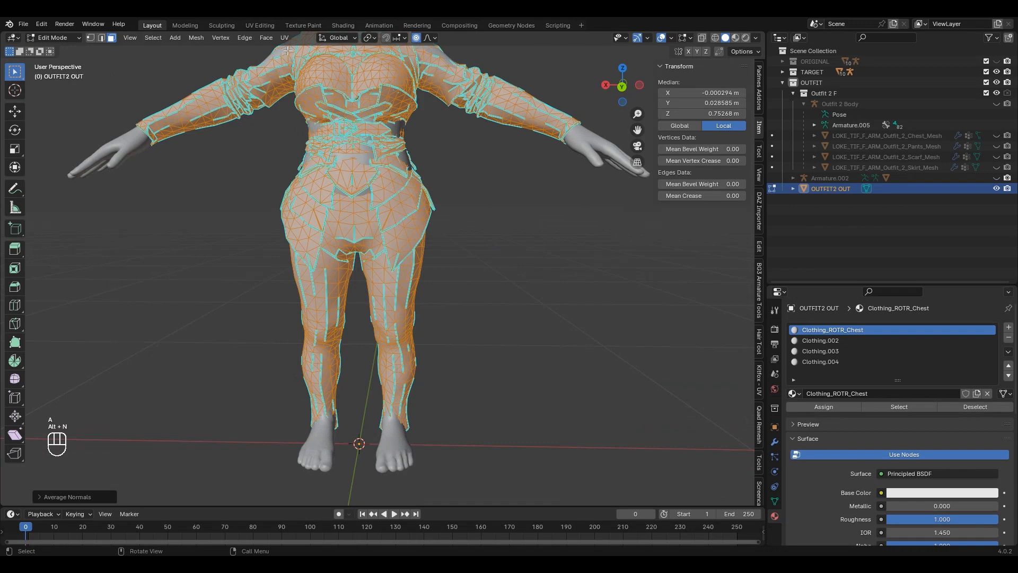
click(255, 38)
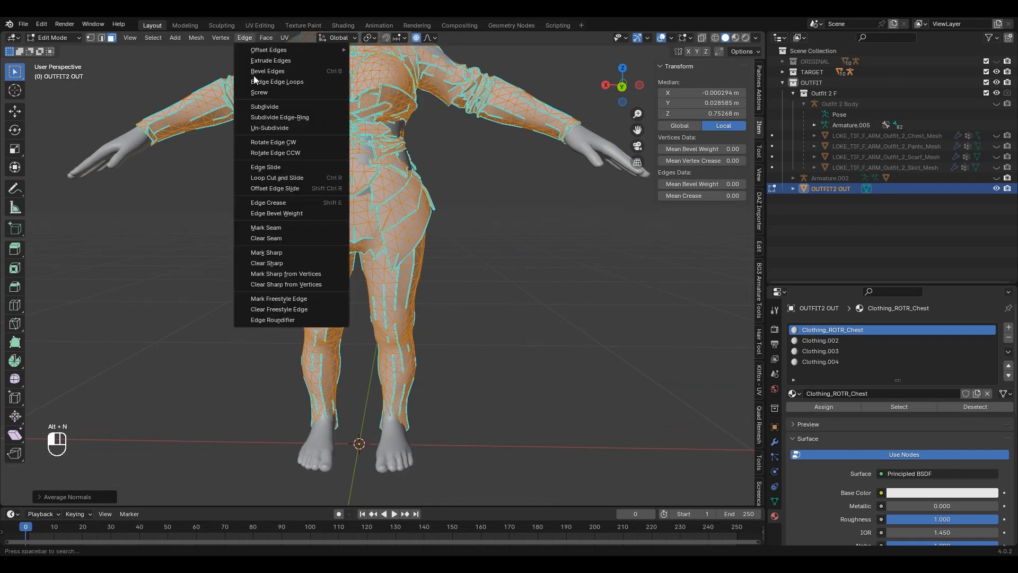
click(285, 263)
key(alt+n)
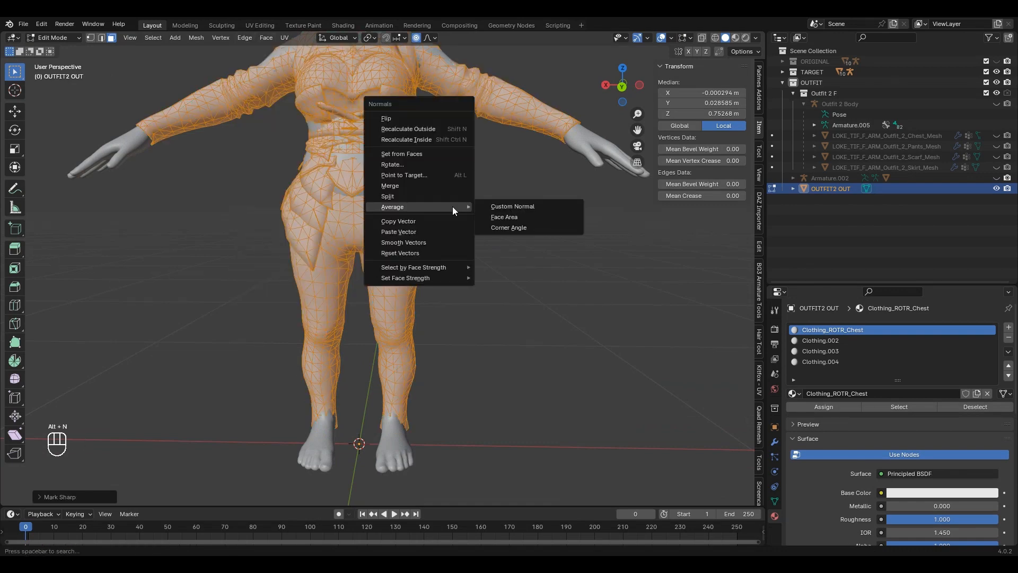
click(503, 218)
key(Tab)
Step: Orbit around the outfit to check its shading, then re-enter Edit Mode
scroll(425, 211, down, 2)
scroll(425, 207, up, 2)
shift+middle_drag(424, 207, 371, 234)
scroll(455, 254, up, 4)
scroll(393, 237, down, 6)
middle_drag(421, 256, 401, 271)
scroll(444, 241, up, 5)
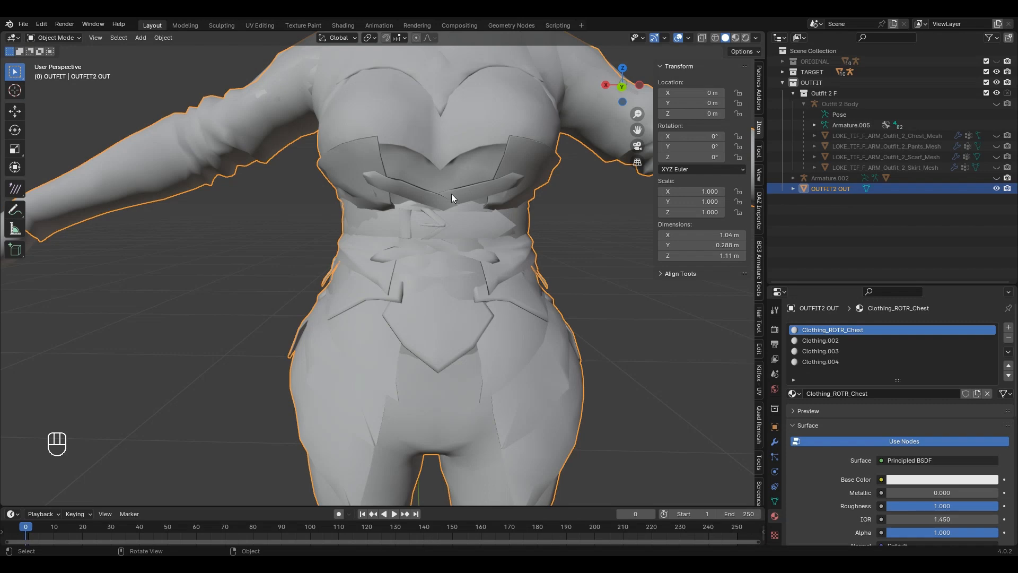
scroll(461, 239, down, 6)
scroll(459, 284, up, 2)
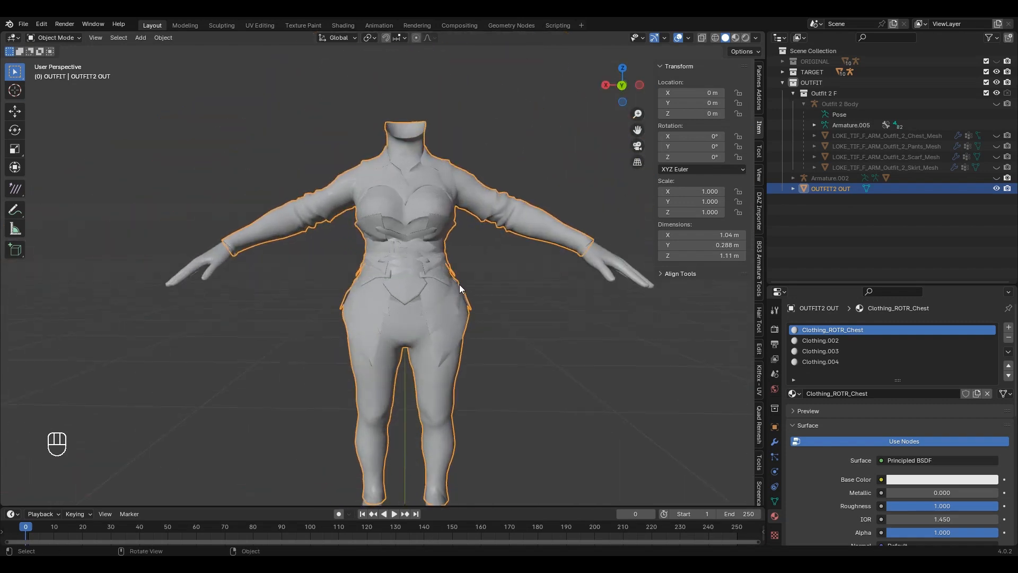
key(Tab)
scroll(444, 271, up, 2)
Step: Separate the Clothing_ROTR_Chest faces and the Clothing.002 leg faces into their own objects
click(503, 279)
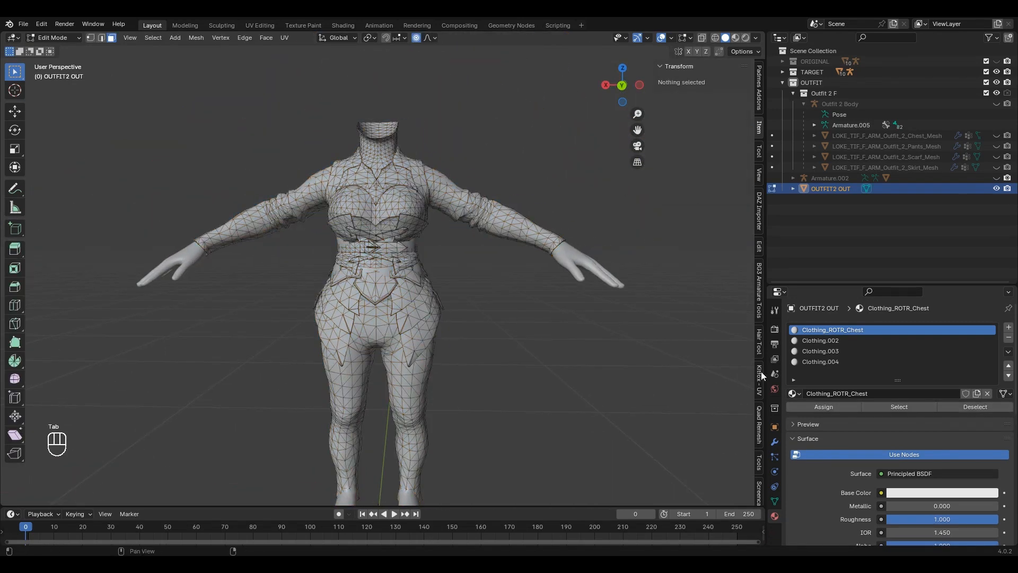
click(901, 407)
key(p)
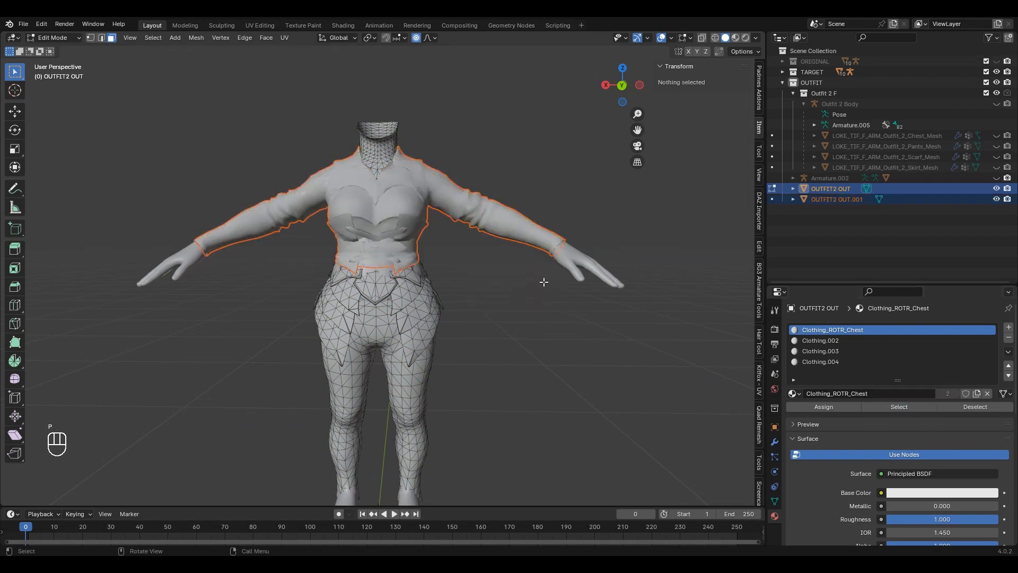
click(811, 342)
click(928, 406)
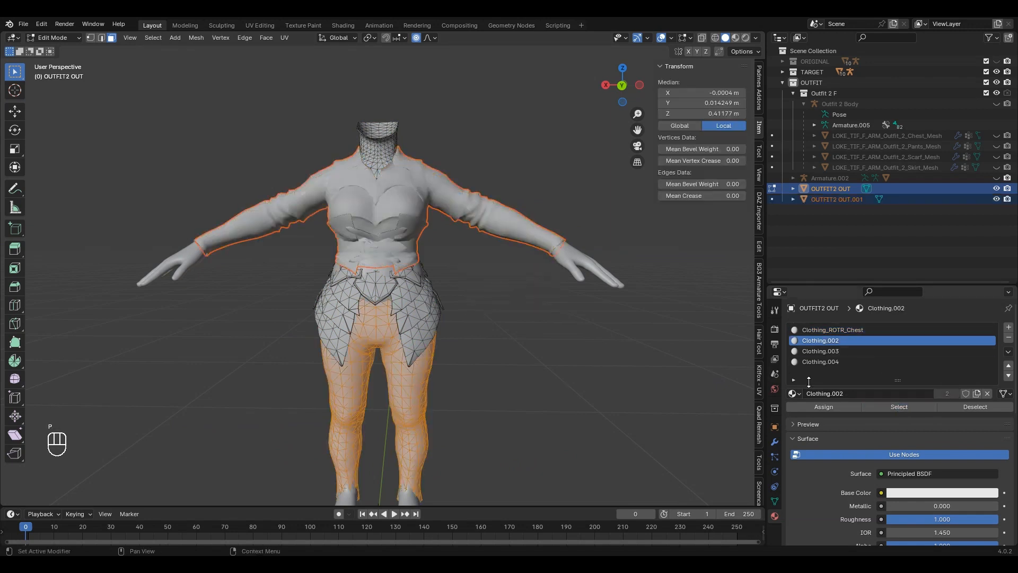
key(p)
click(570, 281)
Step: Separate the Clothing.003 neck faces into a new object and return to Object Mode
click(835, 350)
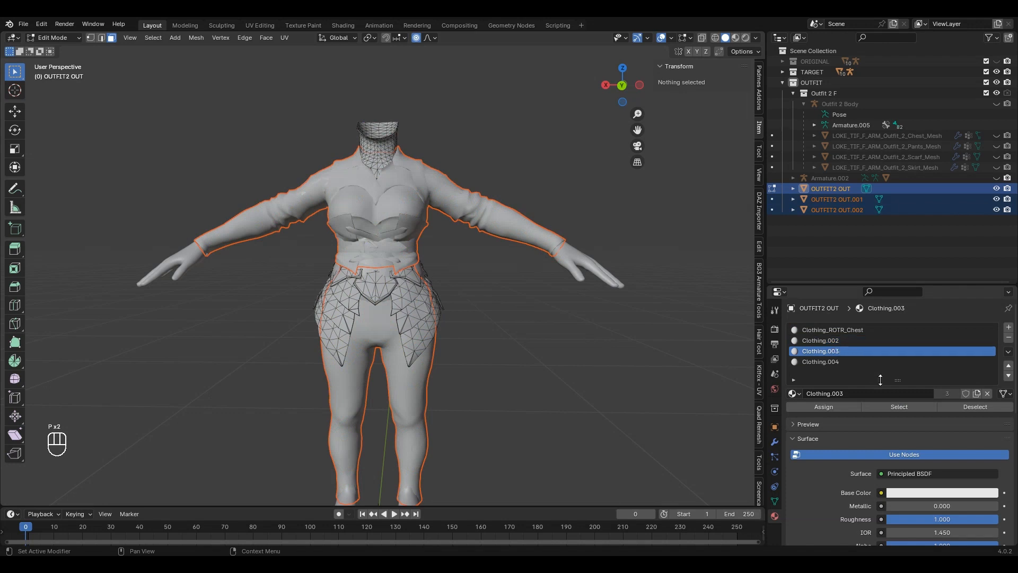
click(912, 407)
key(p)
click(571, 284)
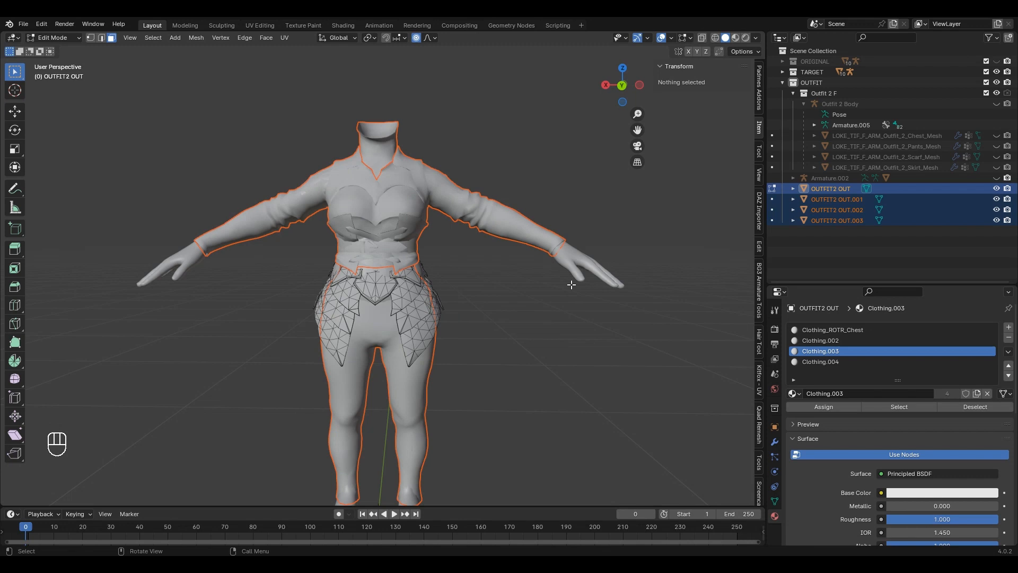
key(q)
click(570, 284)
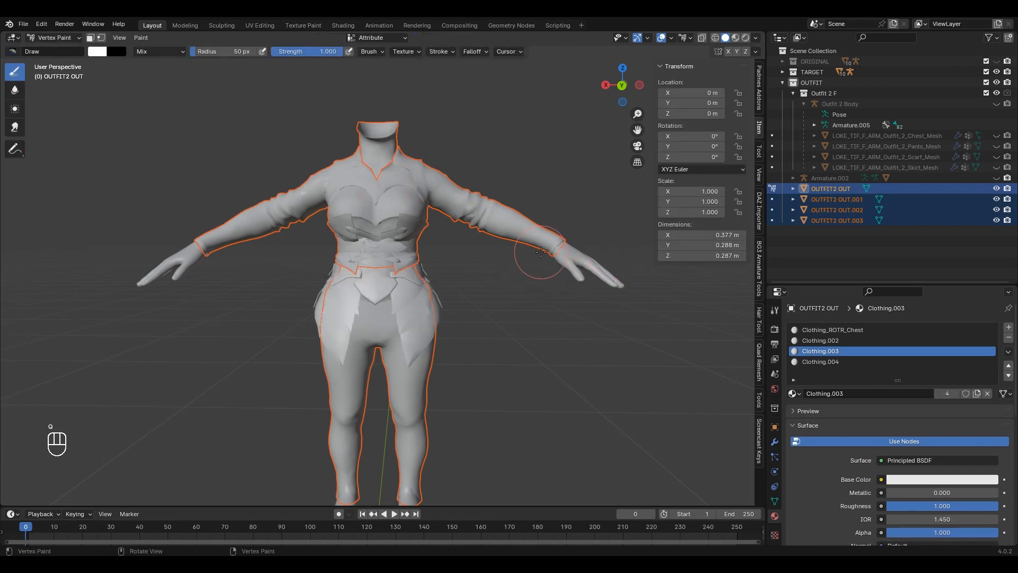
key(q)
click(192, 161)
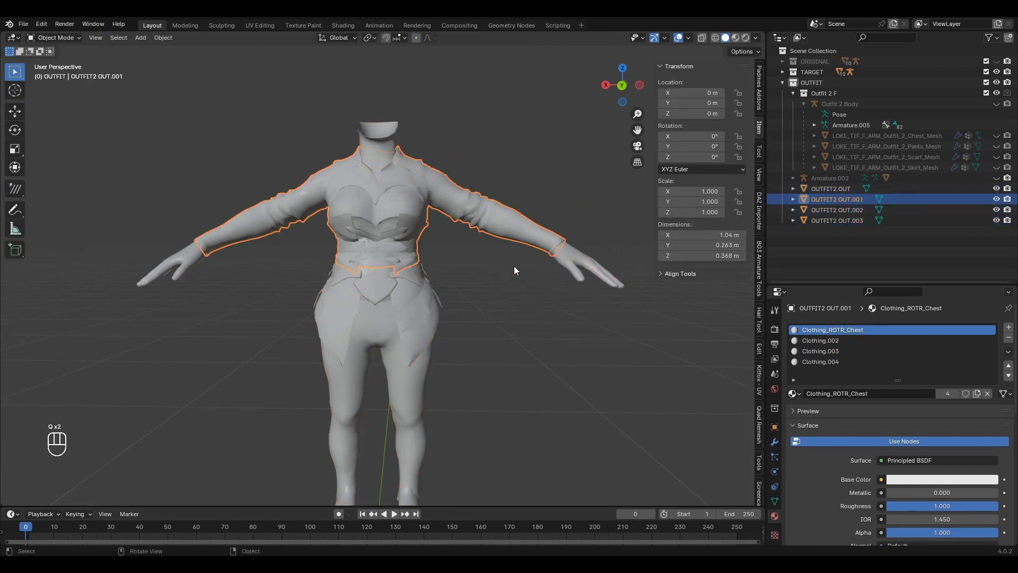
Step: Hide the body mesh and the outfit's chest, skirt and leg pieces, leaving the neck piece visible
click(849, 220)
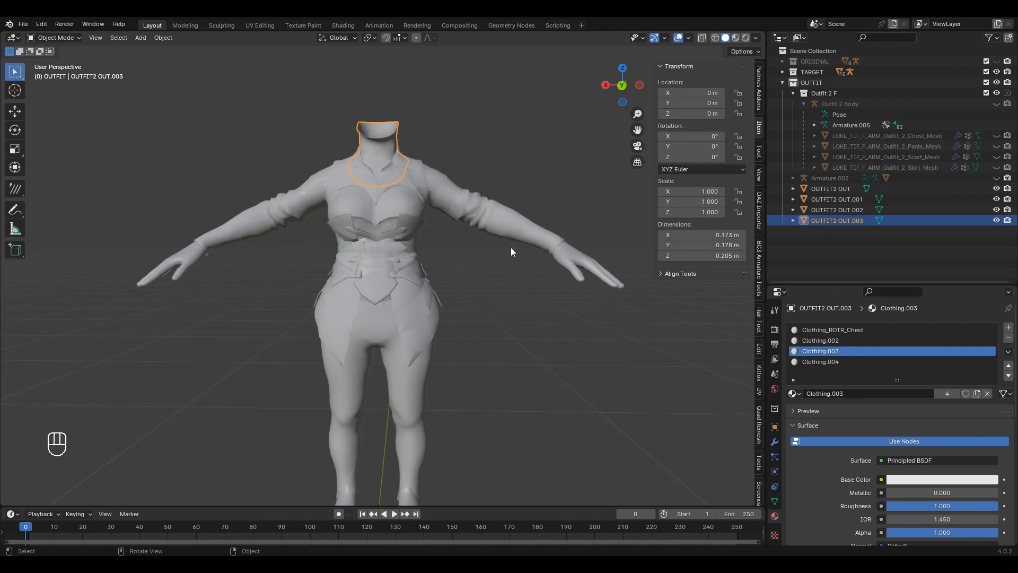
scroll(479, 136, up, 4)
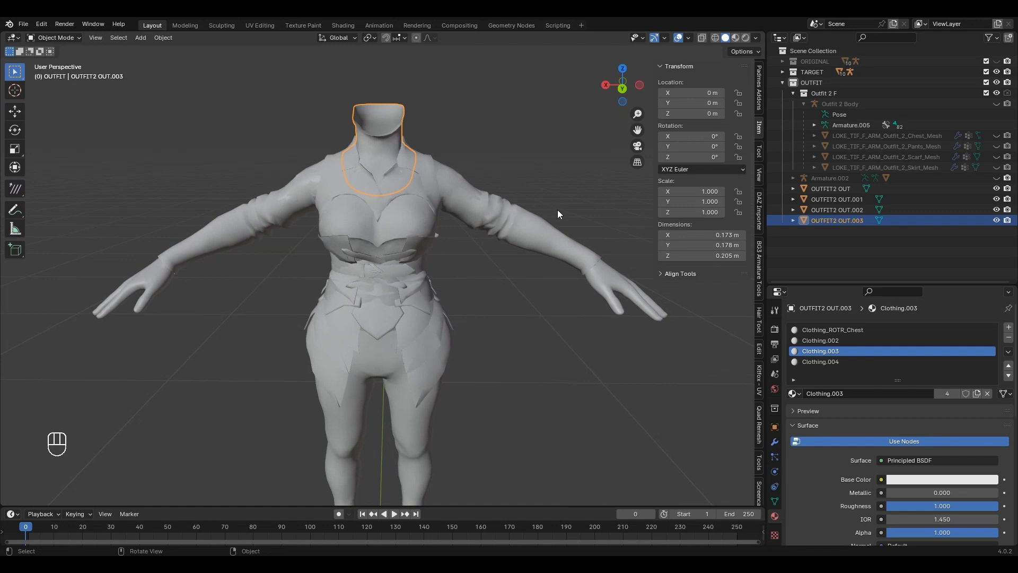
click(635, 292)
key(h)
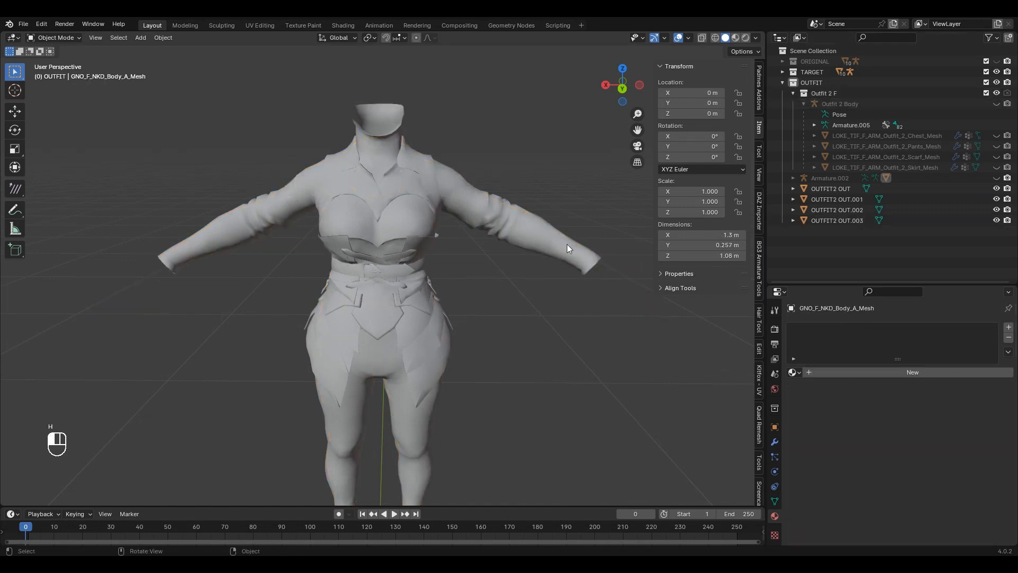
click(444, 294)
shift+click(422, 393)
shift+click(424, 395)
key(h)
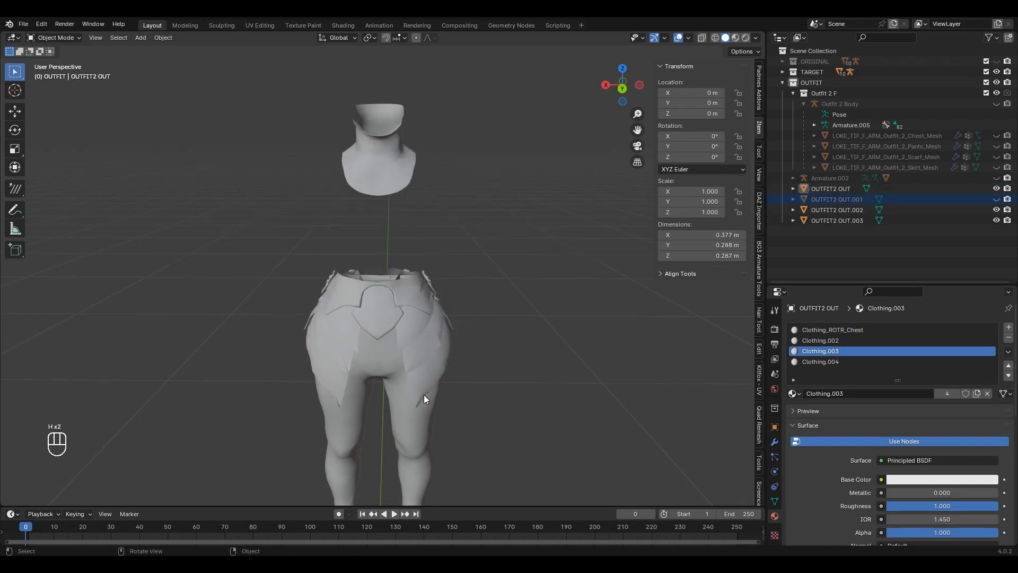
click(424, 394)
click(415, 424)
key(h)
click(428, 352)
key(h)
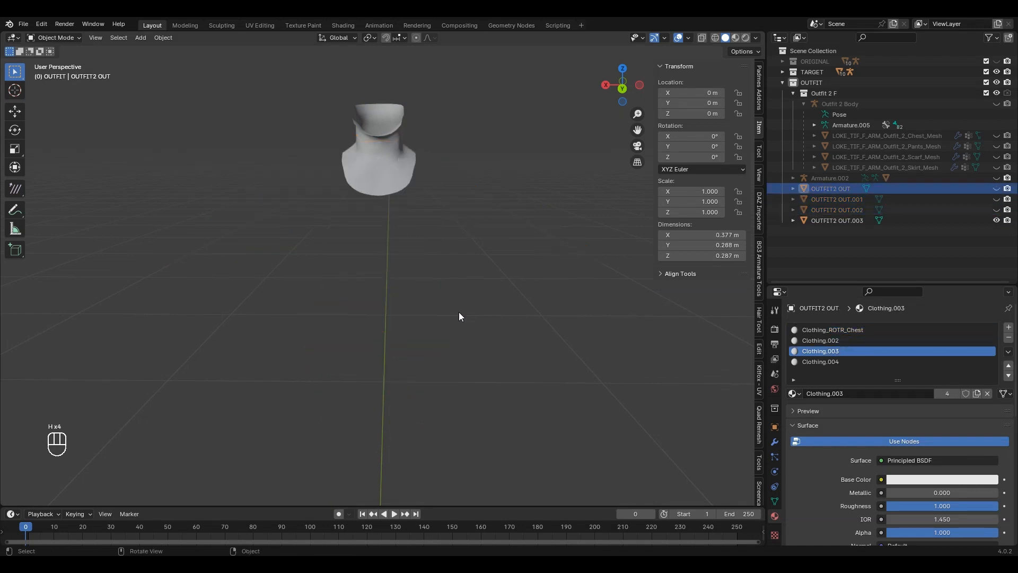
scroll(456, 300, up, 5)
Step: Copy the vertex ID order from a selected face on the wrapped neck piece
click(425, 247)
key(Tab)
scroll(451, 265, up, 2)
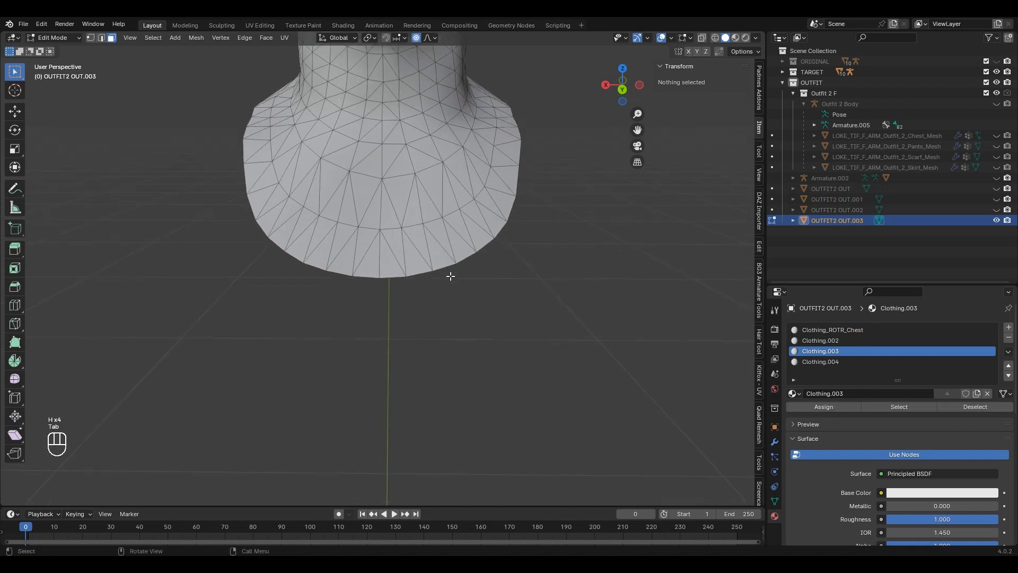
click(380, 265)
key(alt+c)
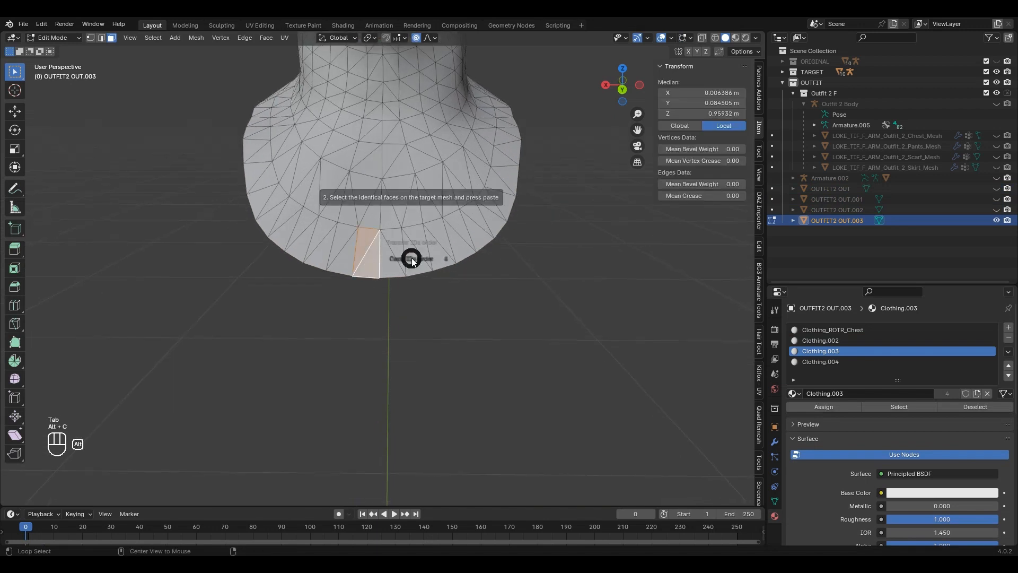
click(338, 264)
key(Tab)
Step: Unhide the original scarf mesh and sync its vertex ID order via Alt+C
scroll(371, 270, down, 4)
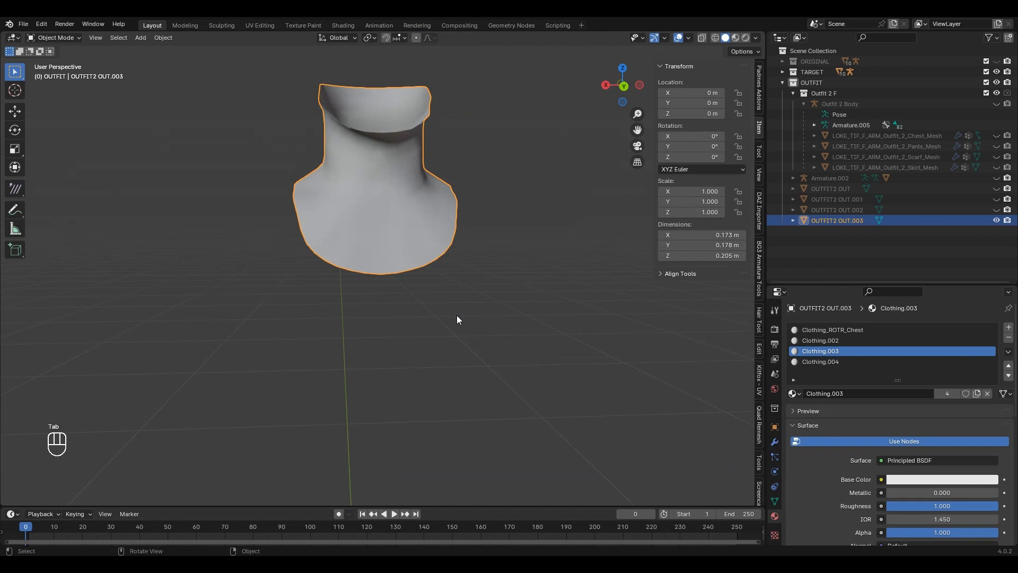
click(996, 157)
click(909, 157)
scroll(560, 154, down, 4)
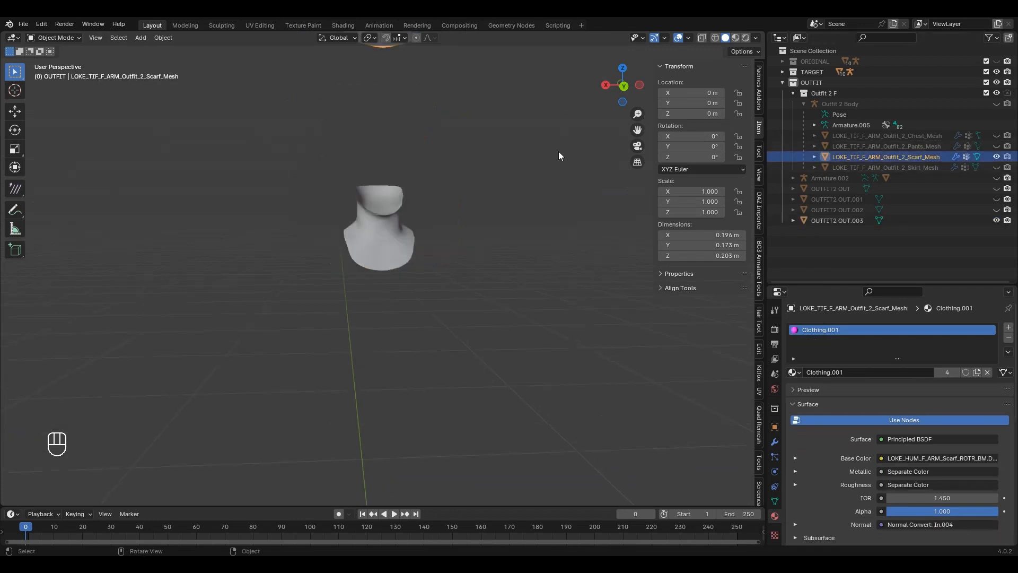
middle_drag(460, 254, 446, 272)
scroll(446, 272, up, 2)
key(Tab)
click(392, 251)
shift+click(395, 257)
key(alt+c)
click(336, 233)
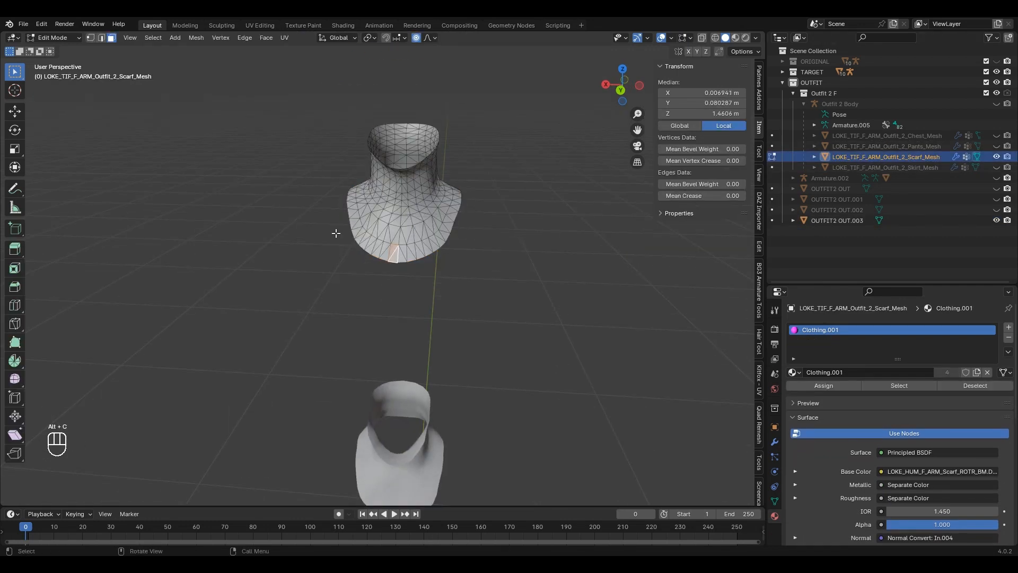
key(Tab)
key(Tab)
Step: Transfer mesh data to the scarf from source OUTFIT2 OUT.003, then delete OUTFIT2 OUT.003
key(Tab)
click(423, 426)
key(Tab)
key(Tab)
click(435, 207)
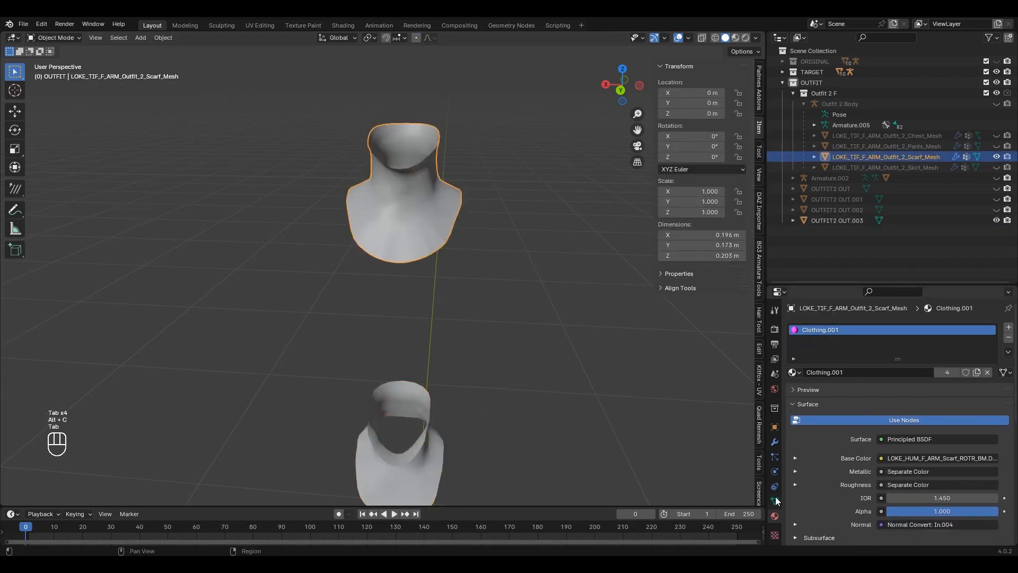
click(775, 501)
scroll(949, 494, down, 10)
click(906, 455)
click(417, 452)
click(931, 494)
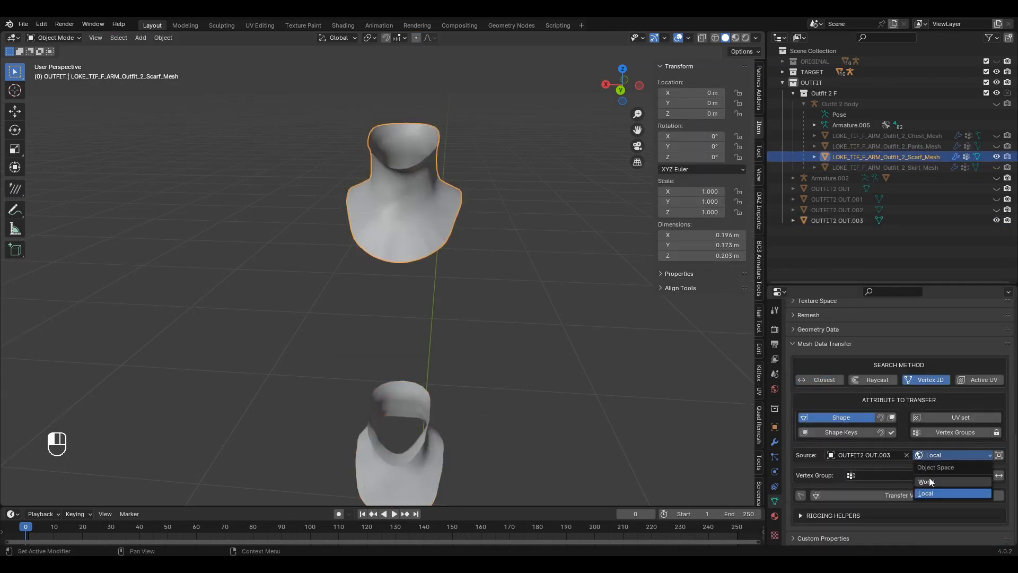
click(838, 220)
key(Delete)
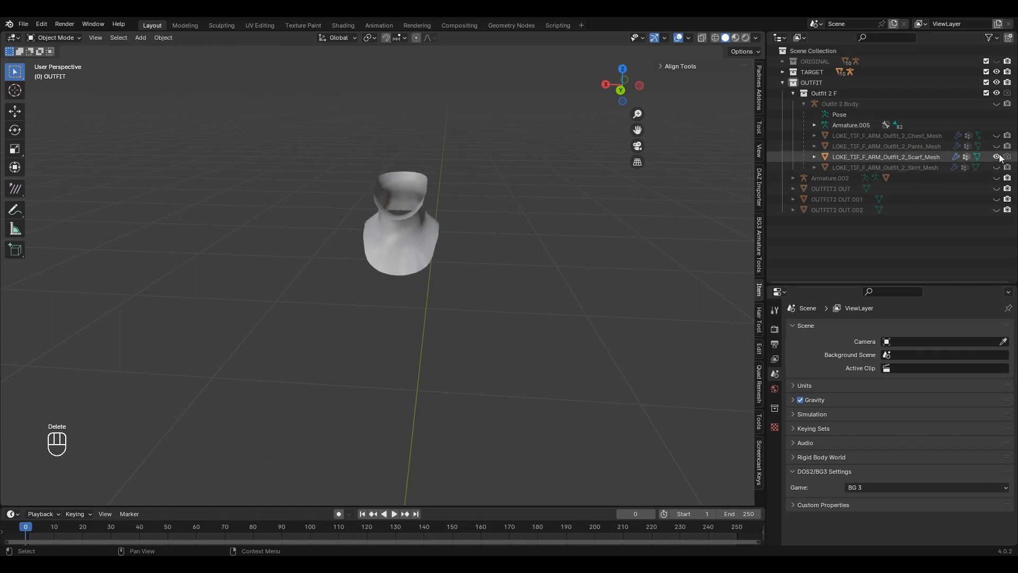
Step: Hide the finished scarf, show the wrapped OUTFIT2 OUT and inspect it in Edit Mode
click(997, 156)
click(997, 189)
shift+middle_drag(449, 410, 422, 324)
click(456, 285)
scroll(456, 285, up, 7)
key(Tab)
middle_drag(422, 325, 424, 320)
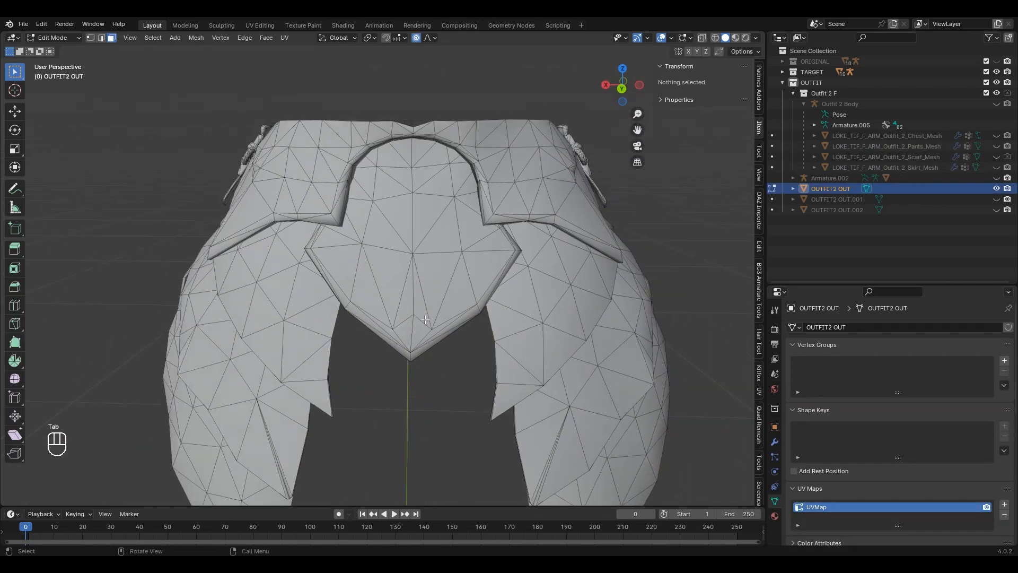
key(Tab)
scroll(457, 275, down, 7)
Step: Unhide Skirt_Mesh and sync vertex ID order between it and OUTFIT2 OUT with Alt+C
click(997, 167)
click(460, 111)
shift+middle_drag(460, 111, 459, 278)
scroll(459, 278, up, 2)
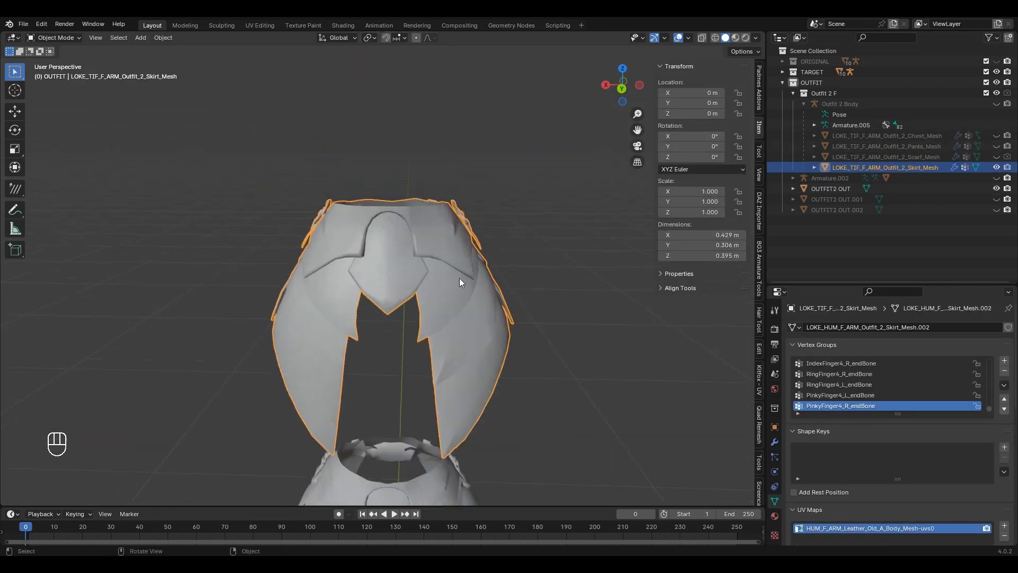
key(Tab)
key(alt+c)
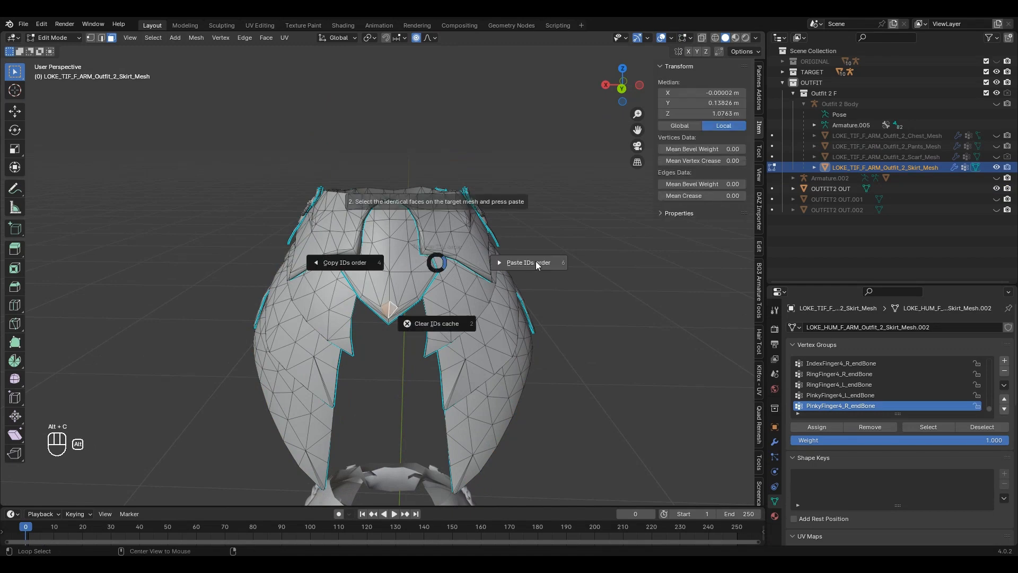
click(537, 265)
key(Tab)
scroll(423, 252, down, 4)
click(447, 286)
key(Tab)
key(alt+c)
click(542, 274)
key(Tab)
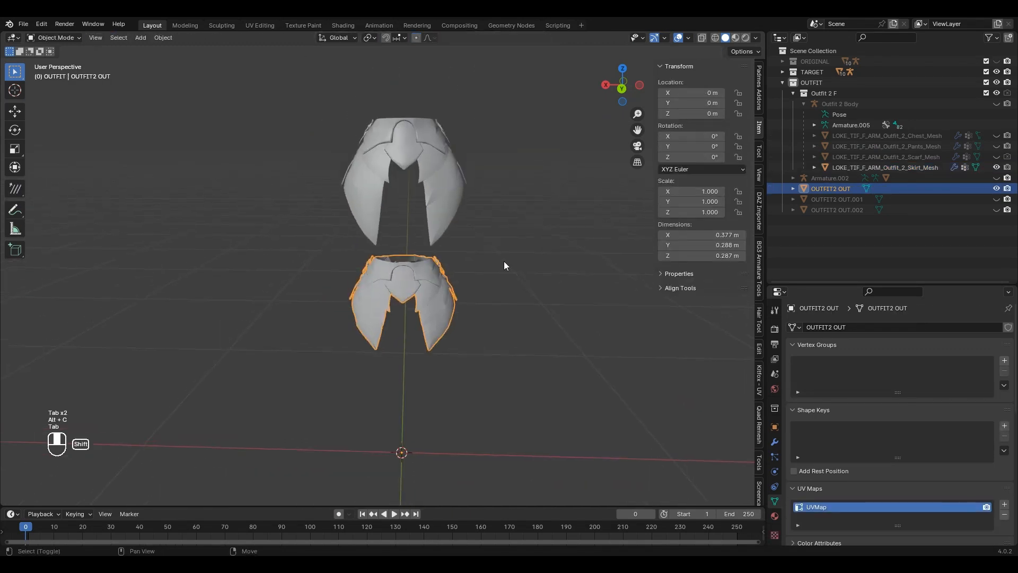
Step: Transfer OUTFIT2 OUT's shape onto the skirt mesh via eyedropper, then delete OUTFIT2 OUT
click(448, 198)
scroll(822, 488, down, 12)
click(880, 454)
click(907, 456)
click(907, 455)
click(435, 323)
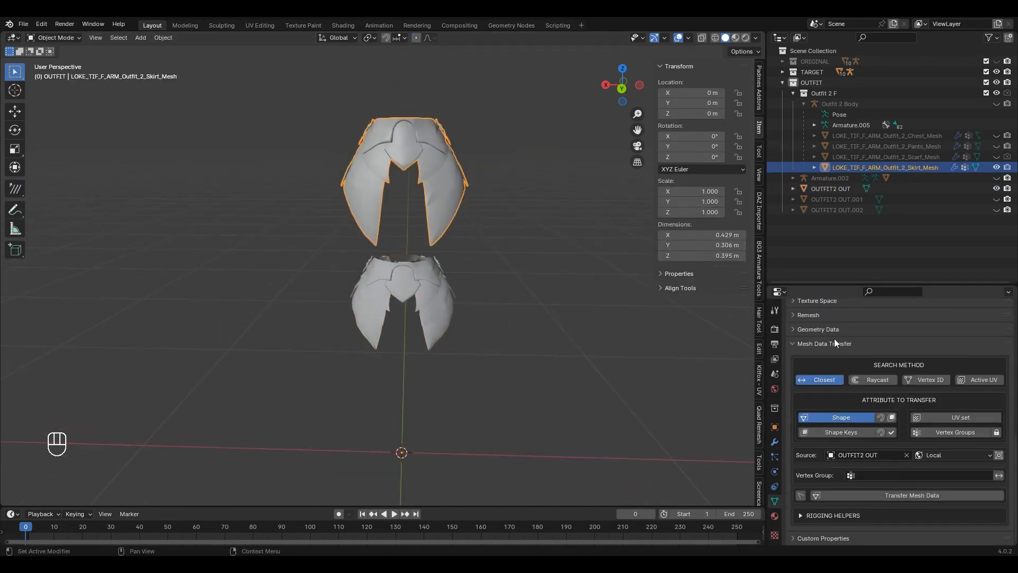
click(938, 495)
click(841, 188)
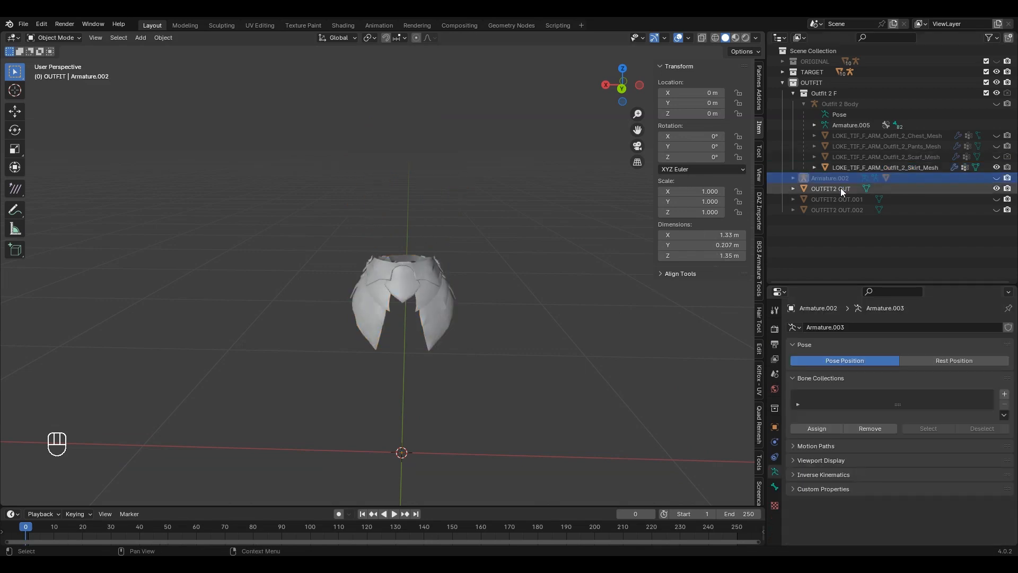
key(Delete)
Step: Hide the skirt, show OUTFIT2 OUT.001 and Chest_Mesh, and run Alt+C ID ordering on the chest
click(997, 189)
click(997, 168)
click(997, 135)
click(899, 137)
shift+middle_drag(450, 101, 442, 233)
key(Tab)
scroll(441, 233, up, 7)
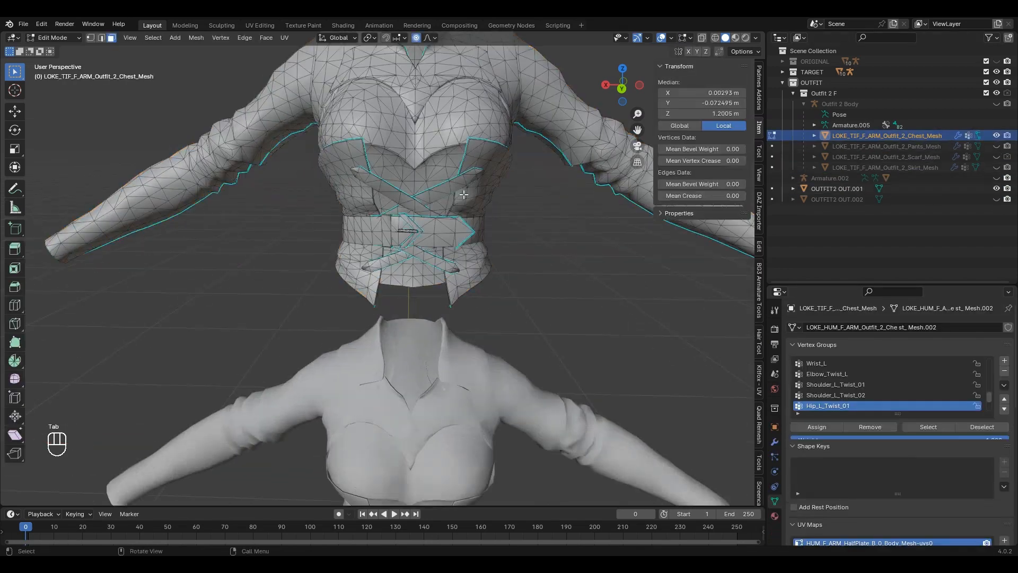
scroll(441, 233, down, 2)
key(alt+c)
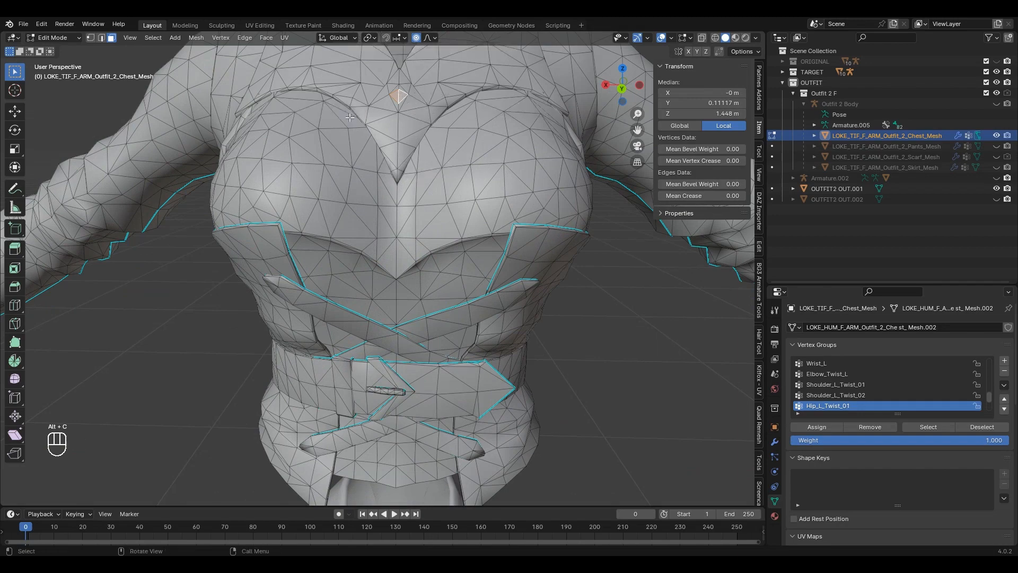
key(Tab)
scroll(449, 185, down, 5)
Step: Select the matching face on the wrapped OUTFIT2 OUT.001 in Edit Mode
click(450, 186)
key(Tab)
scroll(450, 186, up, 6)
click(393, 195)
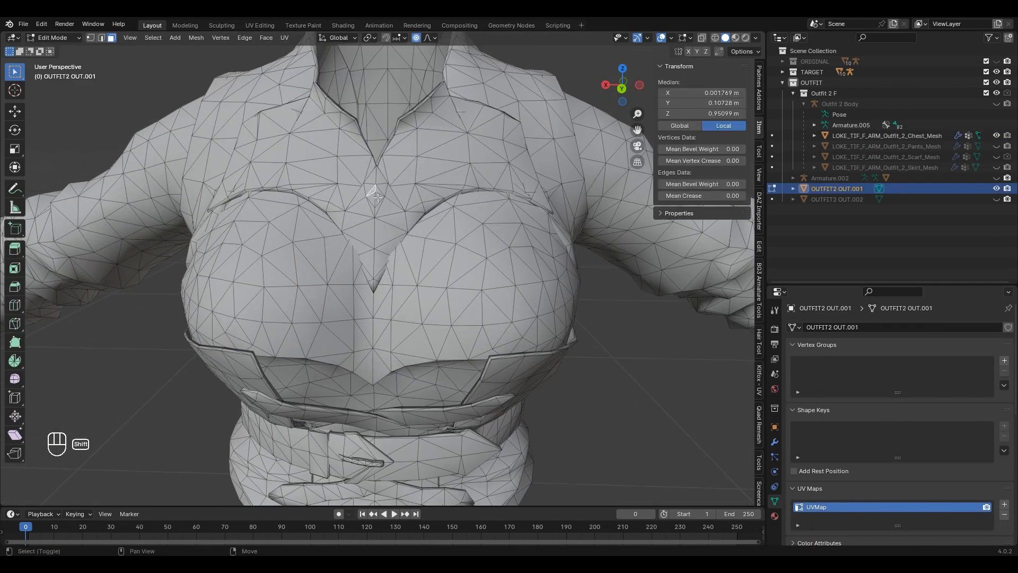
key(Tab)
scroll(492, 201, down, 5)
Step: Transfer OUTFIT2 OUT.001's shape onto the chest by Vertex ID and Shape, then delete OUTFIT2 OUT.001
click(478, 177)
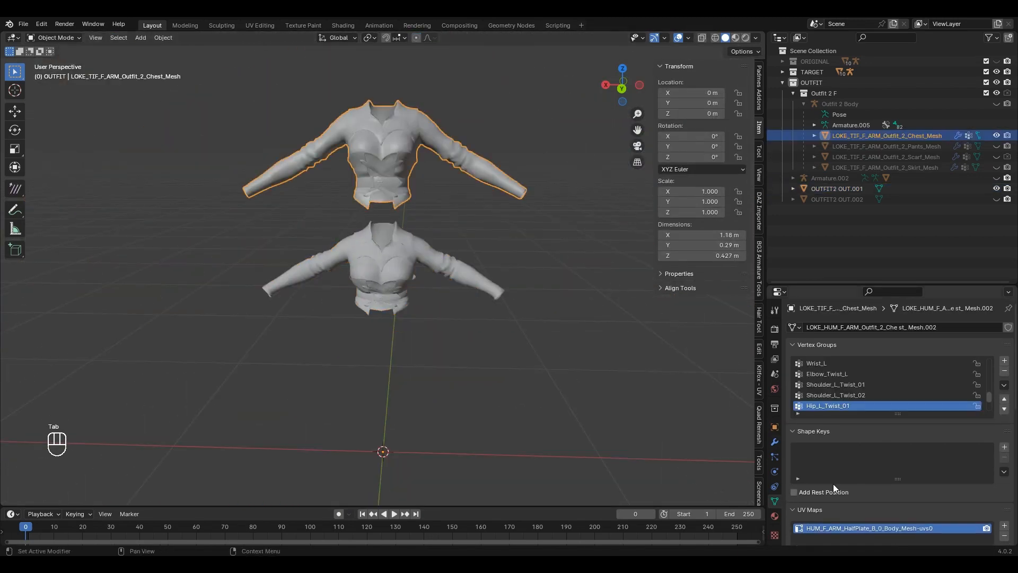
scroll(909, 457, down, 10)
click(908, 459)
click(444, 255)
click(924, 388)
click(840, 426)
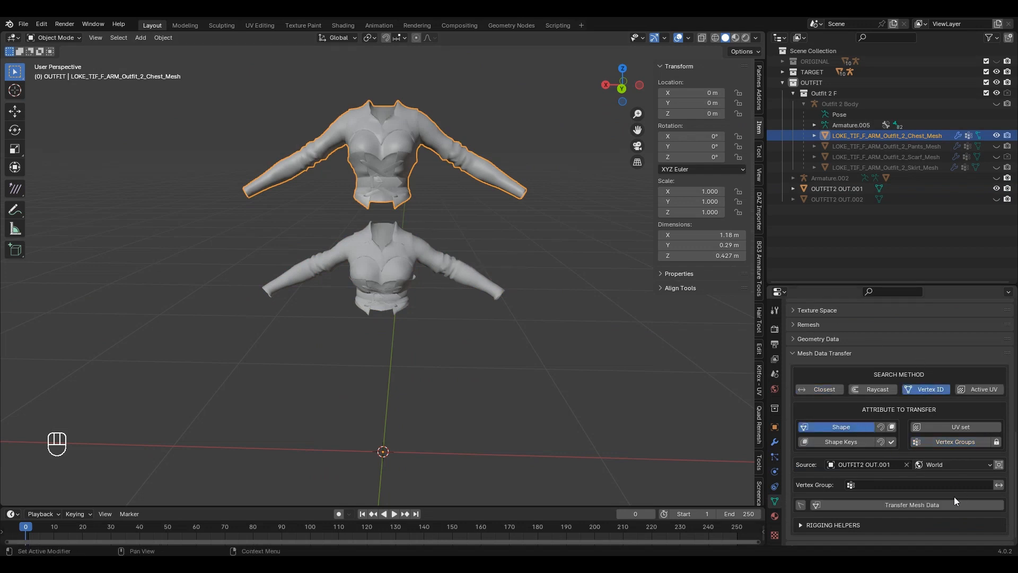
click(953, 502)
click(835, 189)
key(Delete)
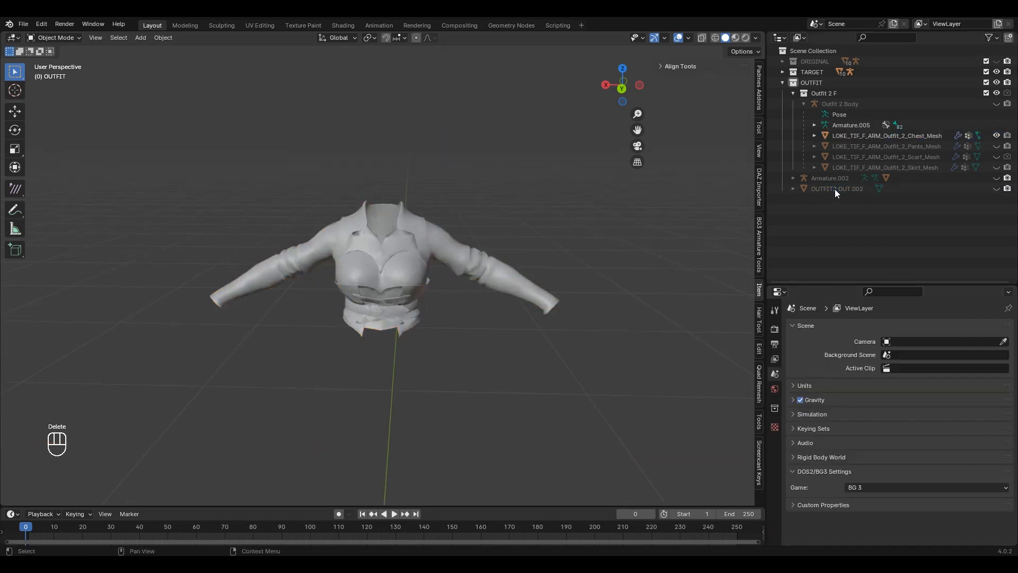
Step: Hide the chest, show OUTFIT2 OUT.002 and the original pants mesh, and select the pants
click(996, 135)
click(996, 189)
scroll(451, 329, up, 3)
shift+middle_drag(425, 393, 432, 313)
middle_drag(432, 312, 431, 303)
click(431, 302)
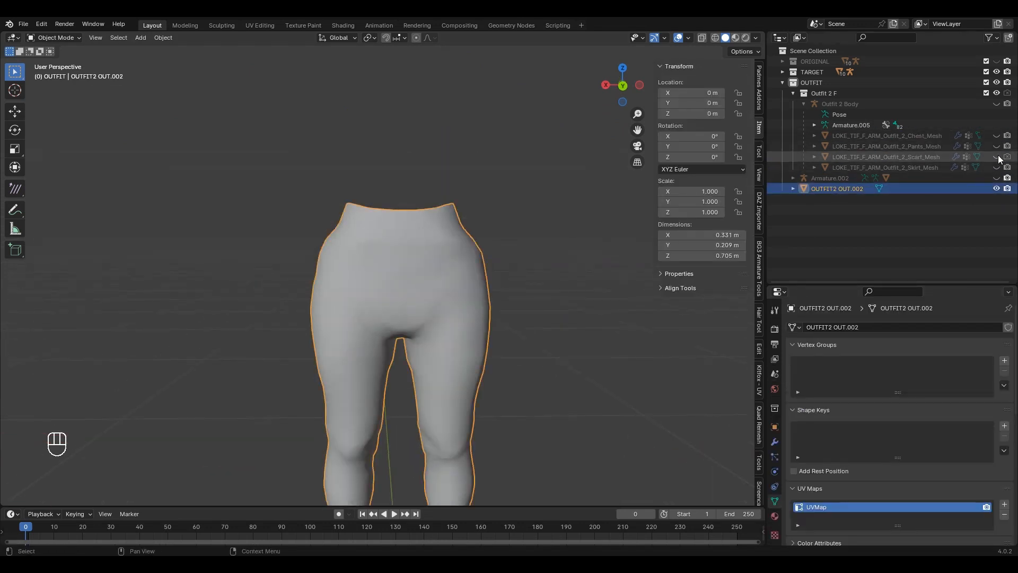
click(997, 146)
scroll(427, 132, down, 2)
scroll(424, 307, up, 2)
click(459, 275)
shift+middle_drag(427, 132, 413, 159)
Step: Select two waistband faces on Pants_Mesh and copy their vertex ID order with Alt+C
key(Tab)
click(345, 192)
shift+click(352, 197)
key(alt+c)
click(308, 203)
key(Tab)
Step: Select the matching waistband faces on OUTFIT2 OUT.002 and apply the pants' vertex ID order
click(414, 228)
key(Tab)
scroll(414, 228, up, 2)
shift+middle_drag(414, 228, 383, 297)
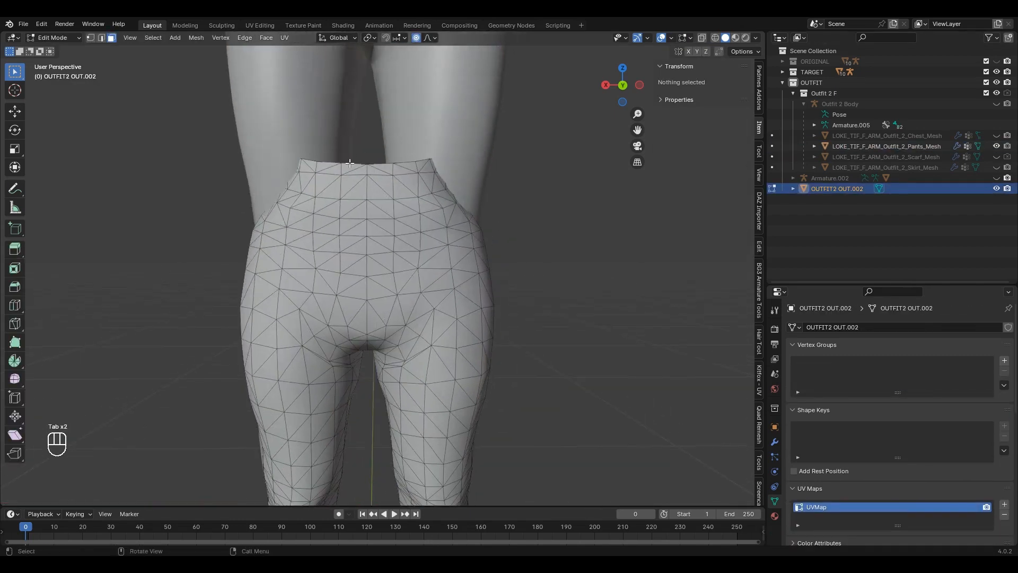
click(350, 167)
shift+click(359, 171)
key(alt+c)
click(478, 164)
key(Tab)
Step: Transfer the wrapped shape onto Pants_Mesh and delete OUTFIT2 OUT.002
click(424, 201)
scroll(912, 491, down, 10)
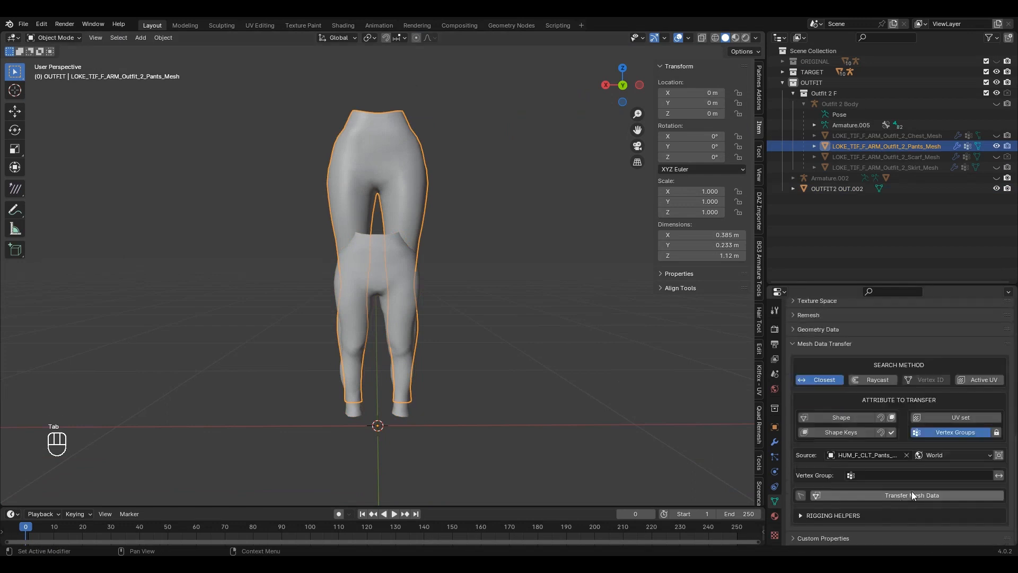
click(915, 494)
click(838, 189)
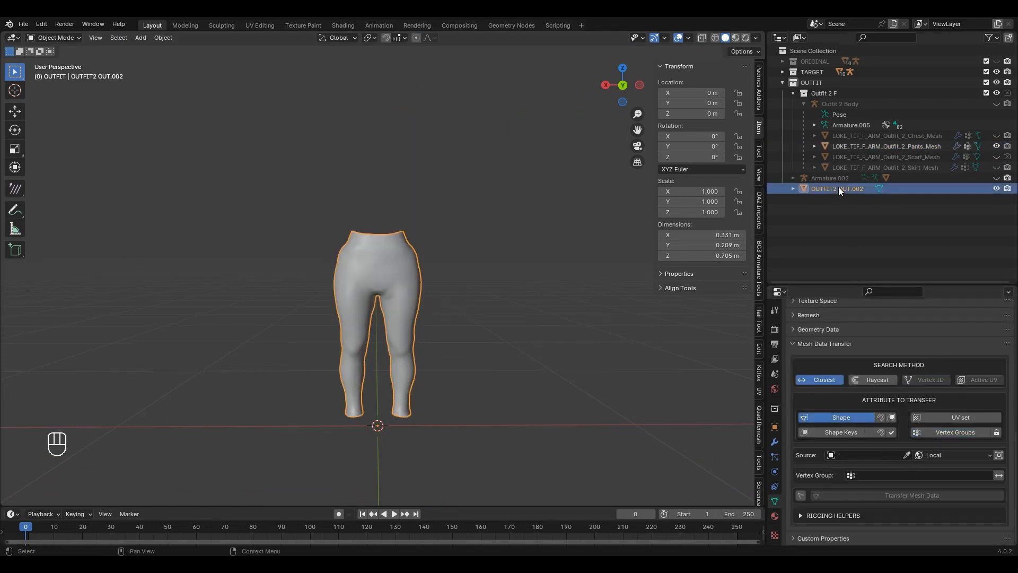
key(Delete)
Step: Unhide the chest, scarf and skirt meshes and orbit to view the whole outfit
drag(997, 167, 996, 136)
scroll(450, 183, up, 2)
middle_drag(450, 177, 450, 292)
scroll(449, 197, up, 2)
scroll(475, 198, up, 1)
scroll(451, 286, up, 1)
middle_drag(451, 281, 398, 281)
shift+middle_drag(458, 323, 445, 230)
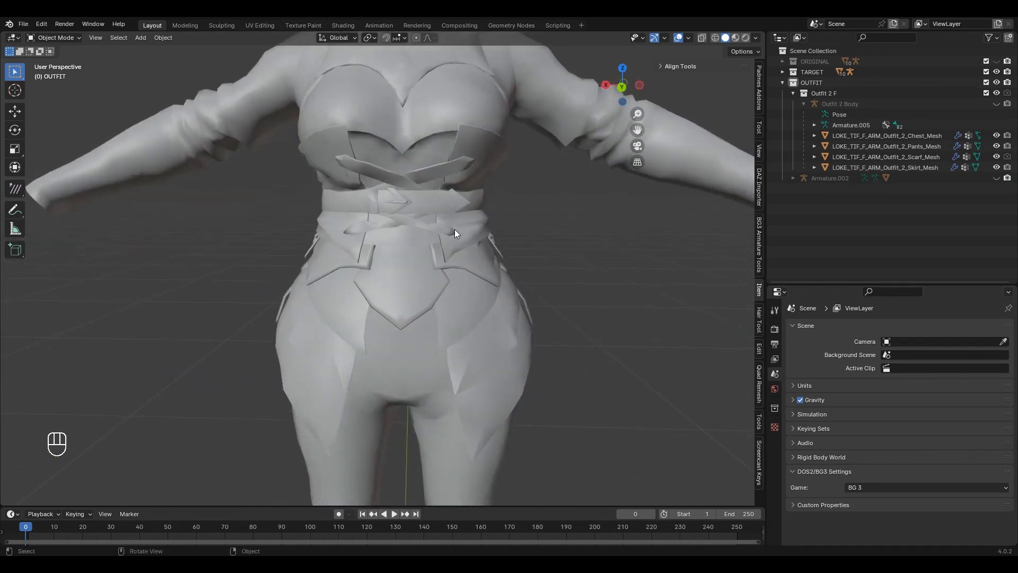
Step: Inspect the skirt mesh in Edit Mode from rear and side angles
click(477, 308)
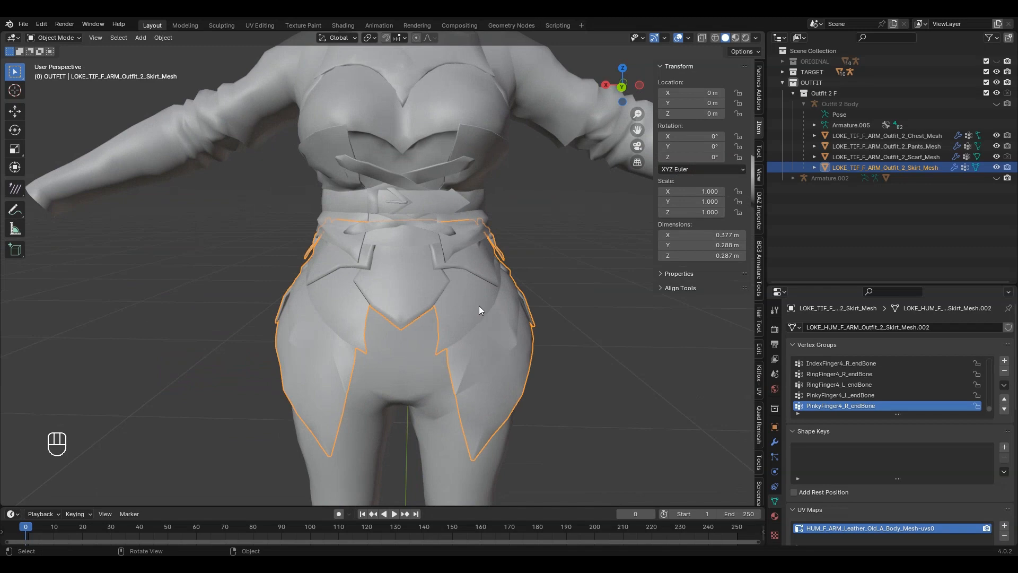
key(Tab)
middle_drag(479, 305, 477, 283)
scroll(415, 276, up, 2)
middle_drag(405, 281, 459, 268)
scroll(395, 253, up, 3)
middle_drag(367, 247, 405, 267)
scroll(405, 267, down, 7)
key(Tab)
middle_drag(442, 301, 424, 319)
shift+middle_drag(442, 196, 455, 243)
Step: Select all of Chest_Mesh and average its normals weighted by Face Area
click(445, 255)
key(Tab)
scroll(398, 265, up, 5)
middle_drag(388, 289, 379, 269)
scroll(379, 269, down, 6)
key(a)
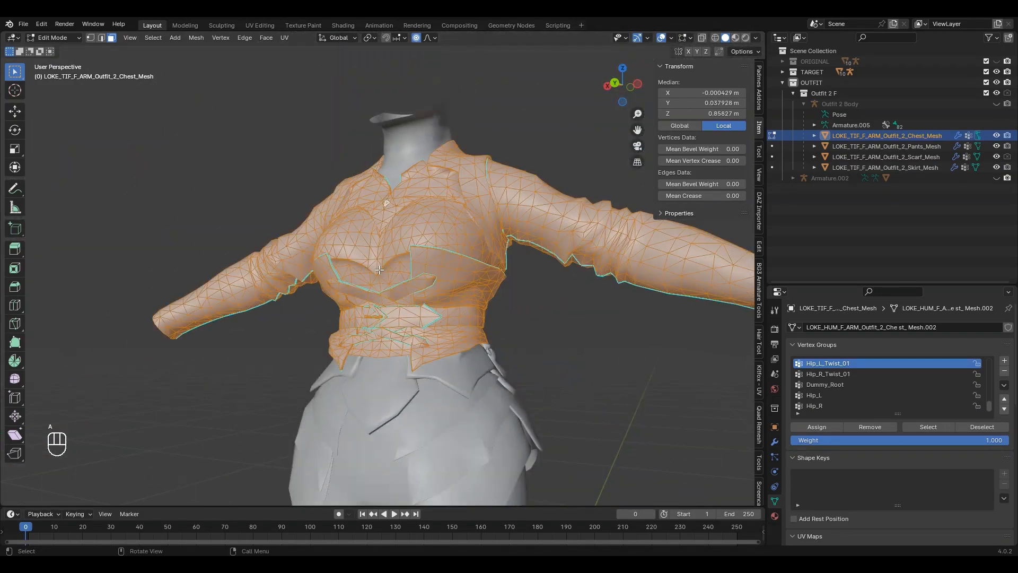
key(alt+n)
click(433, 278)
key(Tab)
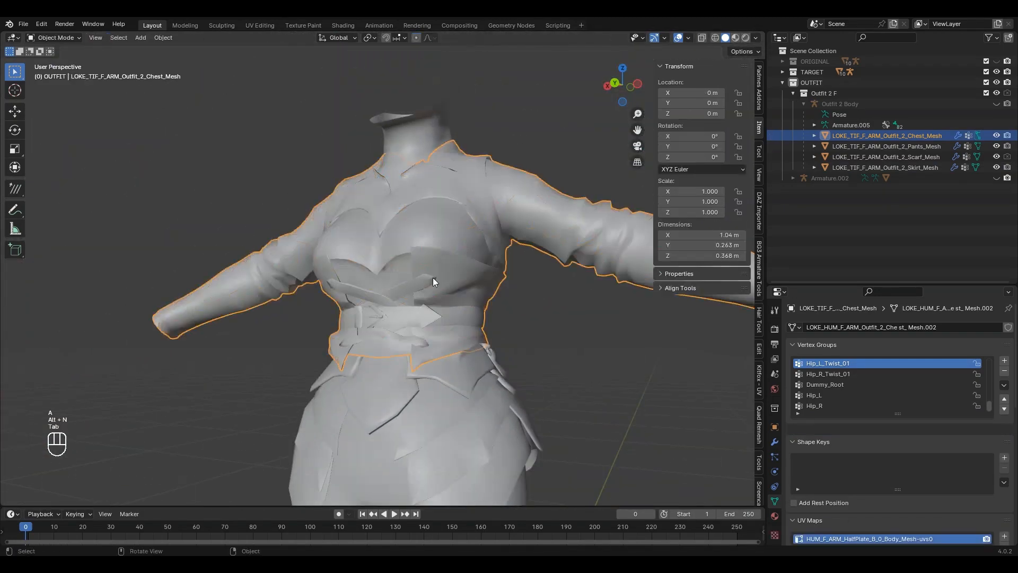
Step: Orbit to side views of the chest and full figure to check the fit
scroll(461, 294, up, 5)
middle_drag(428, 274, 513, 159)
scroll(419, 275, down, 8)
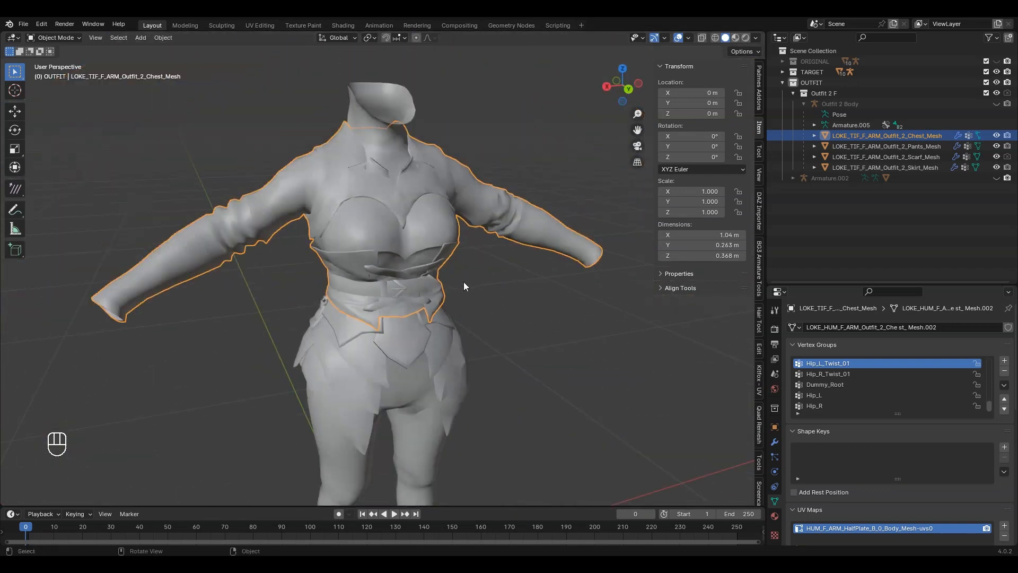
middle_drag(463, 282, 345, 274)
scroll(428, 297, up, 5)
scroll(382, 281, down, 5)
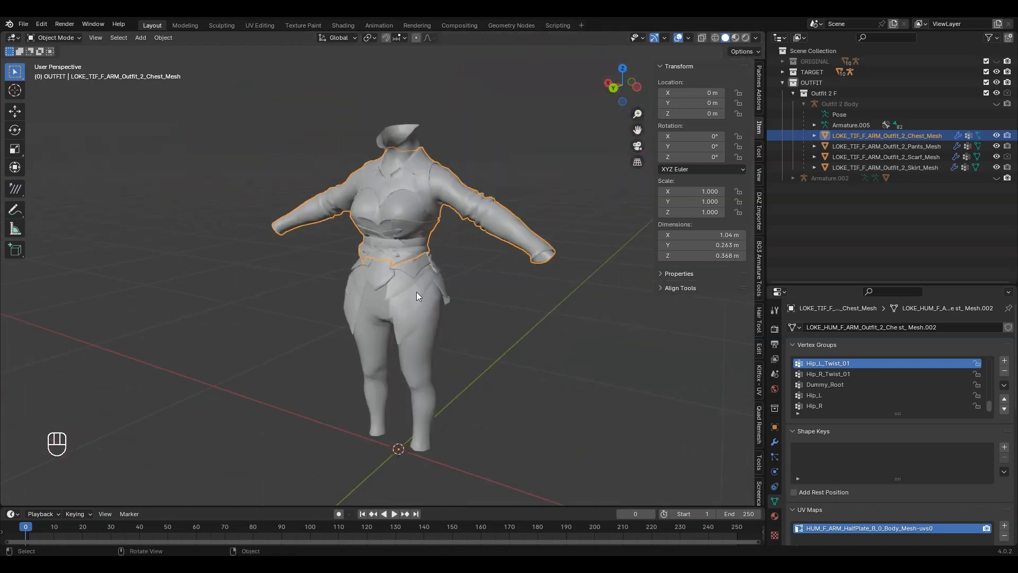